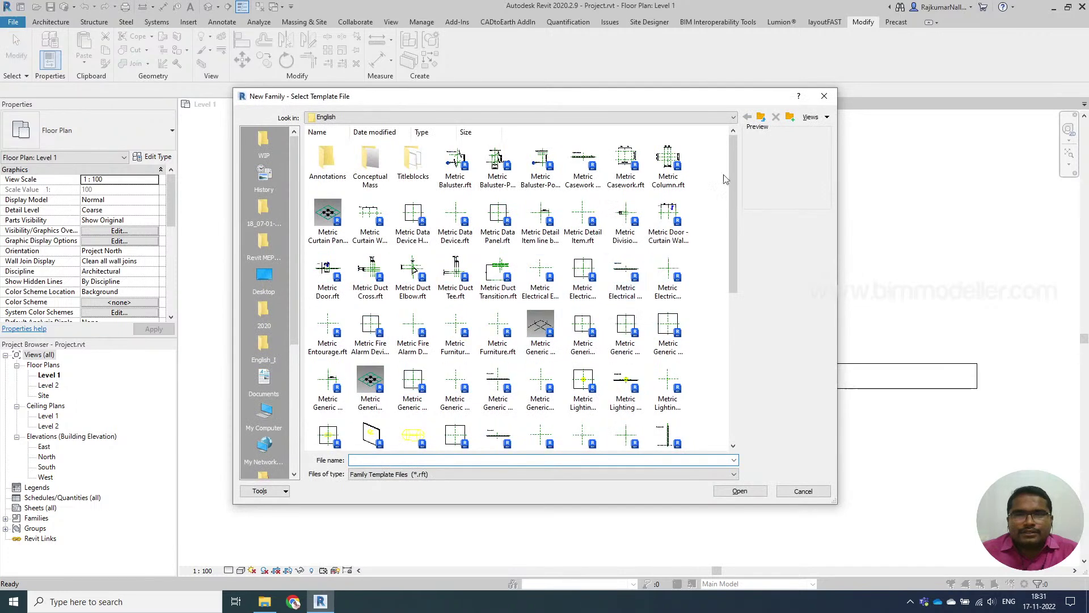
List templates in Details view and preview Metric Door, Data Device and Electrical Fixture templates
click(820, 117)
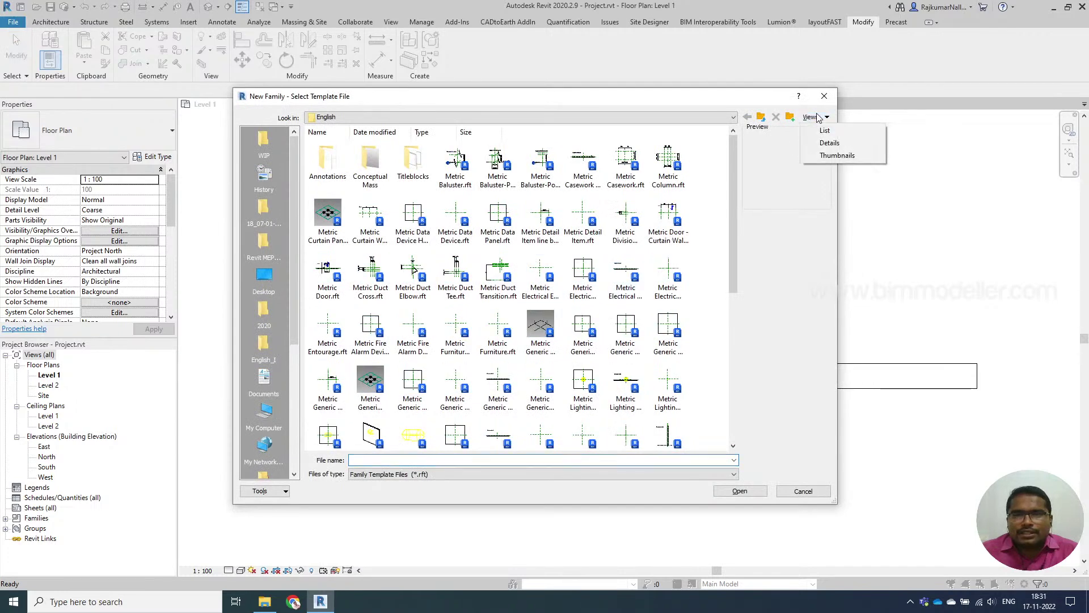
click(829, 142)
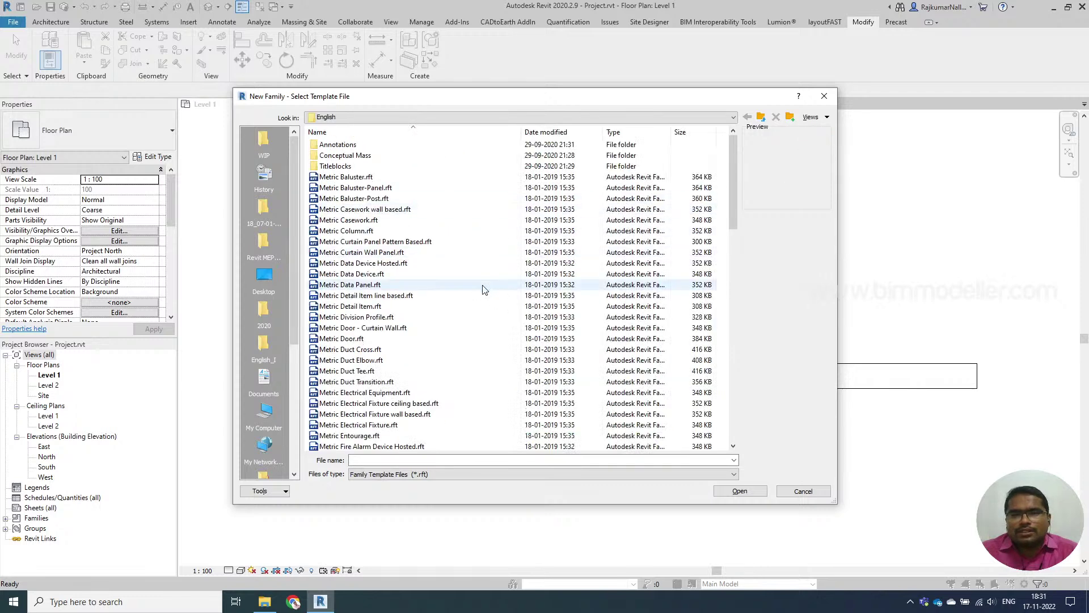
click(342, 339)
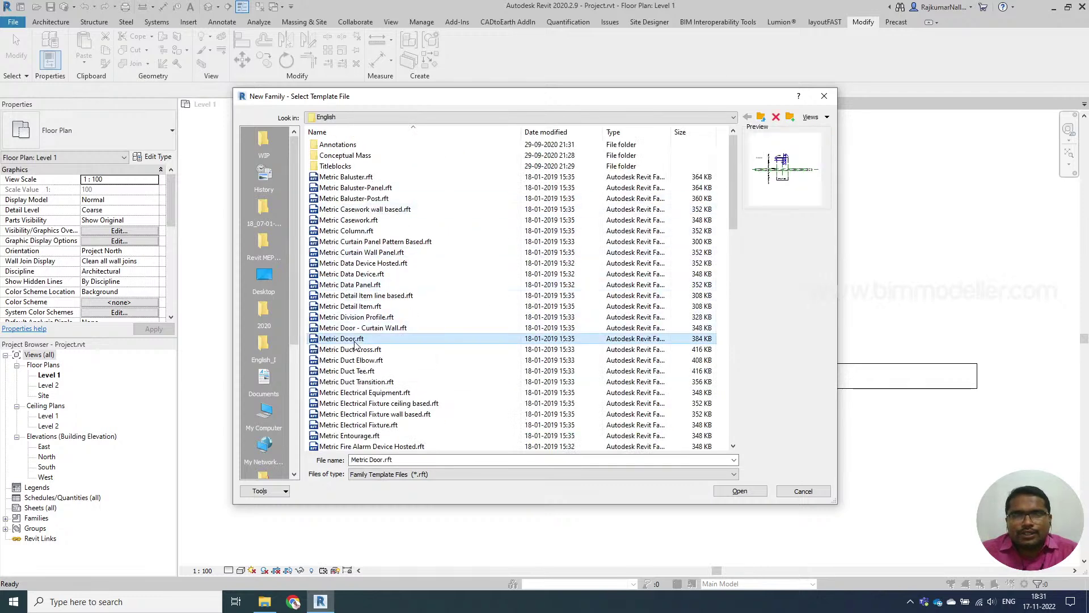
scroll(356, 345, down, 3)
scroll(375, 325, up, 3)
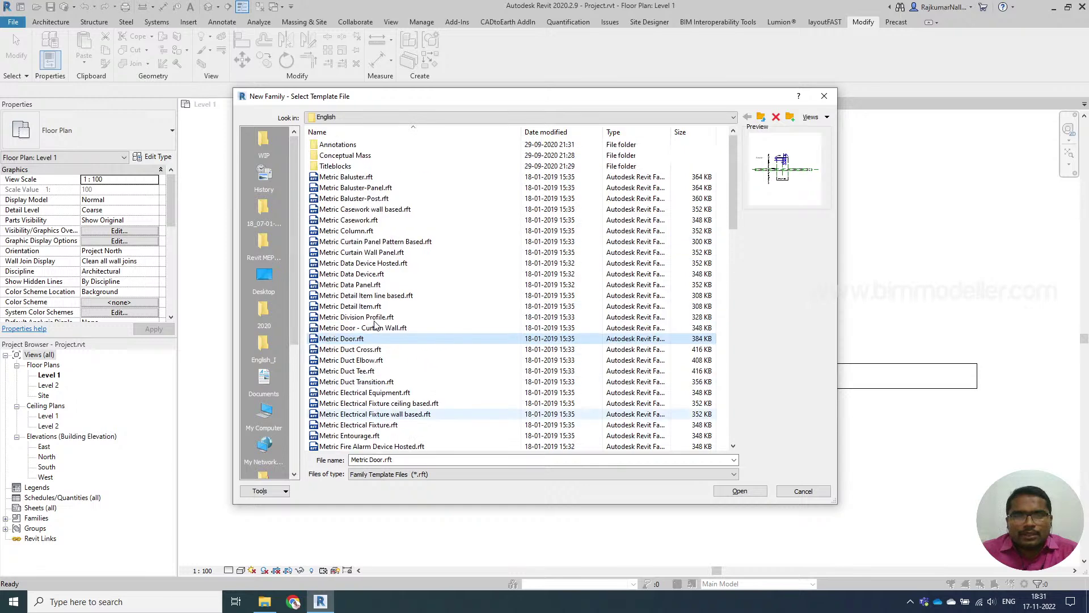
click(385, 275)
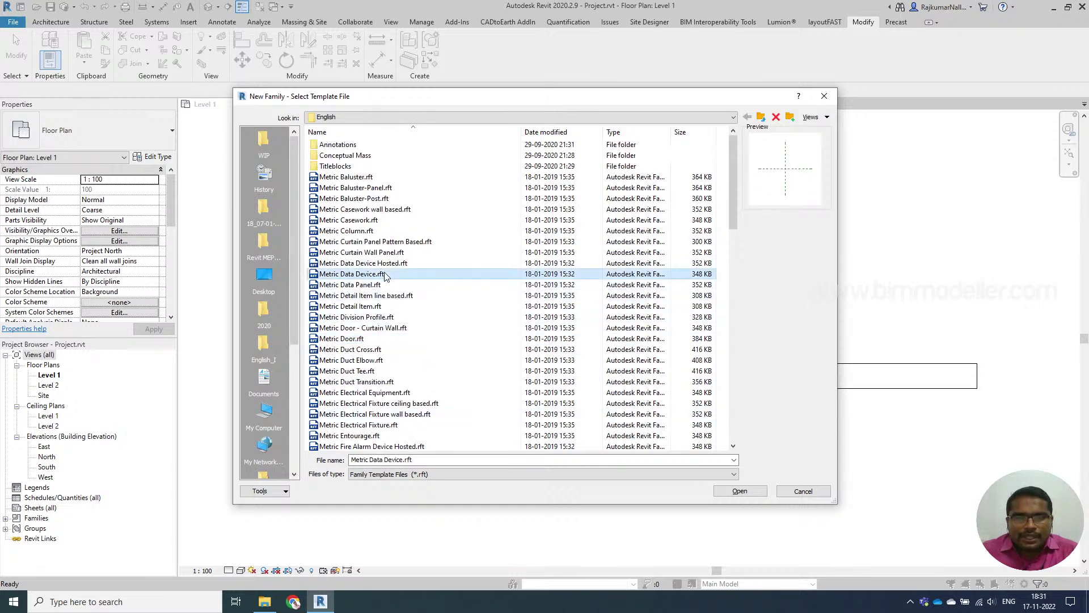
click(411, 427)
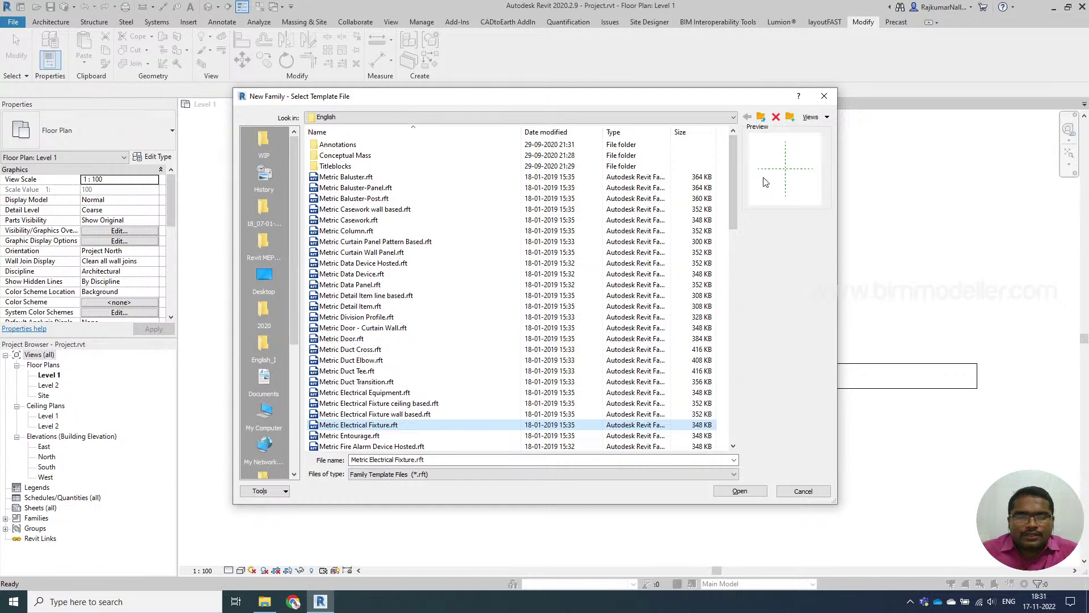
Start a new family from Metric Generic Model face based.rft
click(421, 413)
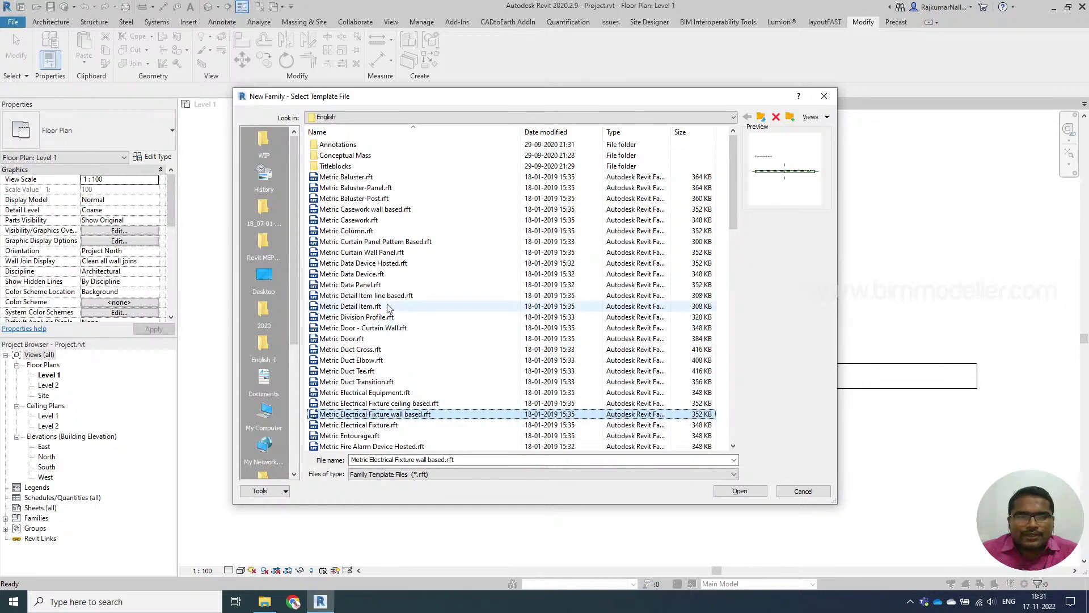
scroll(383, 343, down, 4)
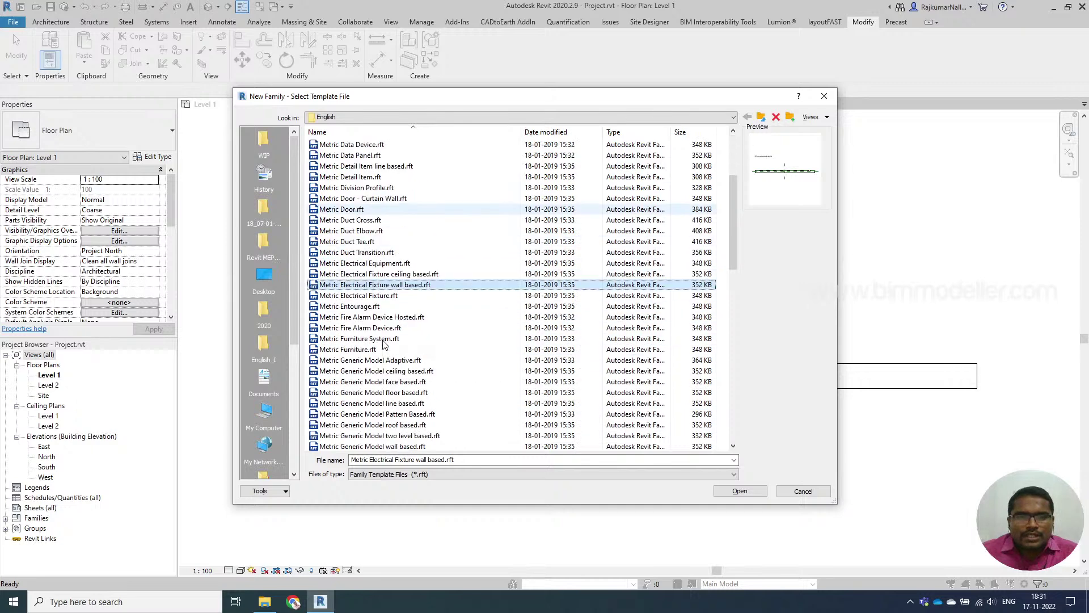
scroll(397, 375, down, 3)
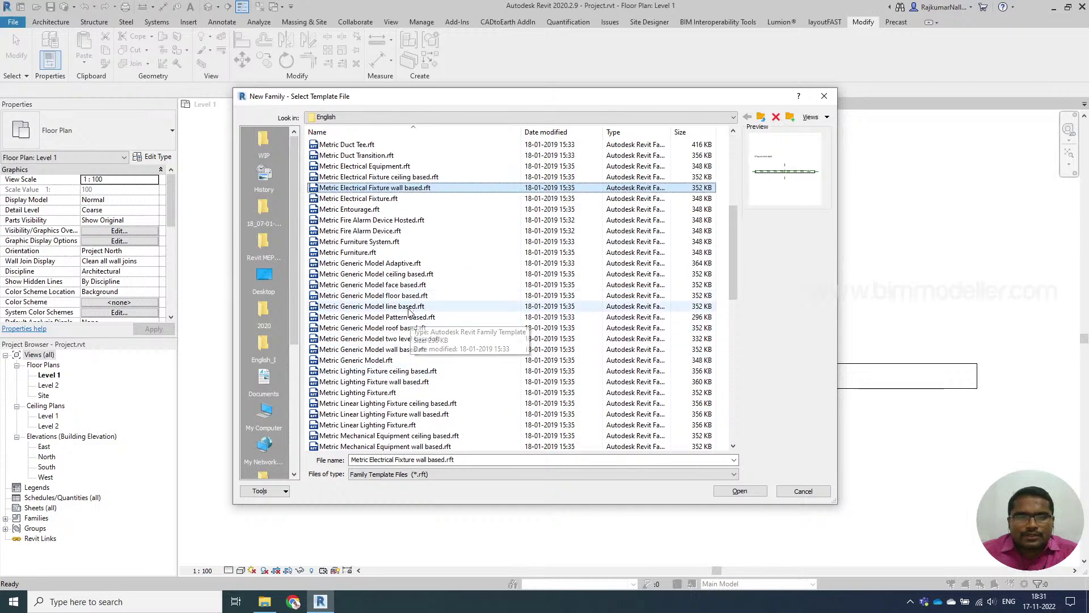
click(402, 284)
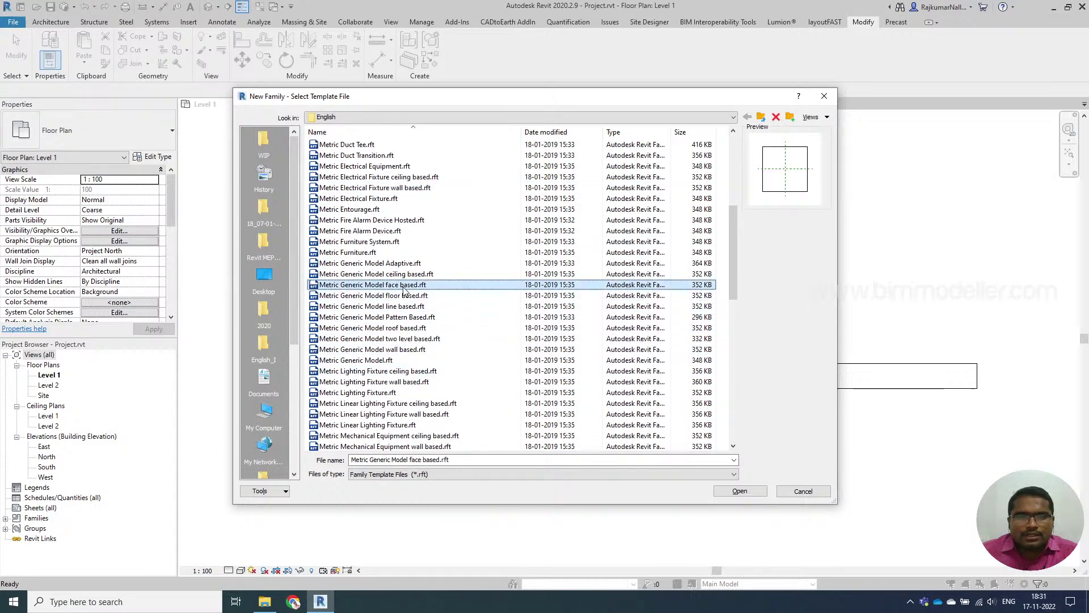
click(739, 490)
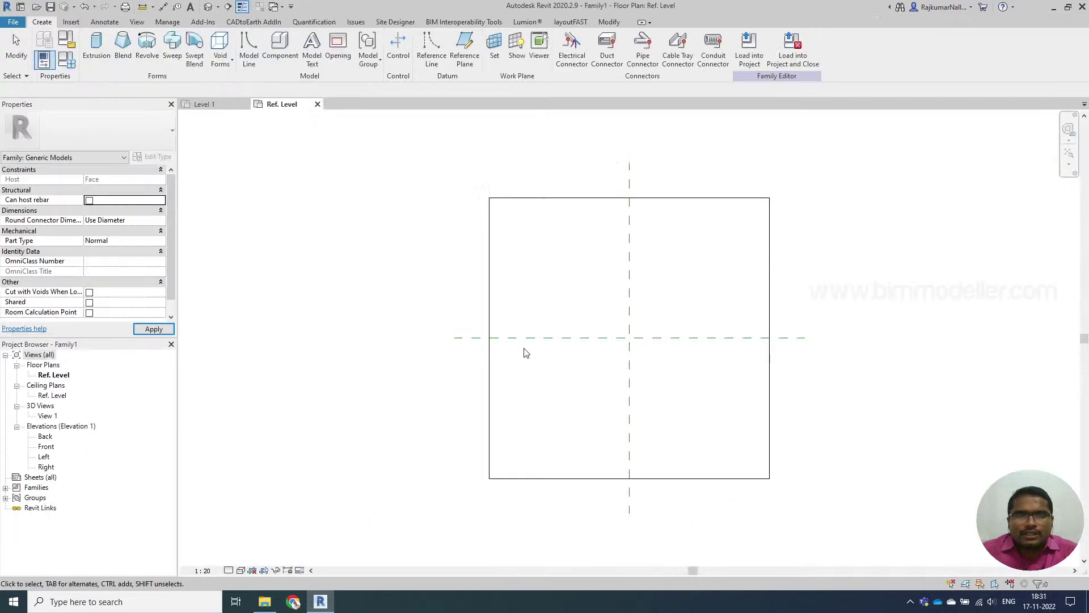
Set the family category to Electrical Fixtures, recentre the plan, and bring up Save As
click(49, 57)
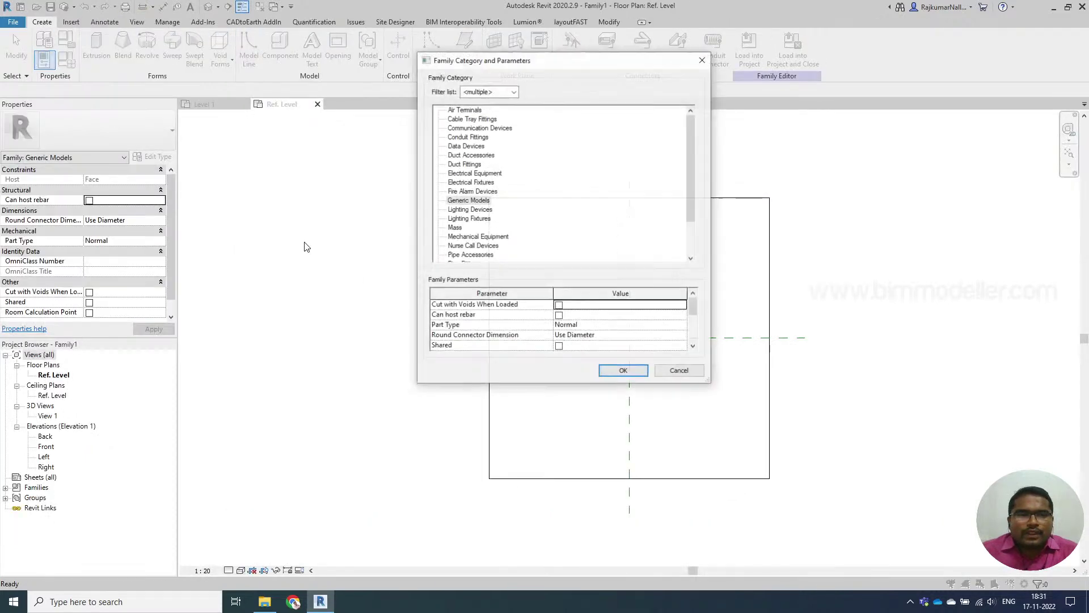
click(487, 210)
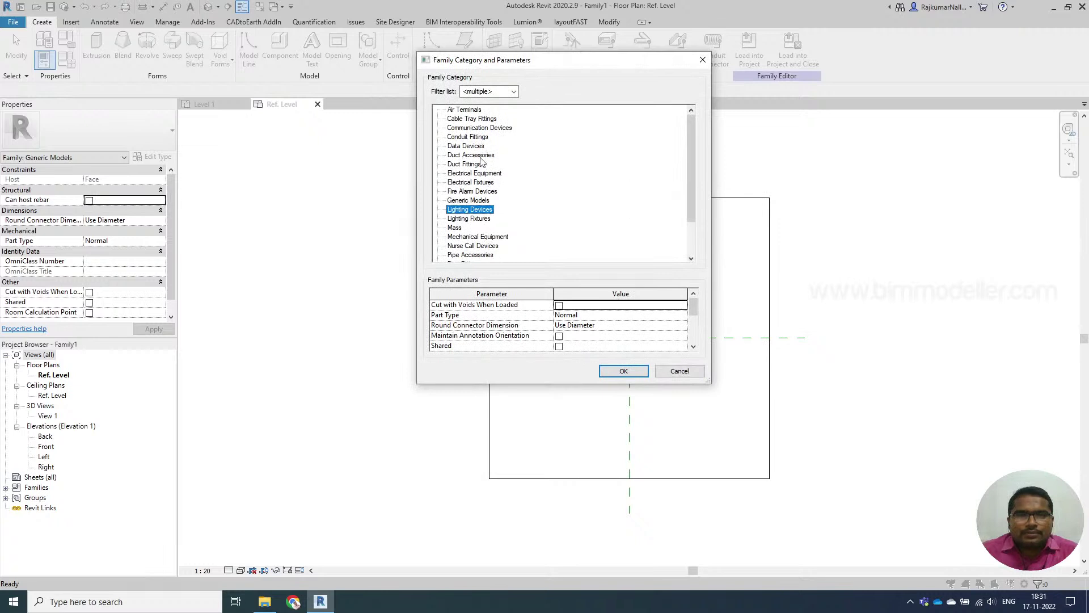
click(475, 183)
click(607, 370)
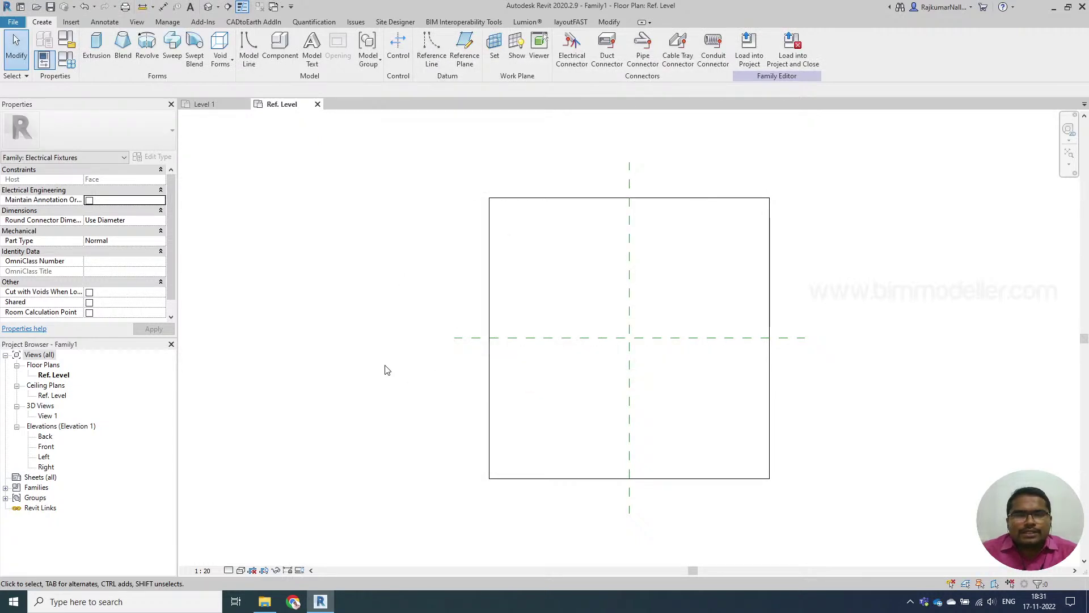
middle_drag(396, 377, 345, 394)
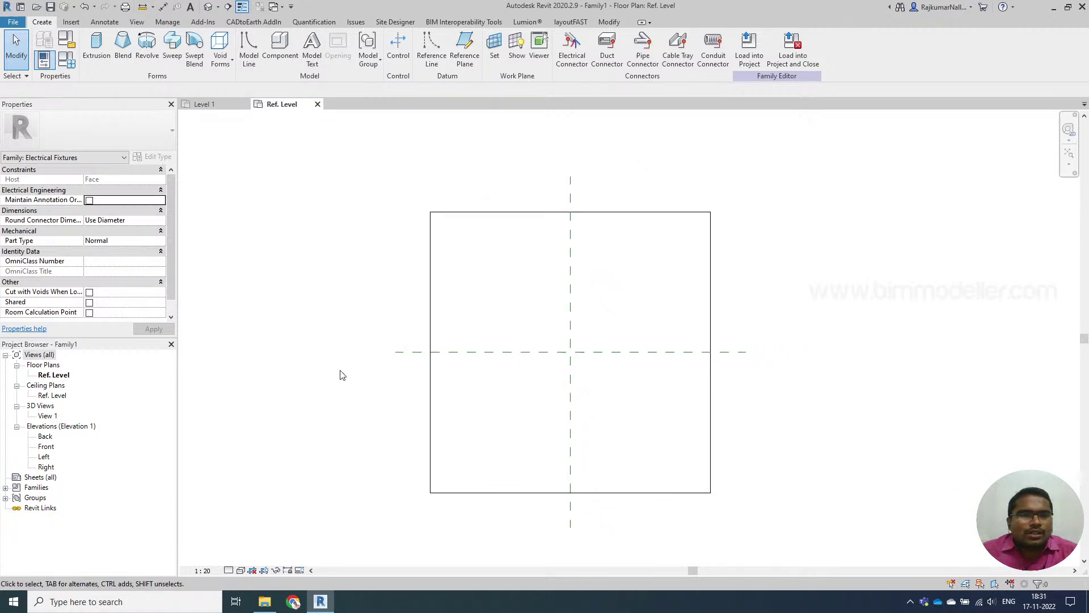
key(ctrl+s)
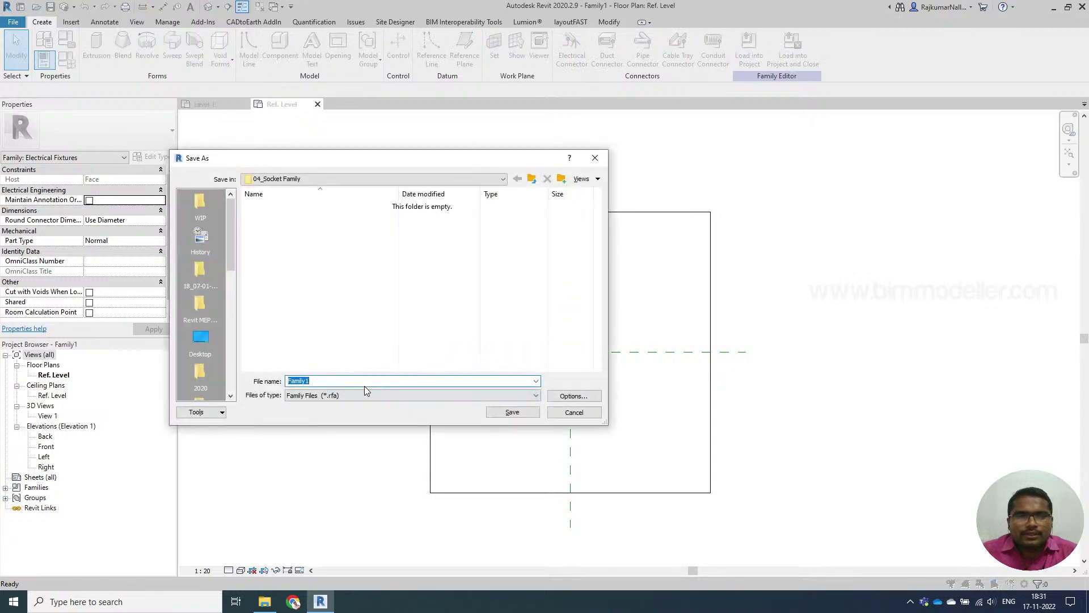
Save the family as Twin Unswitched Socket.rfa in the 04_Socket Family folder
text(Socket)
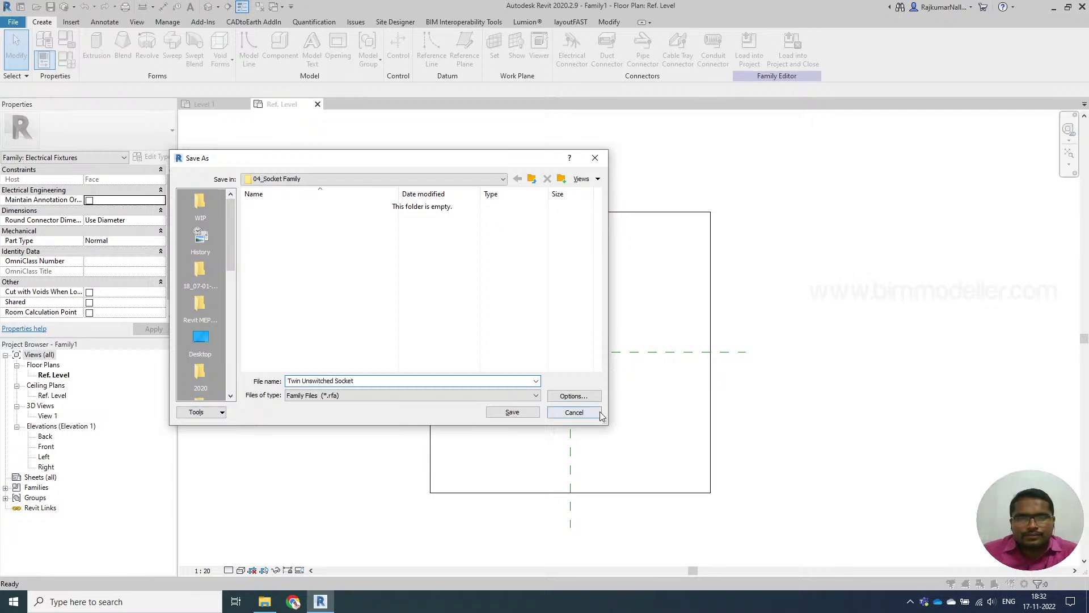
click(573, 395)
click(562, 373)
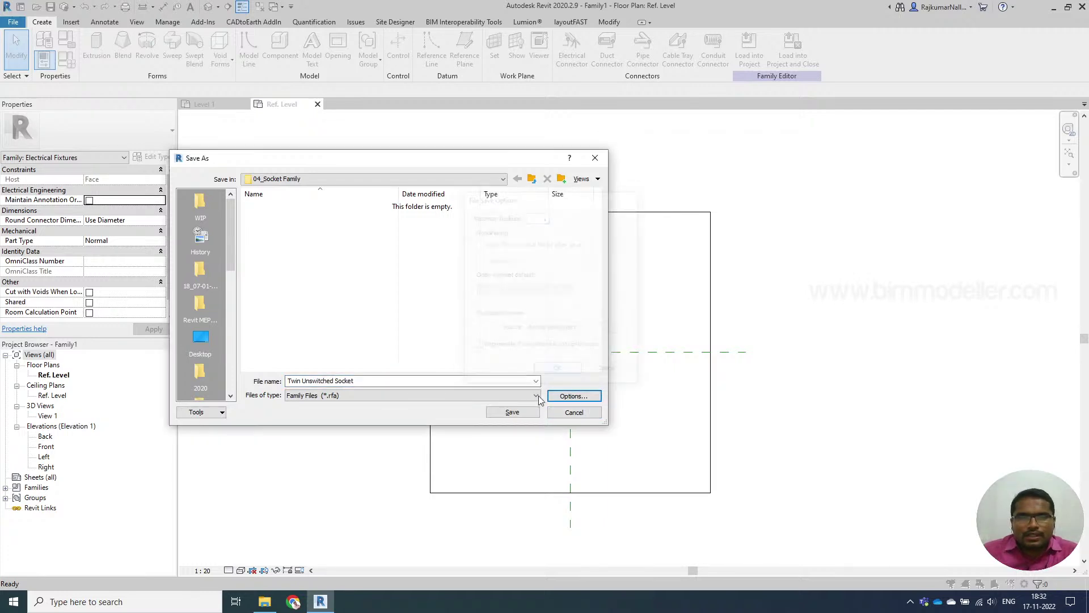
click(512, 412)
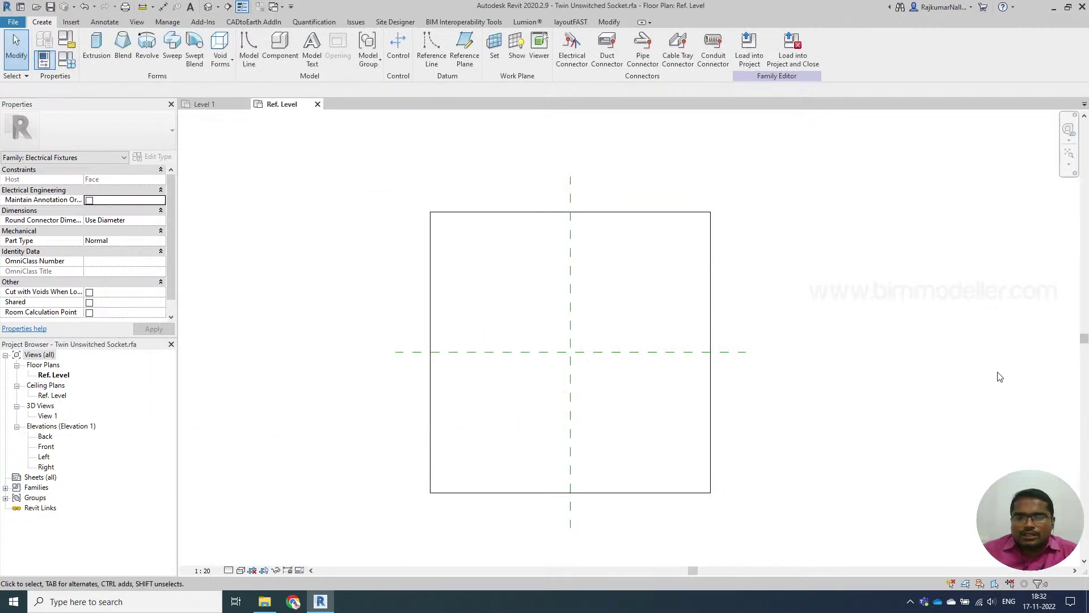
click(265, 602)
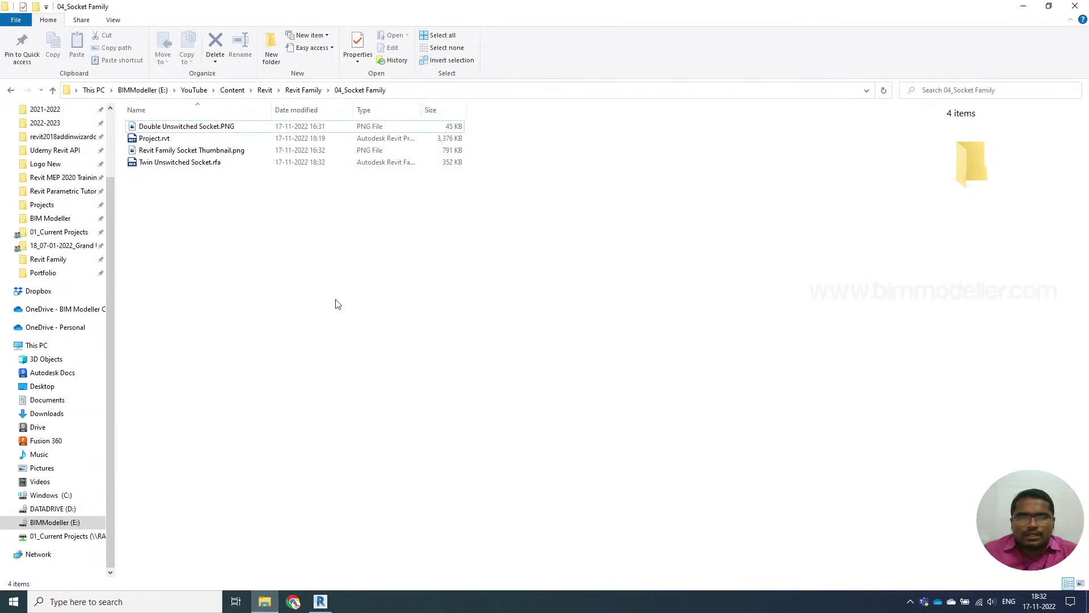
click(234, 149)
click(231, 129)
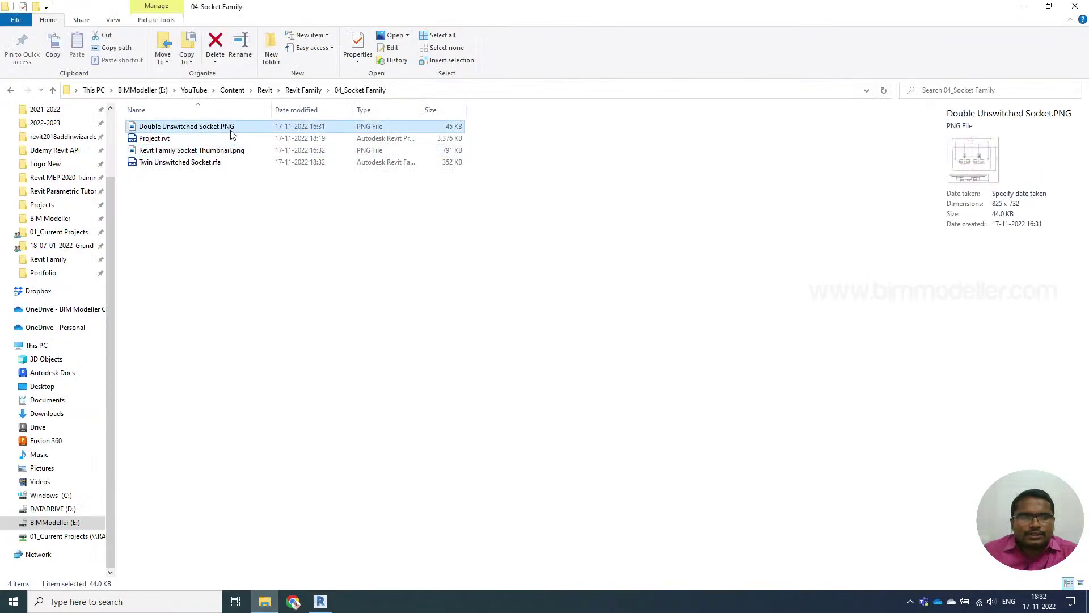
double_click(231, 129)
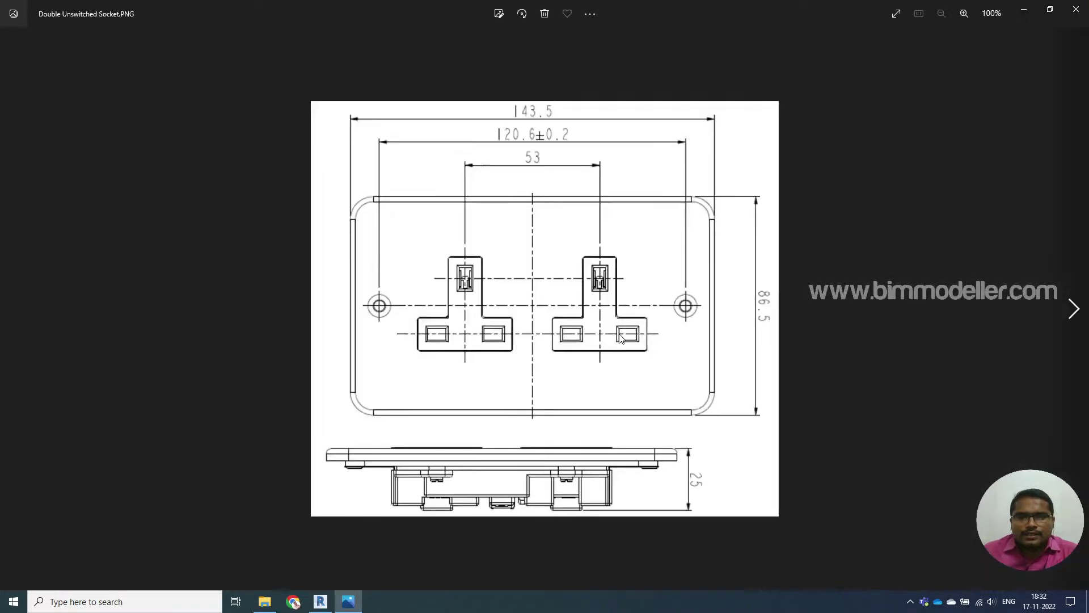
click(1024, 10)
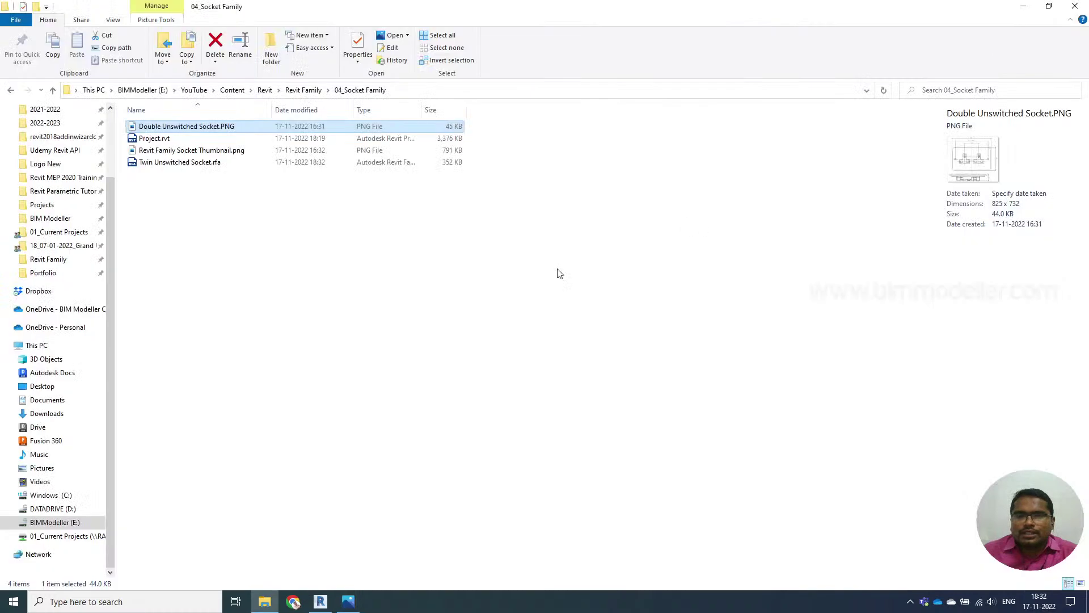
click(320, 603)
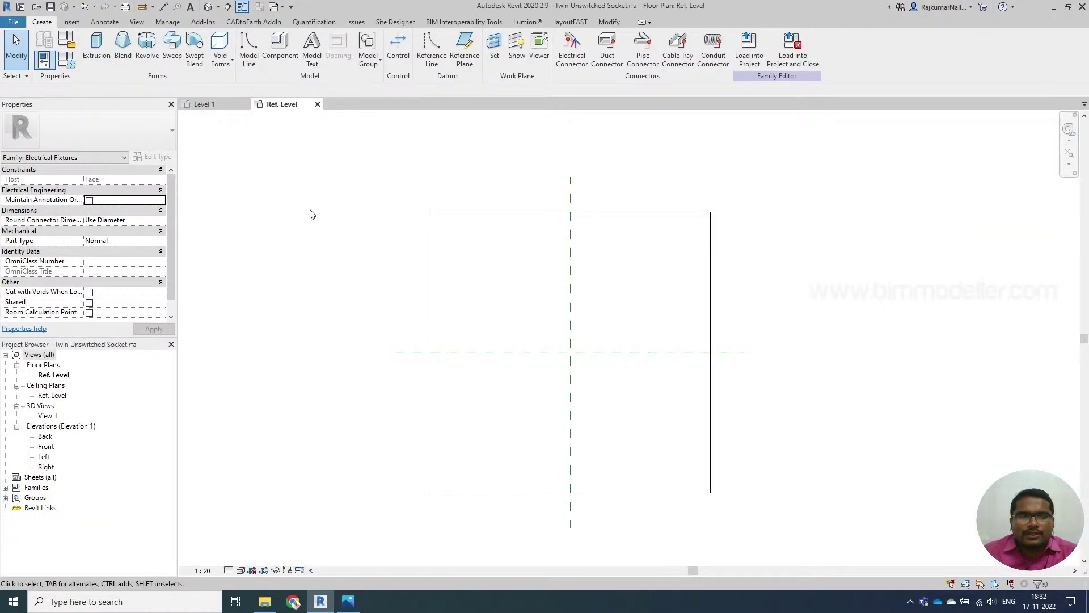
Inspect the Center (Front/Back) reference plane, clear the selection, and switch to the Insert ribbon
scroll(559, 356, up, 3)
click(563, 352)
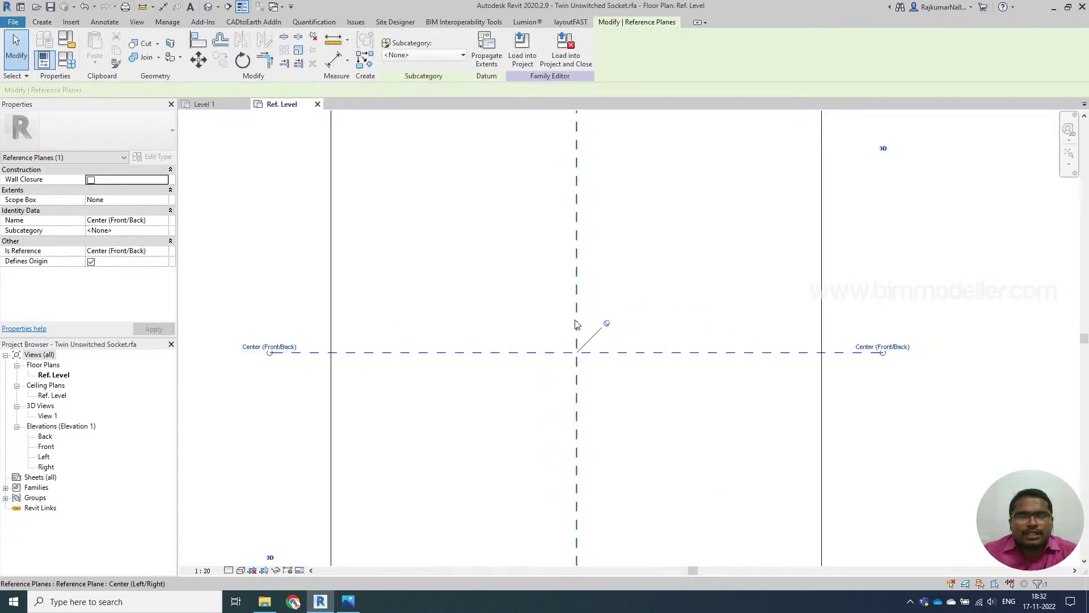
scroll(572, 324, down, 3)
click(312, 410)
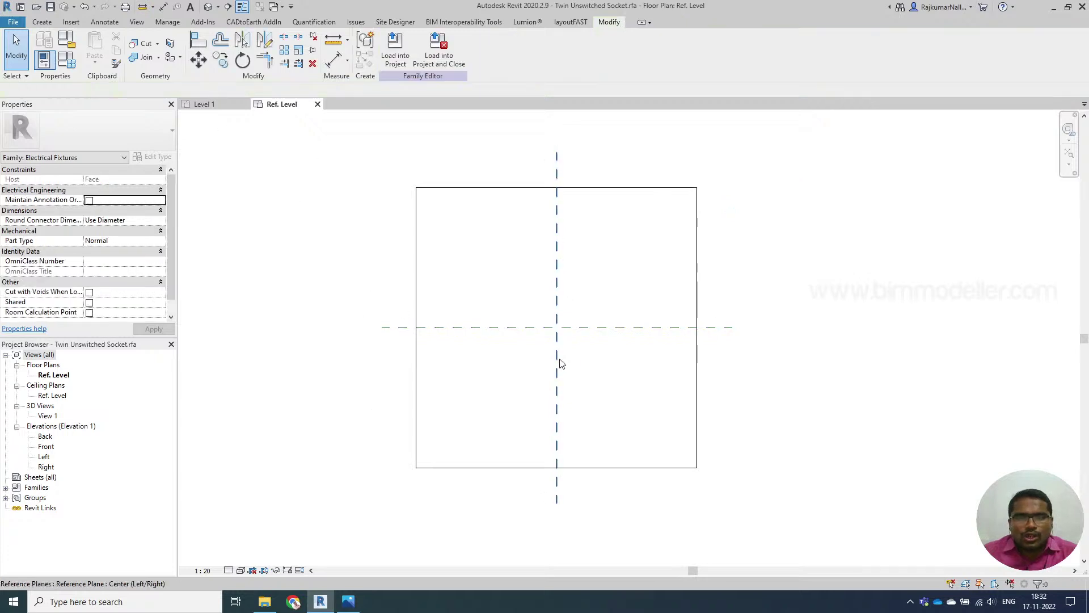
click(72, 22)
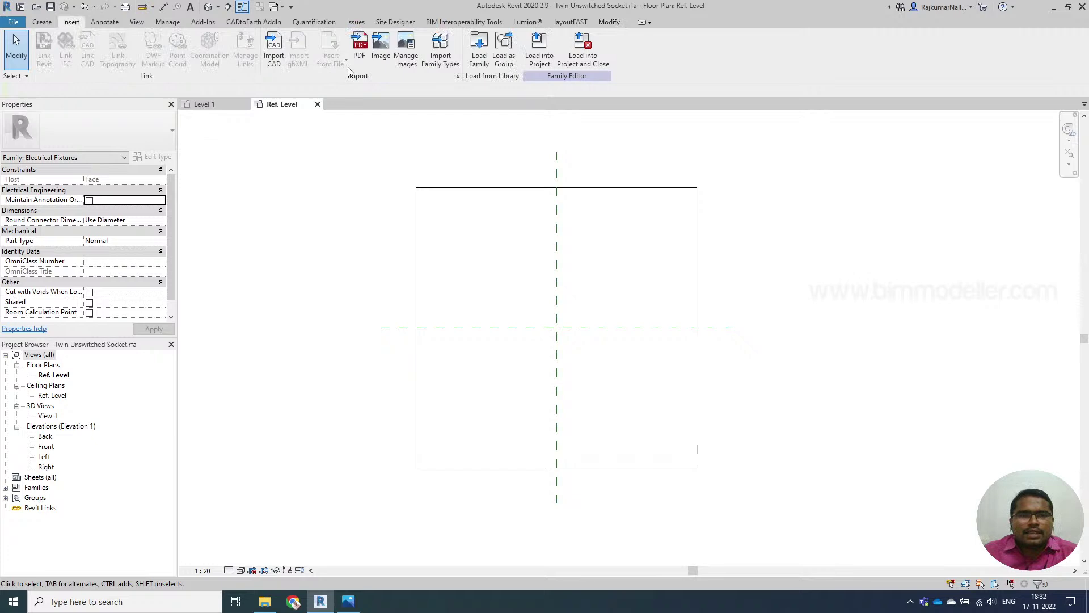
Import Double Unswitched Socket.PNG as an image and place it in the Ref. Level plan
click(380, 51)
click(607, 311)
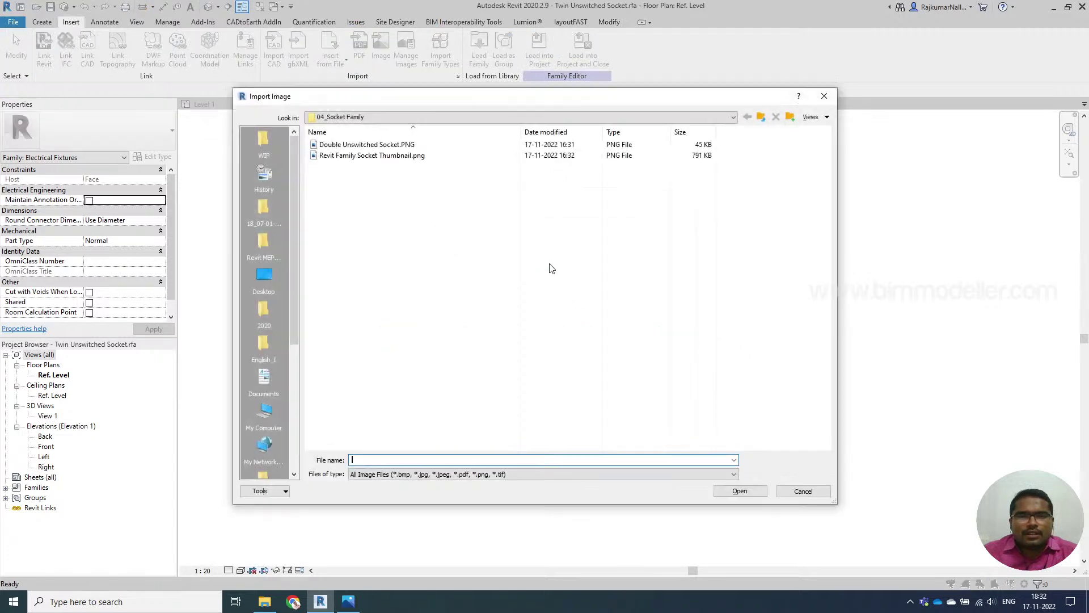
click(451, 145)
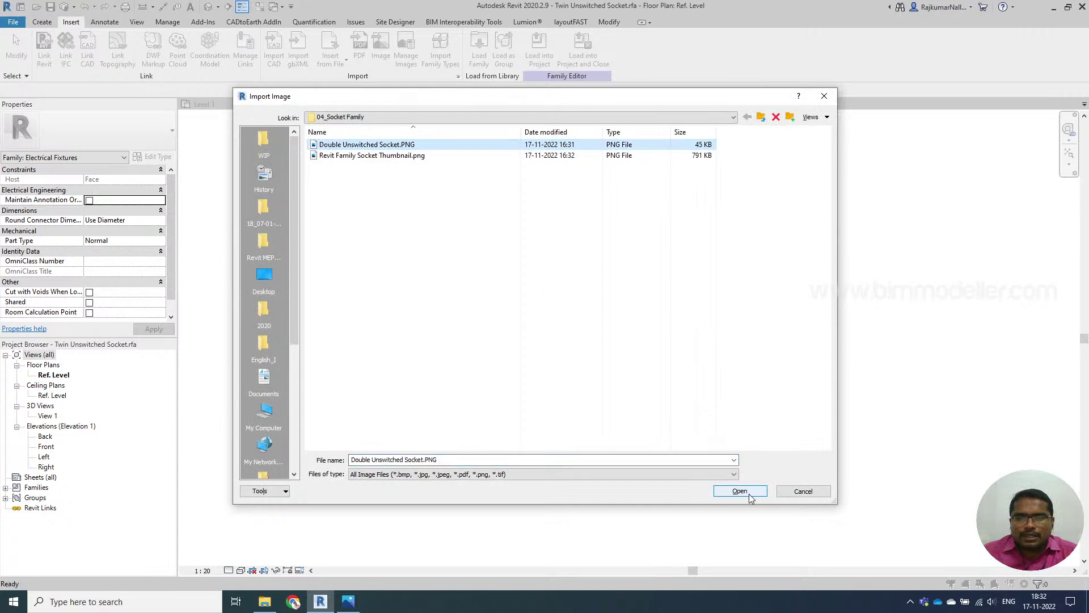
click(739, 491)
scroll(542, 295, down, 3)
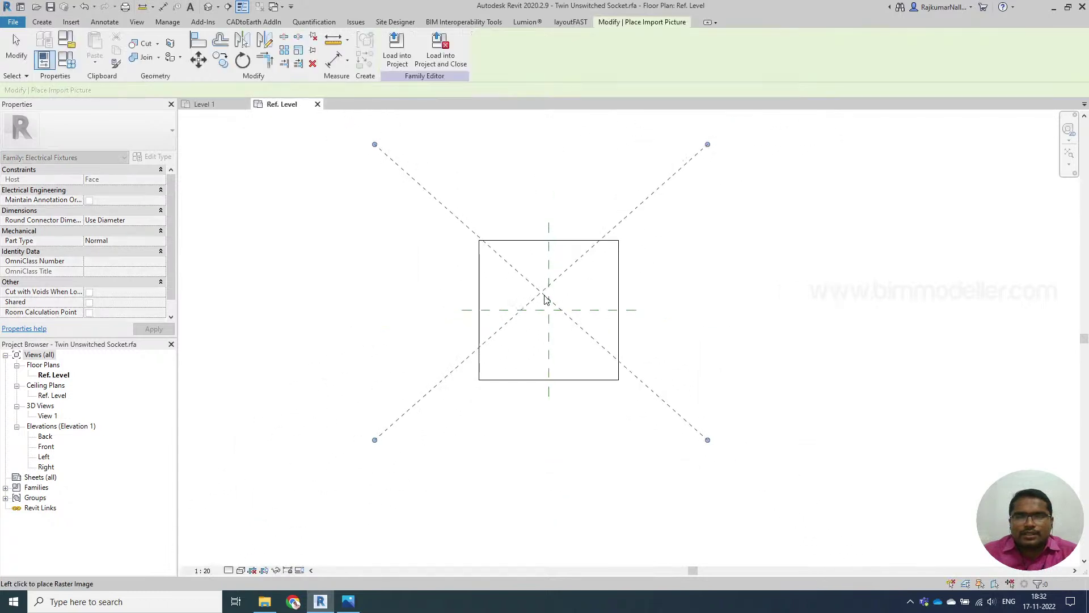
click(755, 318)
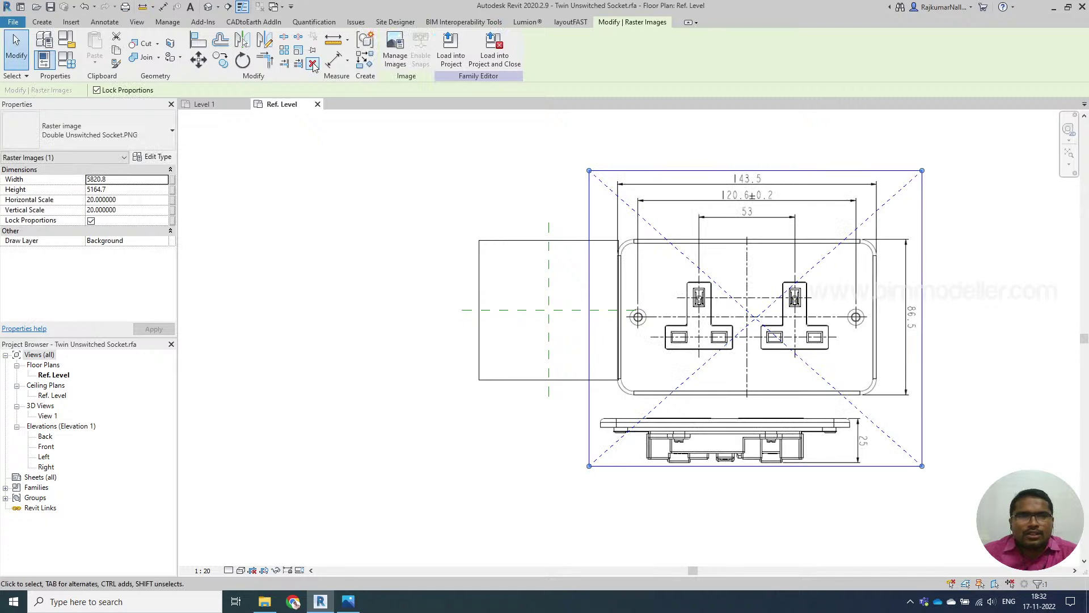
Scale the socket image so its 143.5 width dimension measures 143.5
click(298, 50)
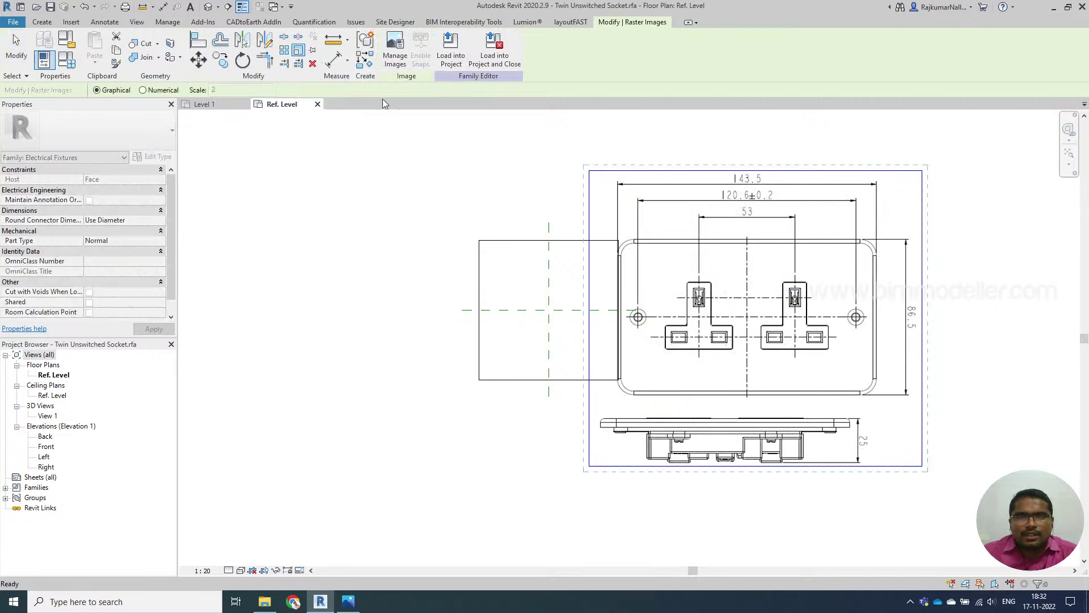
click(618, 192)
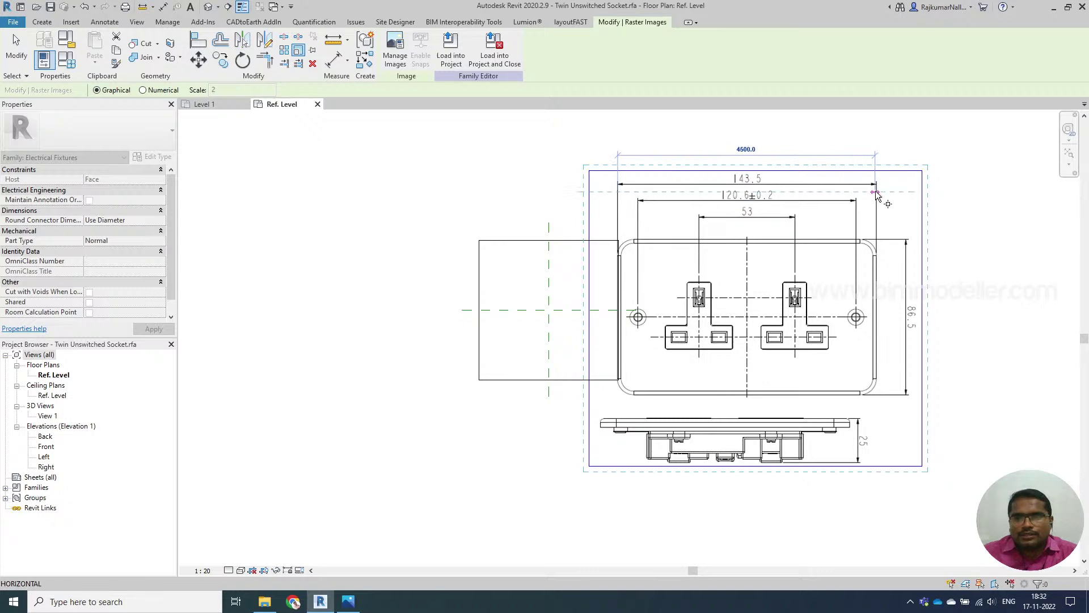
scroll(876, 193, up, 3)
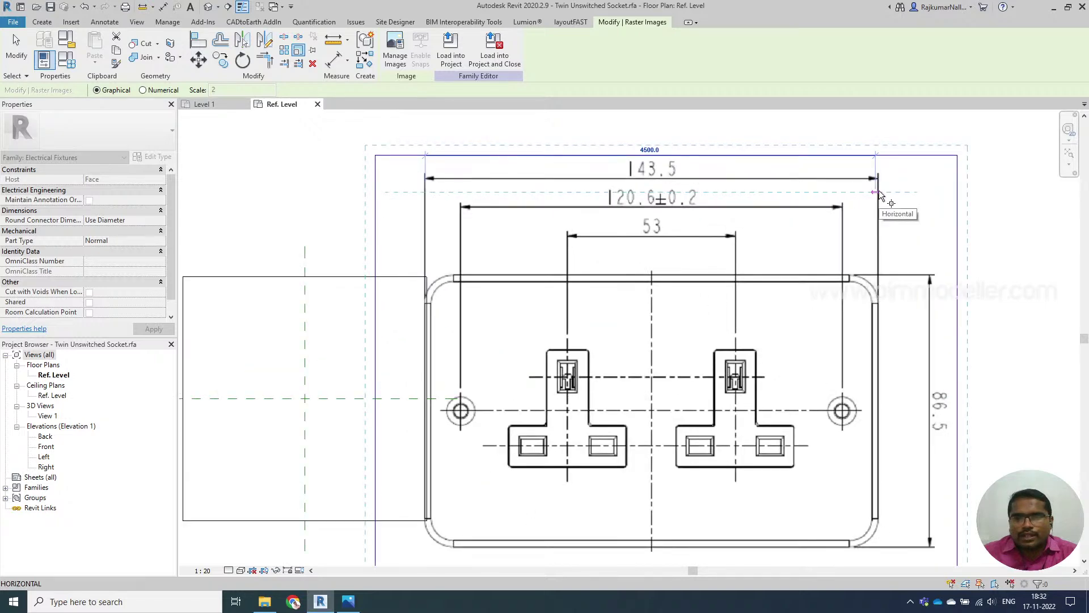
scroll(878, 194, up, 2)
scroll(664, 195, down, 2)
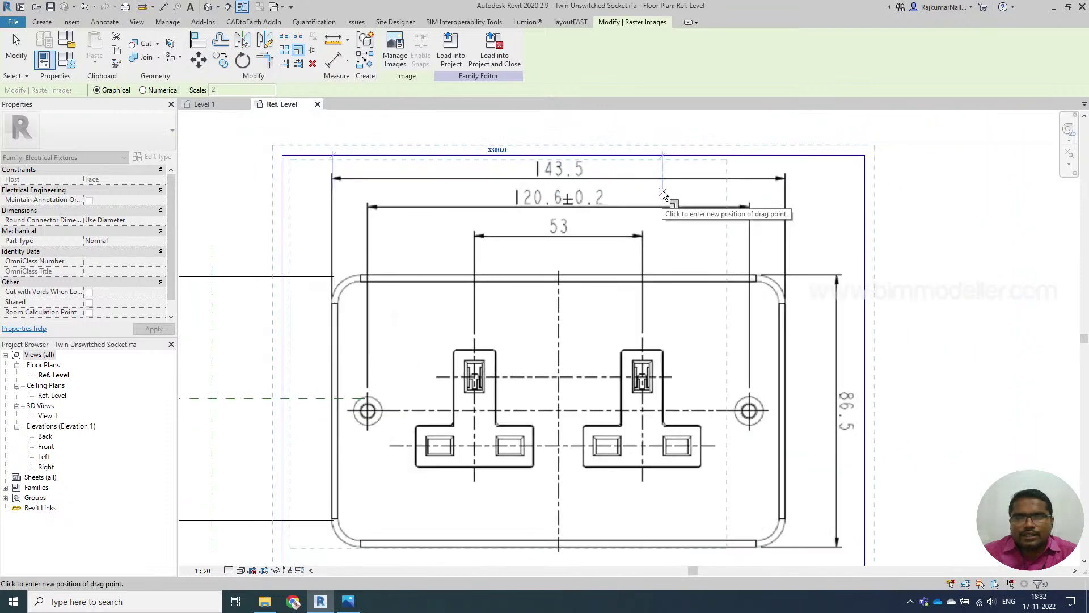
text(143)
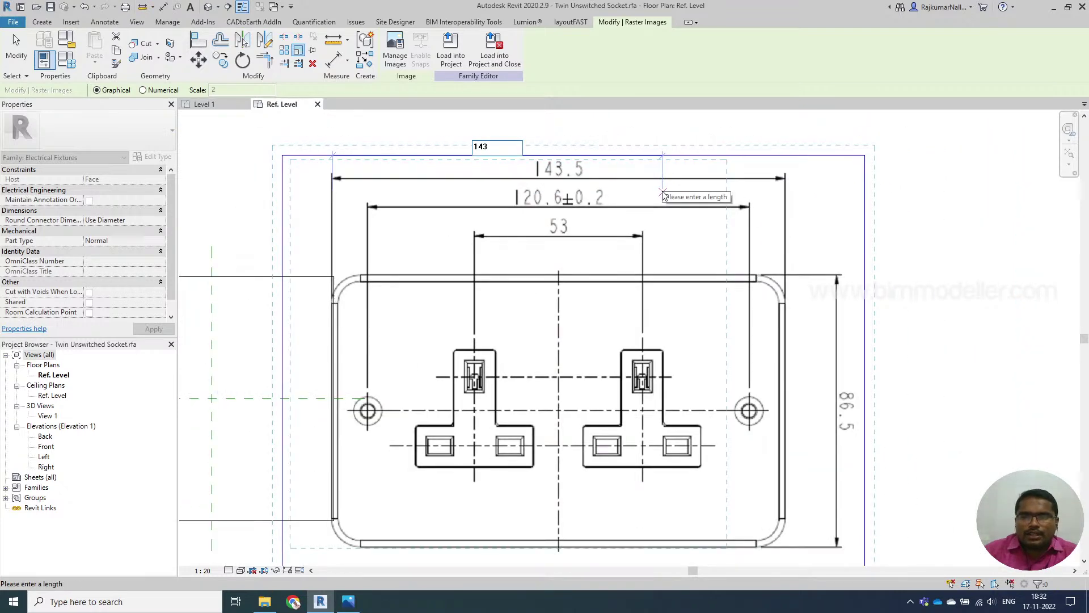
text(.5)
key(Return)
Drag the rescaled socket drawing down and left into view
middle_drag(444, 265, 574, 265)
scroll(484, 222, up, 3)
drag(537, 161, 296, 464)
middle_drag(336, 457, 538, 263)
scroll(456, 369, up, 3)
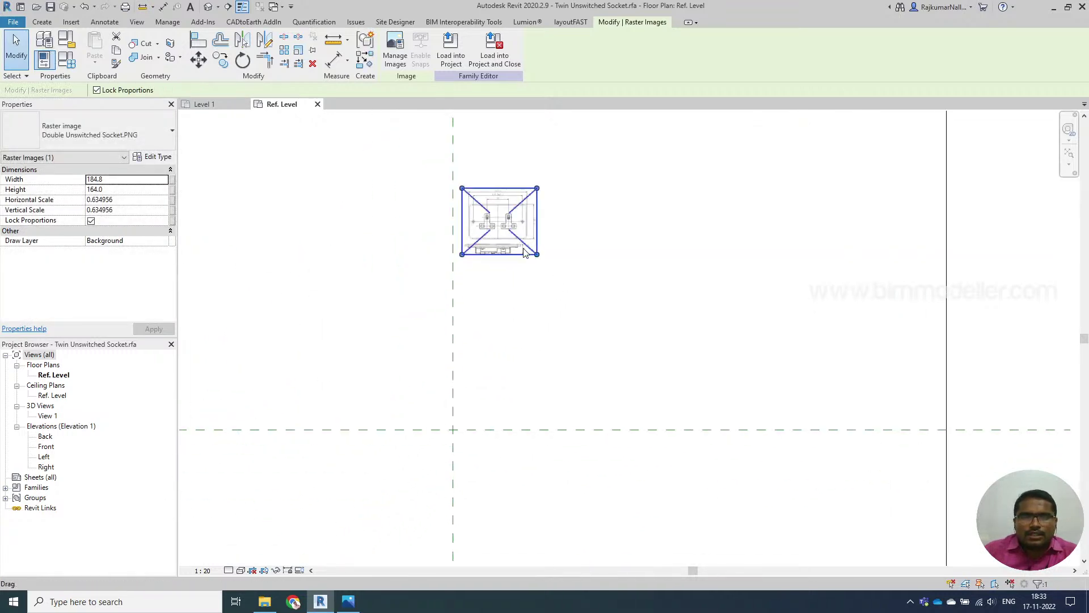
Centre the socket drawing on the two centre reference planes and check it zoomed in
drag(506, 226, 459, 428)
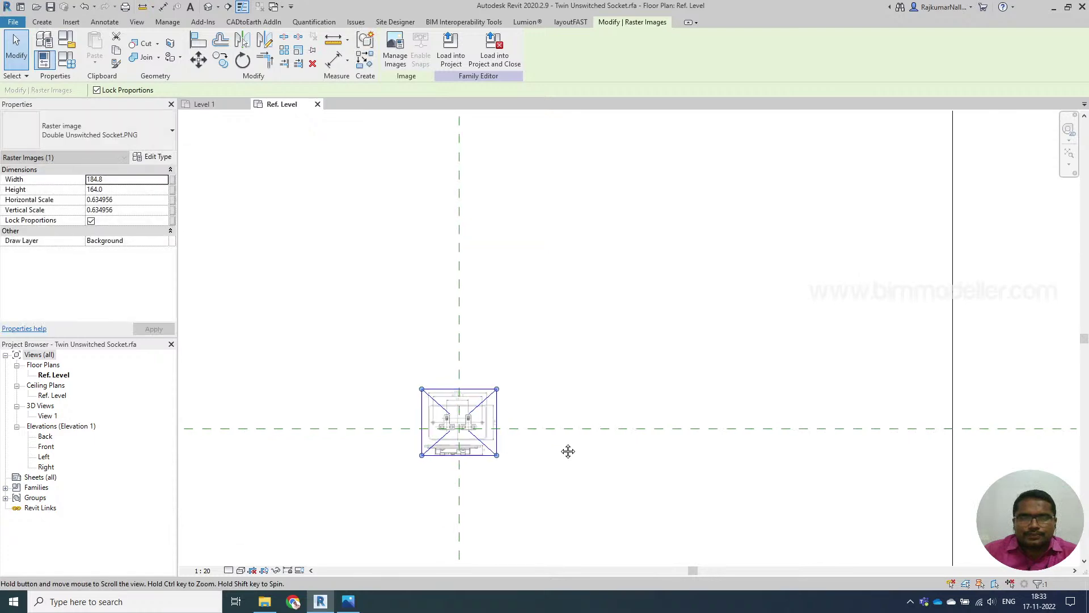
middle_drag(560, 453, 618, 396)
scroll(520, 376, up, 3)
drag(502, 365, 508, 379)
scroll(533, 397, up, 2)
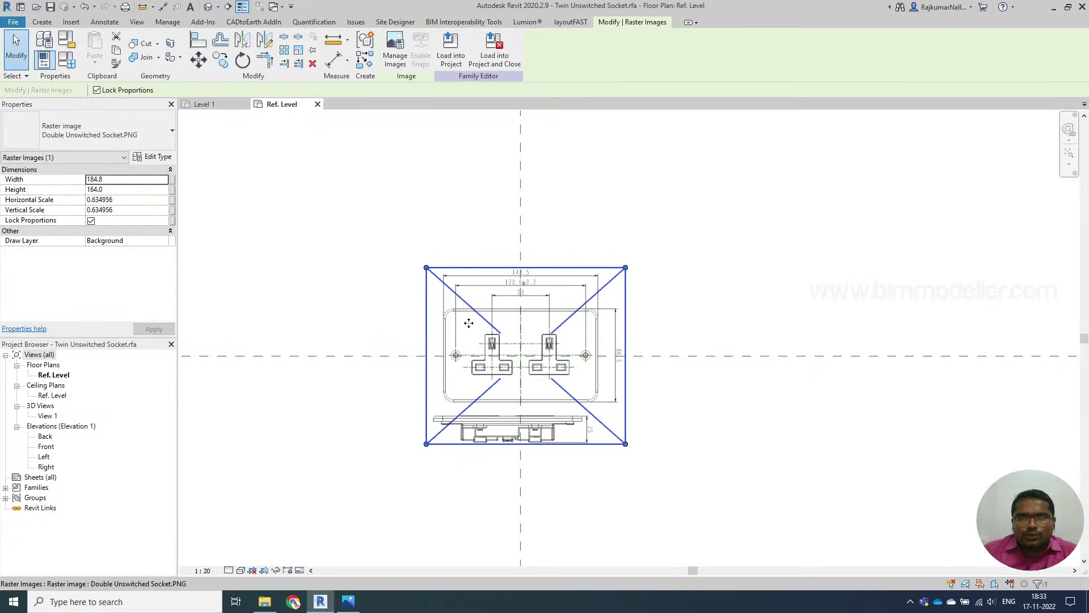
scroll(528, 366, up, 1)
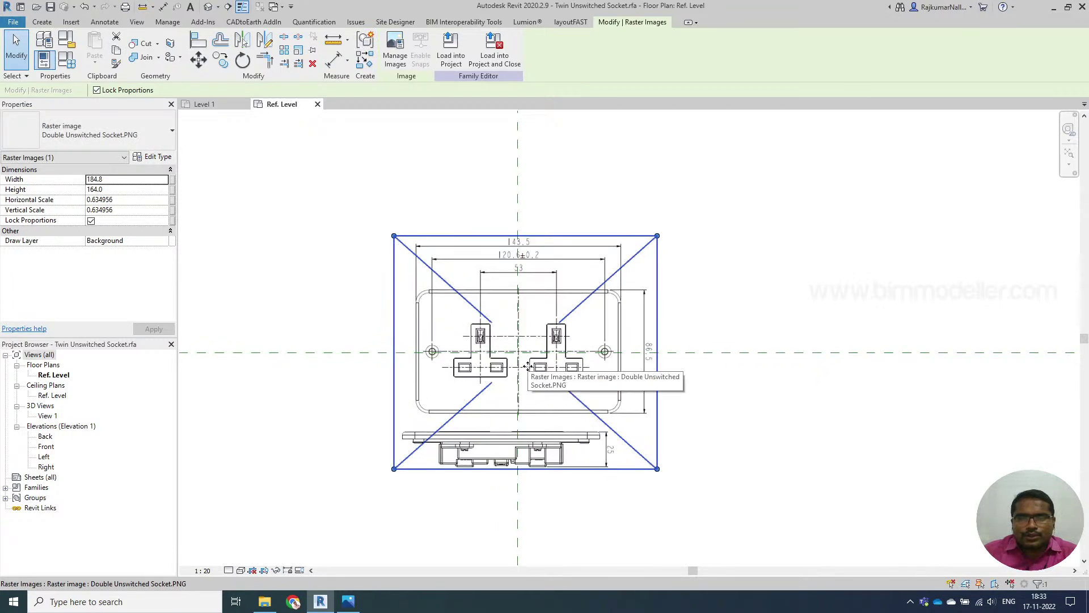
scroll(527, 366, up, 2)
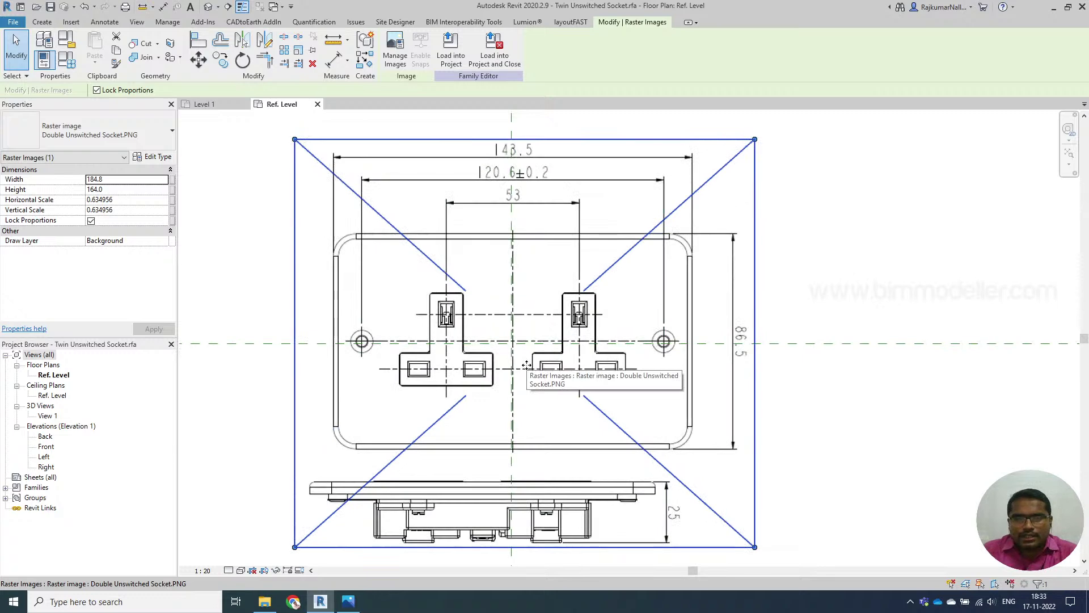
scroll(527, 365, up, 3)
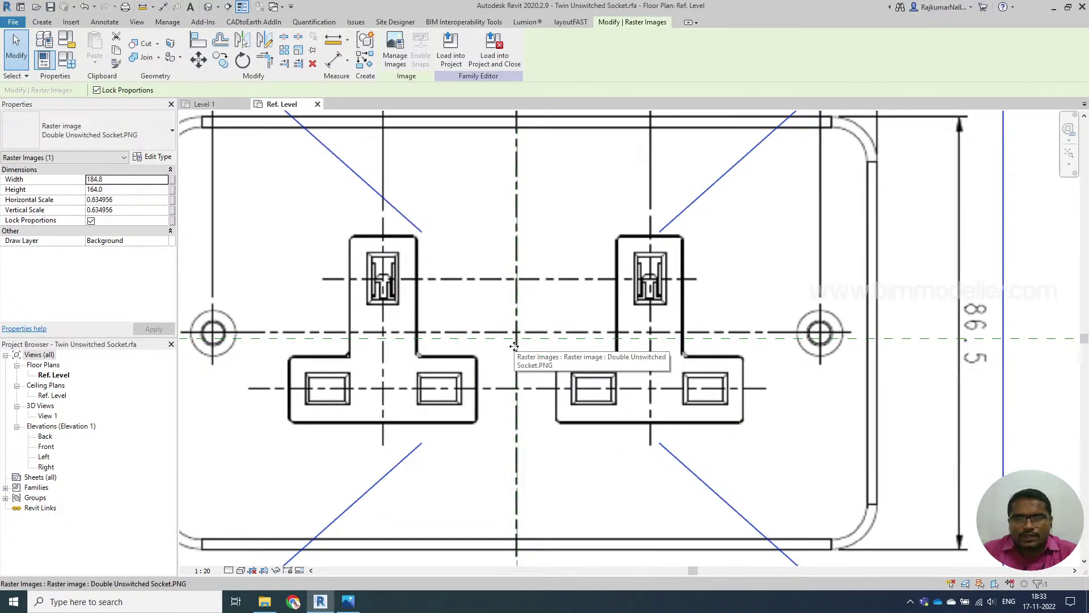
scroll(514, 346, up, 2)
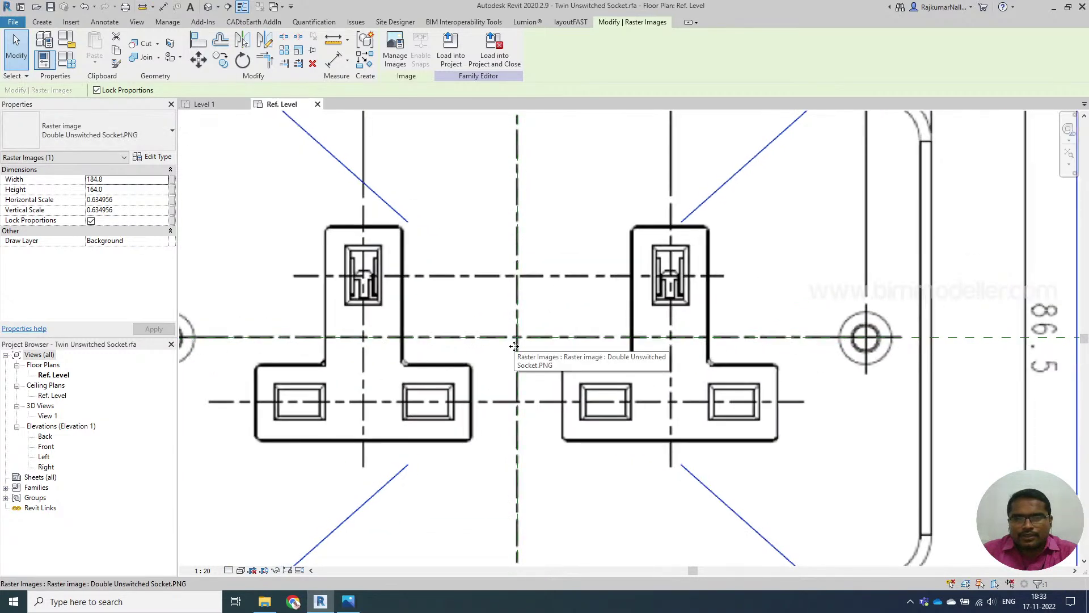
scroll(514, 346, down, 5)
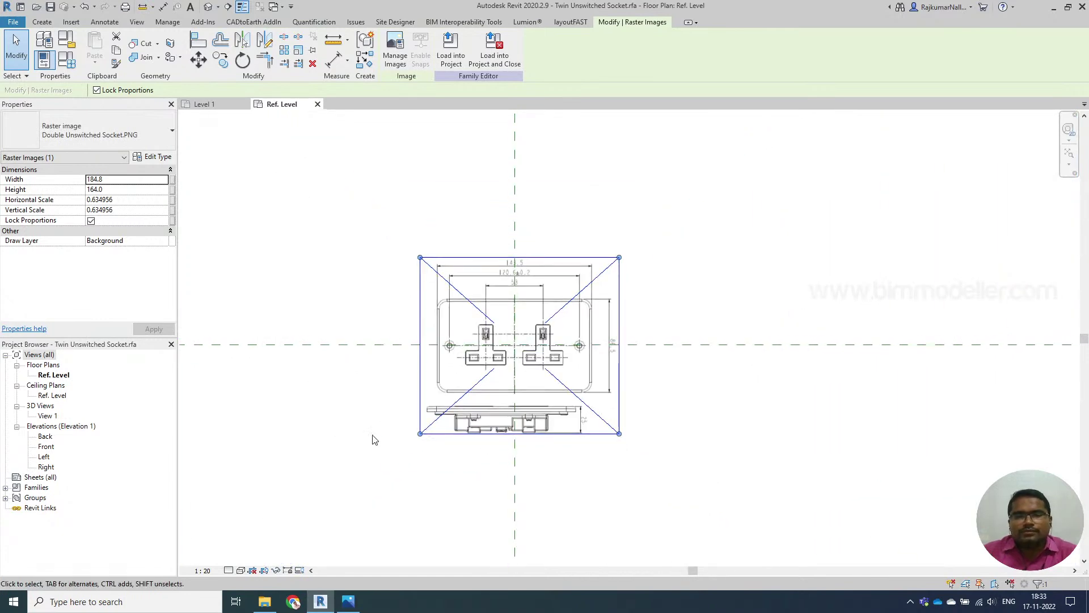
click(348, 403)
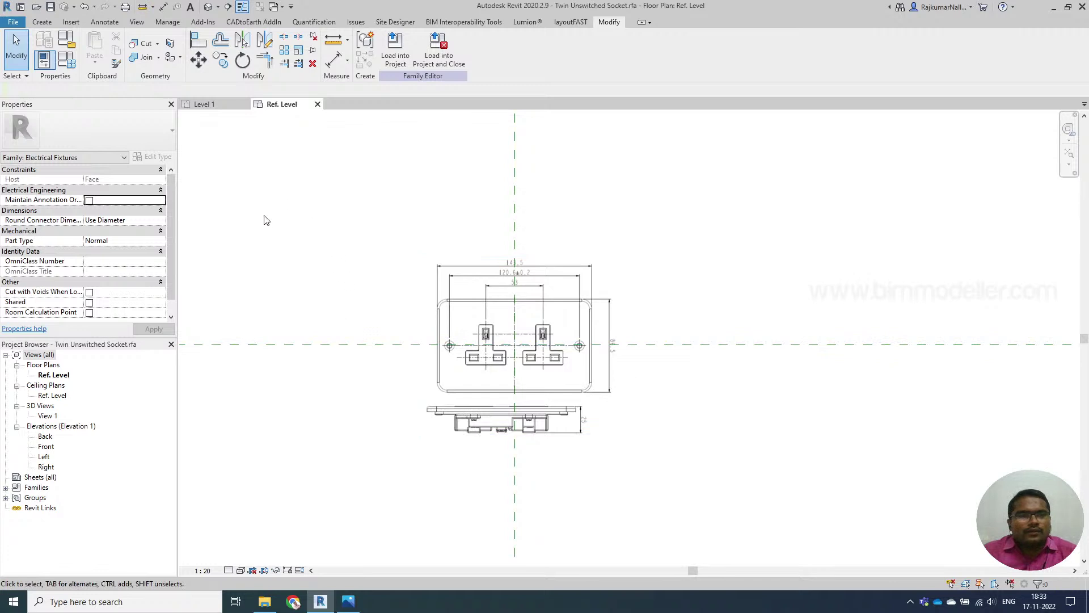
Select the vertical centre reference plane and start the Reference Plane command (RP)
click(515, 210)
key(r)
key(p)
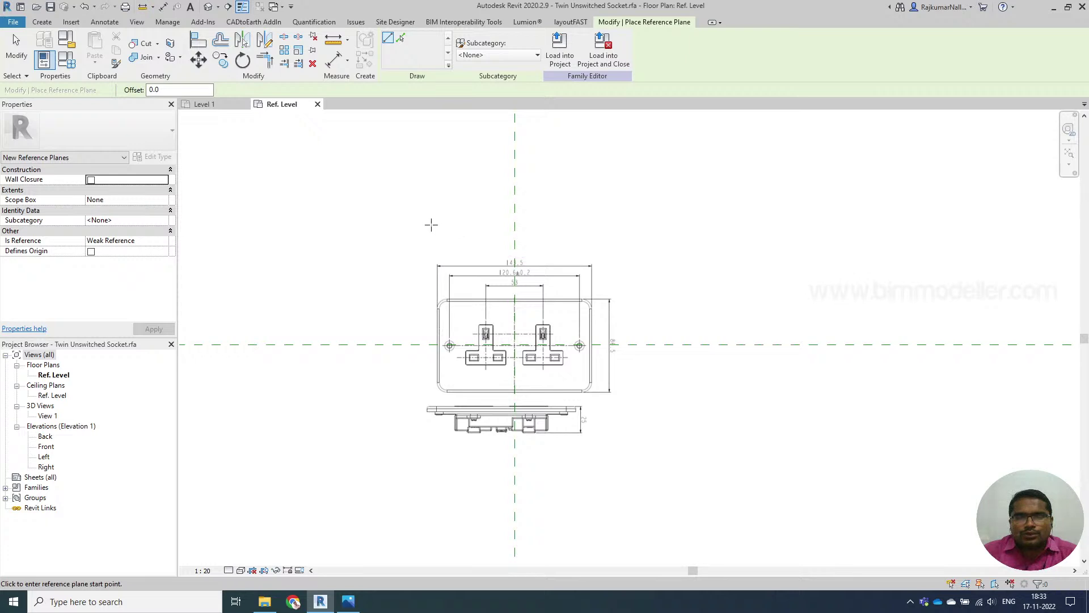
Add a reference plane on the plate's left edge and mirror it to the right edge
click(438, 311)
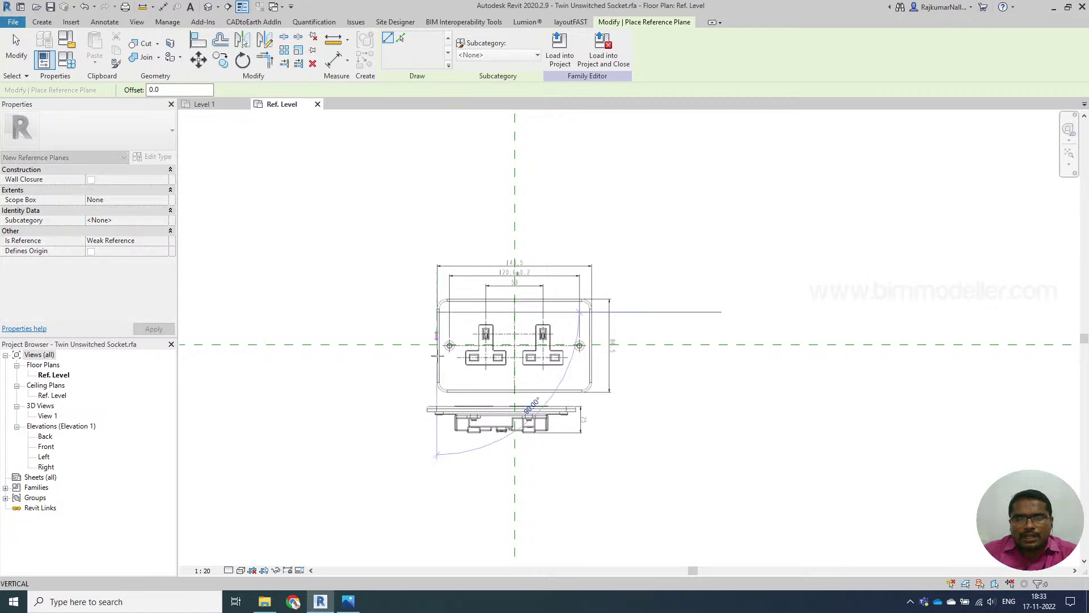
click(436, 510)
key(Escape)
key(Escape)
click(441, 326)
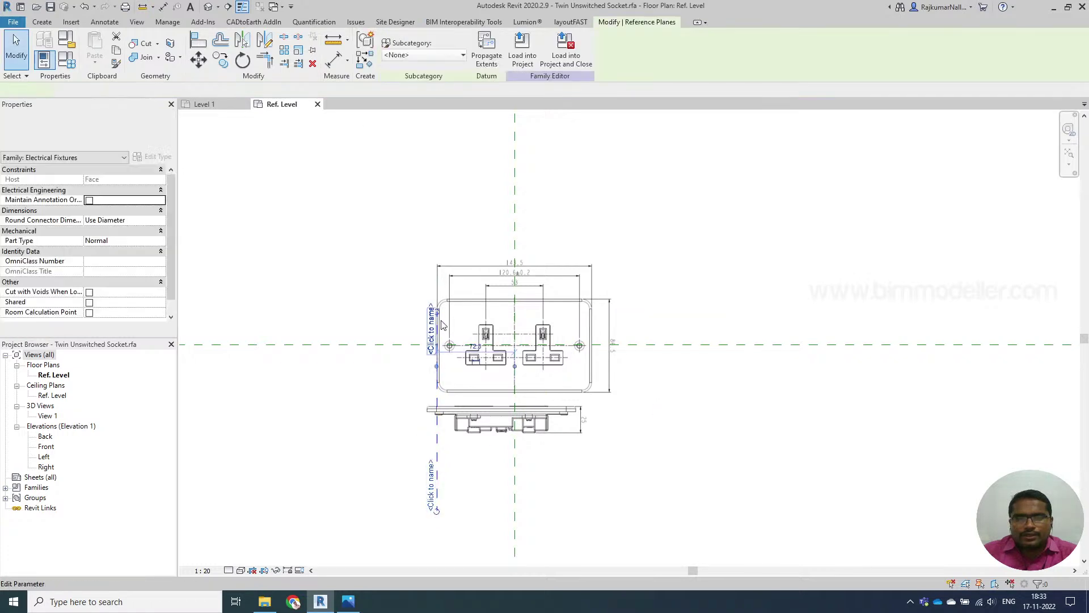
drag(441, 326, 435, 196)
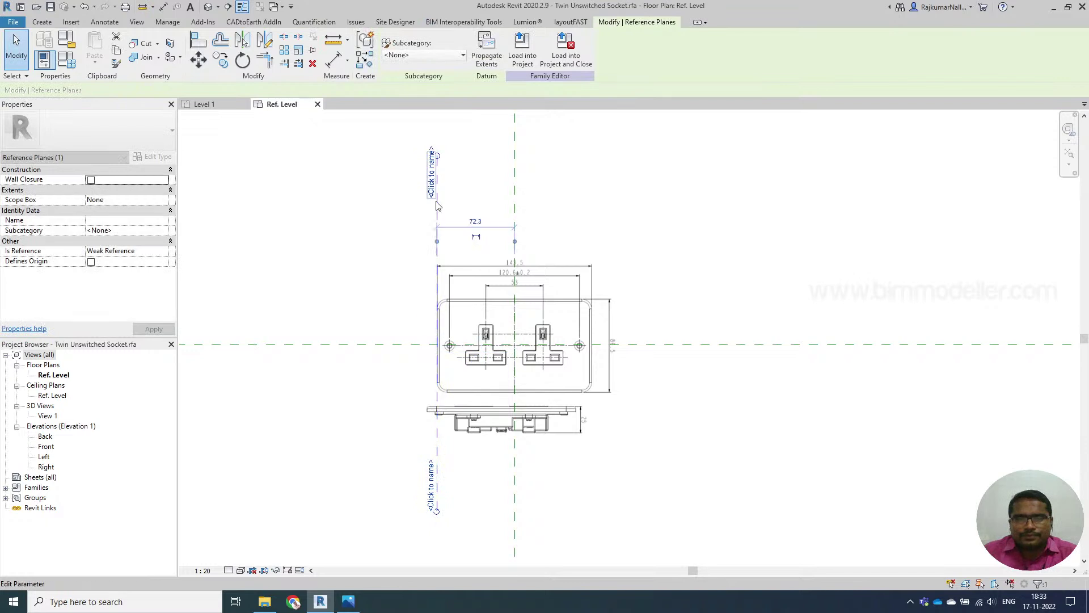
click(243, 46)
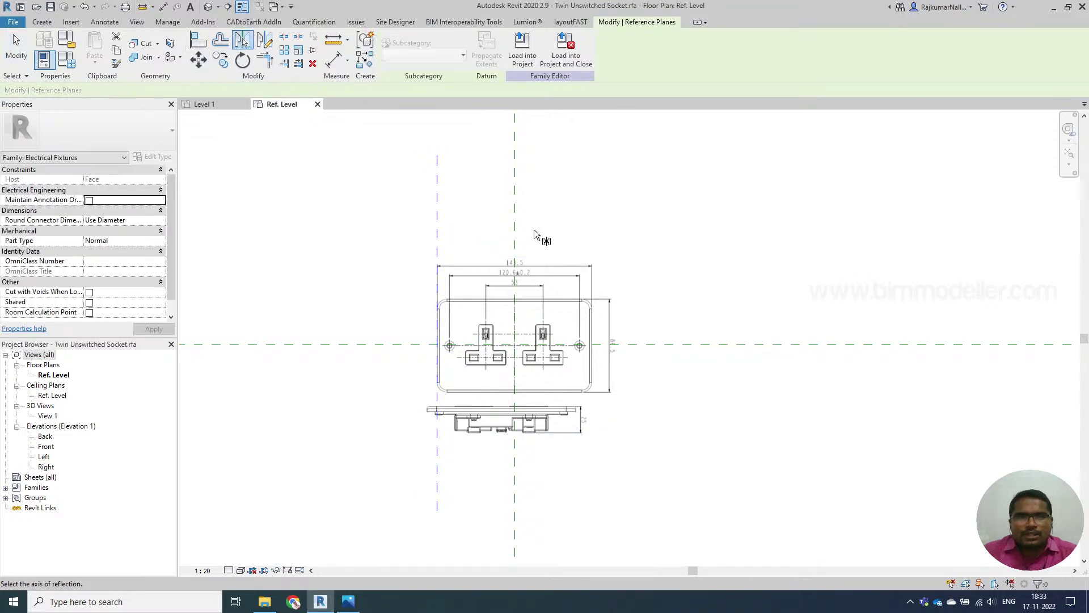
click(514, 210)
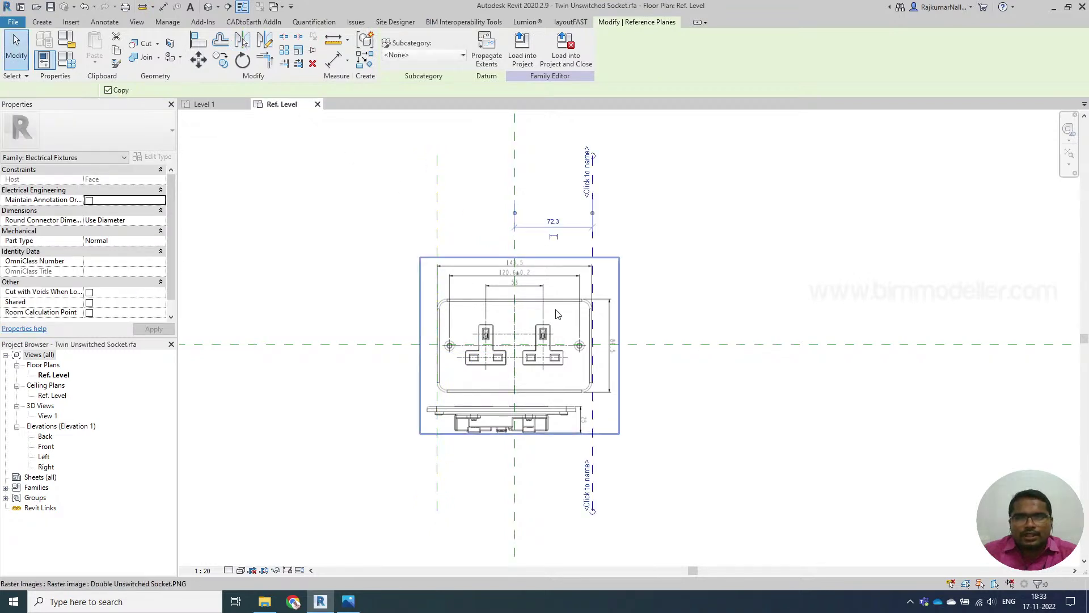
click(635, 371)
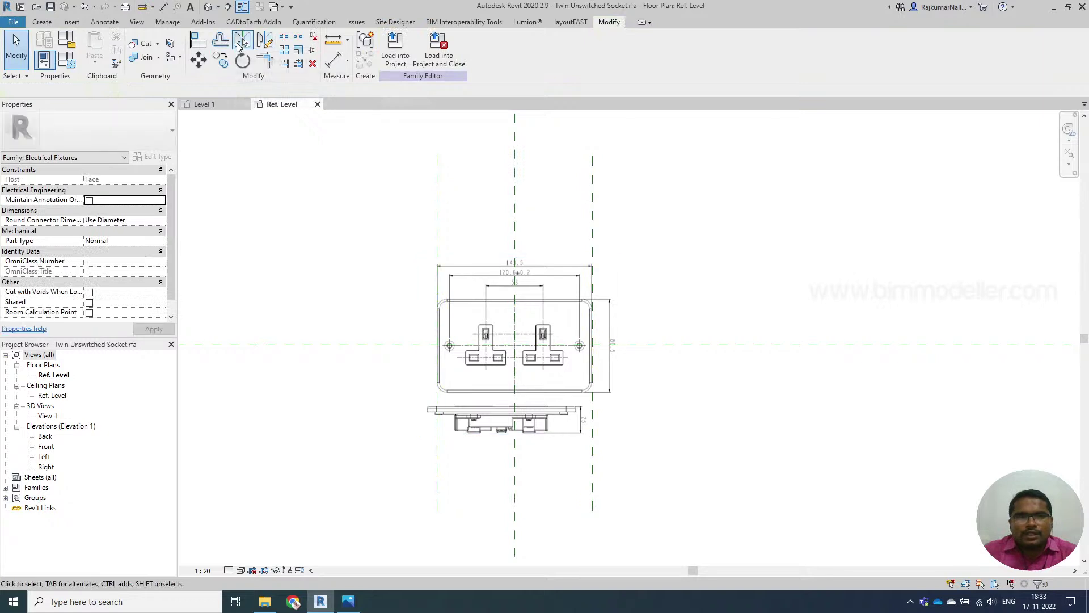
Draw a horizontal reference plane along the plate's top edge and extend it left
click(439, 229)
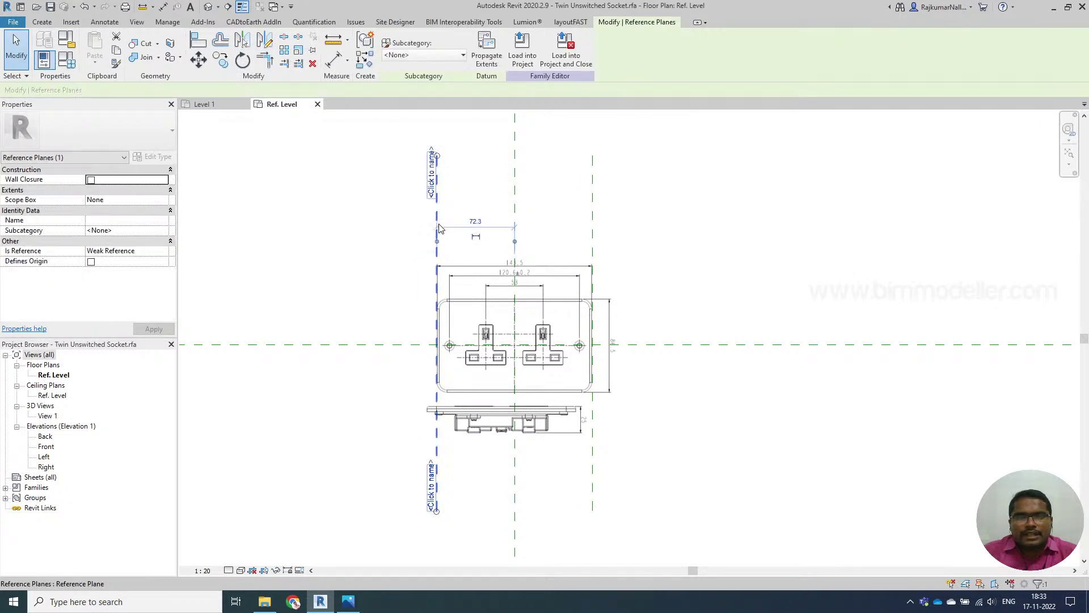
click(35, 24)
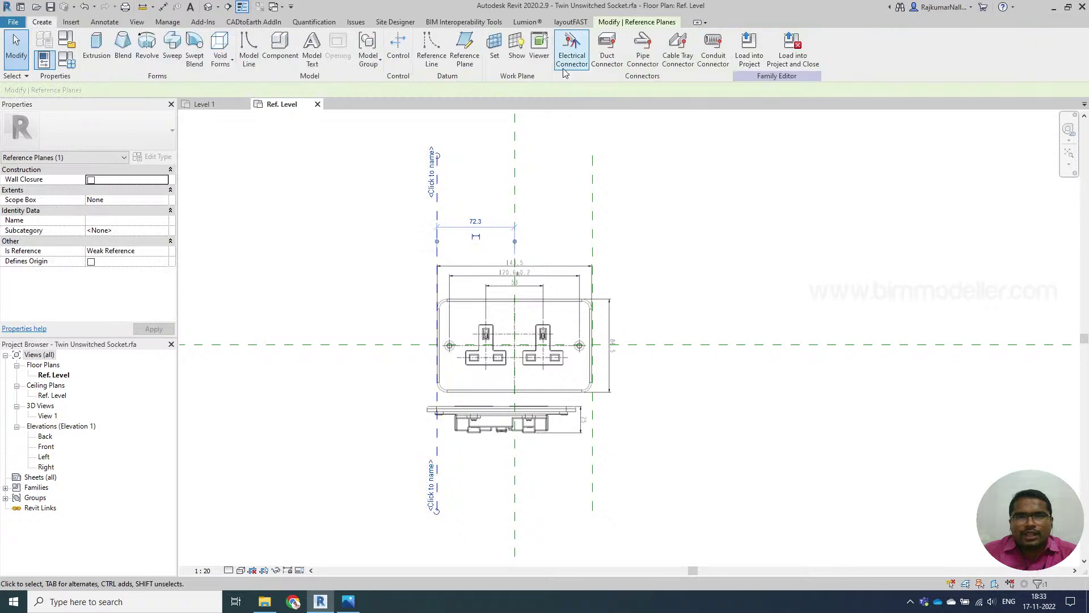
click(464, 55)
scroll(448, 288, up, 2)
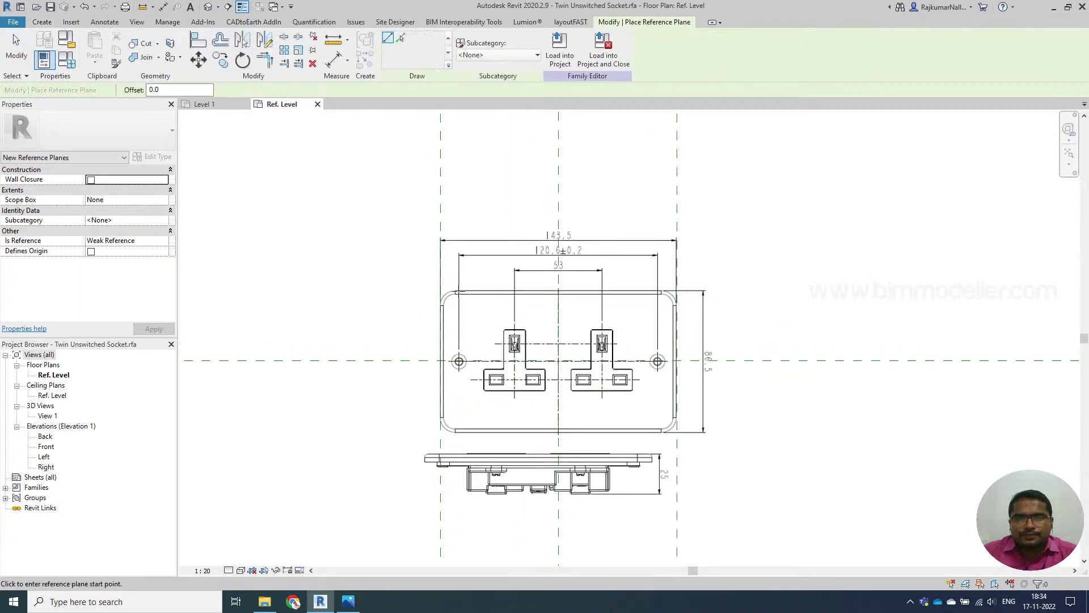
click(458, 291)
click(908, 291)
key(Escape)
key(Escape)
click(463, 299)
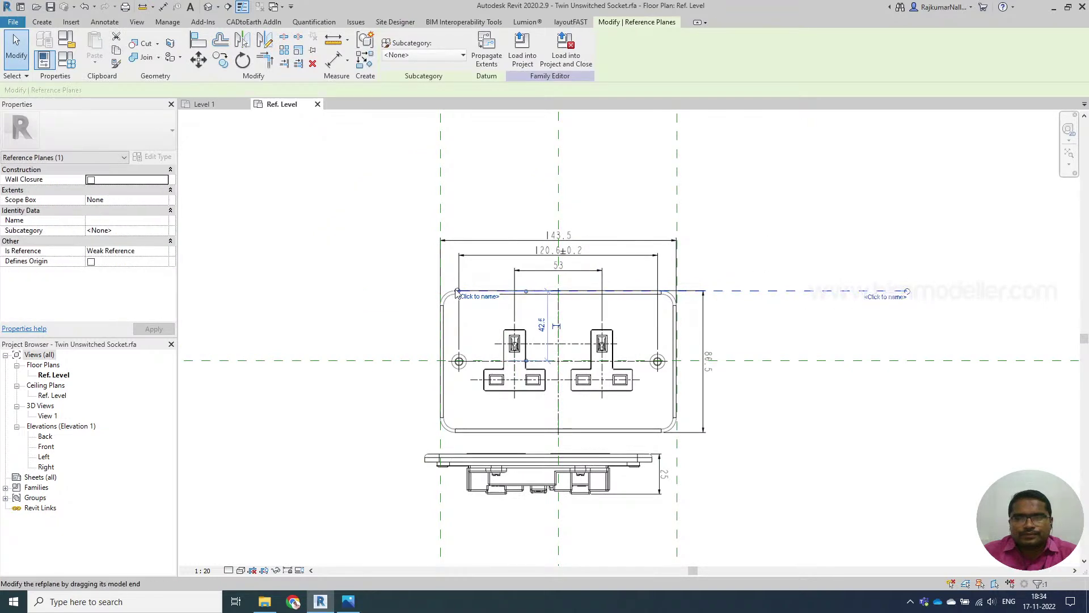
drag(458, 292, 293, 291)
Mirror the top plane about the horizontal centre plane to mark the bottom edge
click(242, 39)
click(754, 362)
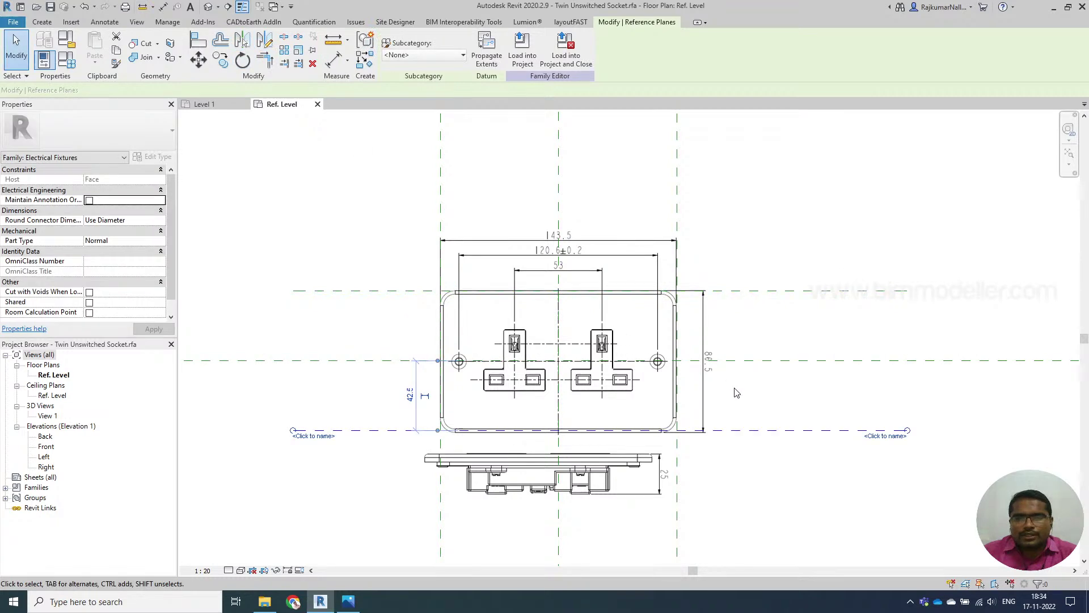
click(709, 398)
scroll(630, 377, down, 1)
key(Escape)
middle_drag(647, 443, 596, 395)
Dimension the bottom, centre and top planes (43 | 43) and set the view scale to 1:5
key(d)
key(i)
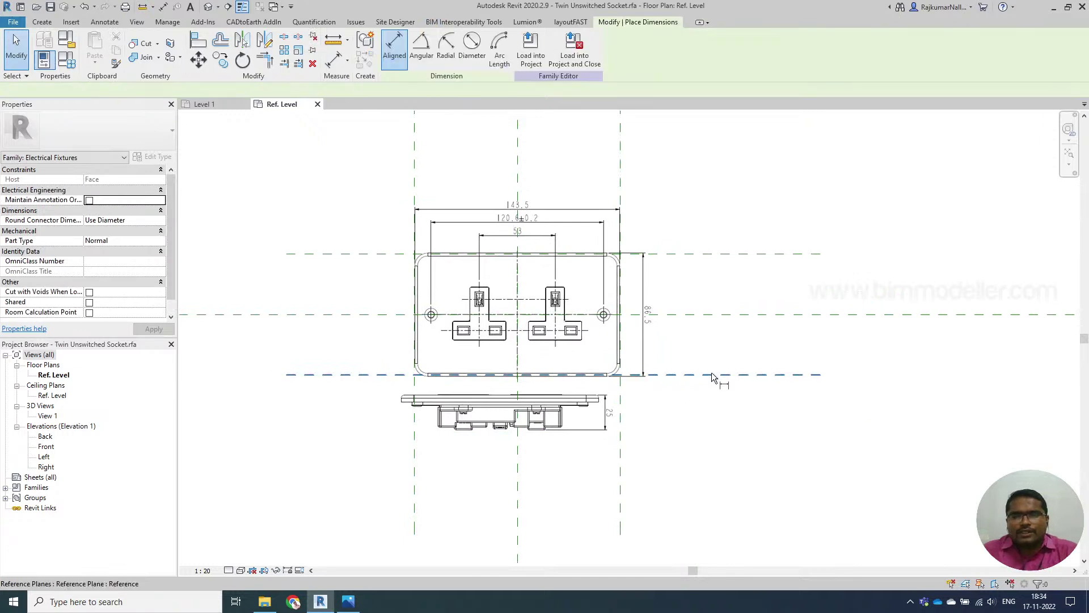
click(711, 373)
click(726, 314)
click(749, 254)
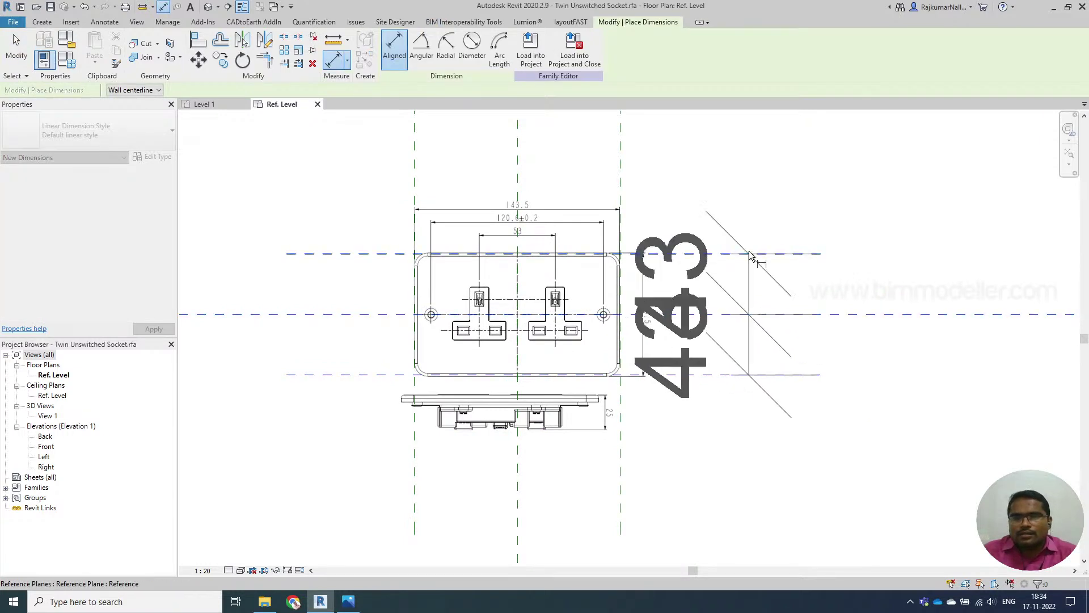
scroll(757, 257, down, 3)
click(869, 358)
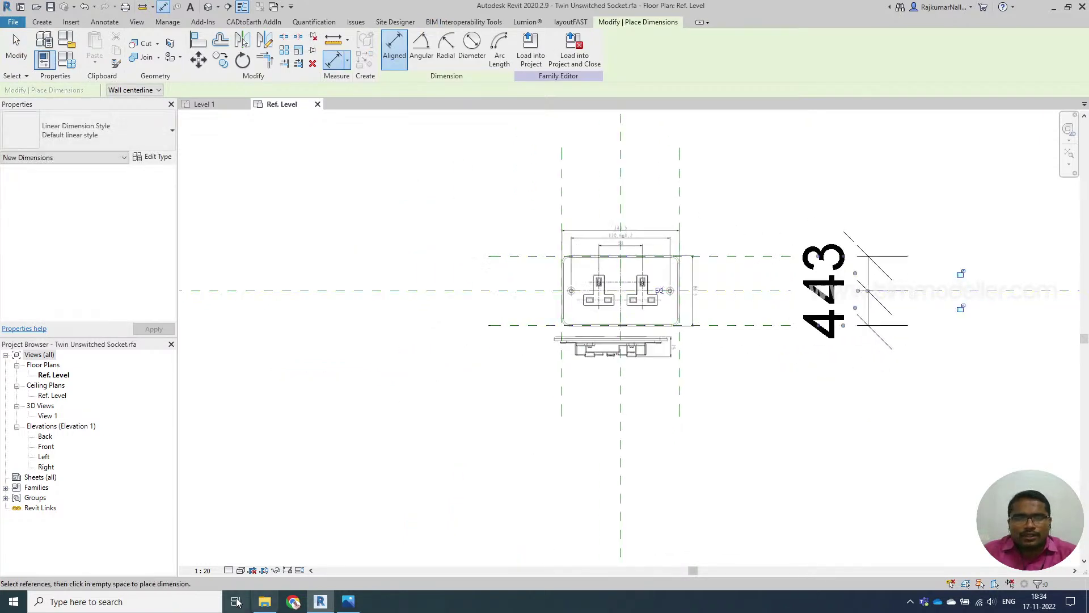
click(203, 570)
click(230, 432)
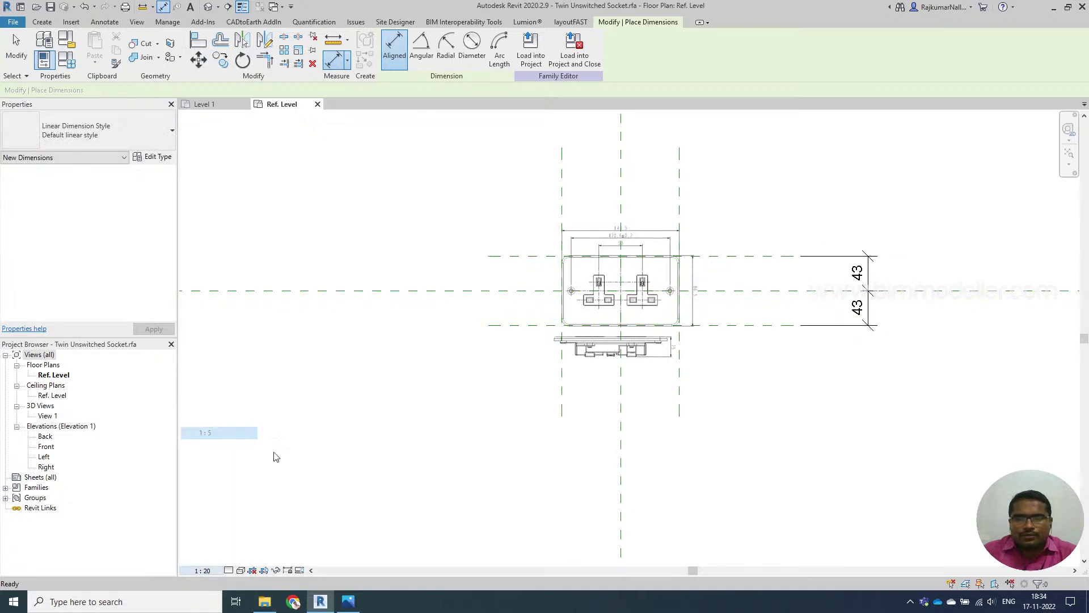
Make the 43 | 43 dimension equal (EQ)
key(Escape)
key(Escape)
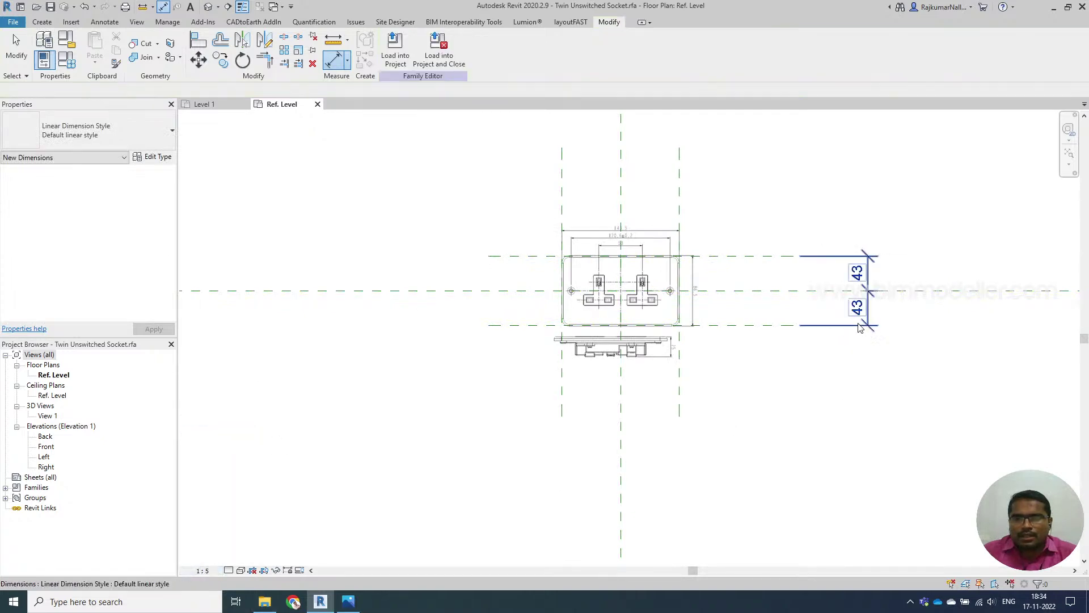
click(862, 320)
click(815, 290)
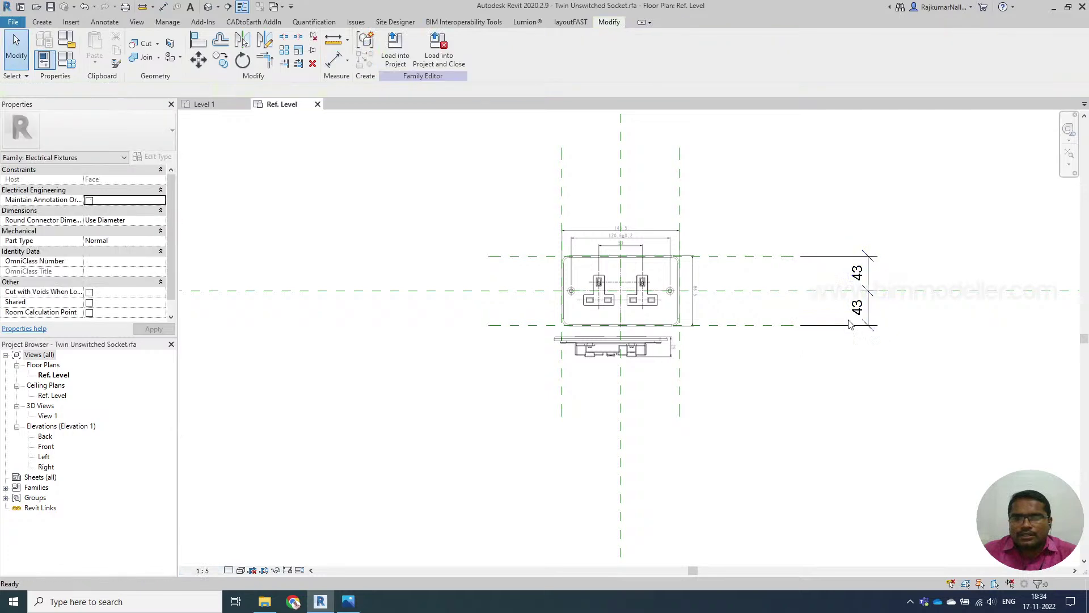
key(Escape)
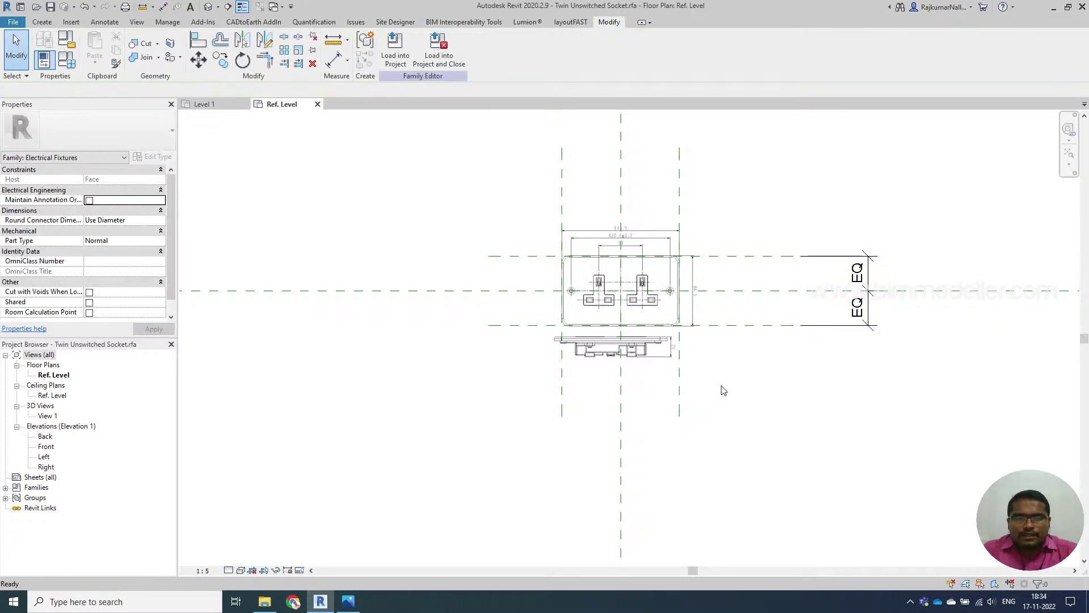
Add an 85 overall height dimension between the top and bottom planes
key(d)
key(i)
click(508, 325)
click(499, 256)
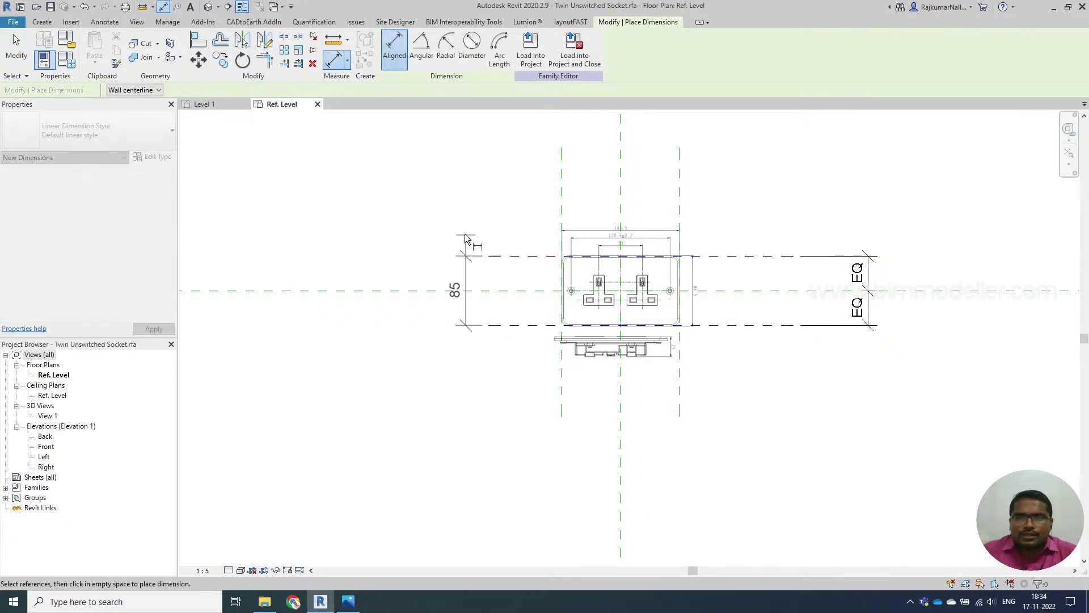
click(459, 250)
key(Escape)
key(Escape)
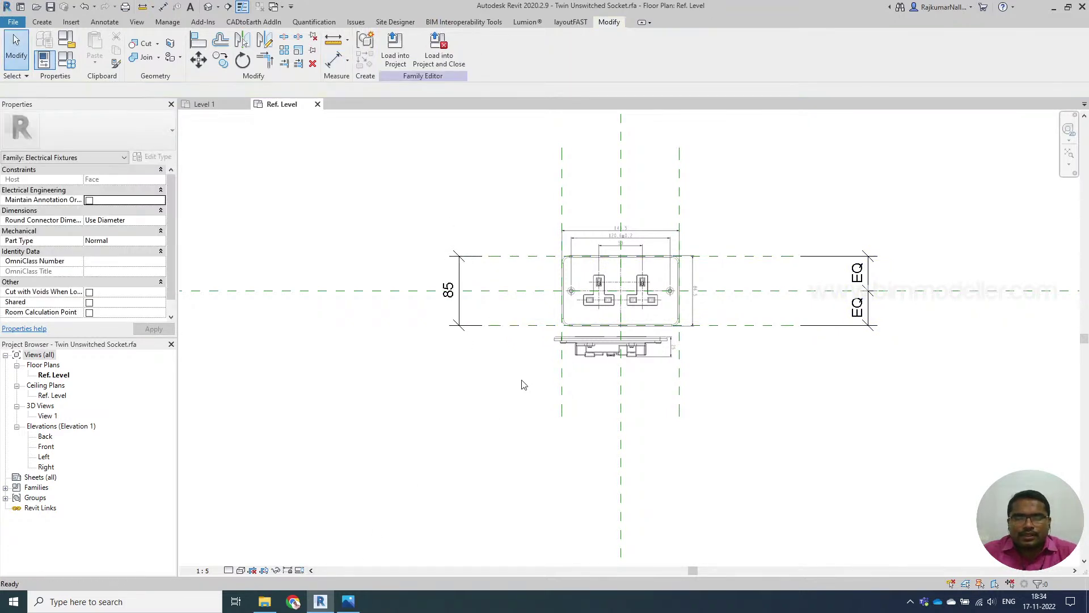
Dimension the left, centre and right planes (72 | 72) and set them equal
key(i)
click(563, 182)
click(622, 192)
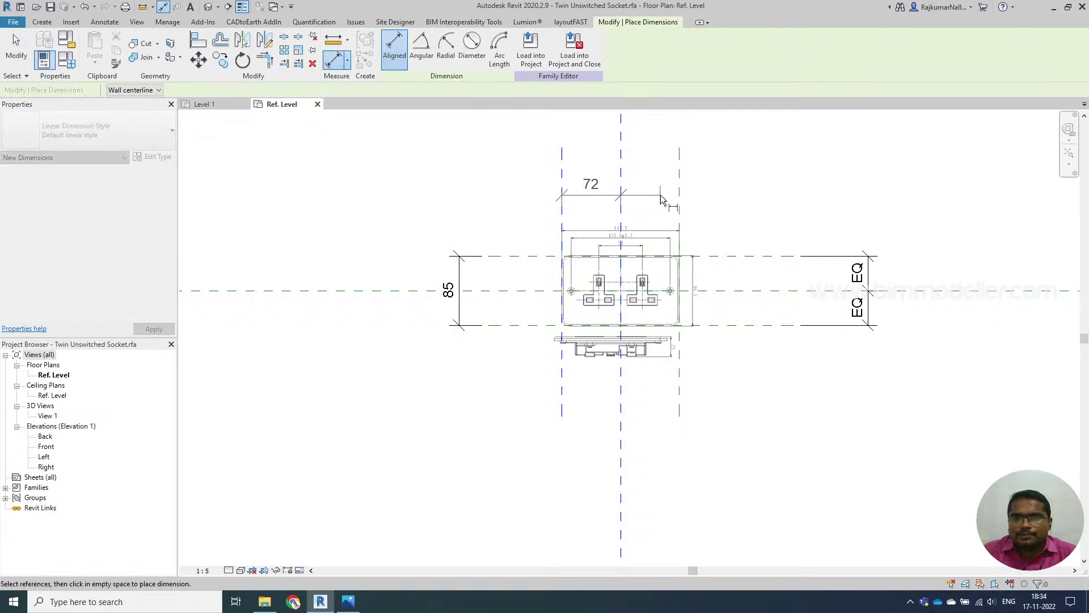
click(679, 195)
click(721, 175)
click(622, 124)
middle_drag(615, 306, 613, 343)
key(Escape)
key(Escape)
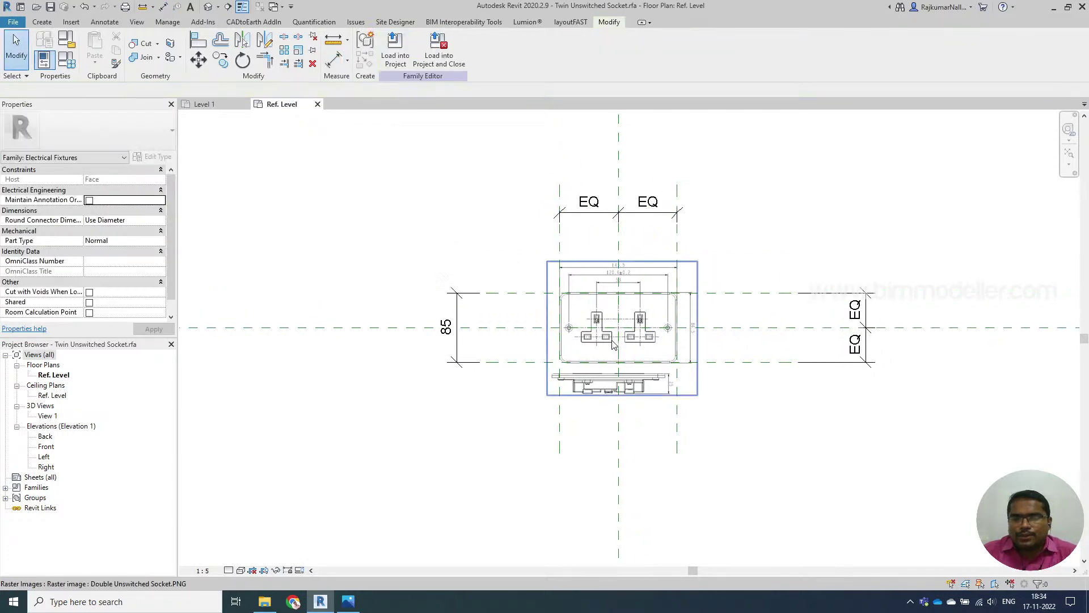
Frame the constrained socket drawing in view and switch to the Create ribbon
mouse_move(573, 387)
middle_down()
mouse_move(520, 418)
mouse_move(559, 448)
middle_up()
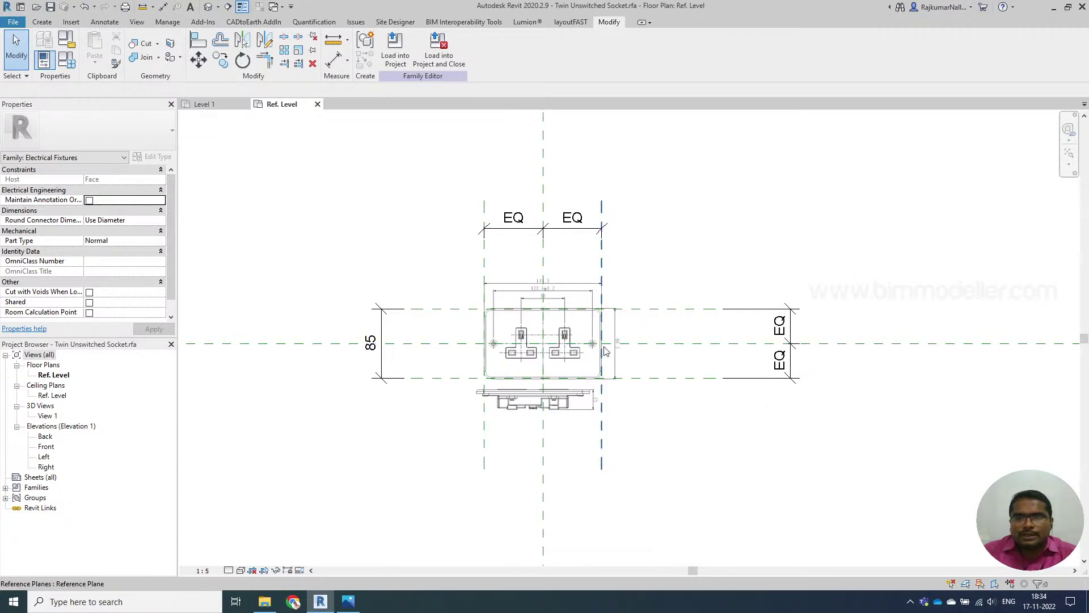
scroll(595, 353, down, 3)
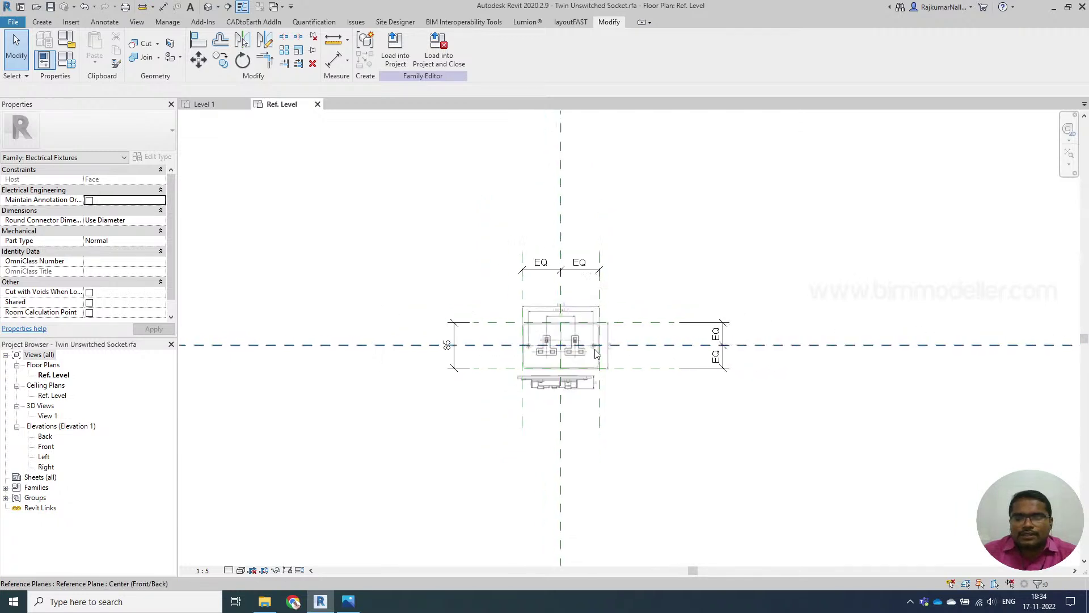
scroll(580, 372, up, 2)
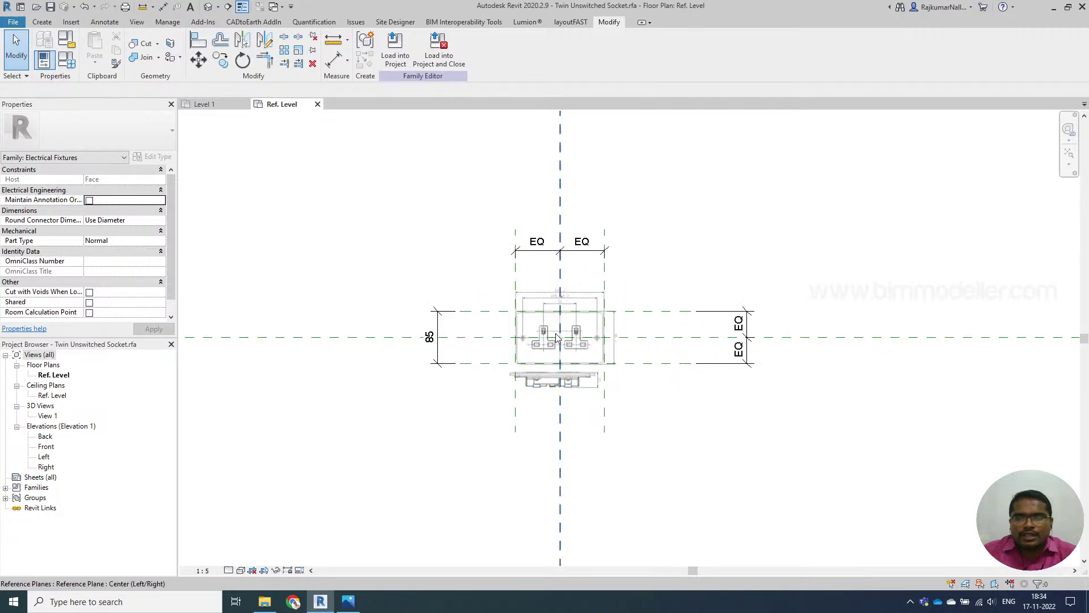
scroll(560, 340, up, 2)
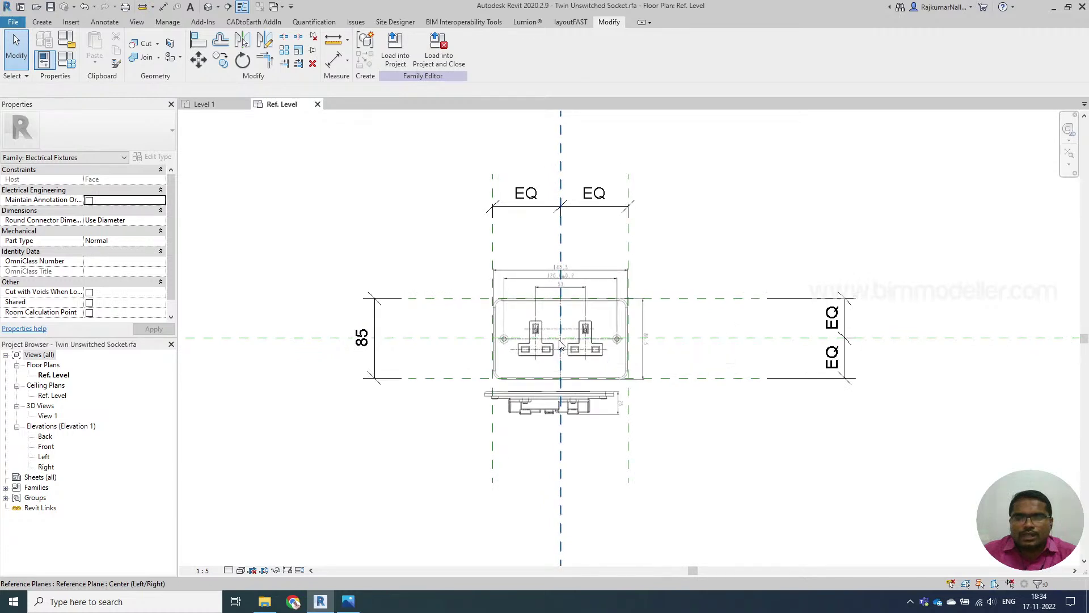
scroll(506, 348, down, 2)
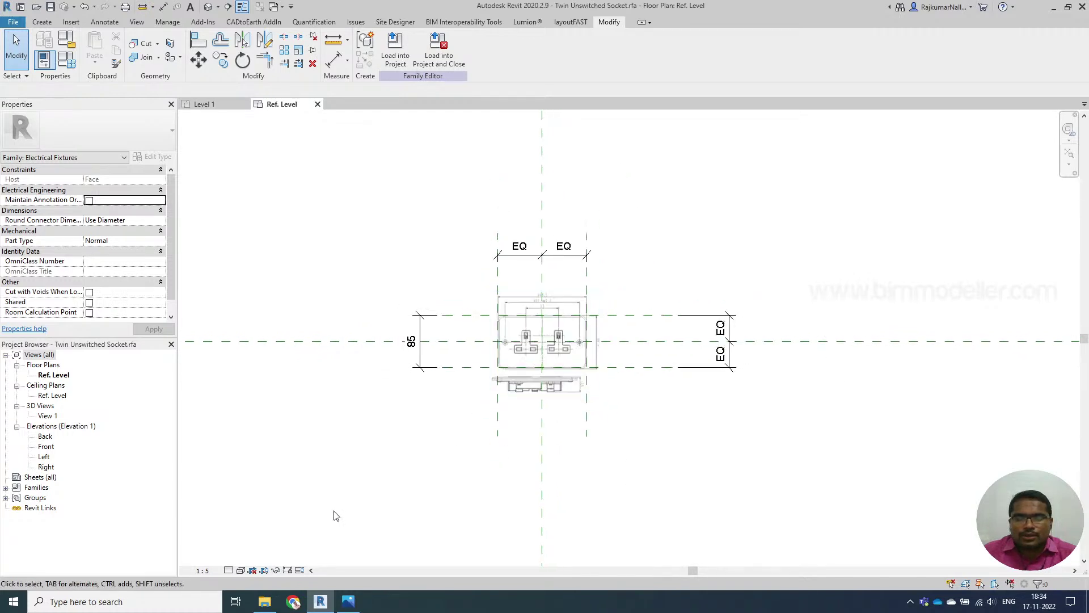
scroll(577, 357, up, 2)
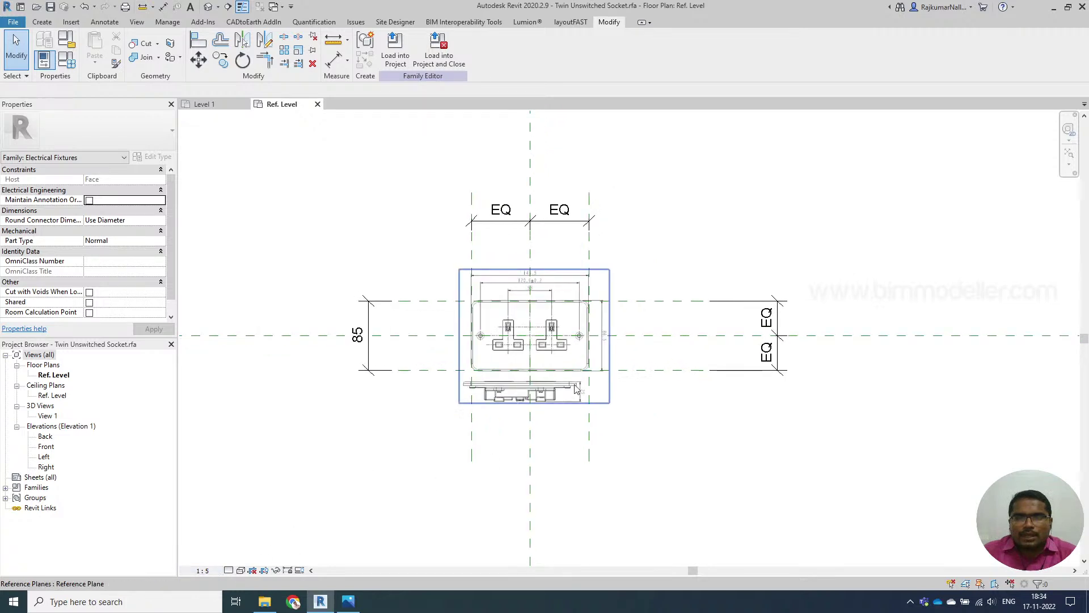
middle_drag(396, 460, 454, 468)
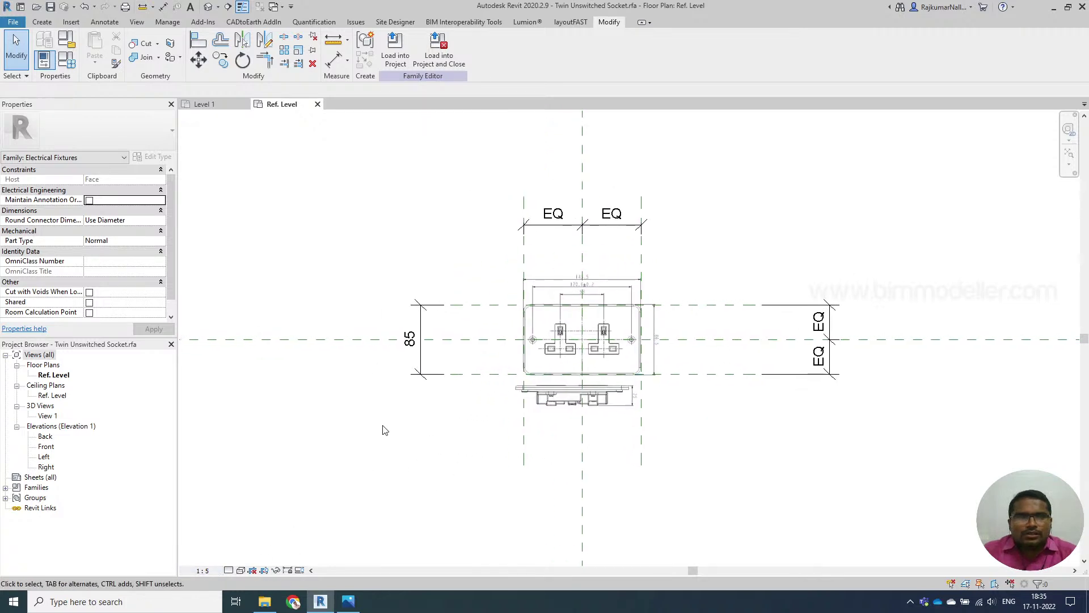
click(42, 21)
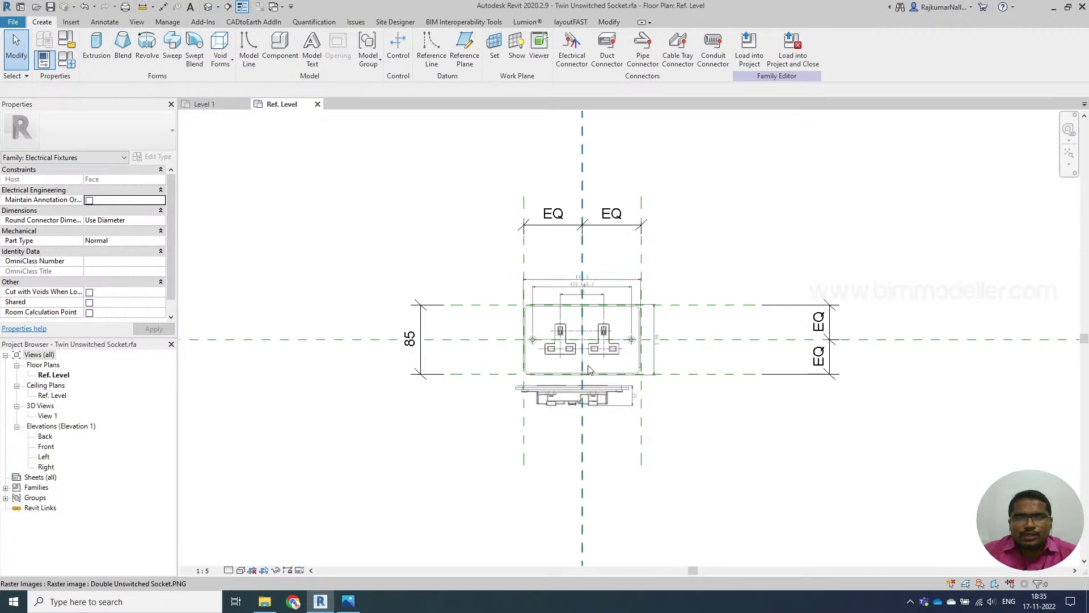
Sketch a new extrusion as a 5-radius rounded rectangle between the plate's plane intersections
click(96, 45)
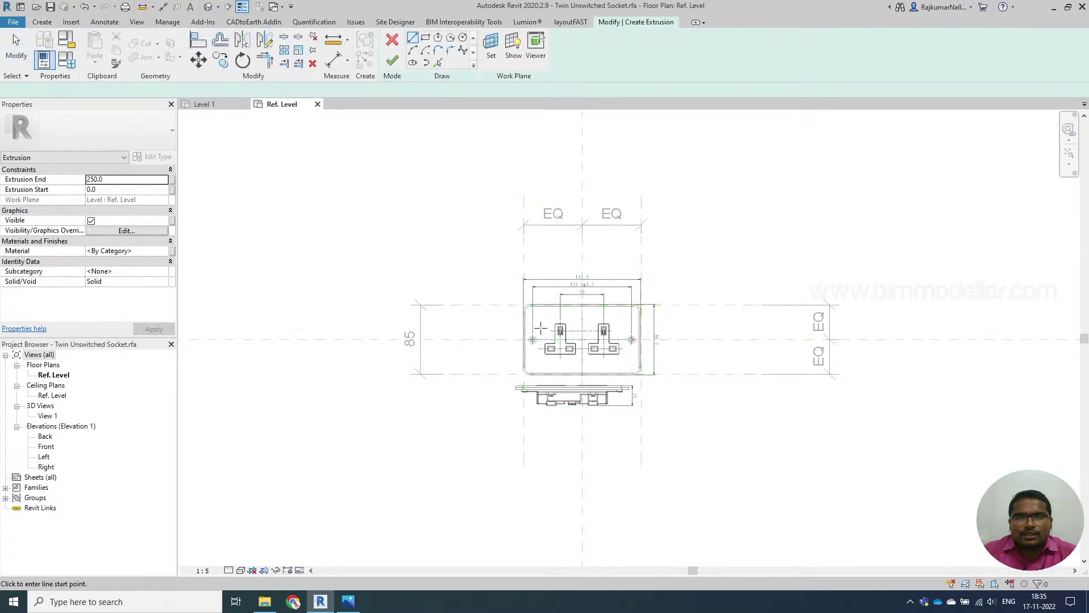
scroll(535, 325, up, 3)
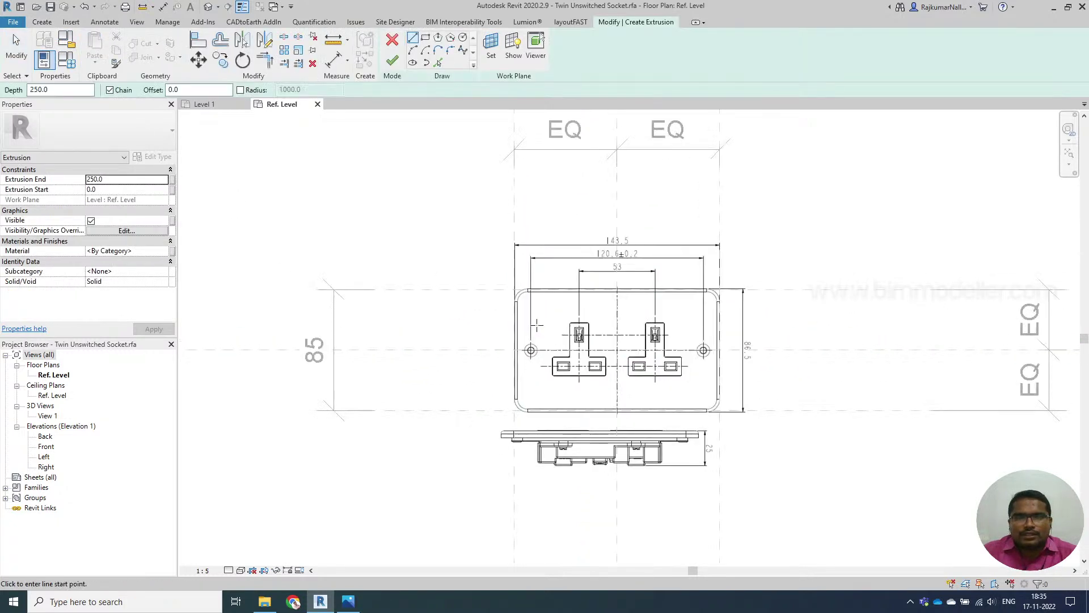
click(516, 290)
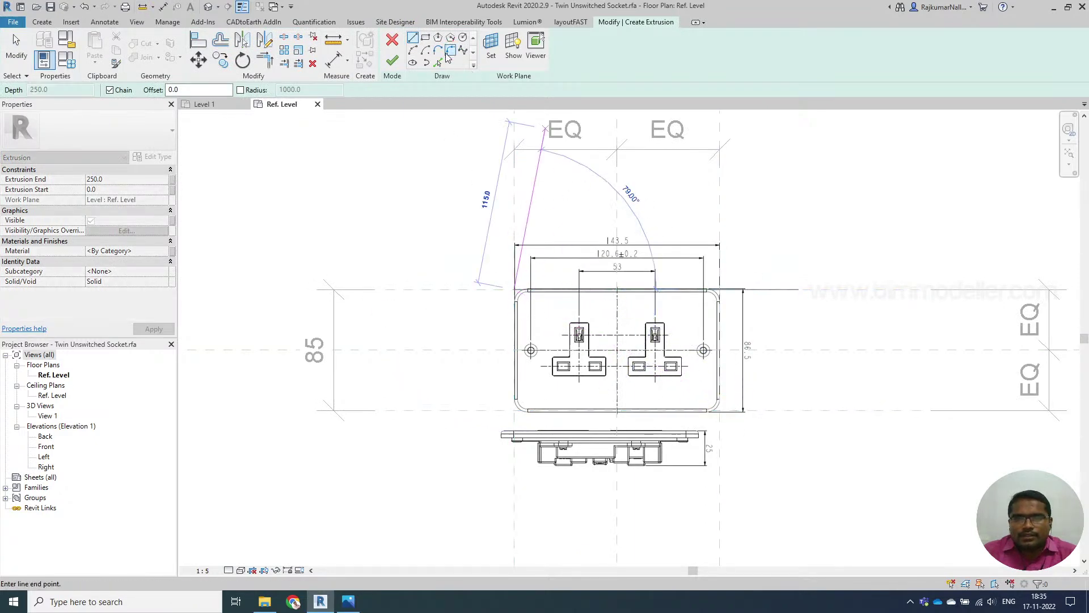
click(426, 38)
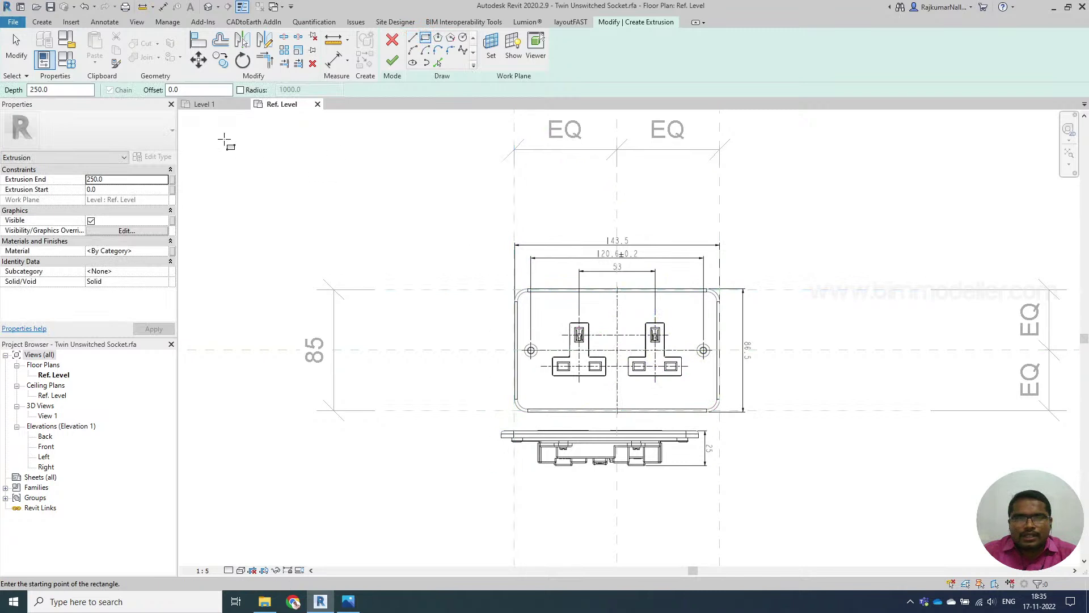
click(241, 89)
double_click(301, 90)
text(5)
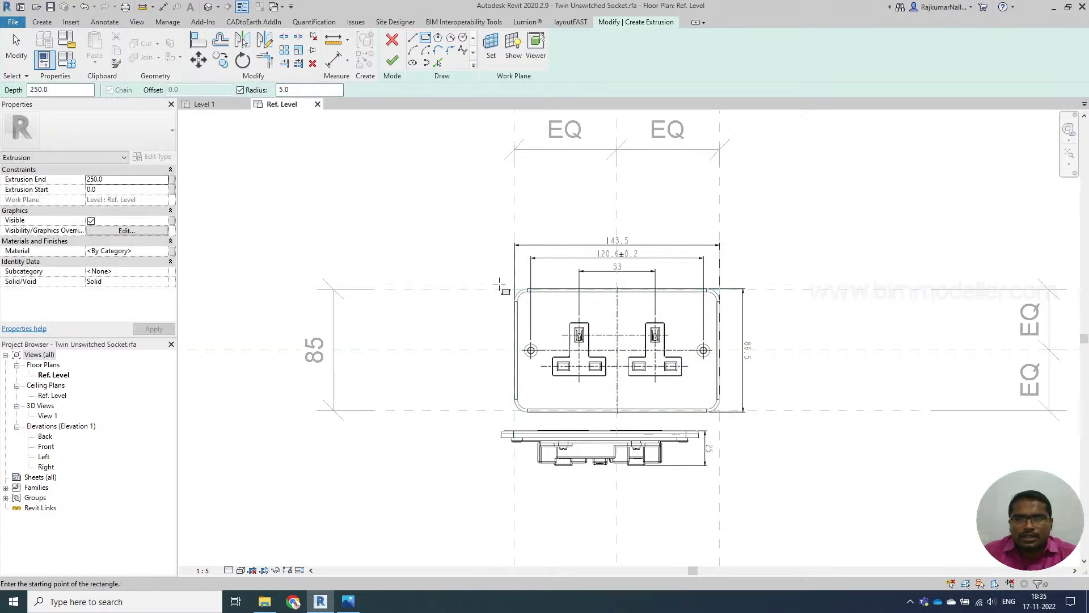
click(514, 290)
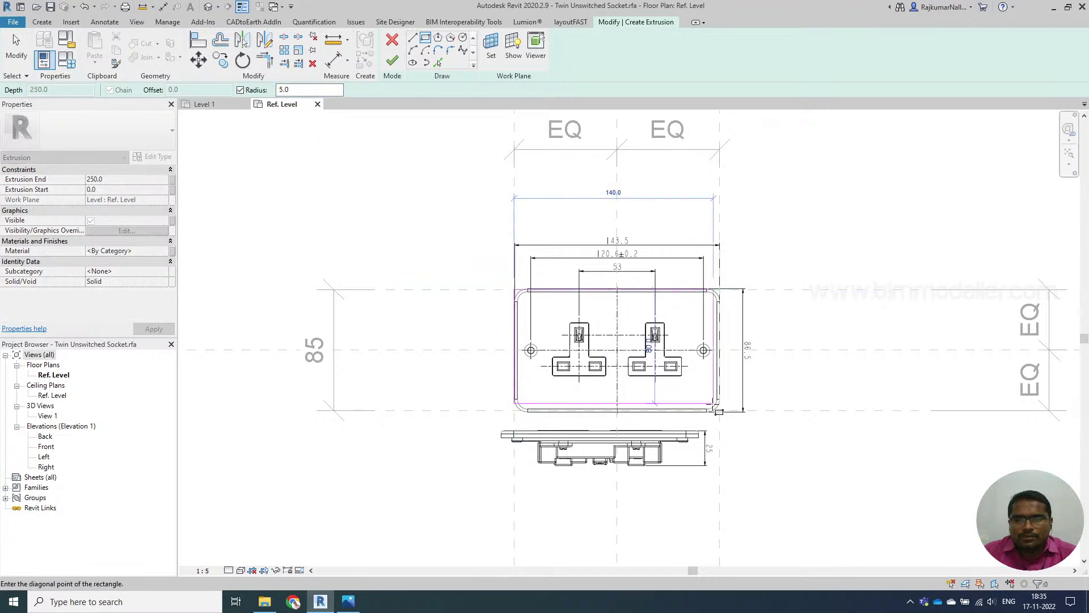
click(720, 410)
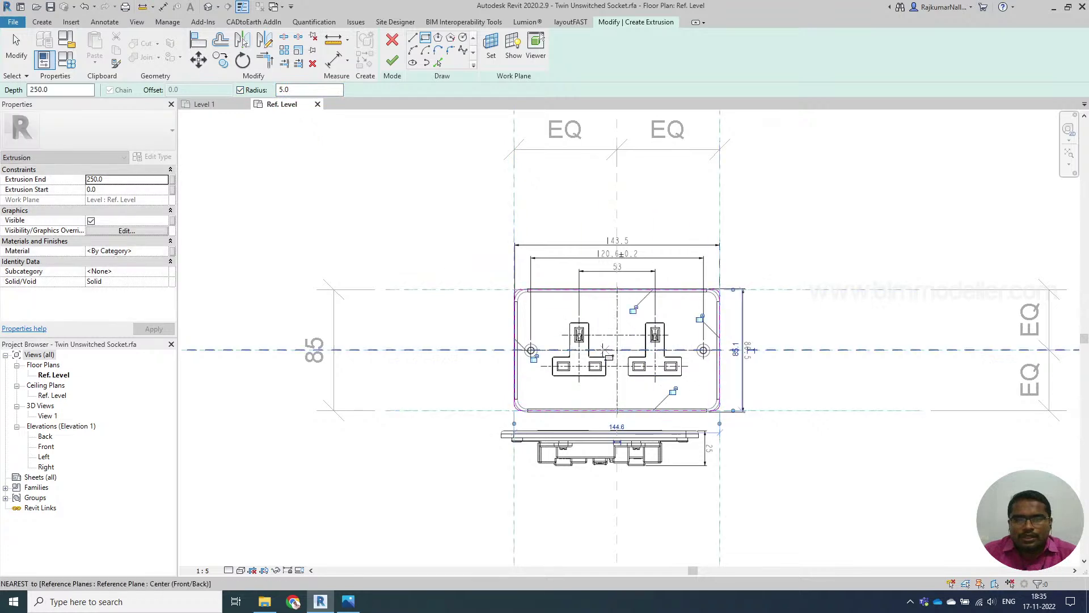
scroll(517, 286, up, 2)
key(Escape)
key(Escape)
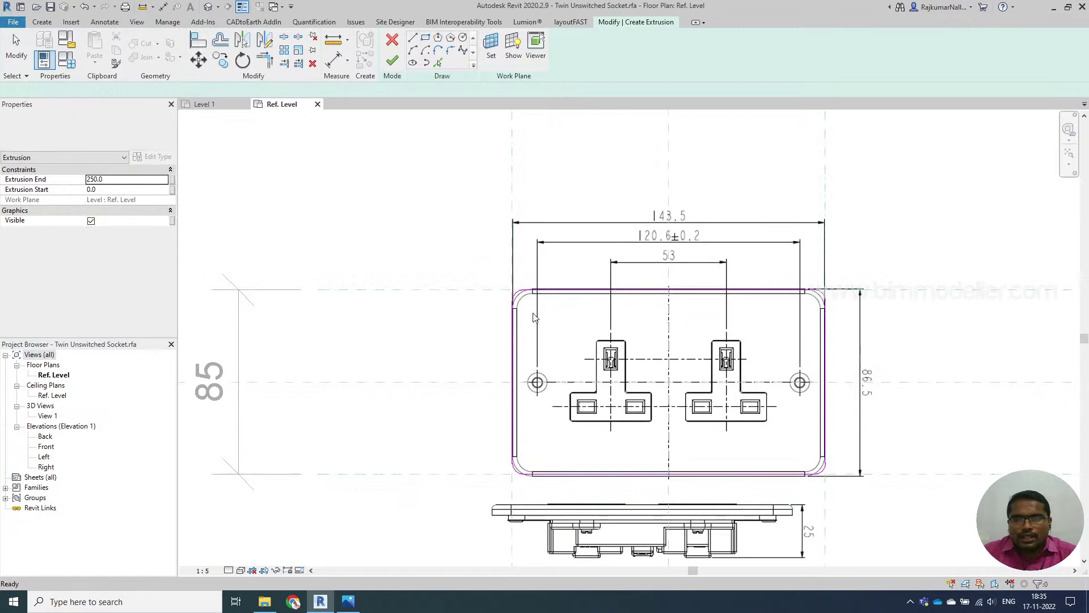
scroll(567, 307, down, 3)
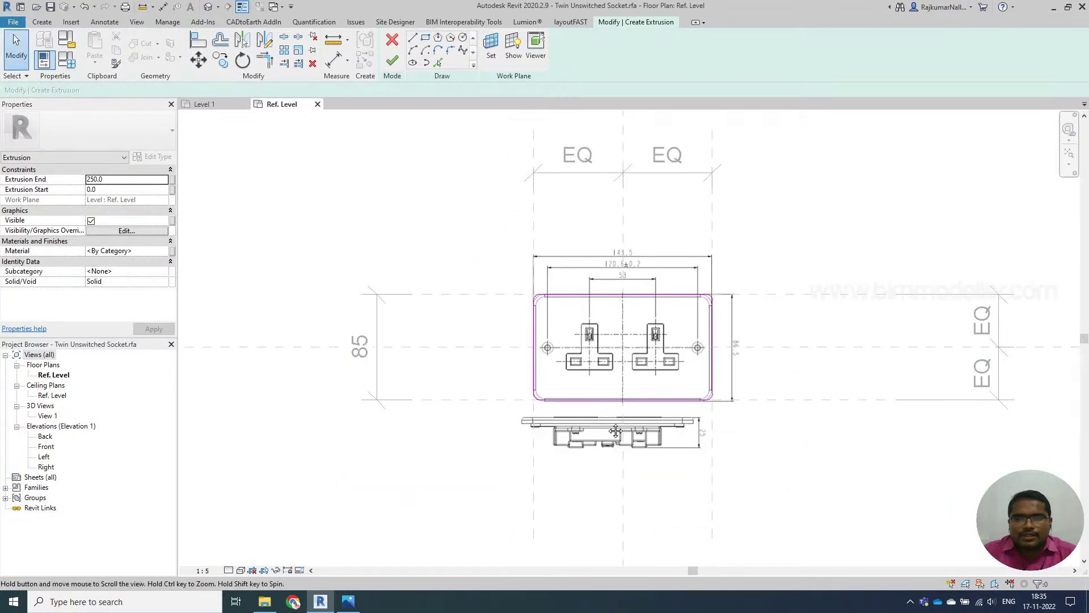
Set the extrusion to run from start 20 to end 5 and finish the sketch
middle_drag(609, 426, 625, 394)
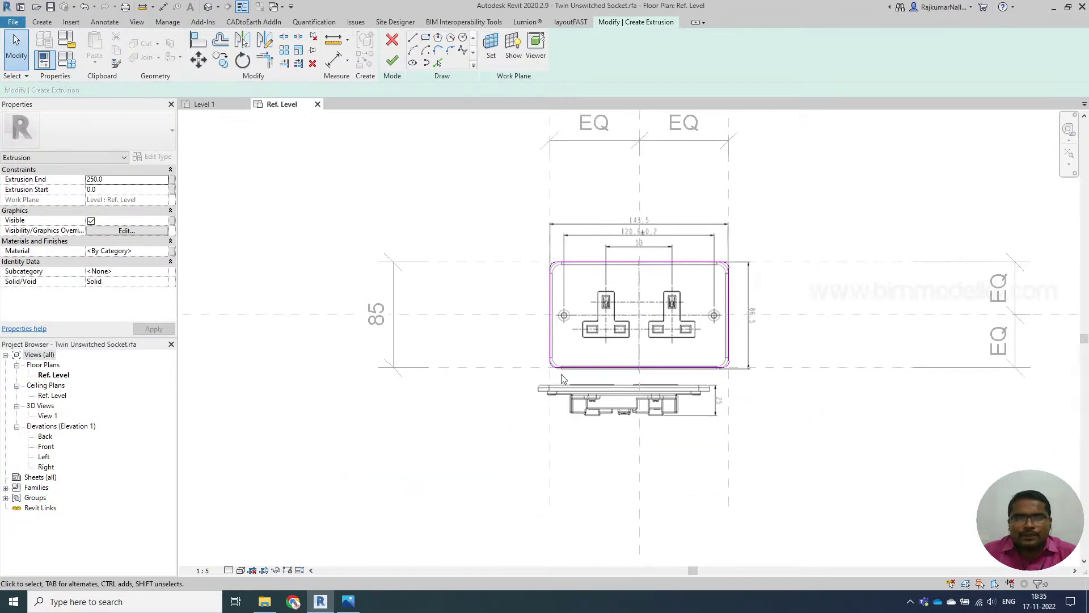
click(116, 180)
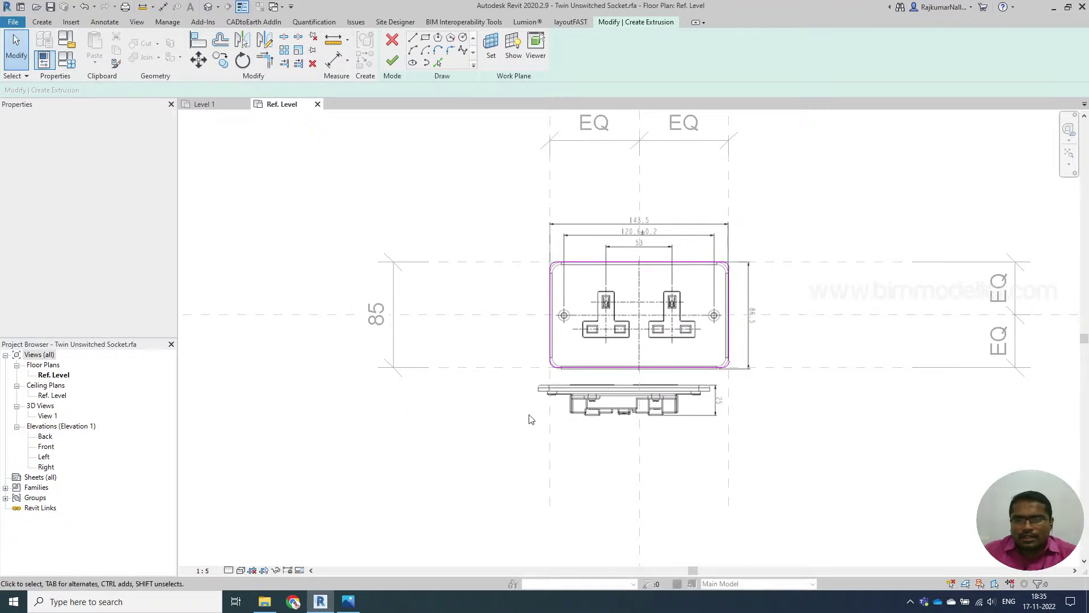
scroll(683, 400, up, 5)
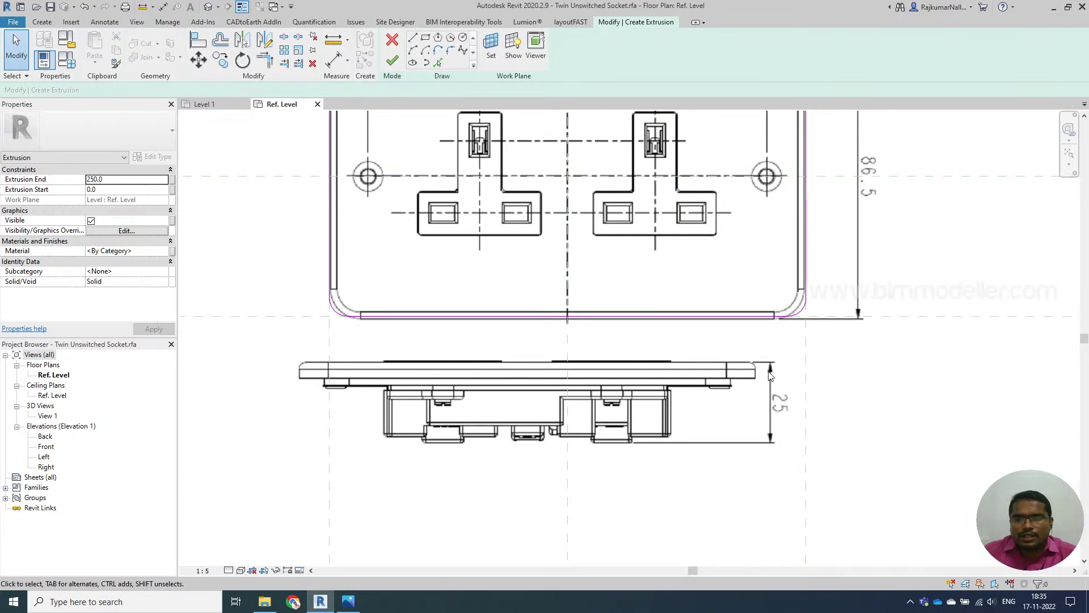
click(140, 179)
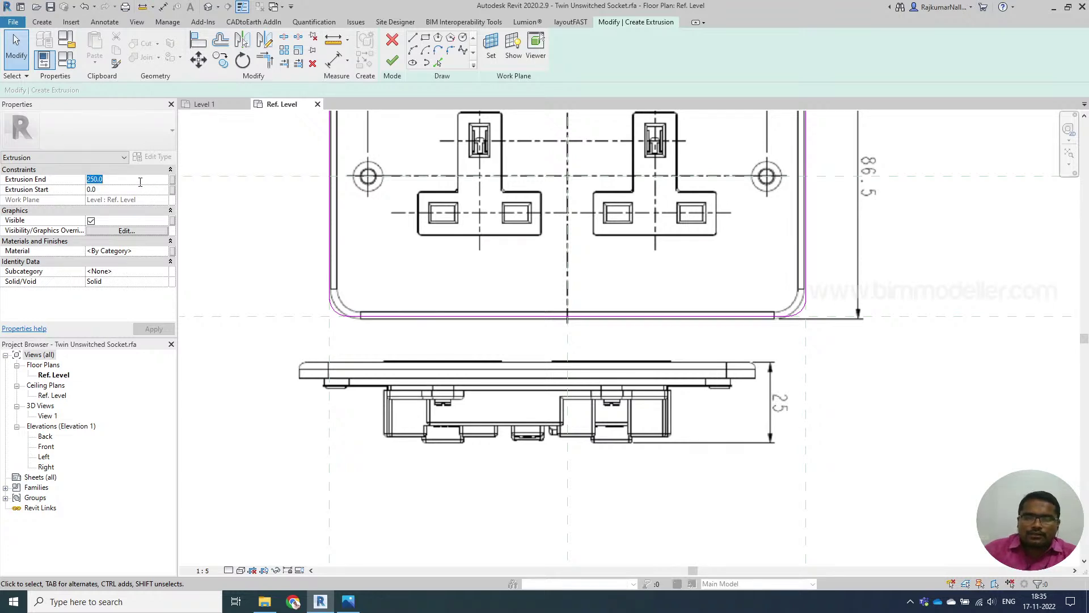
text(20)
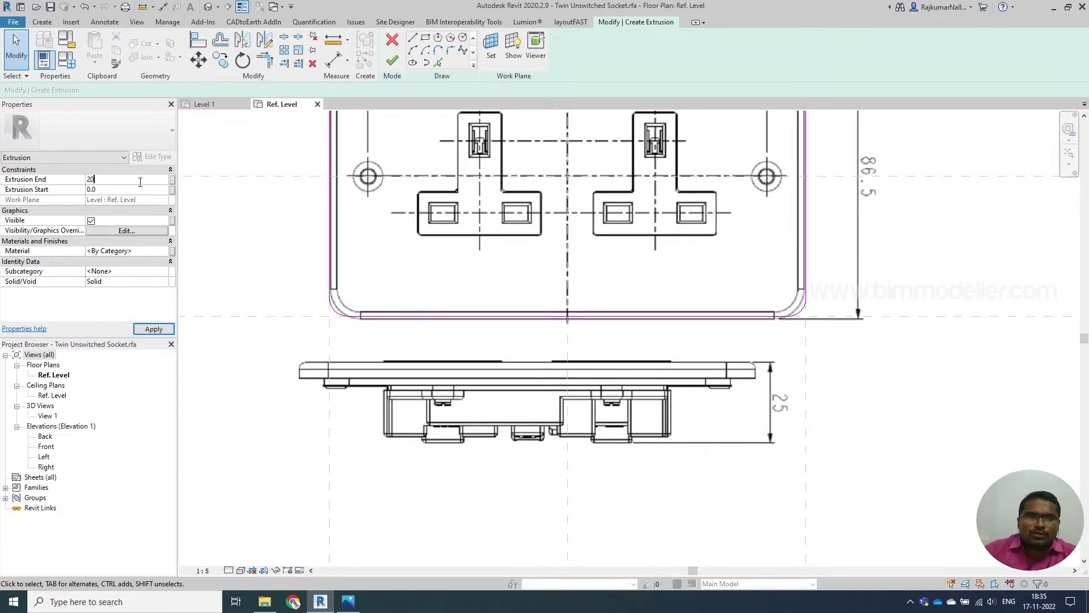
text(5.)
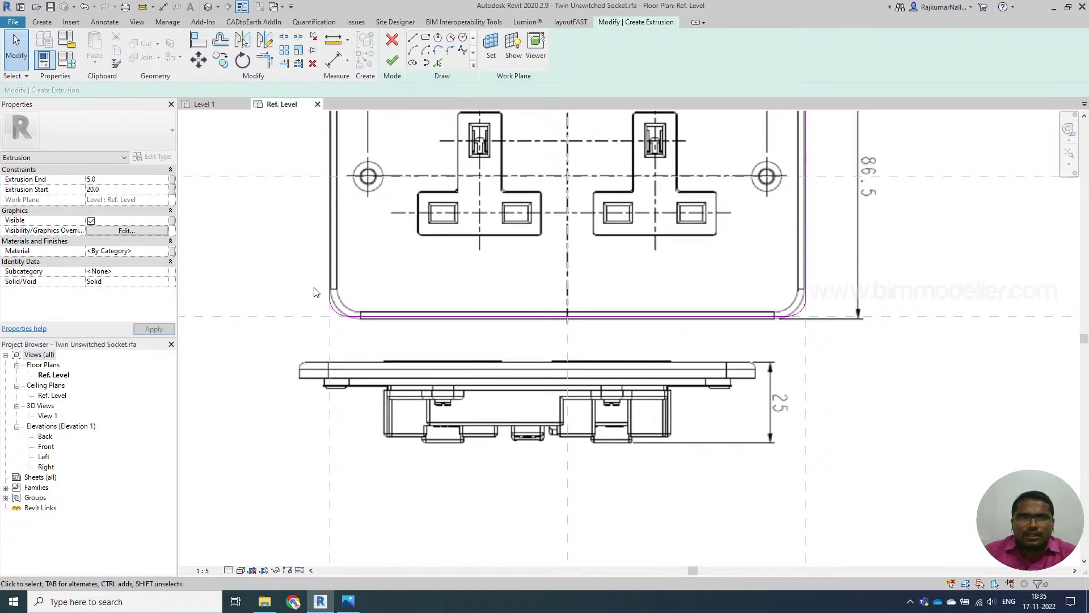
scroll(491, 354, down, 1)
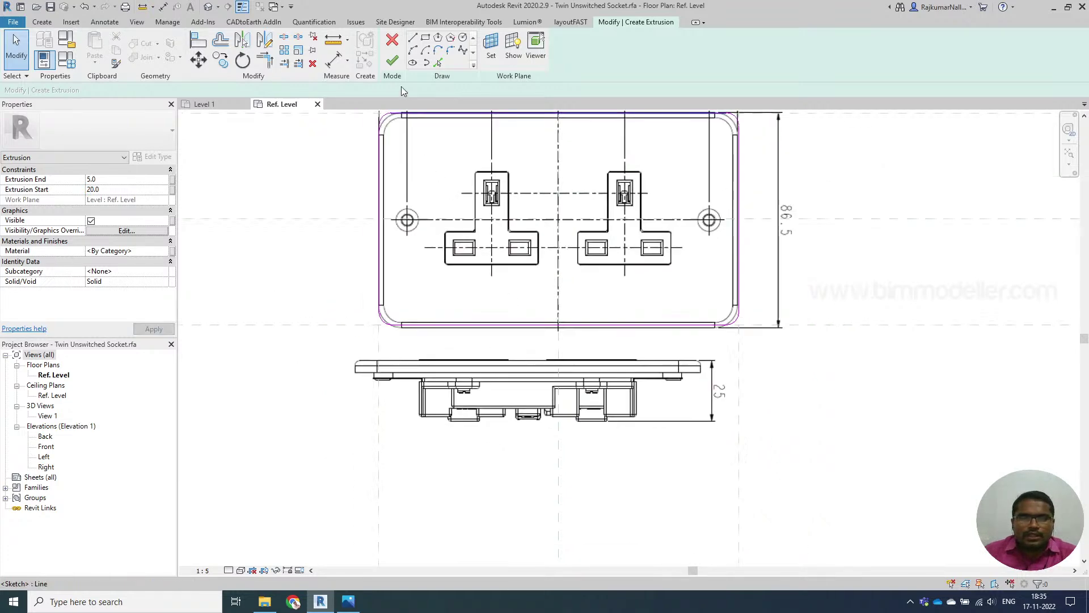
click(392, 60)
Open the Front elevation, zoom to fit, and select the thin faceplate extrusion
double_click(46, 446)
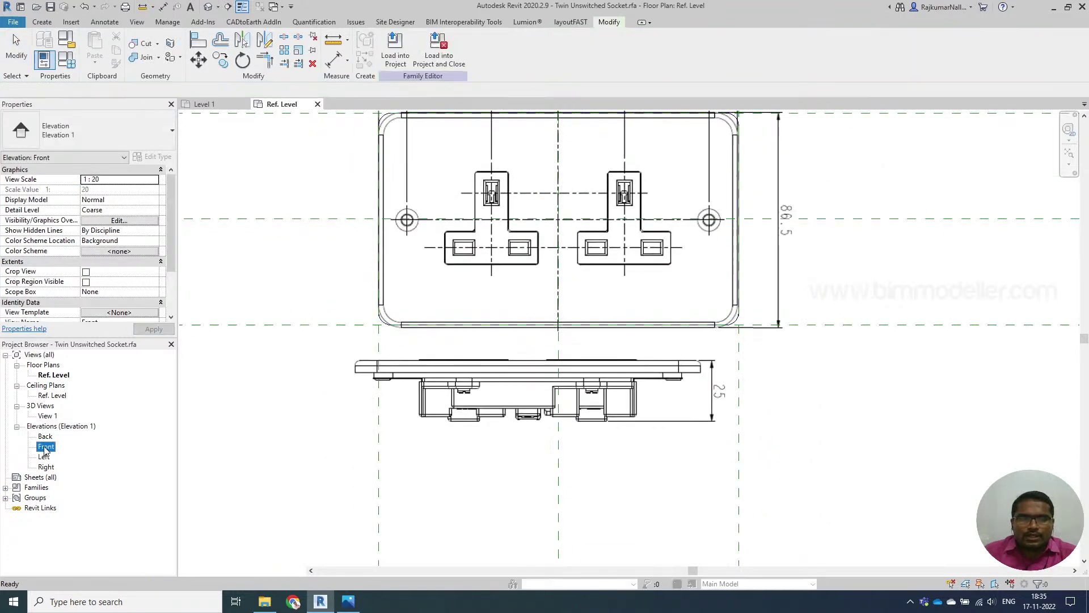
key(Escape)
key(z)
key(f)
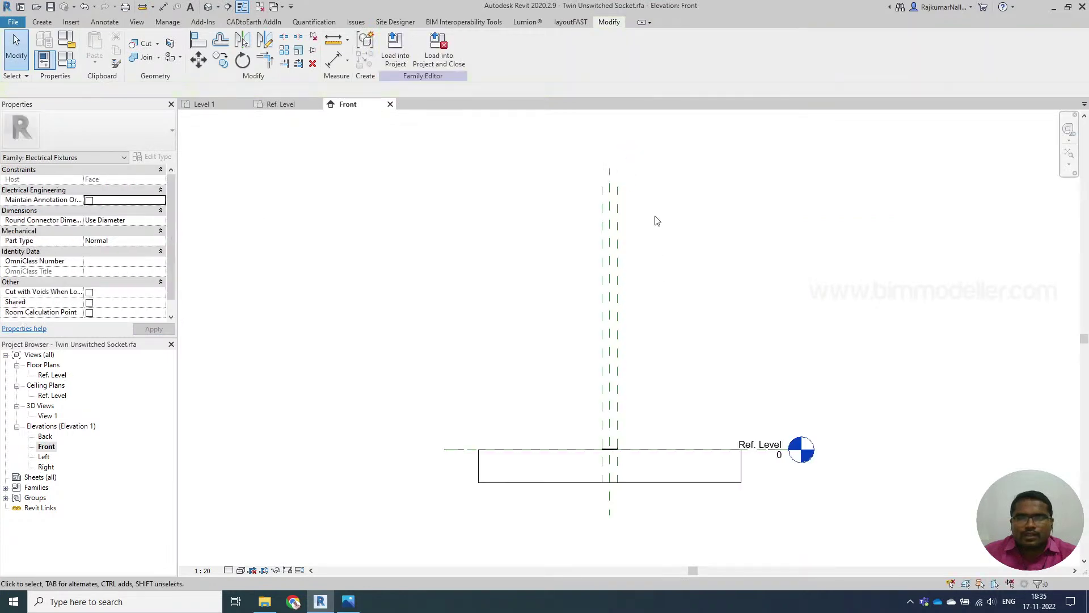
scroll(605, 471, up, 2)
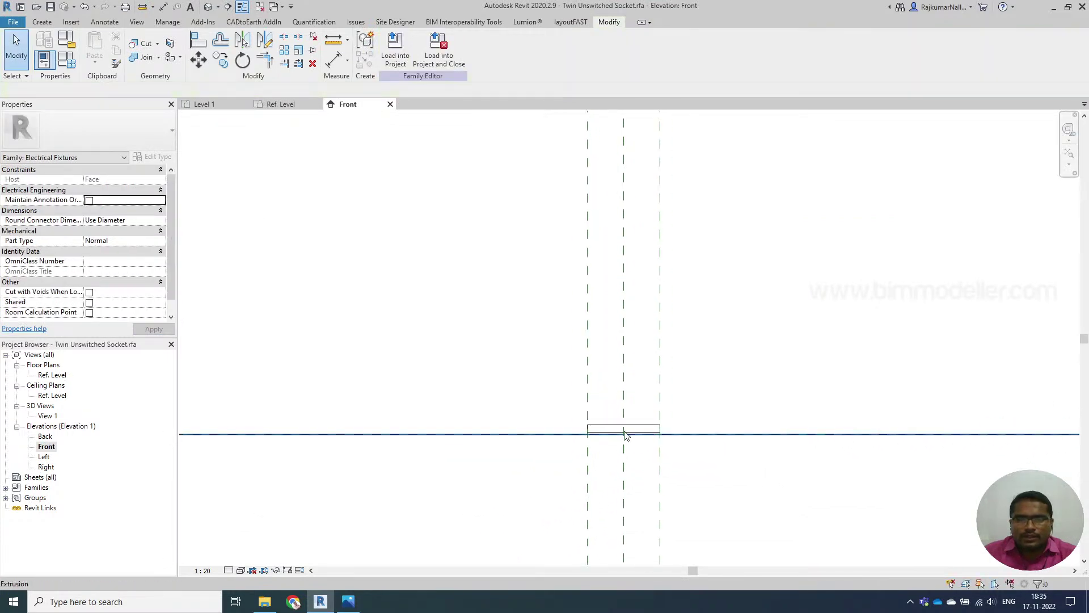
click(591, 423)
scroll(584, 419, up, 3)
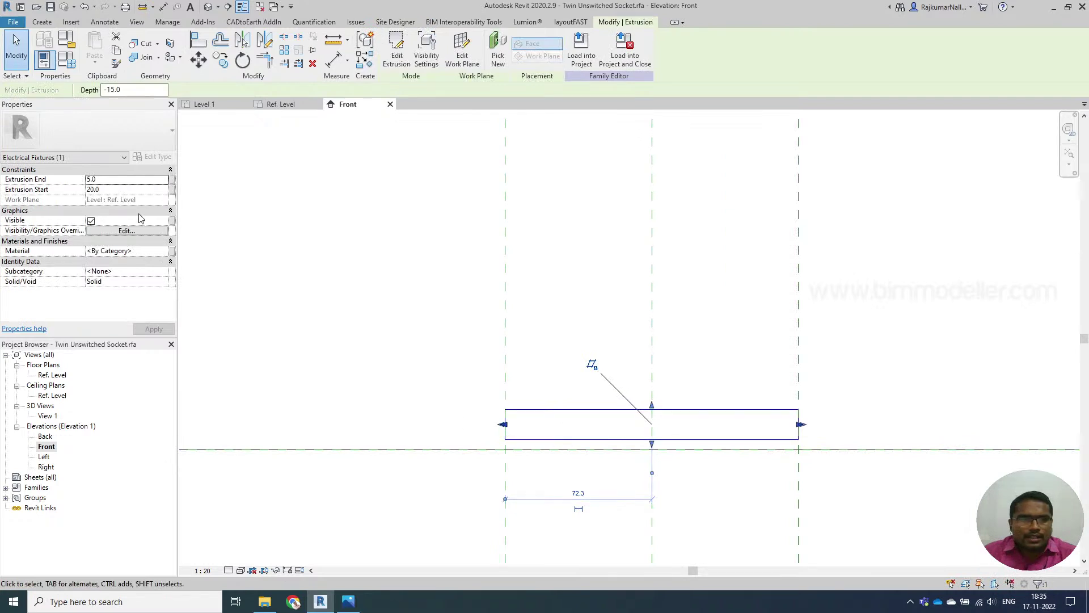
Change the faceplate extrusion to start at 5 and end at -20, then deselect it
click(121, 183)
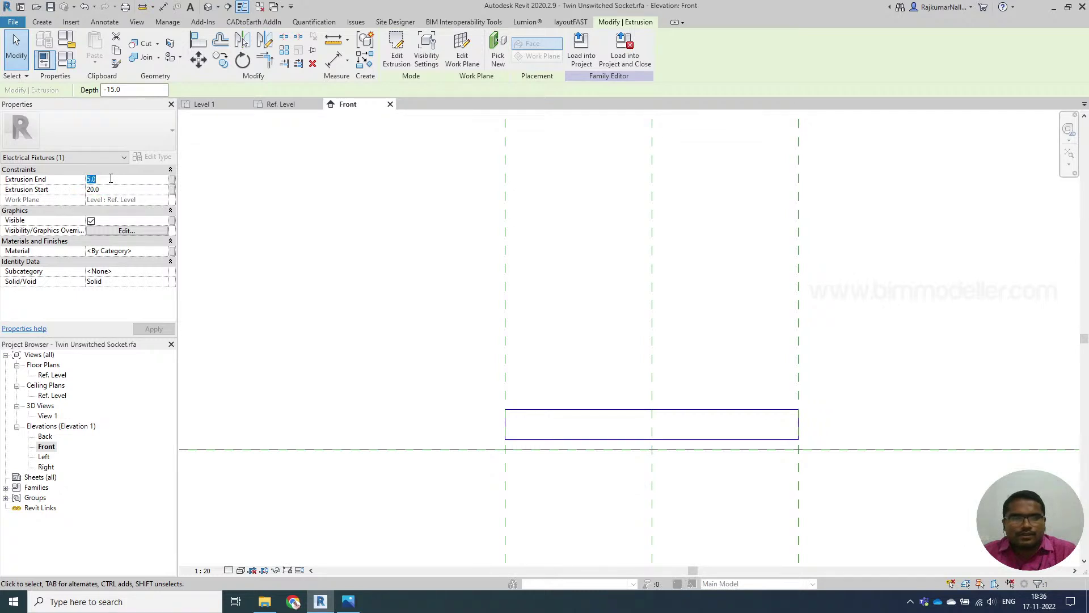
text(20)
click(113, 189)
text(5)
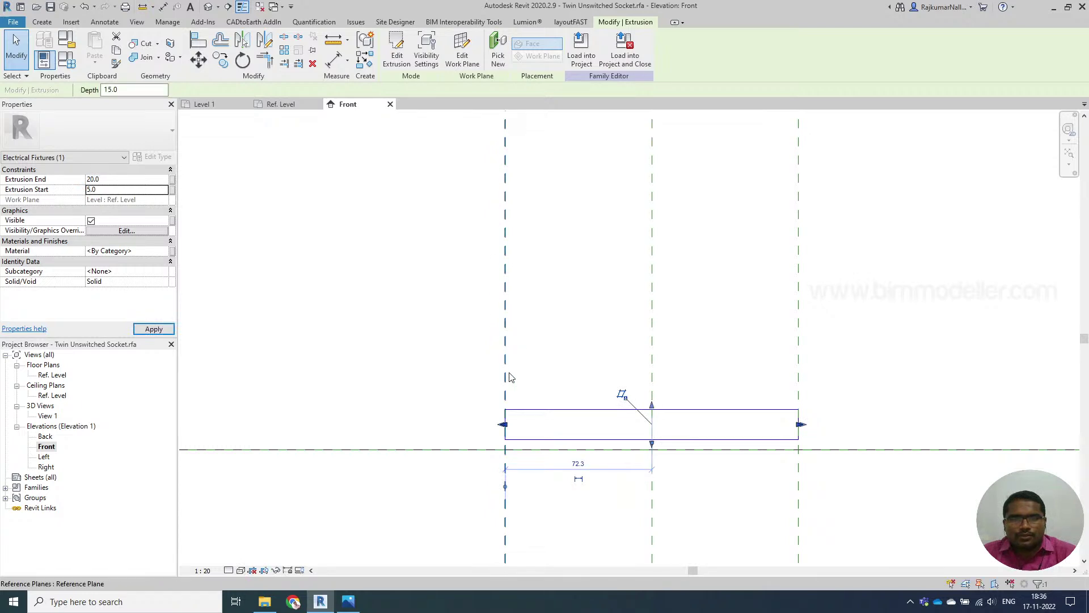
click(133, 180)
text(-)
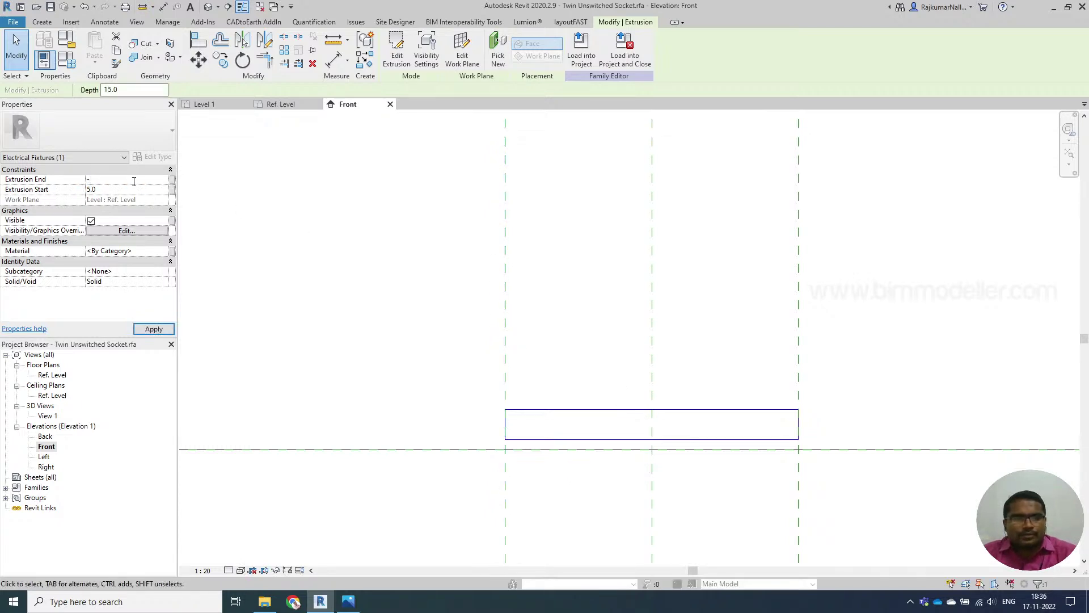
text(20)
key(Return)
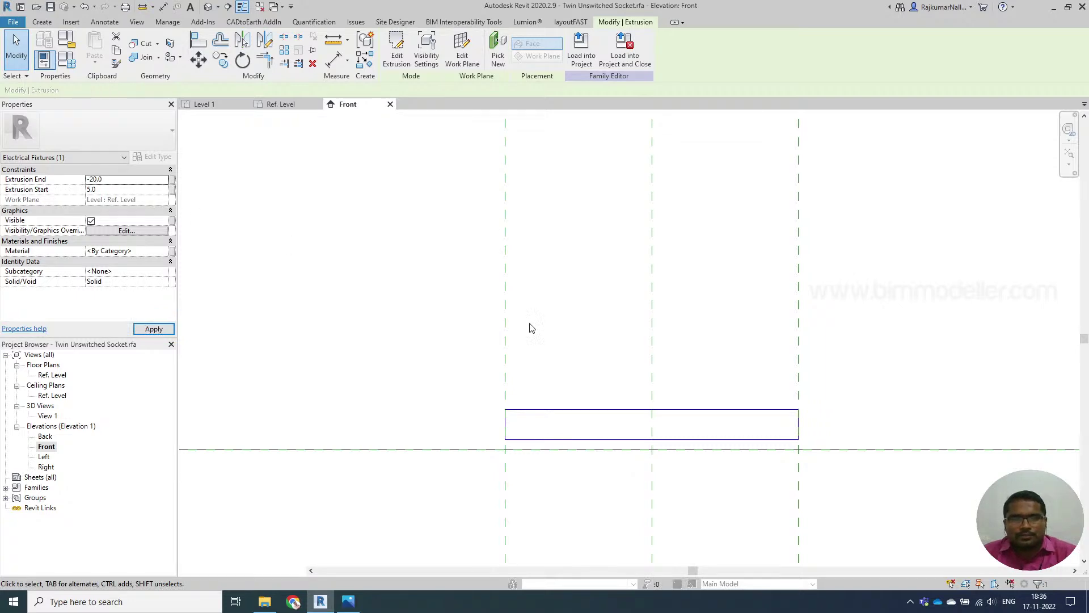
click(469, 312)
scroll(469, 311, down, 2)
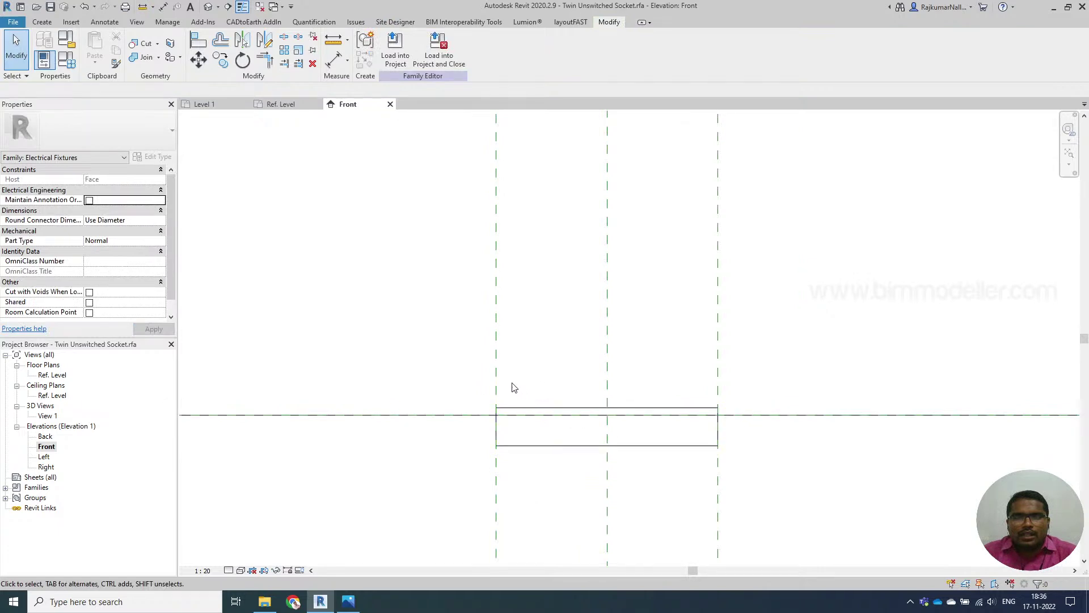
Draw a reference plane along the extrusion's top edge and extend it to the left
key(r)
key(p)
click(496, 407)
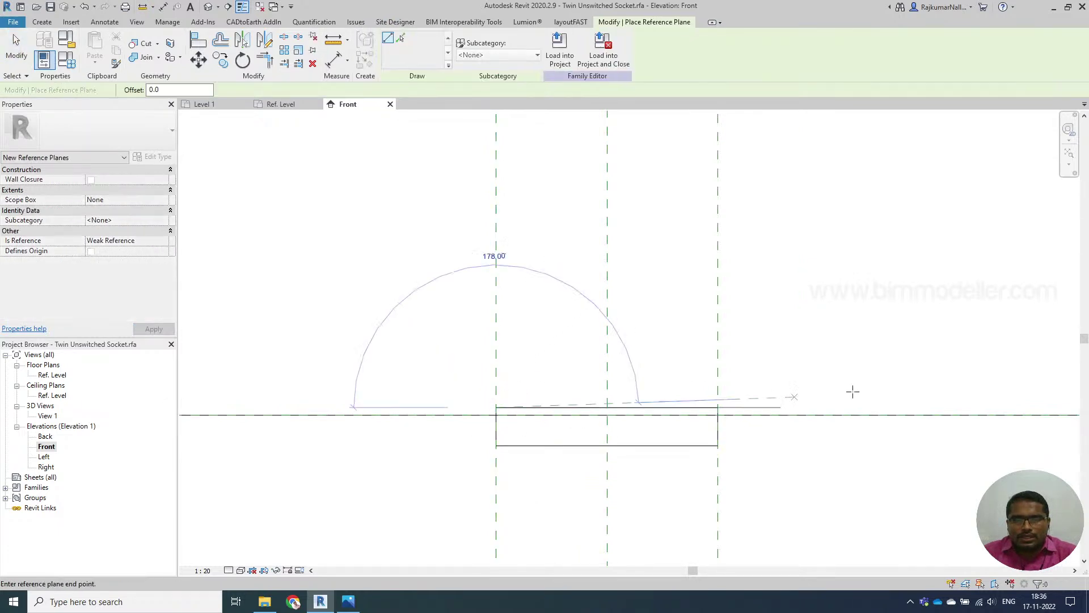
click(959, 408)
key(Escape)
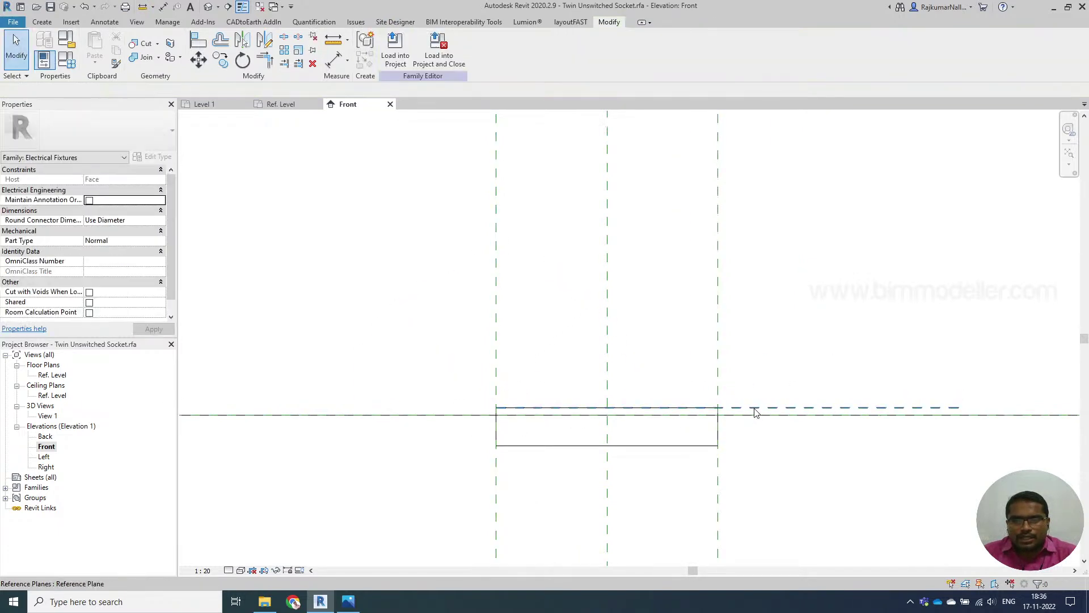
click(749, 408)
drag(496, 408, 287, 407)
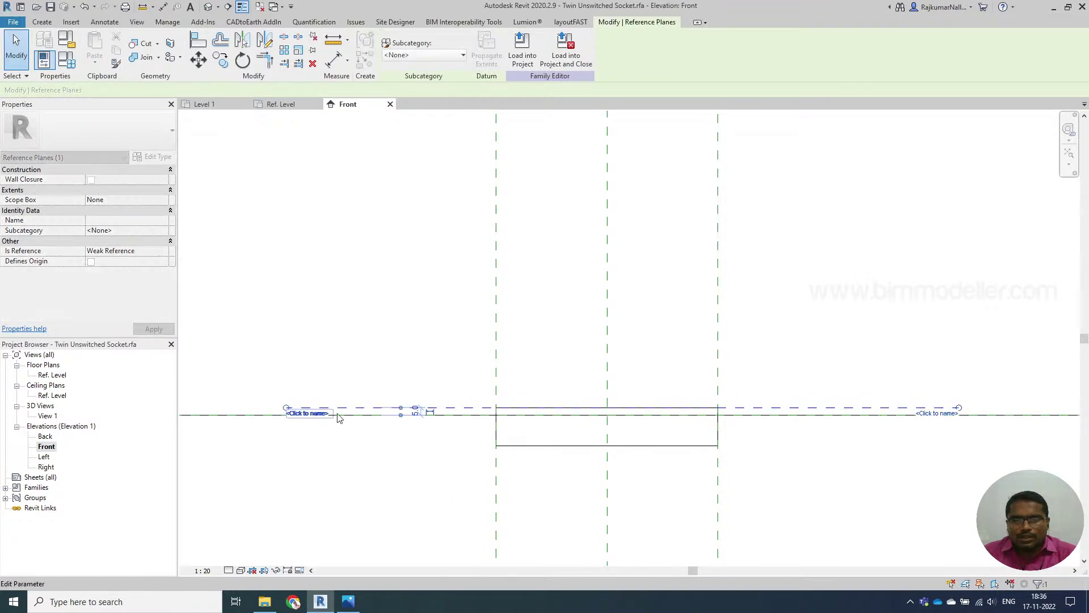
scroll(590, 348, down, 3)
scroll(702, 373, up, 2)
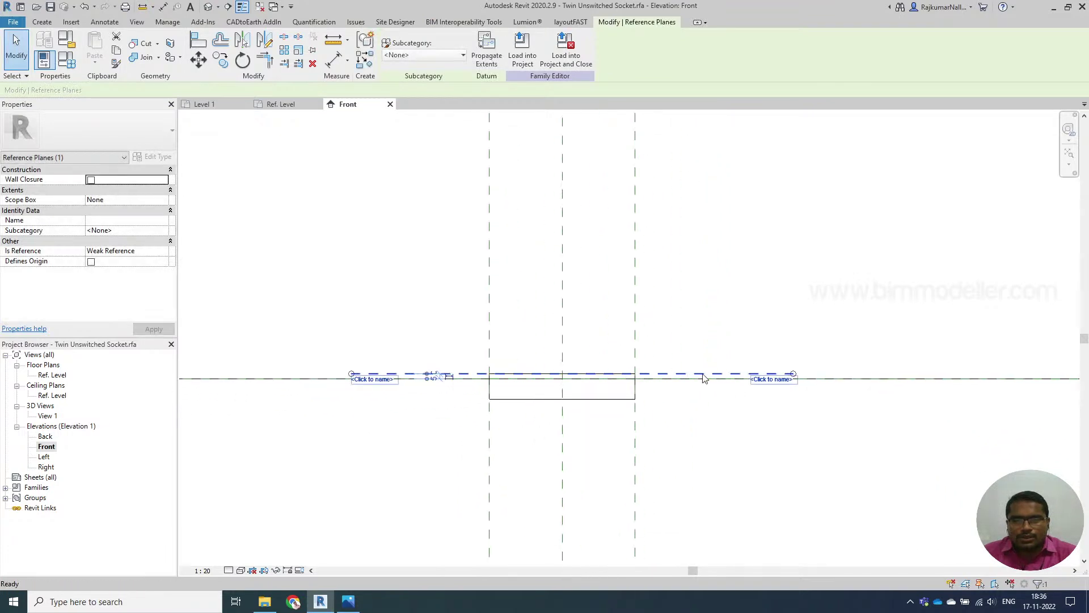
Add a second reference plane along the bottom edge, extend it left, then open the Ref. Level plan
key(r)
key(p)
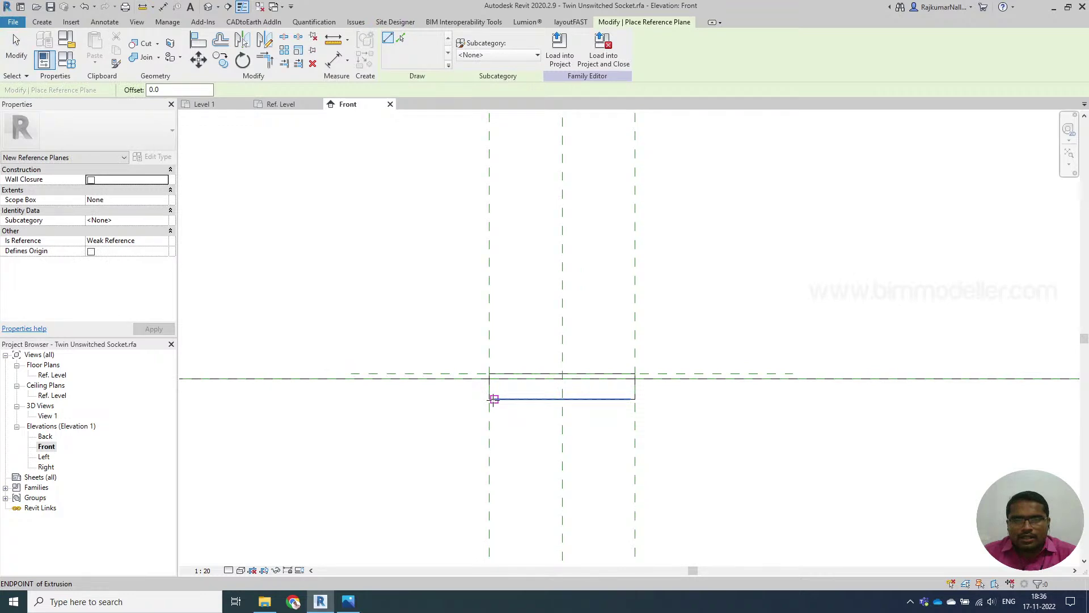
click(493, 399)
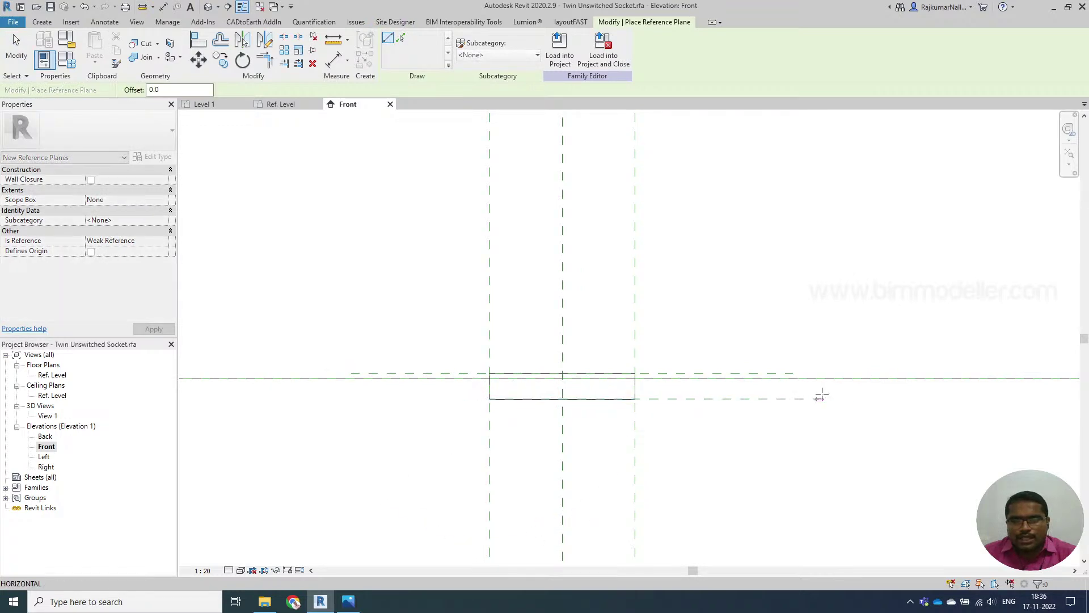
click(793, 399)
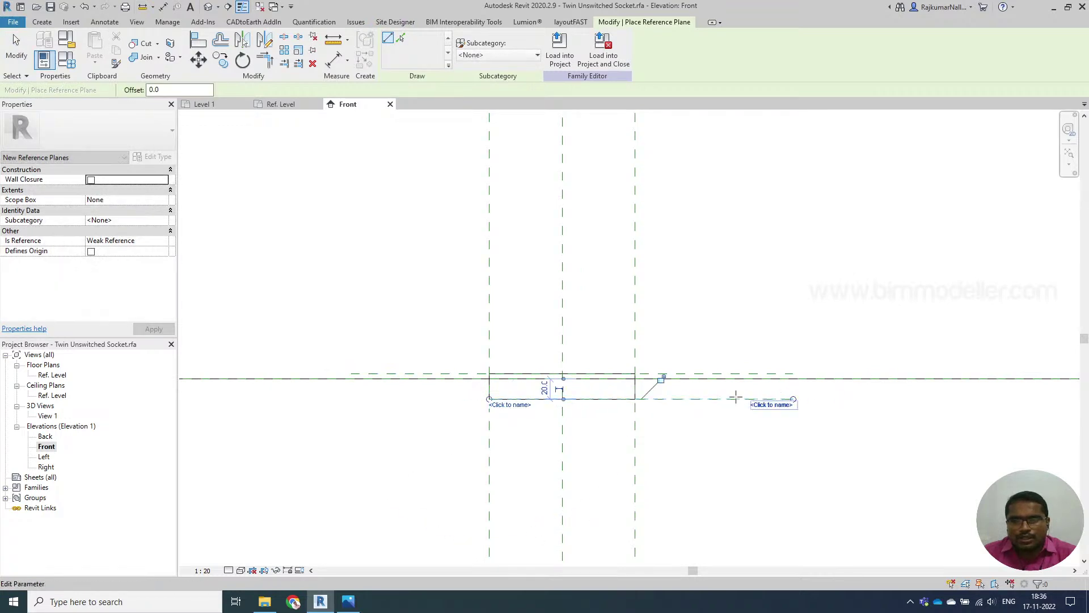
key(Escape)
key(Escape)
drag(489, 399, 352, 399)
key(Escape)
scroll(621, 426, down, 2)
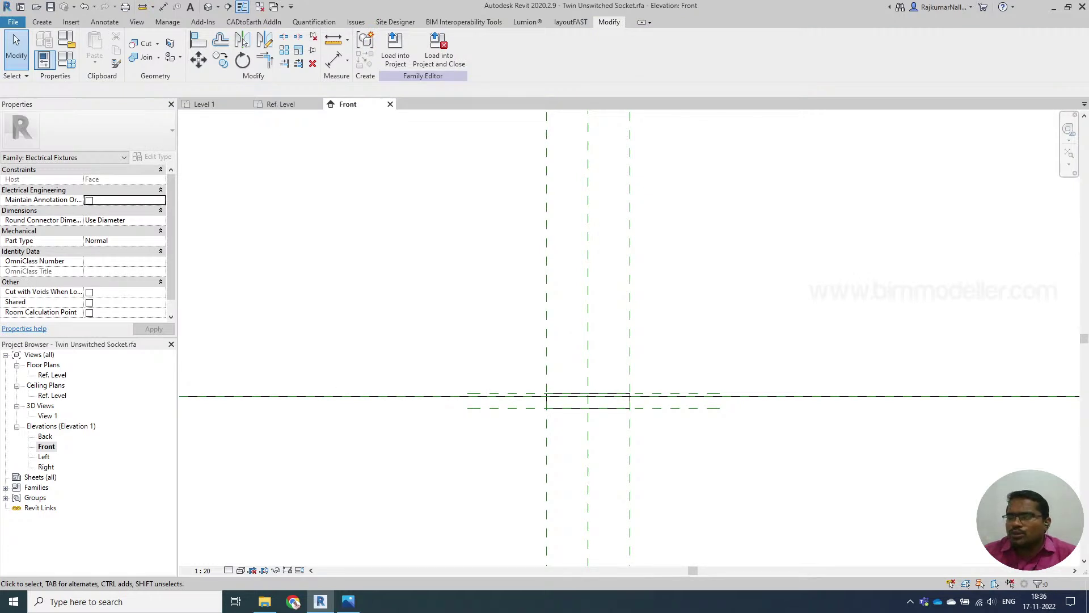
scroll(608, 415, up, 2)
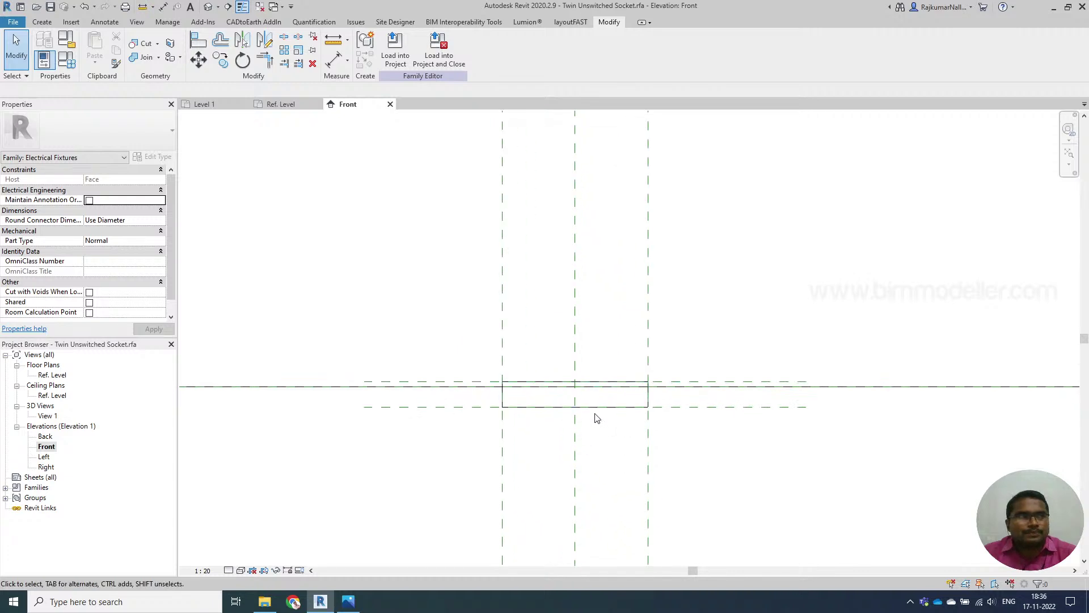
double_click(51, 375)
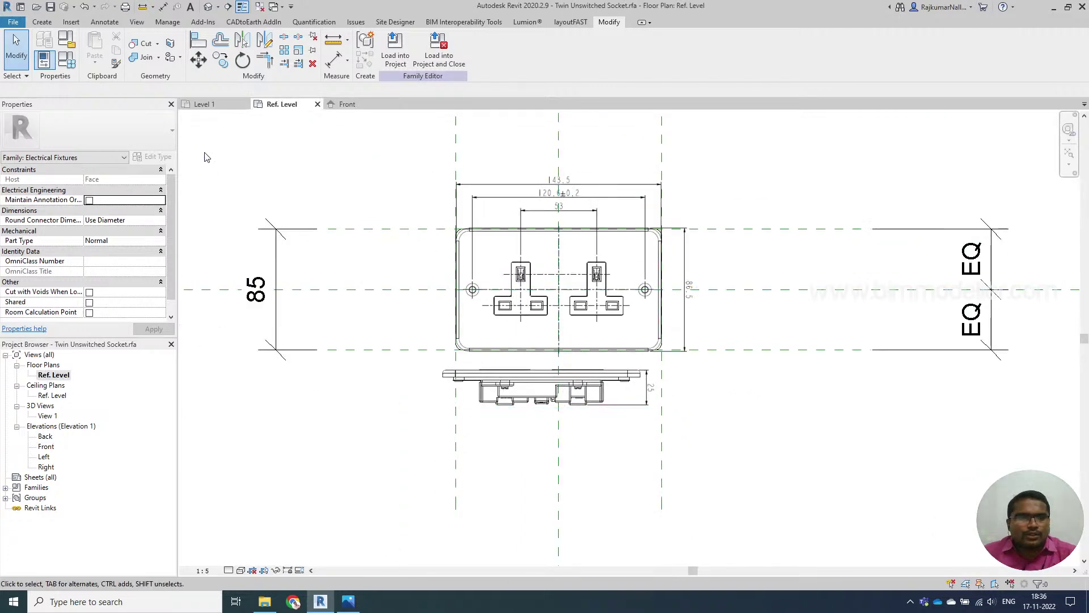
Start a new extrusion sketch using rectangles with a 0.5 corner radius
click(45, 25)
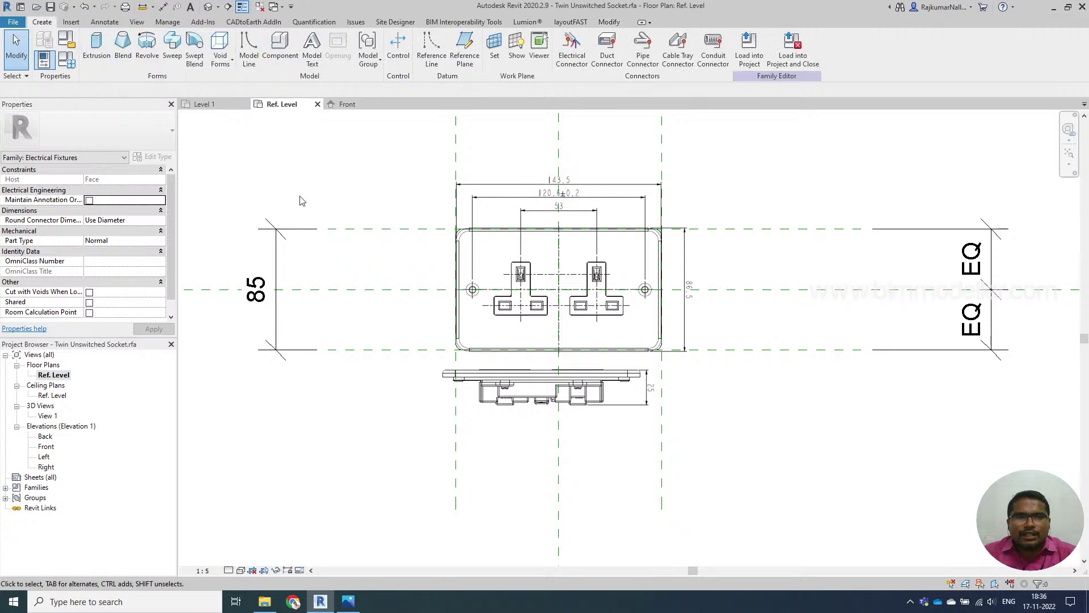
scroll(372, 250, up, 3)
scroll(528, 312, up, 1)
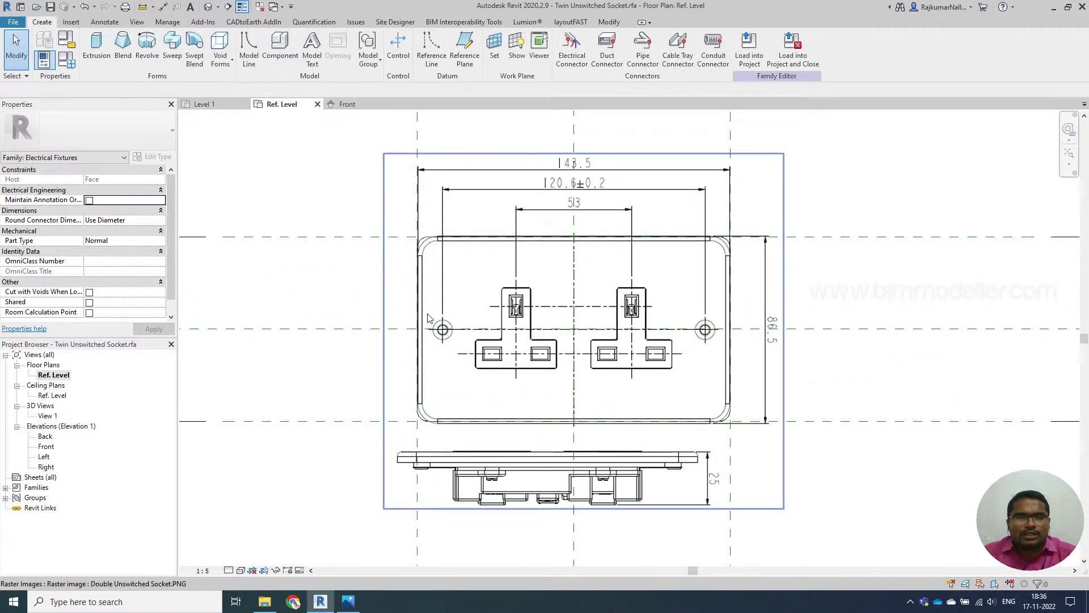
click(97, 45)
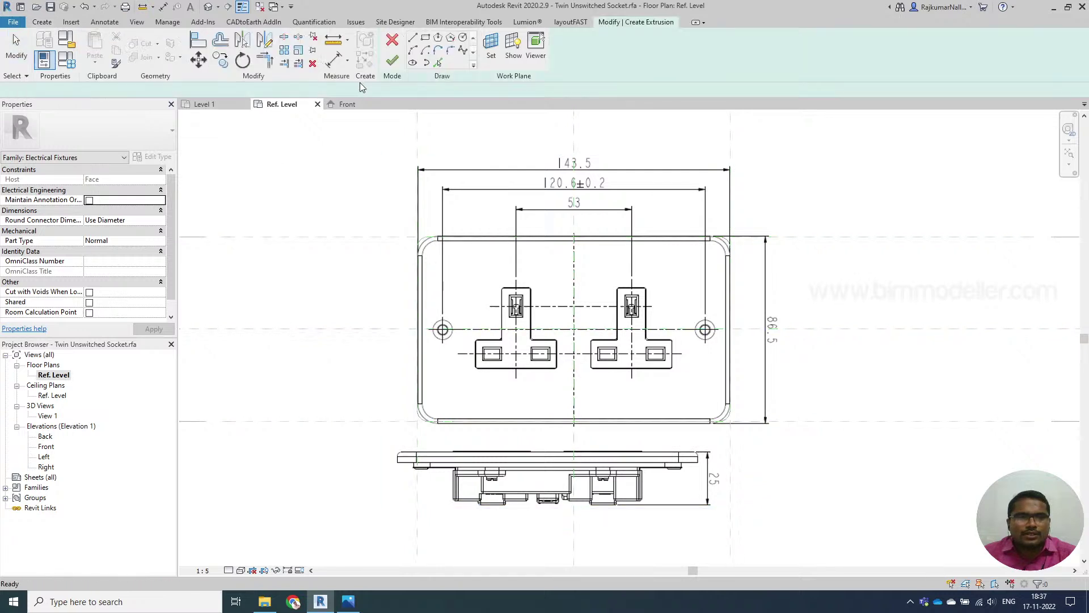
click(426, 39)
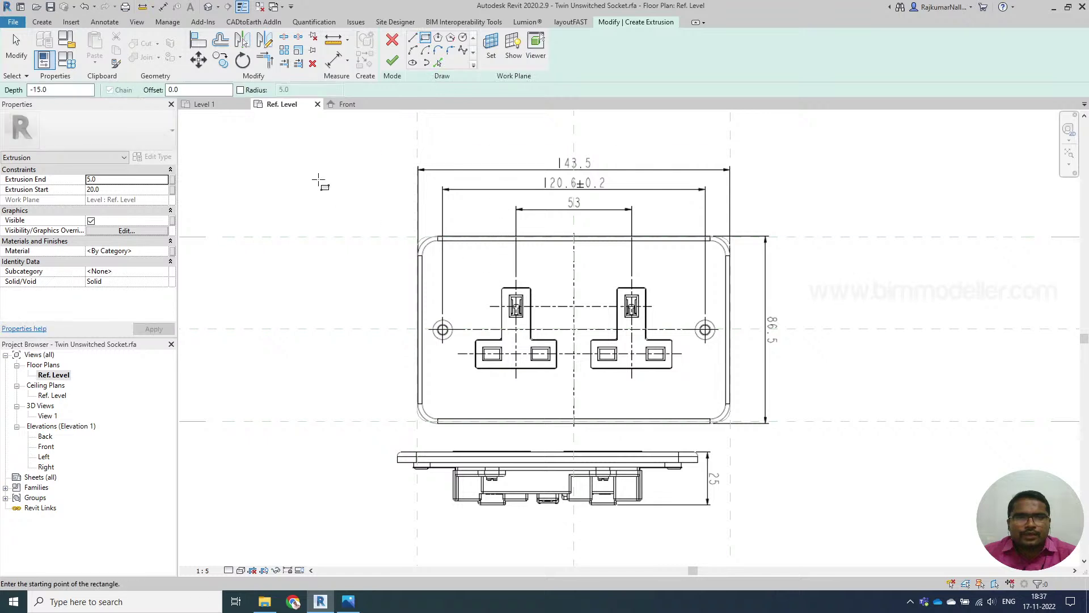
click(241, 89)
text(0.5)
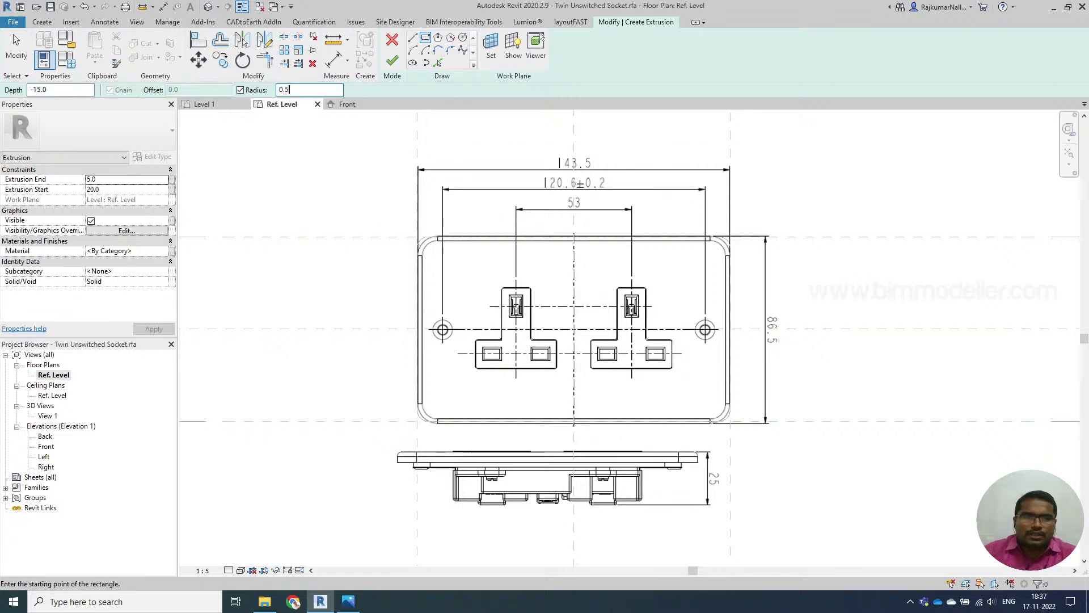
scroll(502, 286, up, 3)
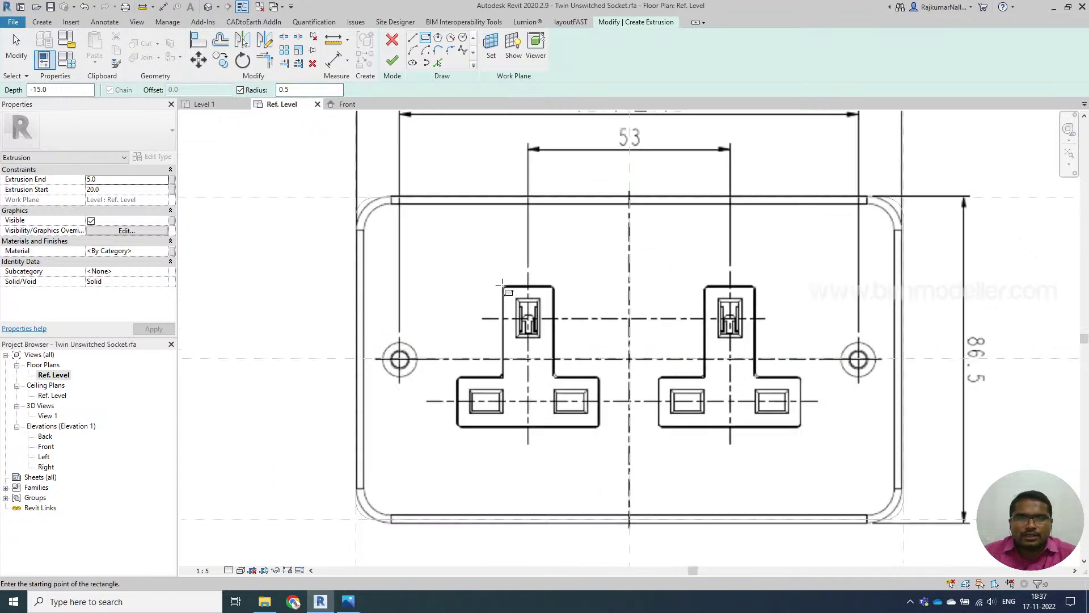
Draw the rectangle around the left socket's stem and drag its right line onto the stem edge
click(503, 285)
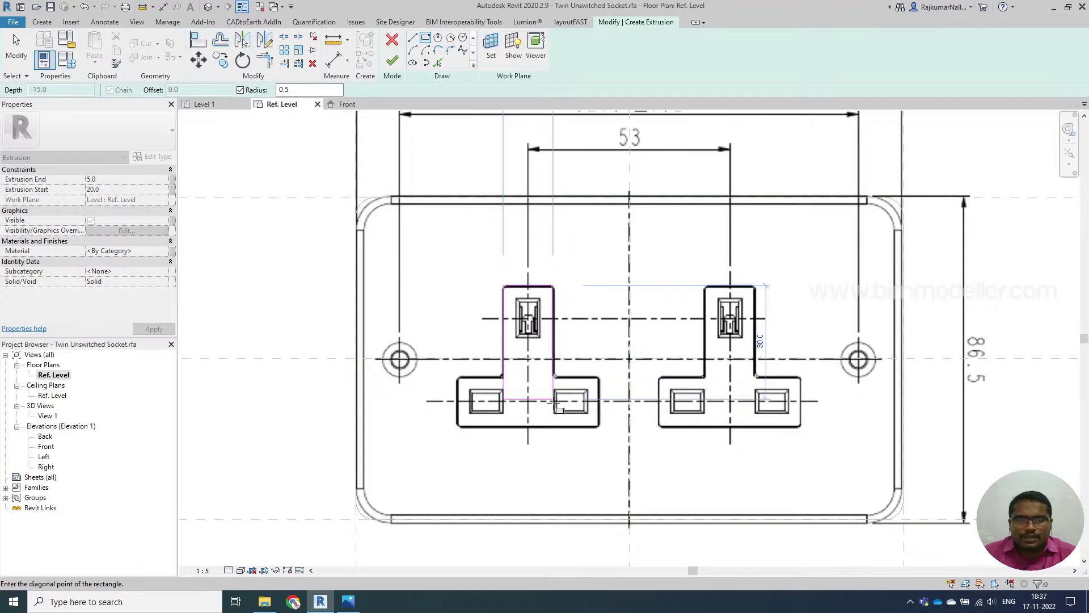
click(548, 427)
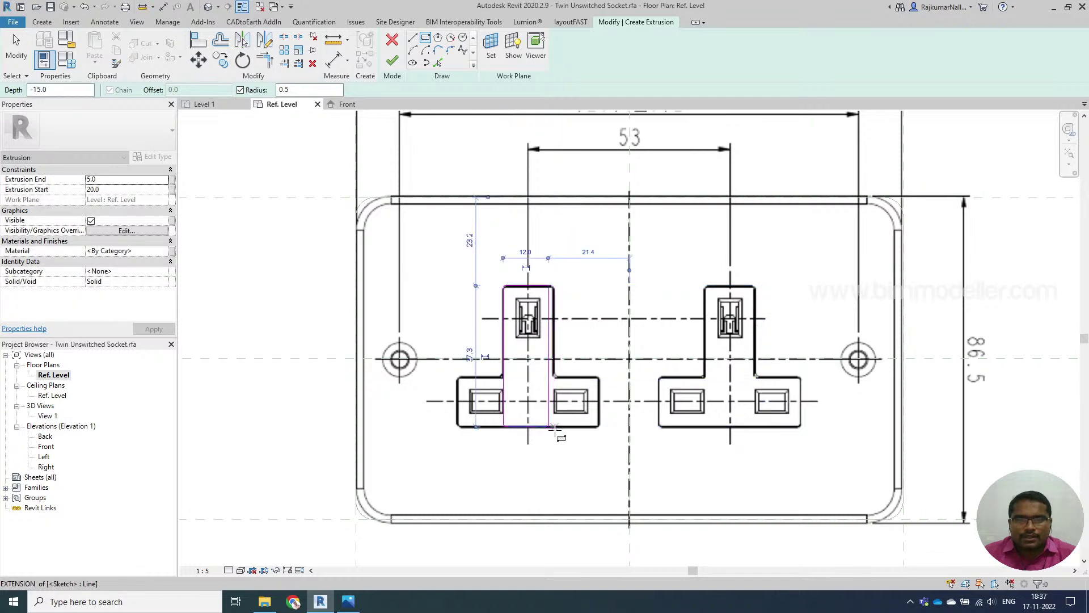
key(Escape)
key(Escape)
click(551, 373)
drag(551, 373, 555, 361)
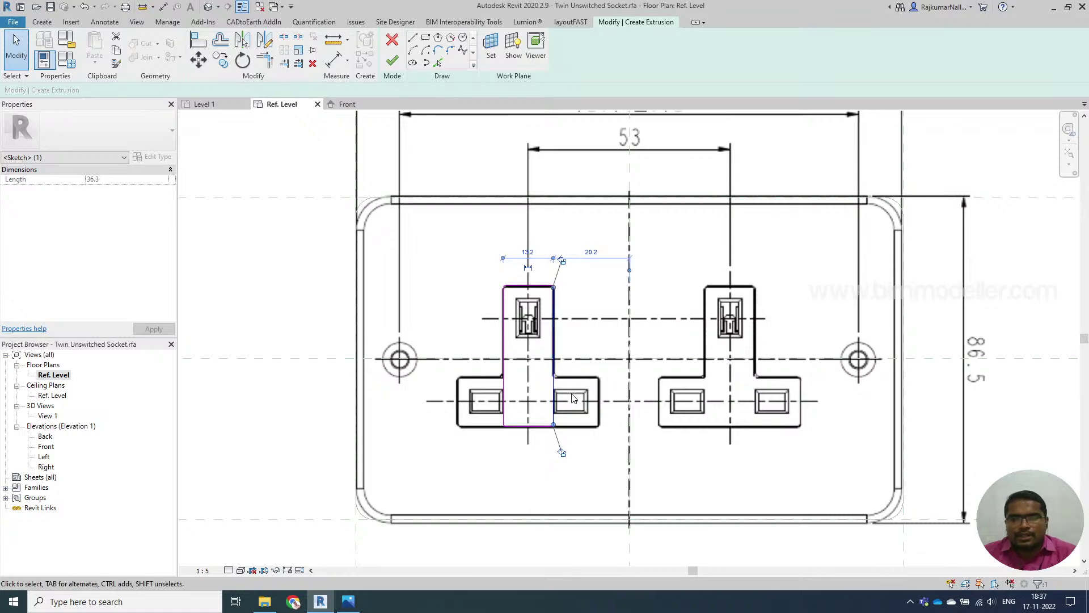
key(Escape)
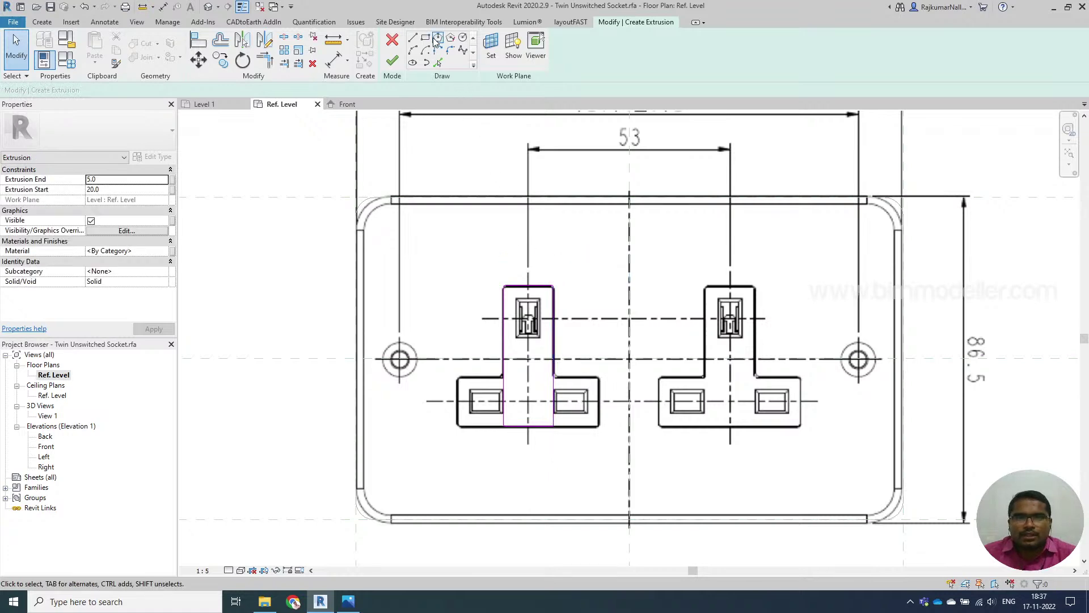
Draw a second rectangle around the left socket's base
click(426, 38)
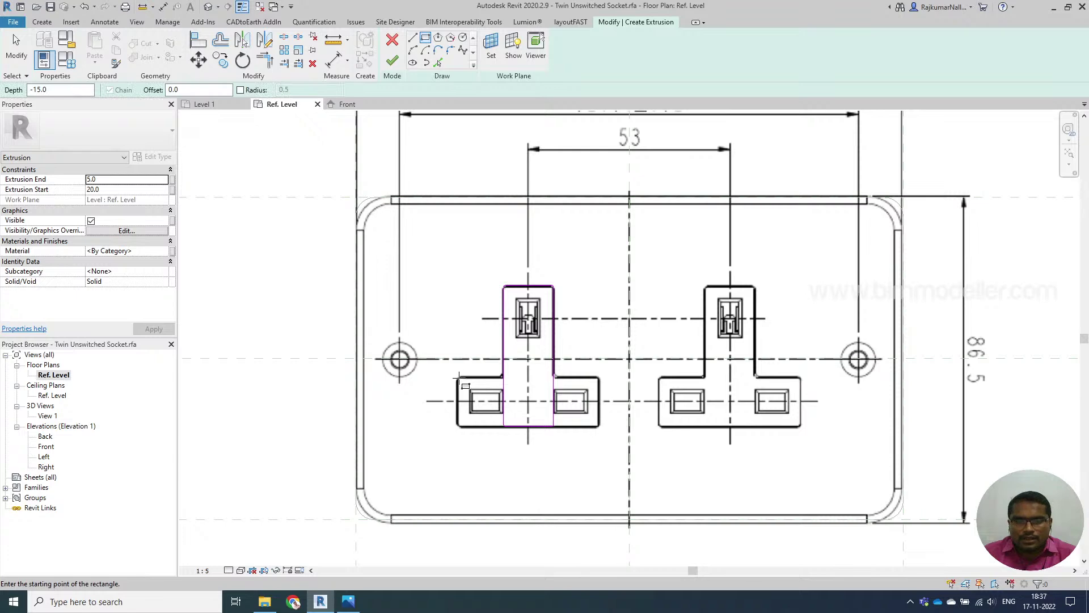
click(459, 378)
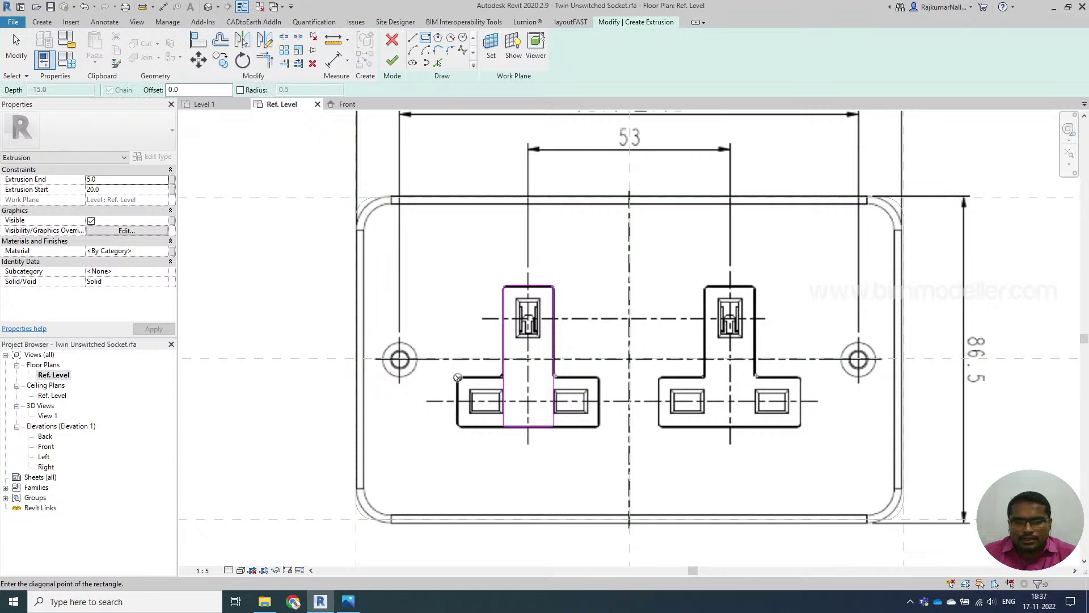
click(600, 426)
key(Escape)
key(Escape)
drag(487, 355, 576, 454)
key(Escape)
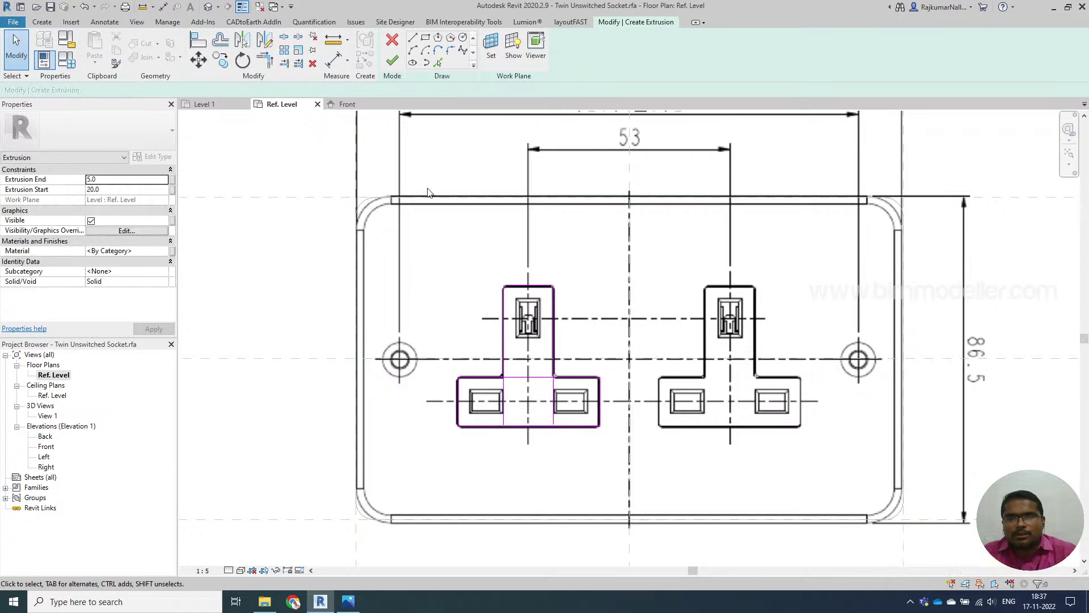
Trim the stem and base lines to corners to form one T-shaped outline
click(265, 60)
click(504, 356)
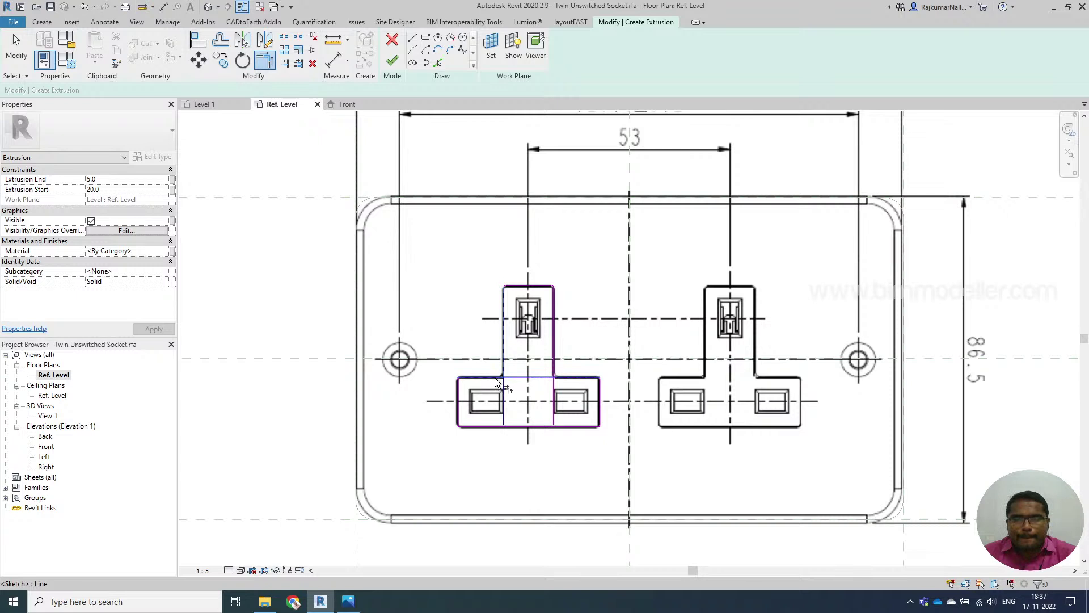
click(284, 37)
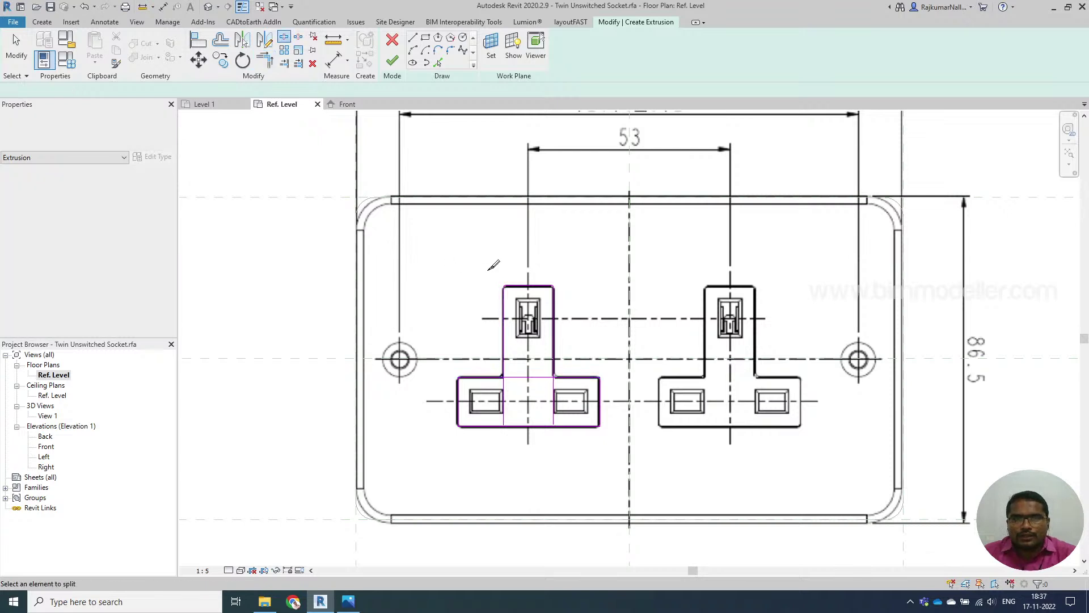
key(t)
key(r)
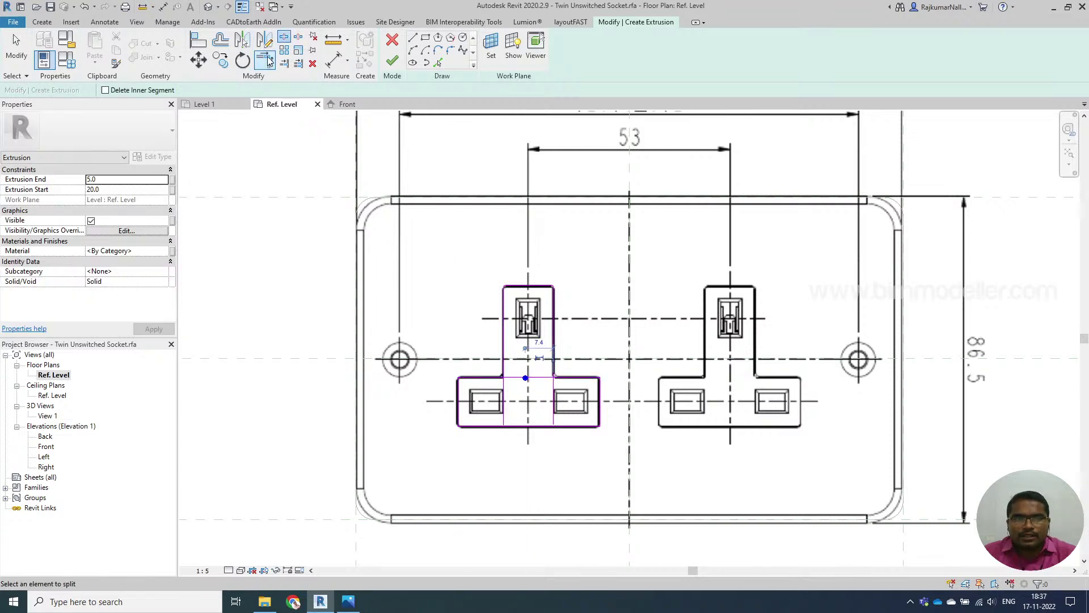
click(506, 347)
click(502, 378)
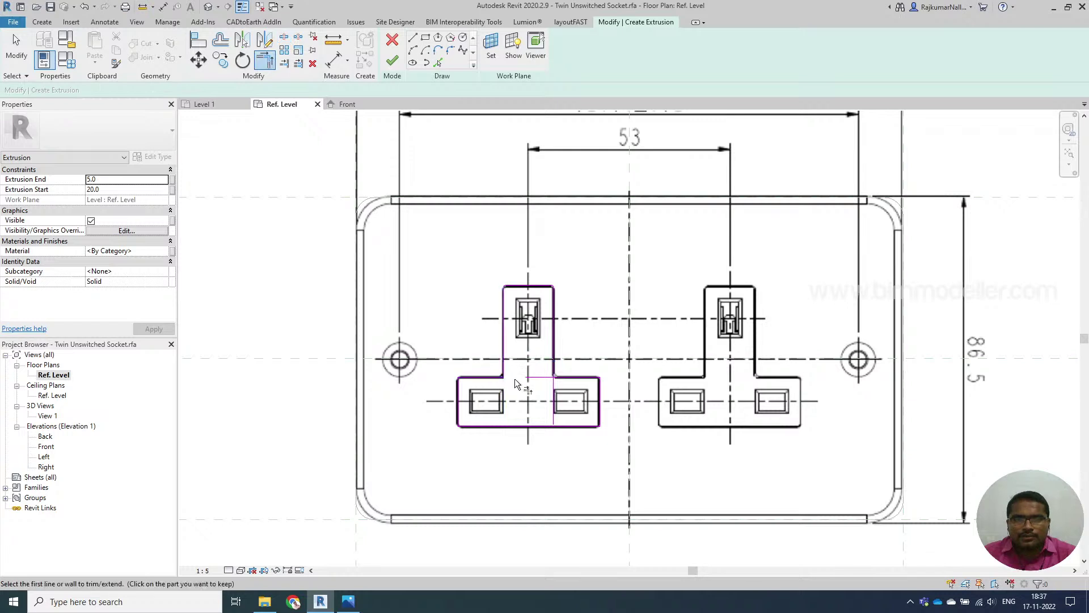
click(568, 376)
click(553, 367)
key(t)
key(r)
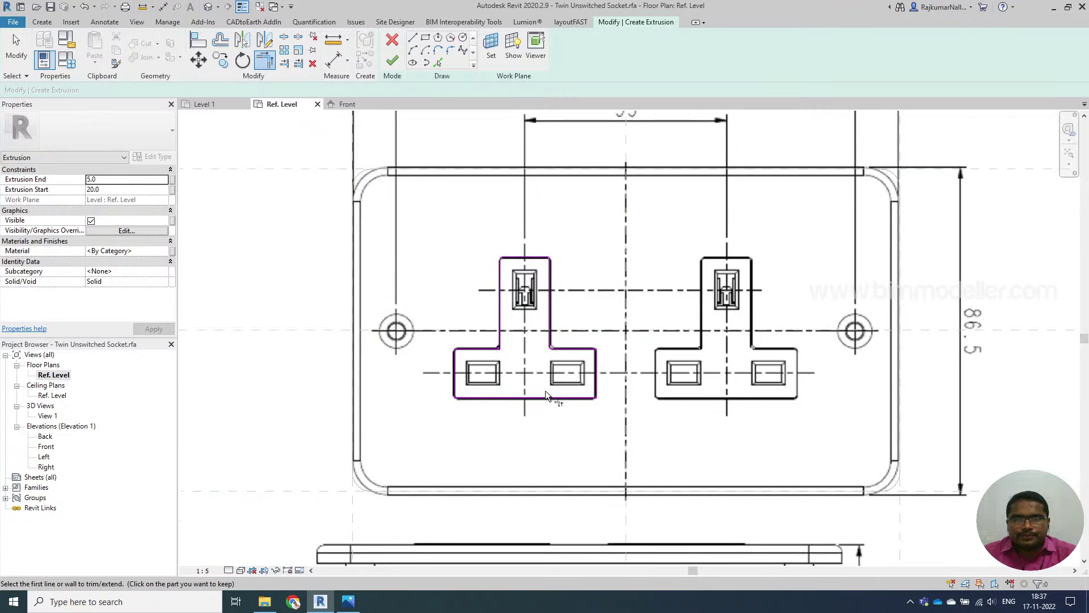
scroll(573, 396, up, 3)
scroll(580, 403, down, 3)
key(Escape)
Mirror the left socket outline across the central reference plane onto the right socket
click(542, 352)
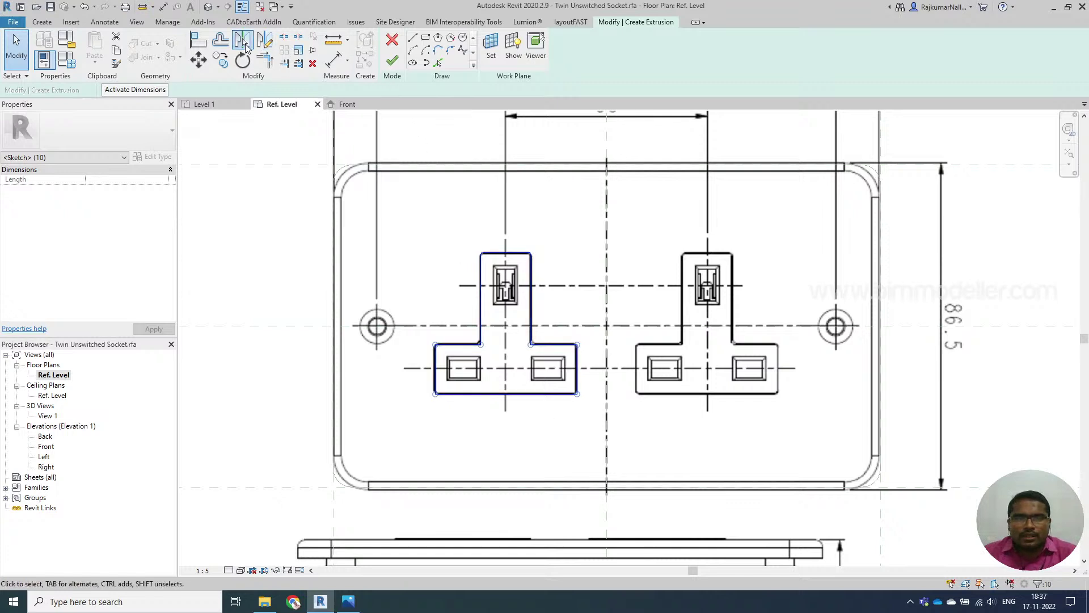
click(242, 41)
click(607, 244)
key(Escape)
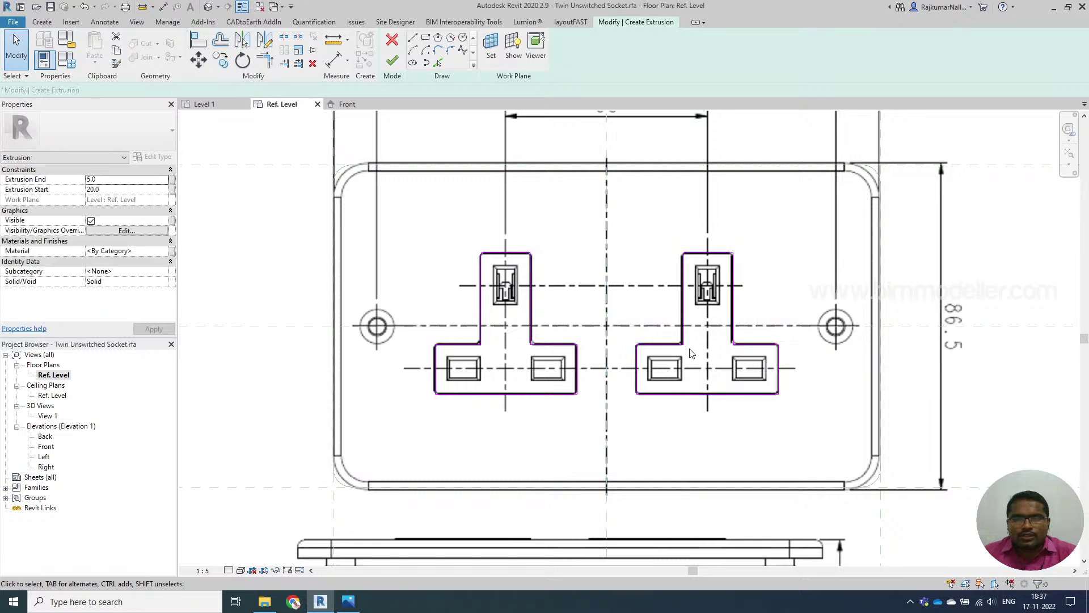
Finish the T-shaped extrusion sketch and open the default 3D view
click(393, 62)
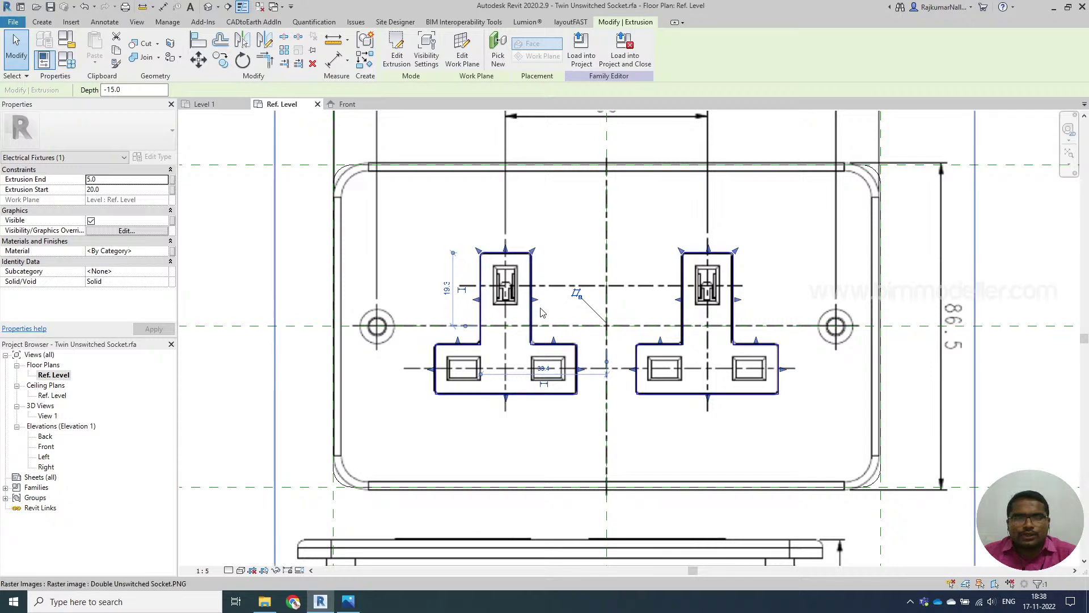
scroll(529, 315, down, 2)
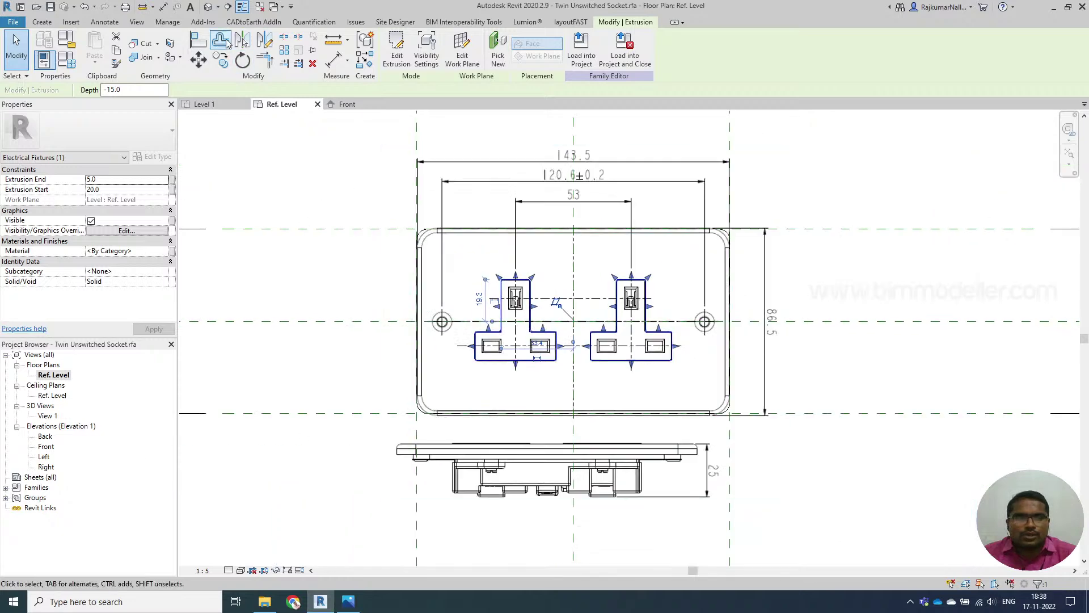
click(209, 8)
key(Escape)
scroll(621, 337, down, 3)
Orbit to a front view, select the T-shaped extrusion and start editing its end value
shift+middle_drag(622, 337, 713, 219)
click(655, 309)
scroll(651, 278, up, 2)
shift+middle_drag(650, 278, 553, 477)
click(113, 181)
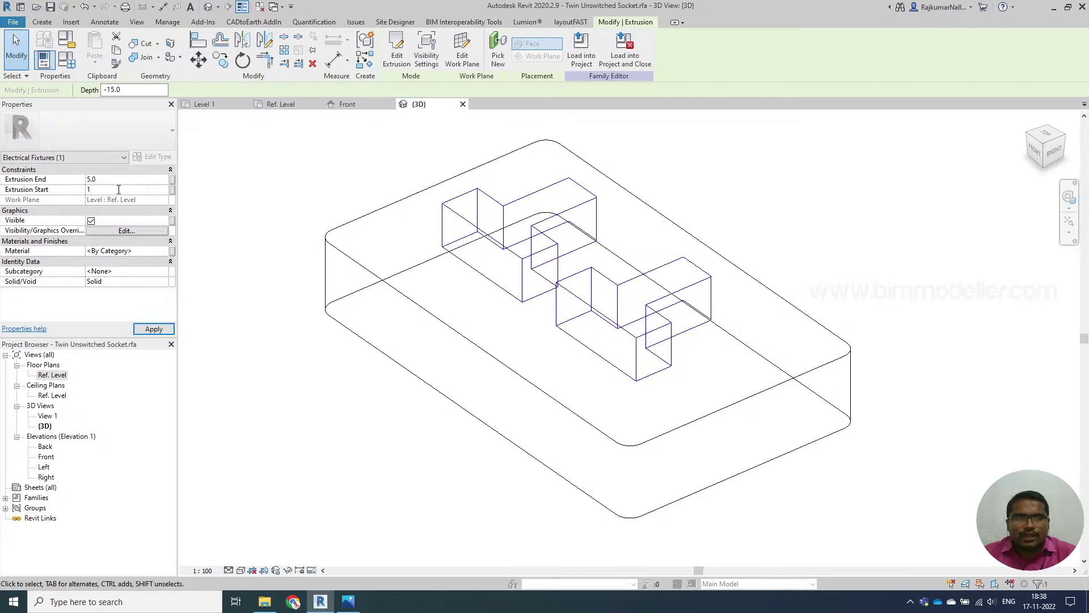
Try an extrusion start of 0.5 and switch the 3D view to shaded
shift+middle_drag(414, 231, 197, 244)
double_click(114, 192)
text(0.5)
shift+middle_drag(408, 281, 530, 414)
click(526, 415)
key(s)
key(d)
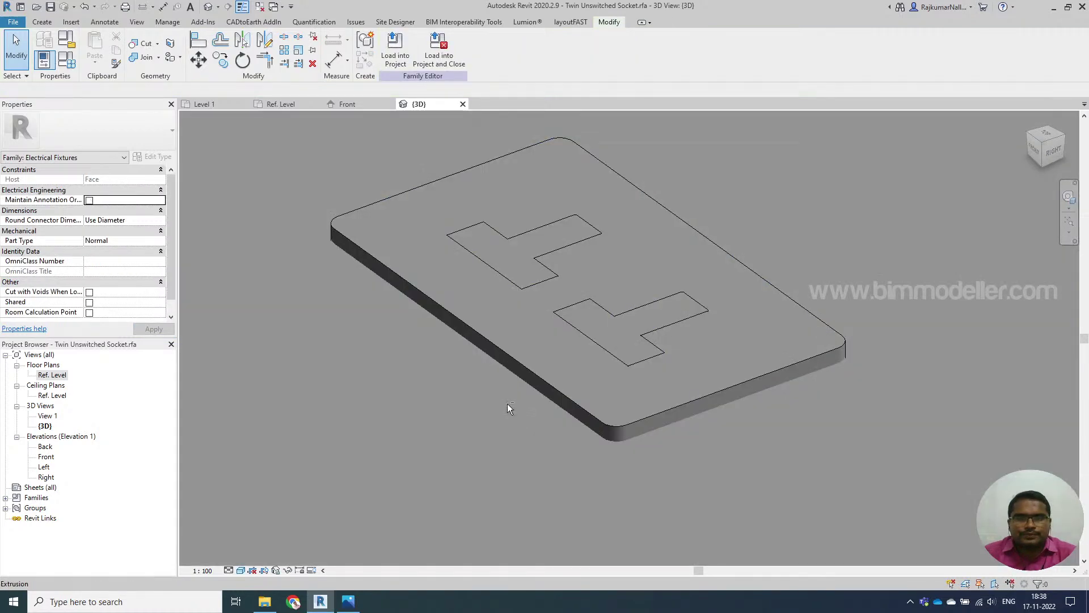
Set the T-shaped extrusion's Extrusion Start to 1 and Extrusion End to 0
click(568, 327)
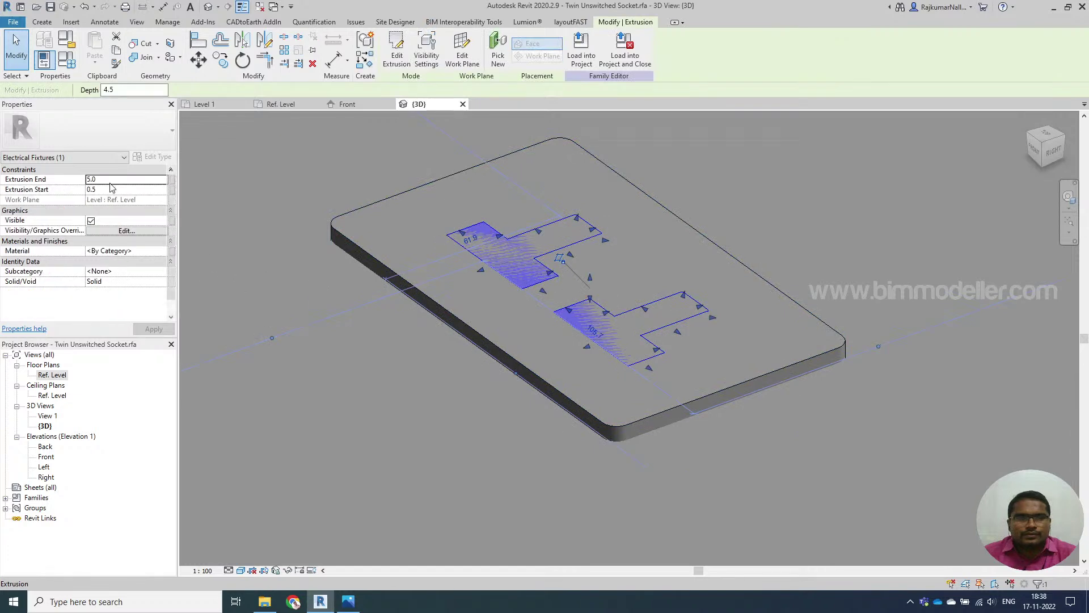
click(113, 189)
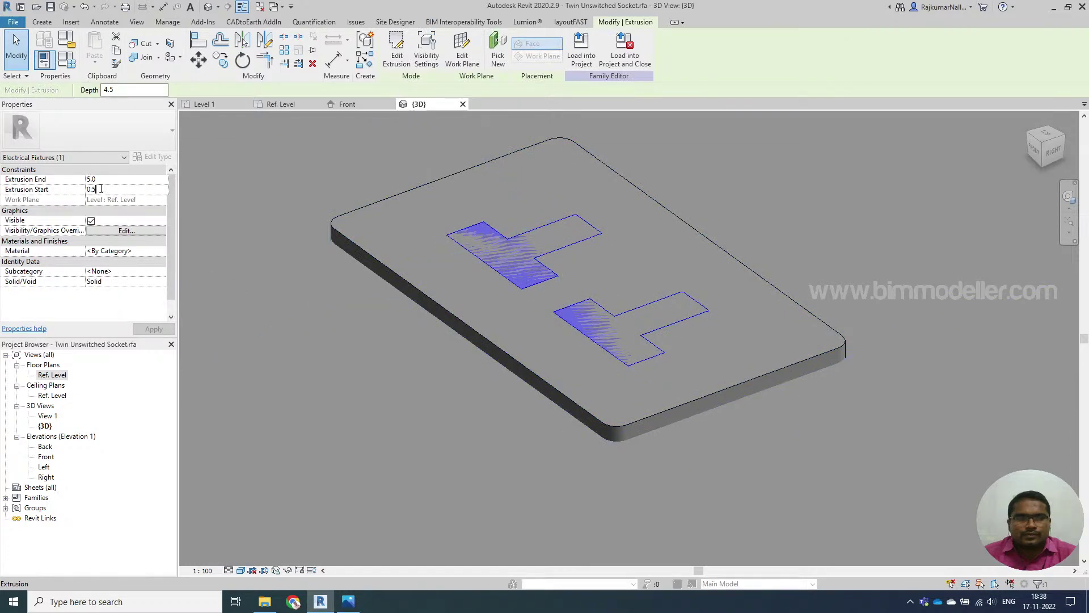
text(1)
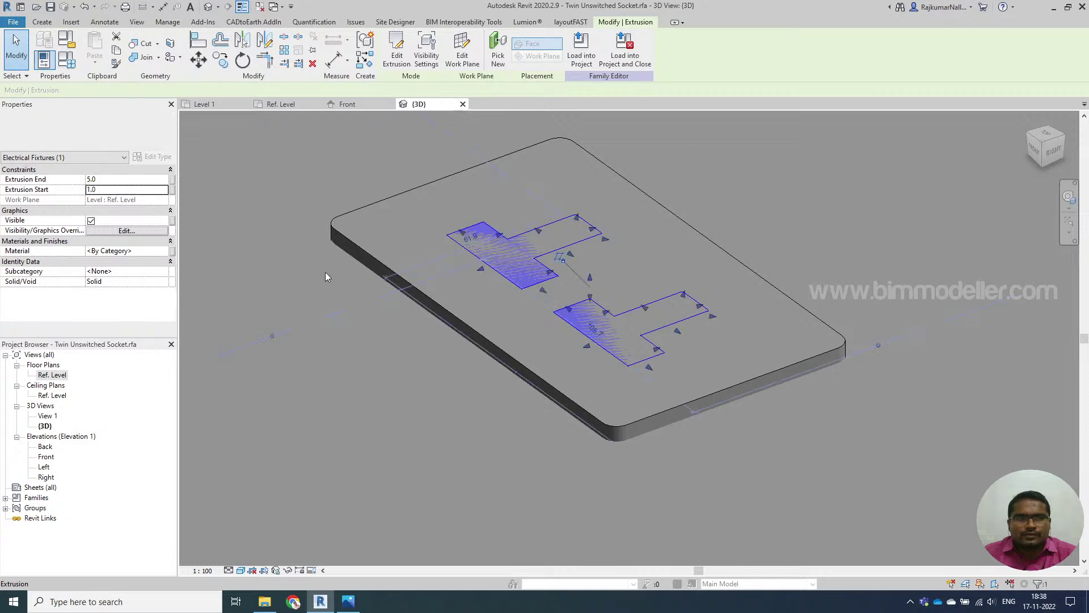
click(123, 179)
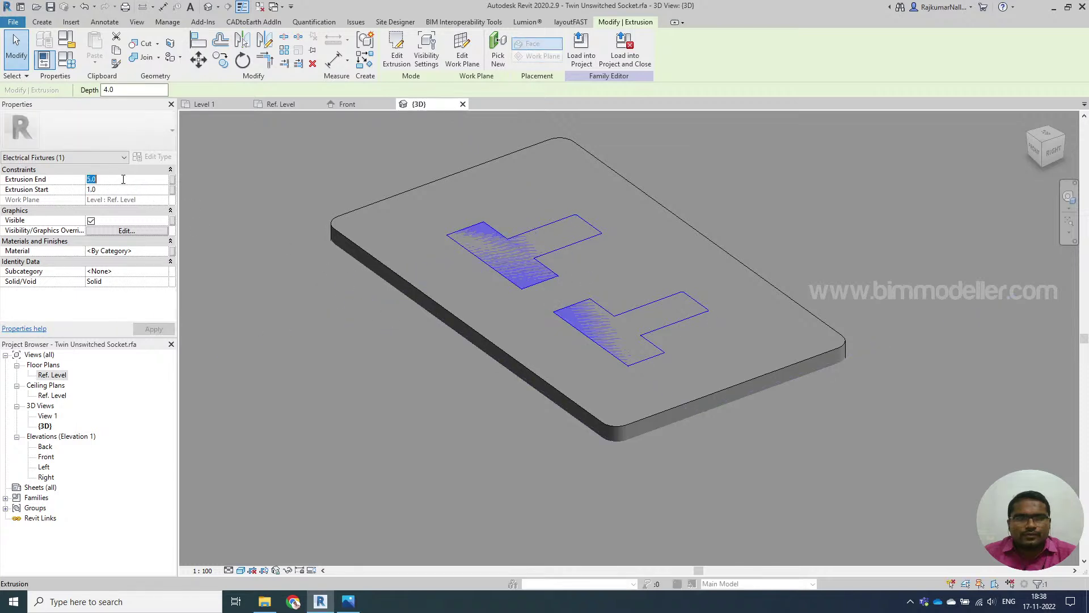
text(0)
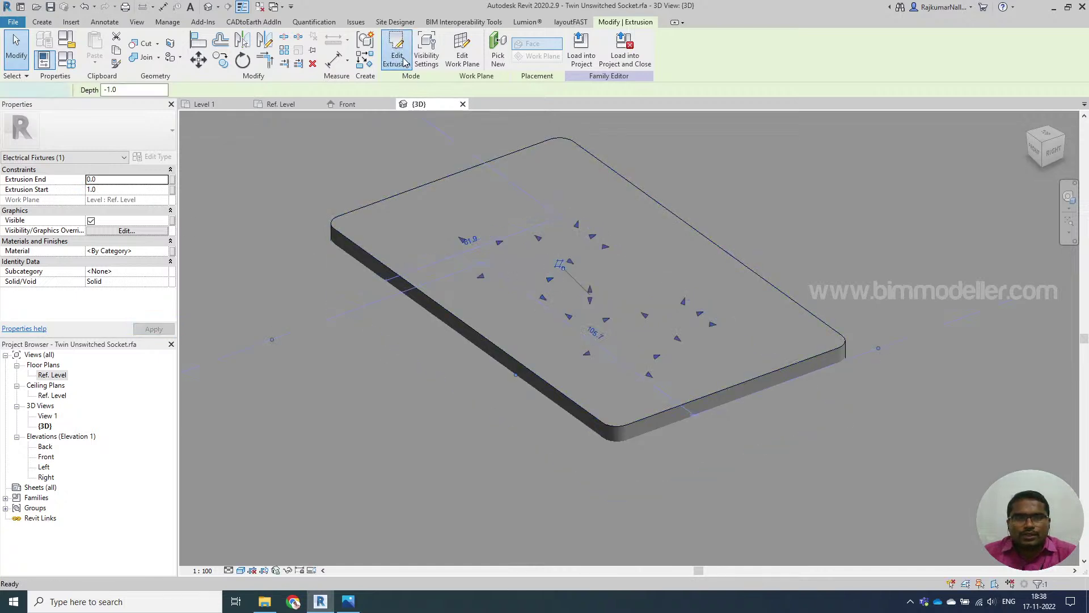
Rehost the extrusion sketch on the plate's top face as its work plane and finish editing
double_click(545, 301)
click(495, 58)
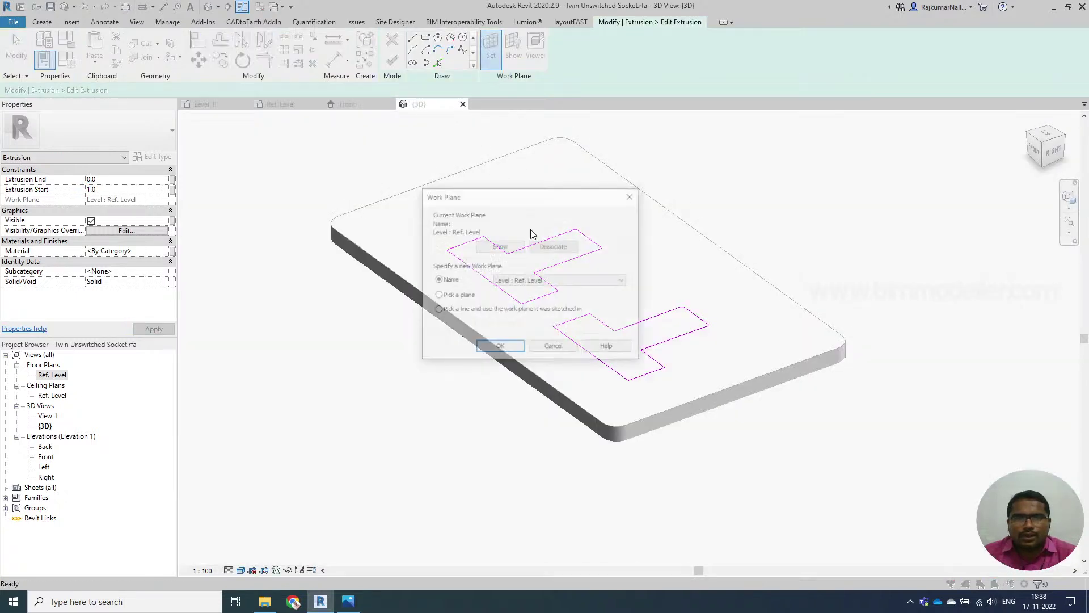
click(499, 349)
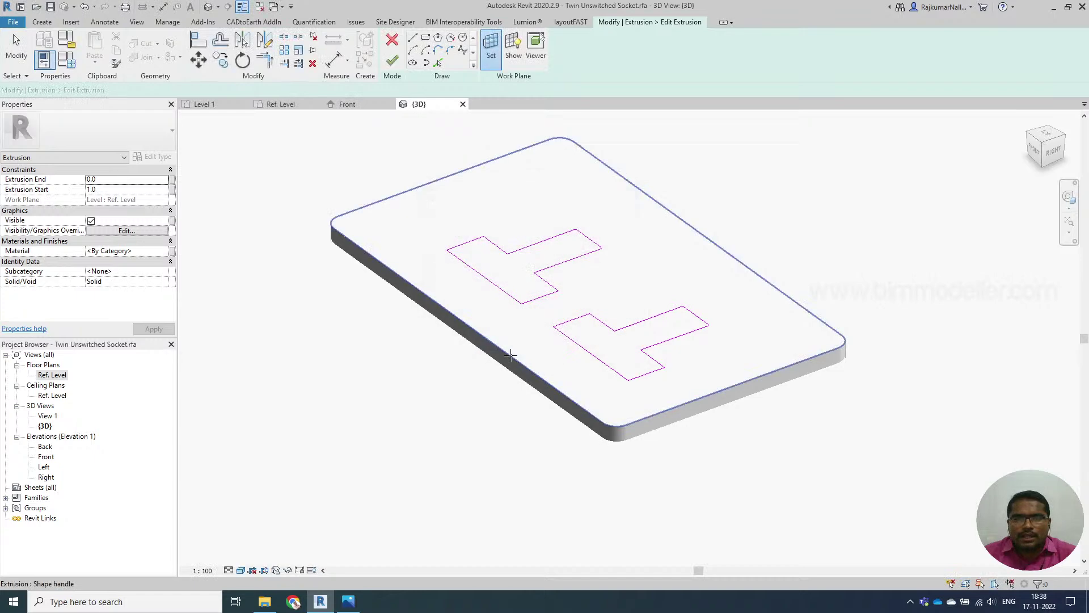
click(545, 360)
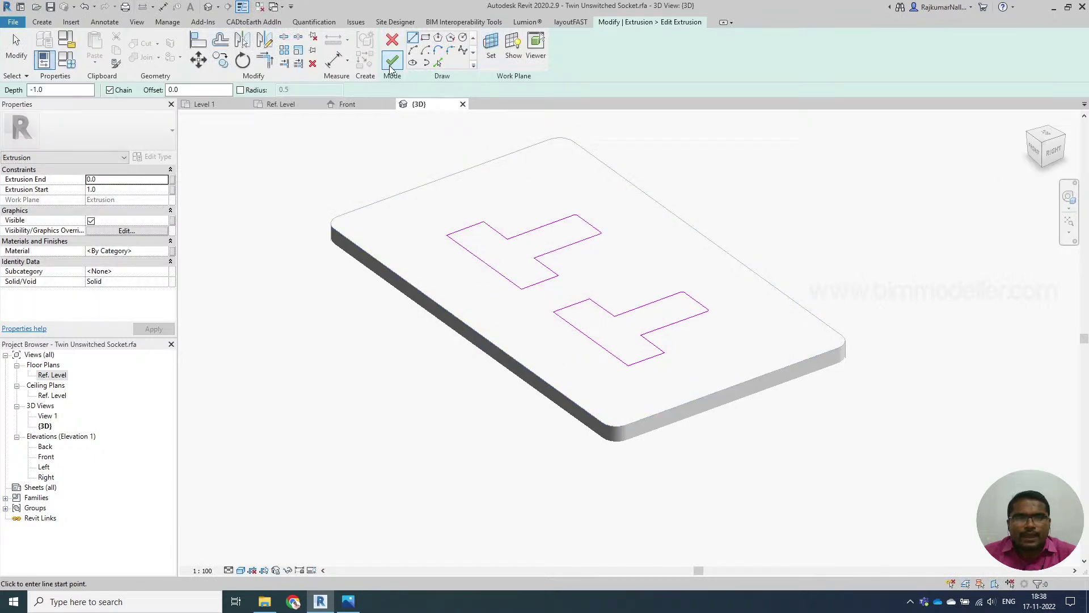
click(391, 62)
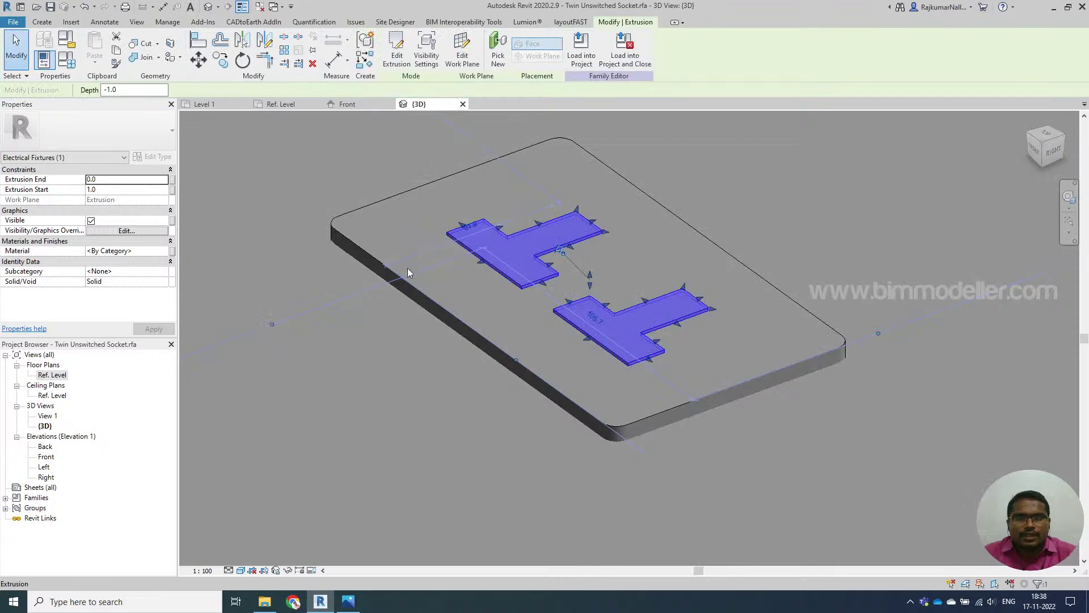
key(Escape)
scroll(502, 328, up, 2)
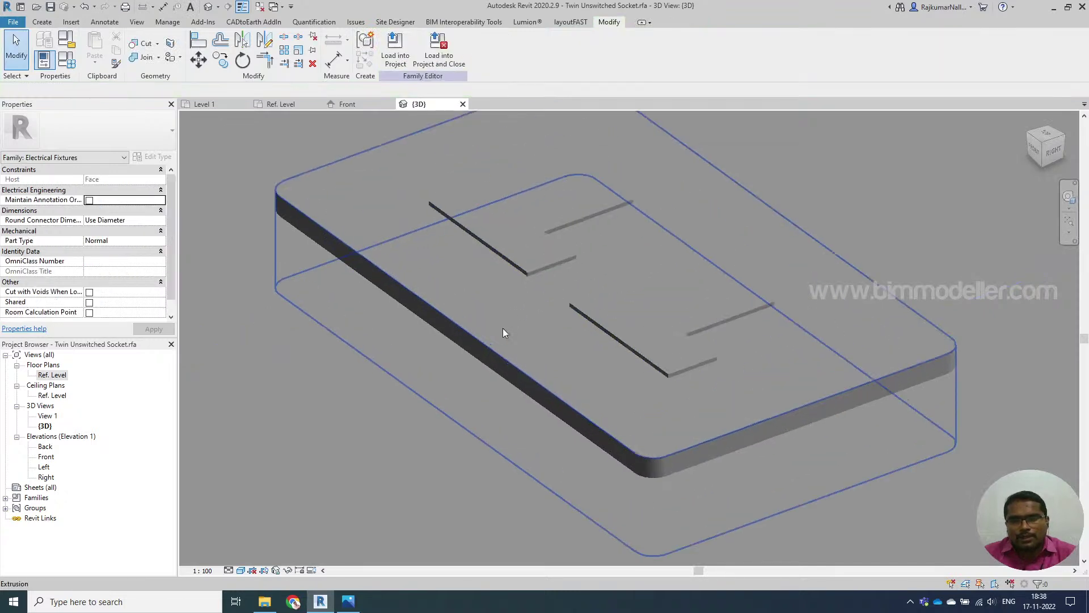
scroll(507, 328, down, 3)
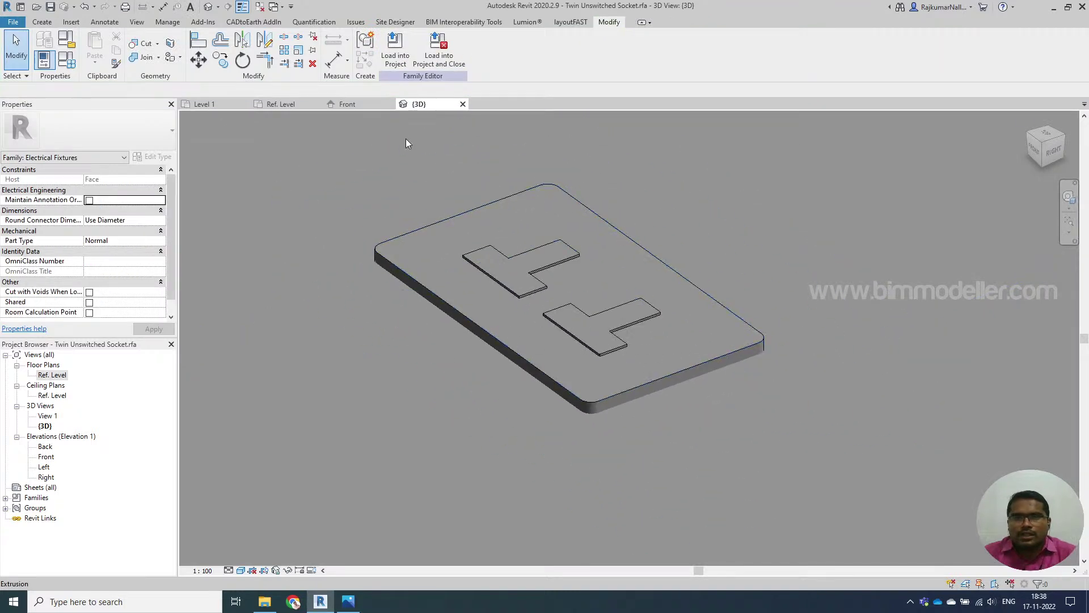
Close the 3D view and start a void extrusion with the Rectangle tool
click(463, 104)
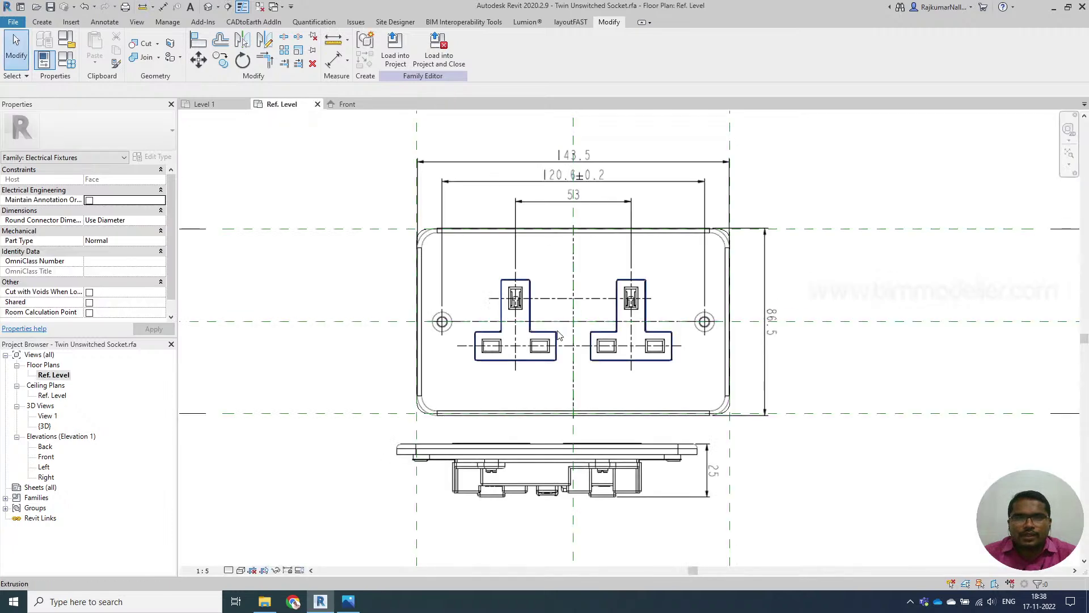
click(42, 21)
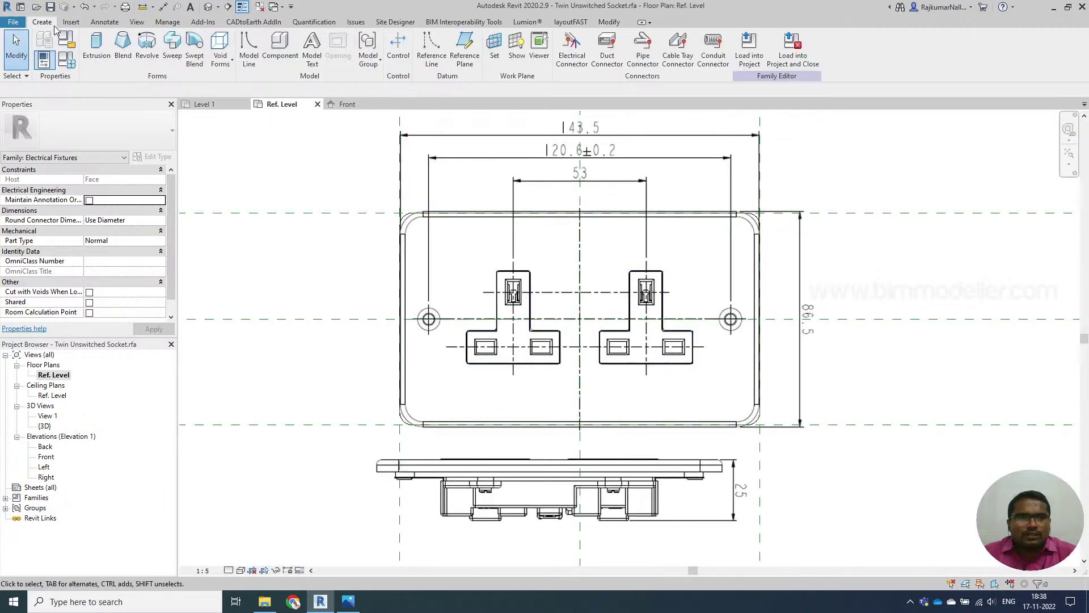
click(230, 67)
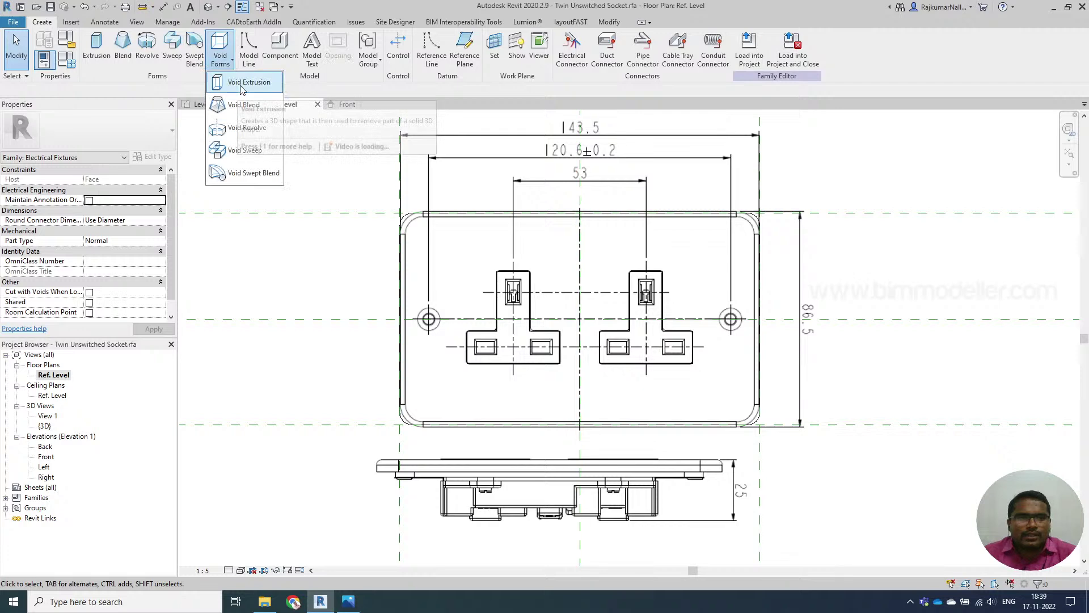
click(239, 85)
click(426, 43)
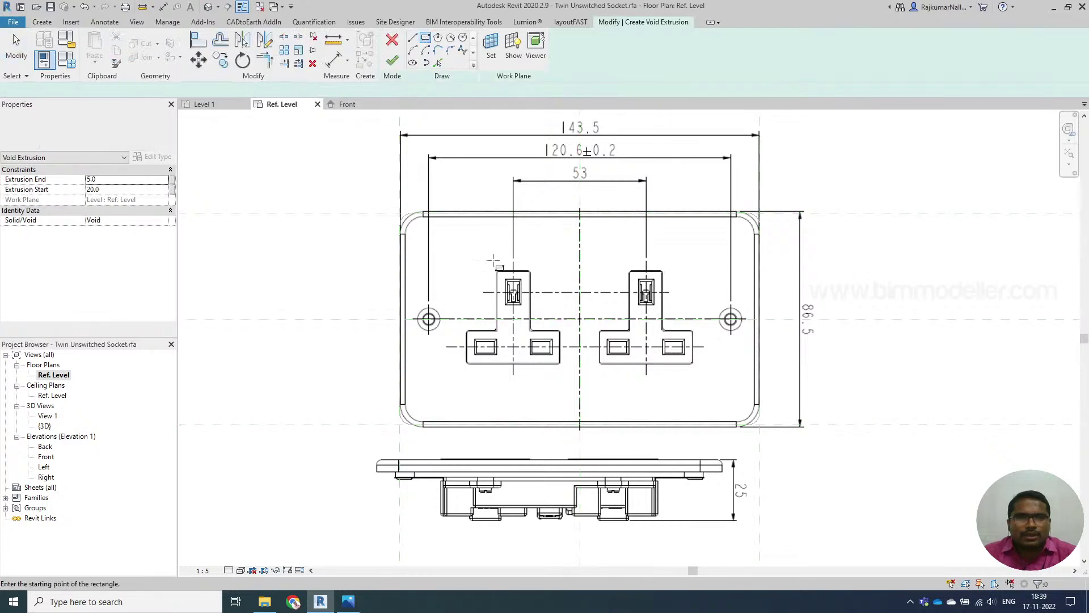
scroll(498, 266, up, 5)
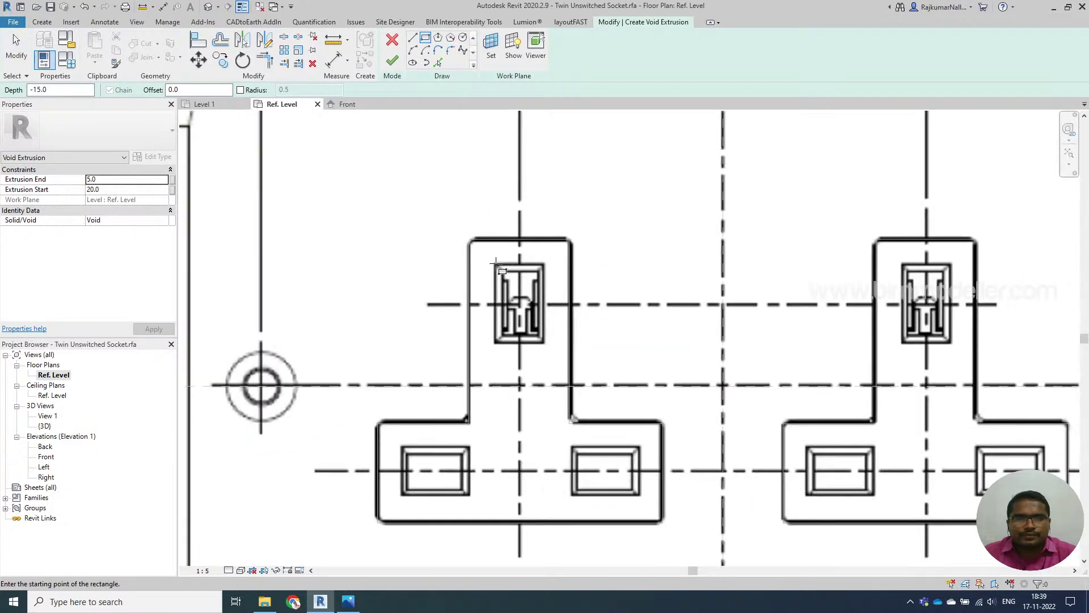
Draw rectangles around the left socket's top, lower-left and lower-right pin openings, then select them
click(495, 263)
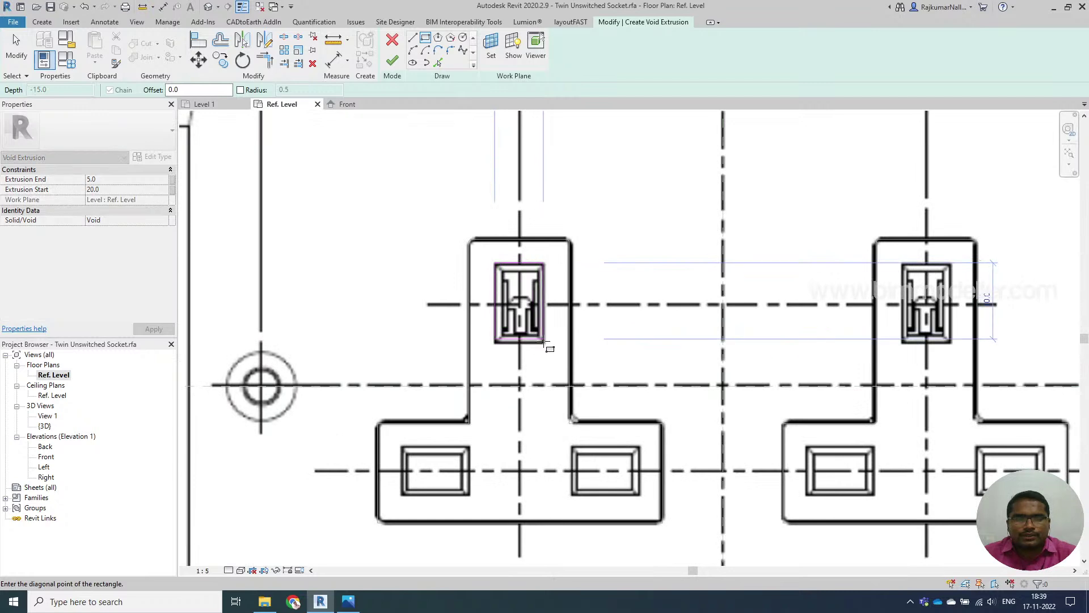
click(544, 341)
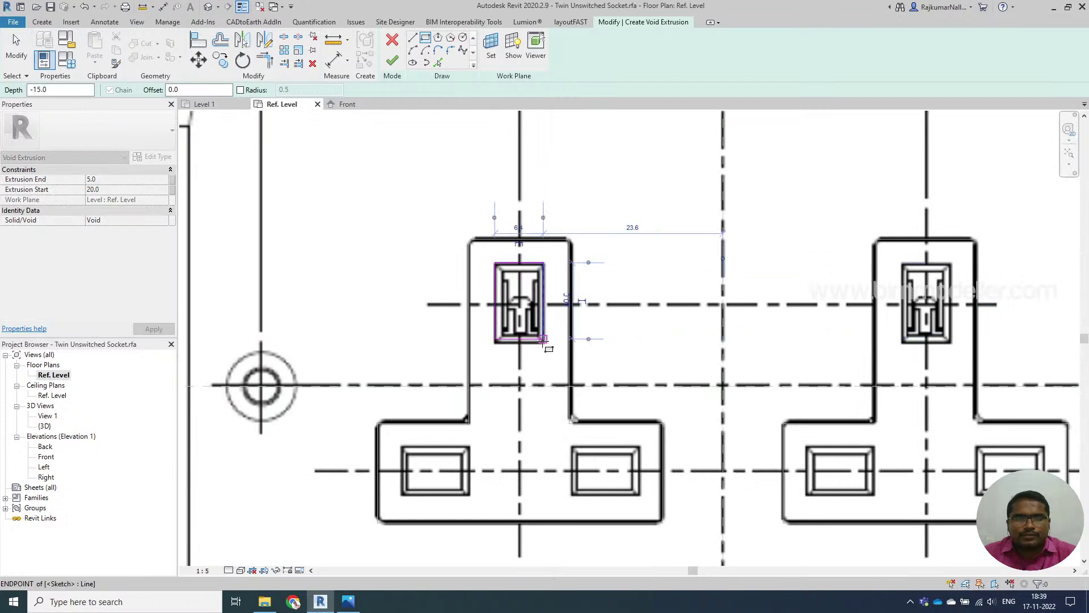
click(402, 448)
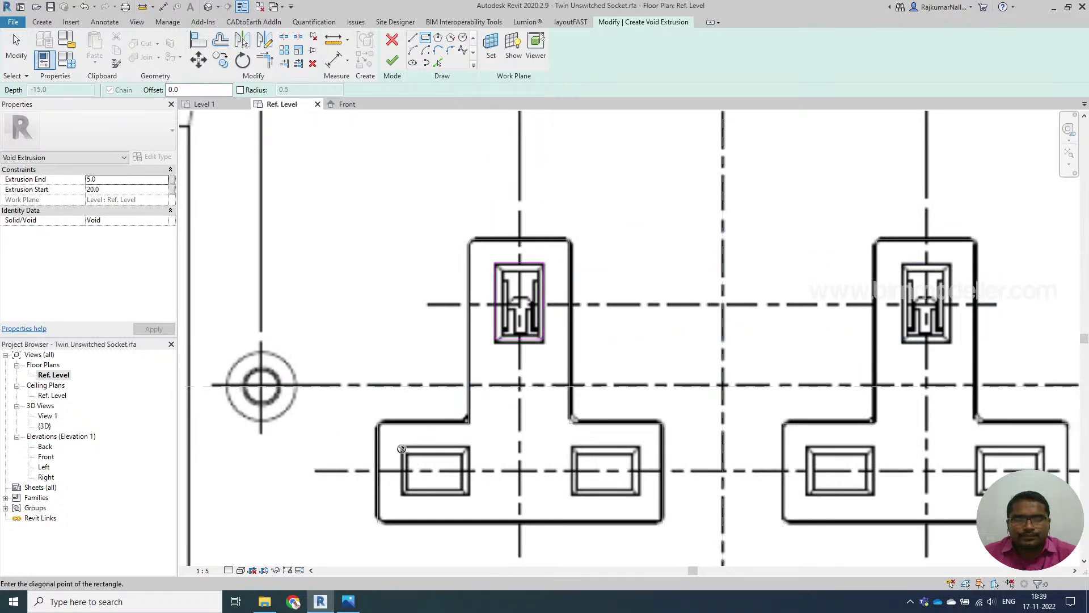
click(470, 494)
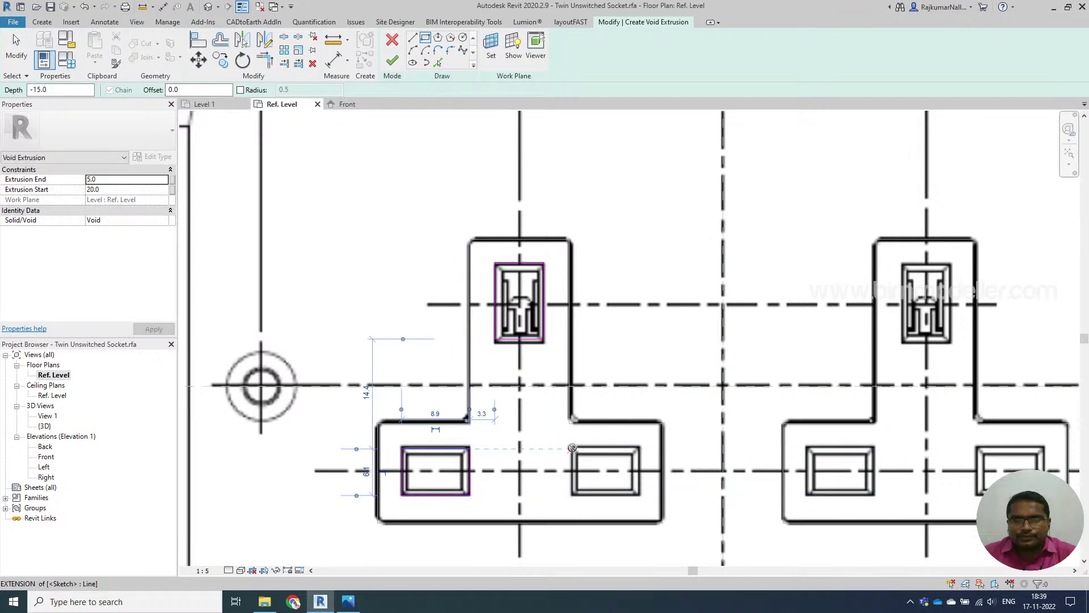
click(572, 448)
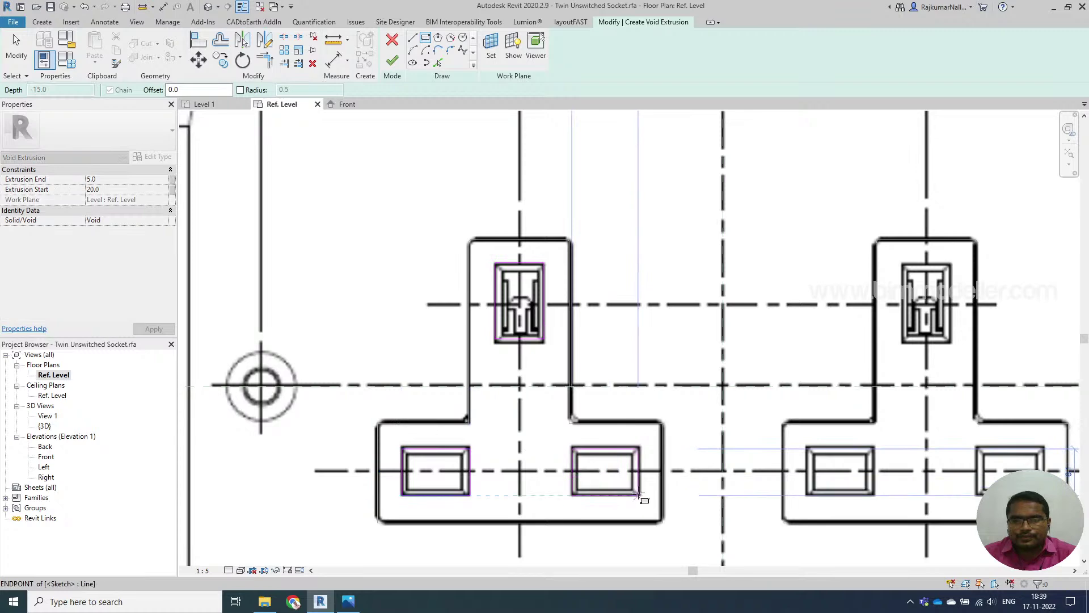
click(638, 493)
scroll(459, 408, down, 4)
key(Escape)
drag(393, 285, 585, 496)
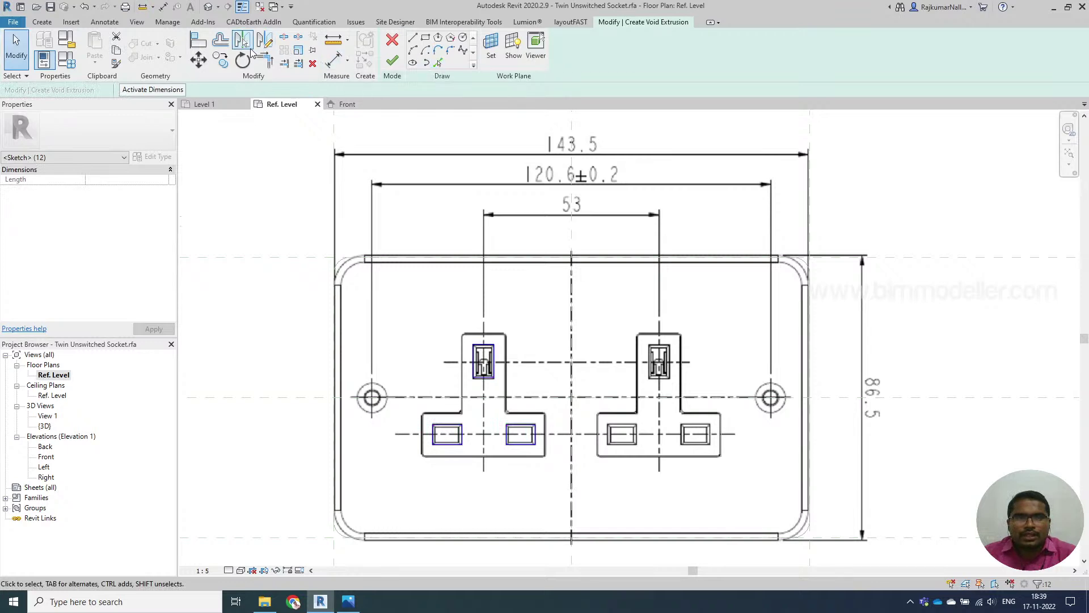
click(242, 39)
click(392, 61)
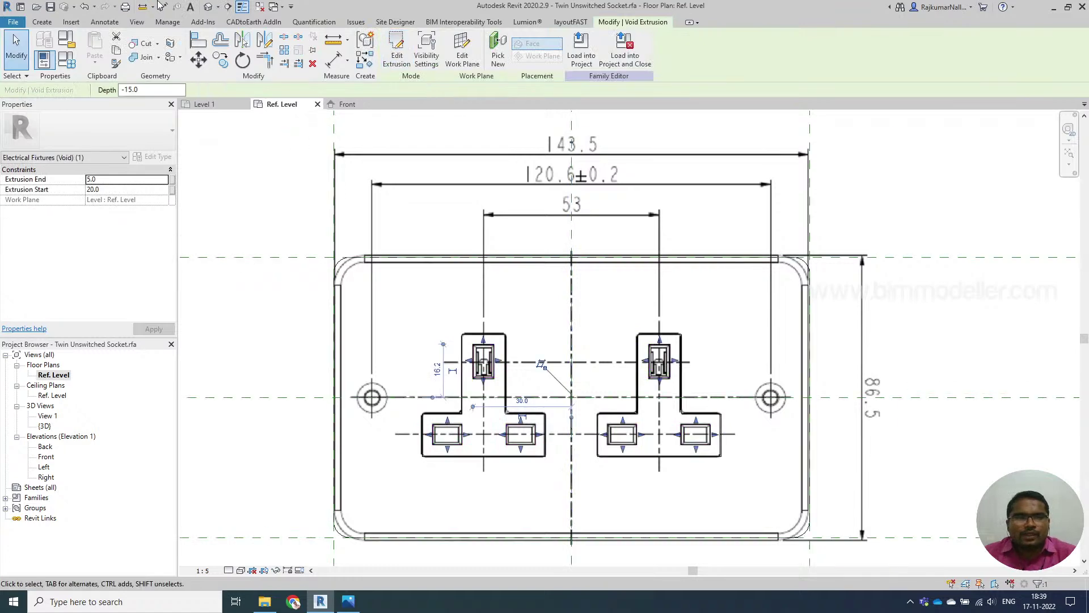
click(207, 7)
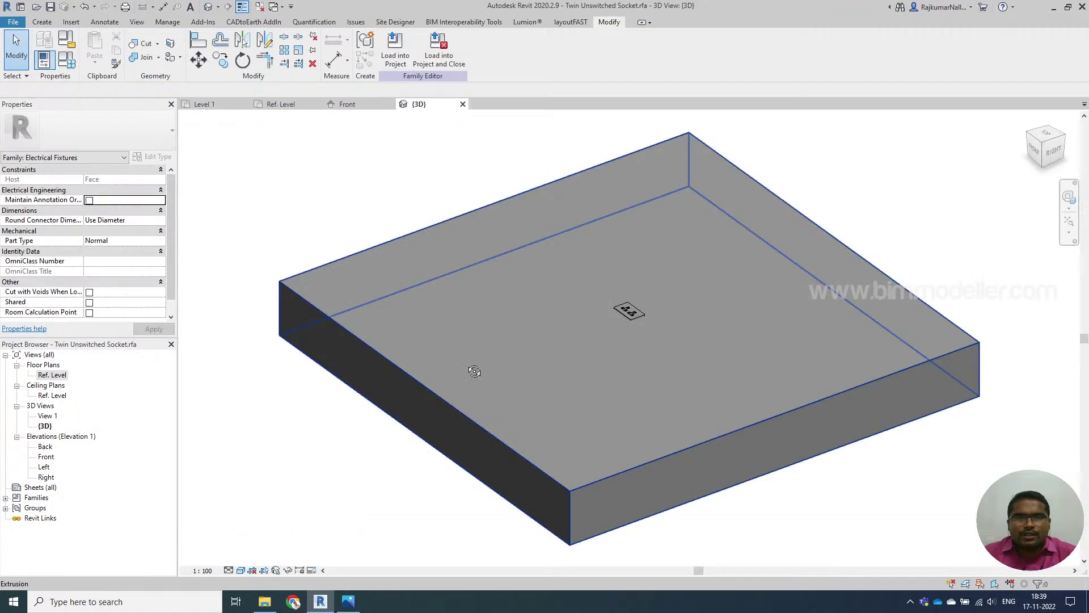
scroll(634, 309, up, 8)
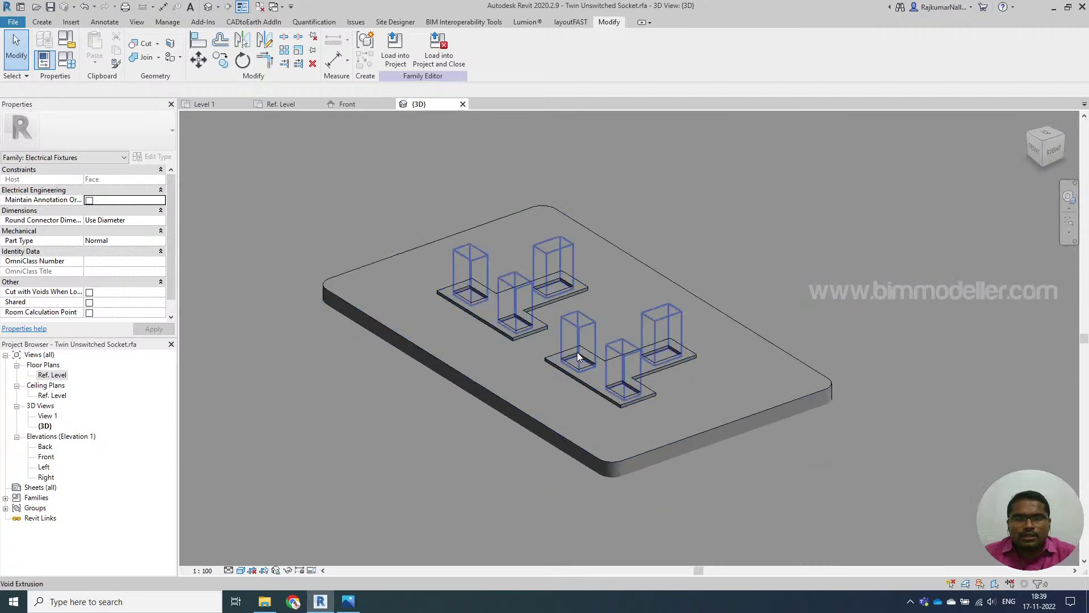
click(577, 352)
shift+middle_drag(577, 351, 542, 351)
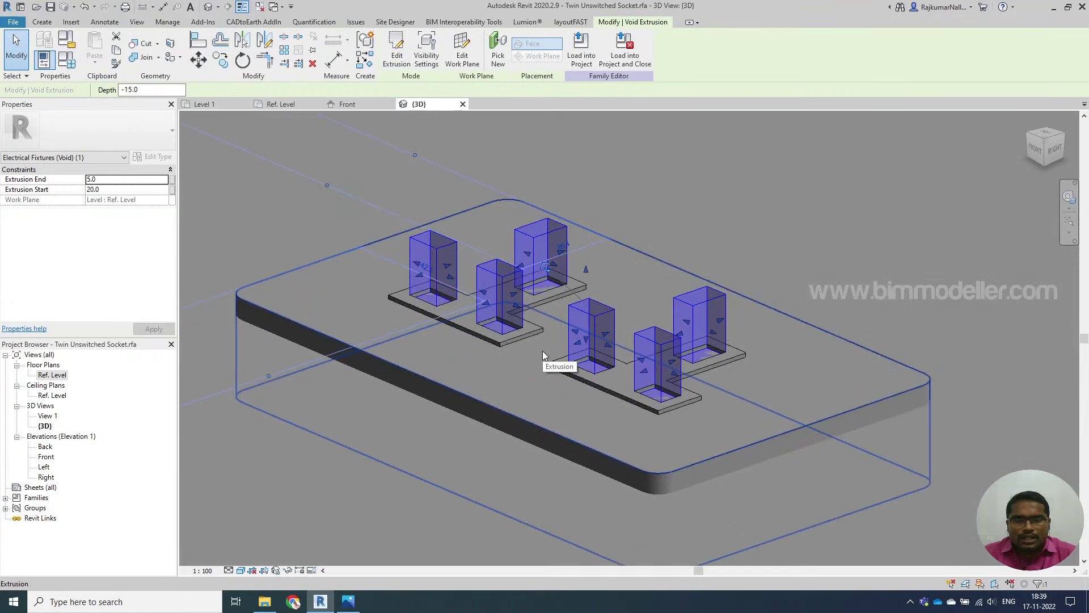
key(Escape)
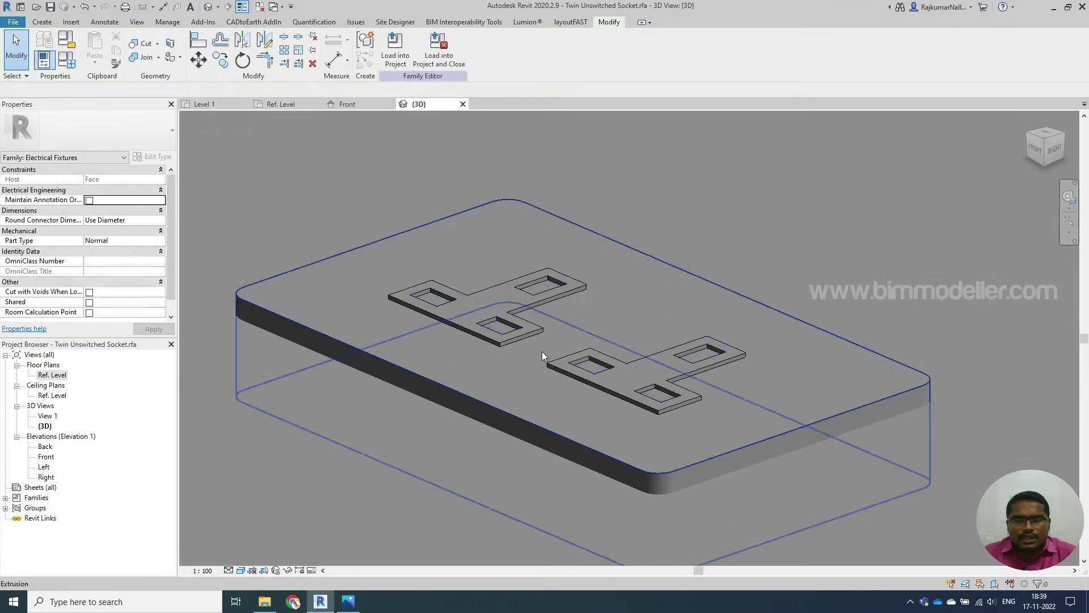
Cut the plate with the void boxes, then stretch the voids deeper through the plate
click(141, 46)
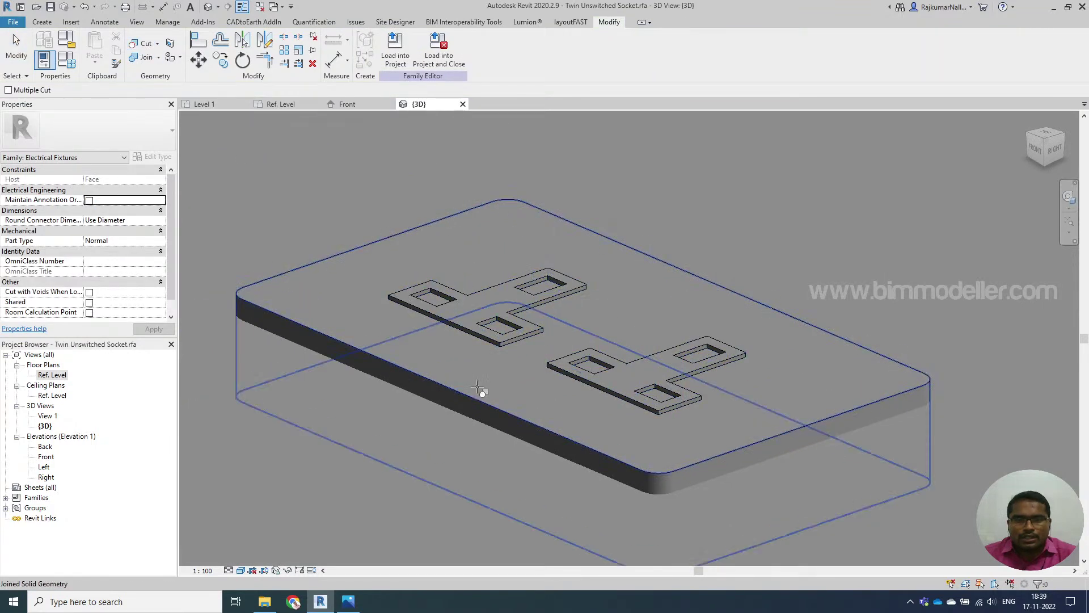
click(506, 367)
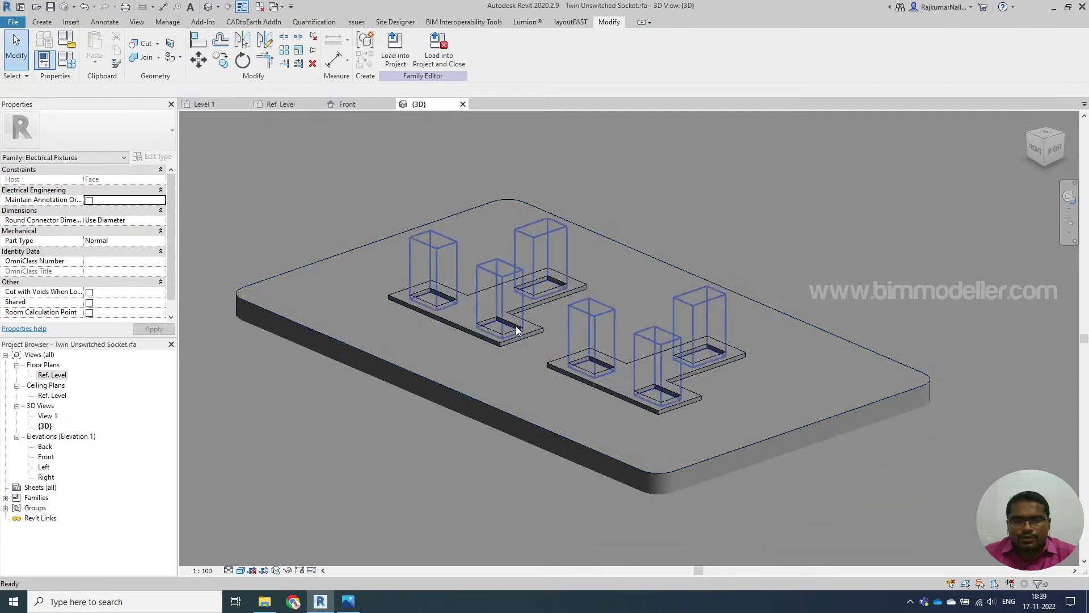
click(512, 325)
shift+middle_drag(547, 364, 579, 364)
drag(579, 365, 652, 397)
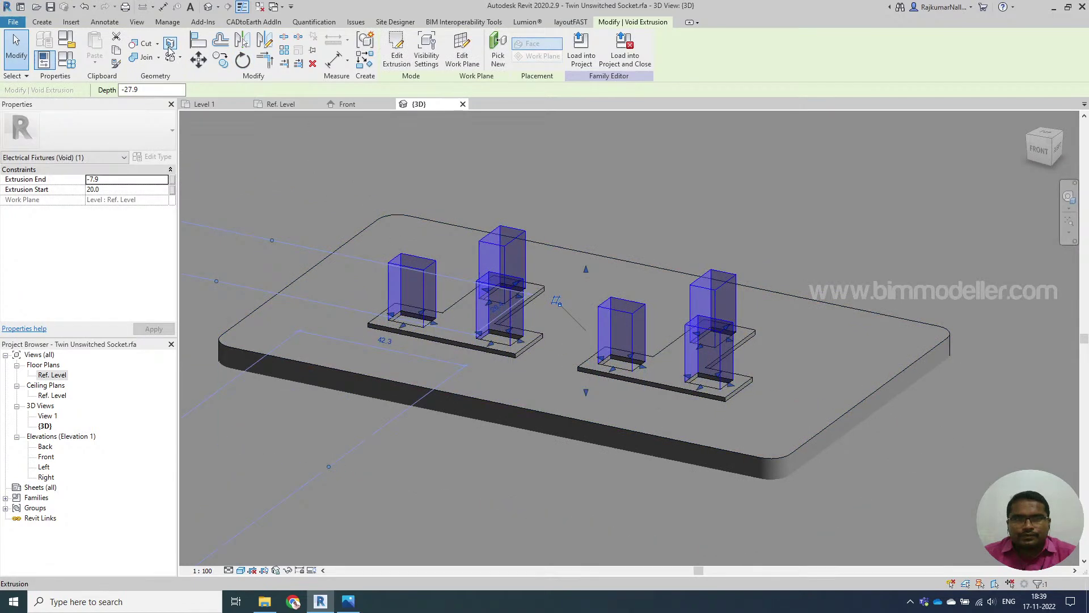
Cut the six socket pin holes into the plate with the voids and orbit to inspect them
click(143, 44)
click(482, 314)
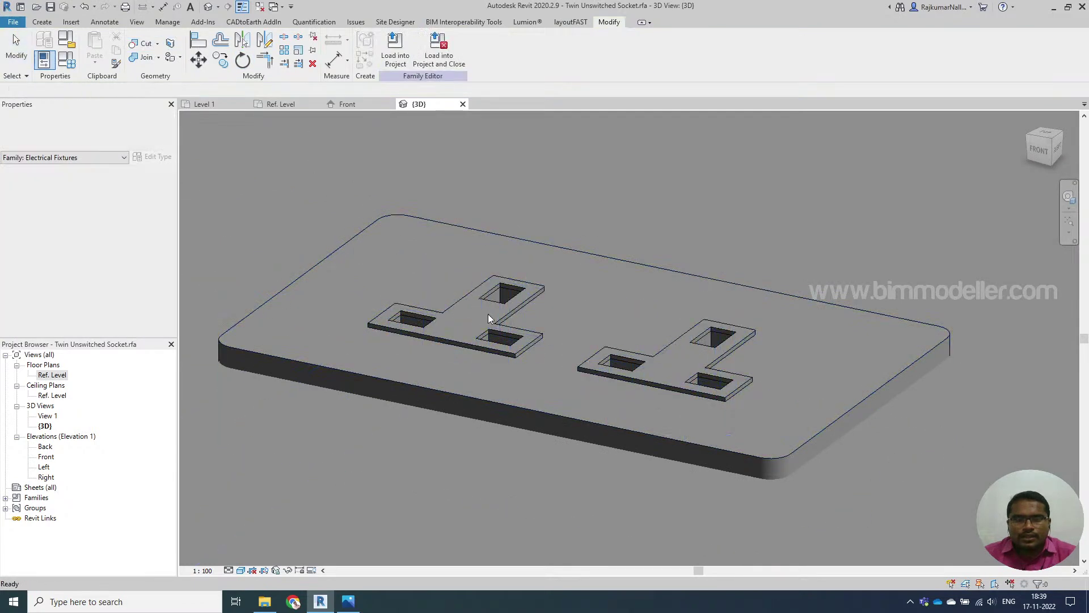
shift+middle_drag(643, 259, 585, 386)
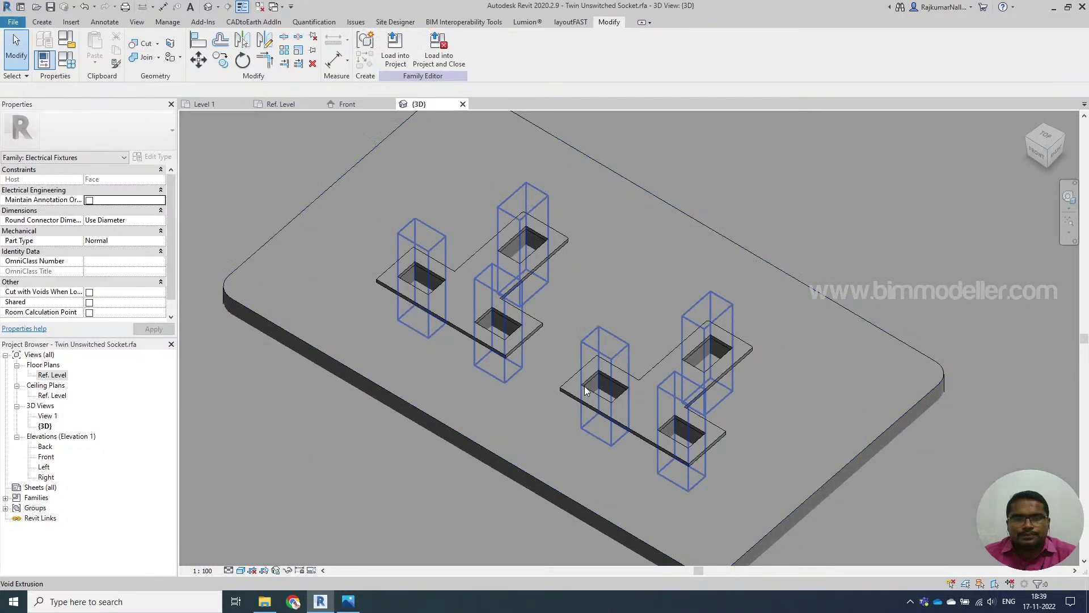
scroll(448, 366, down, 2)
shift+middle_drag(433, 376, 468, 414)
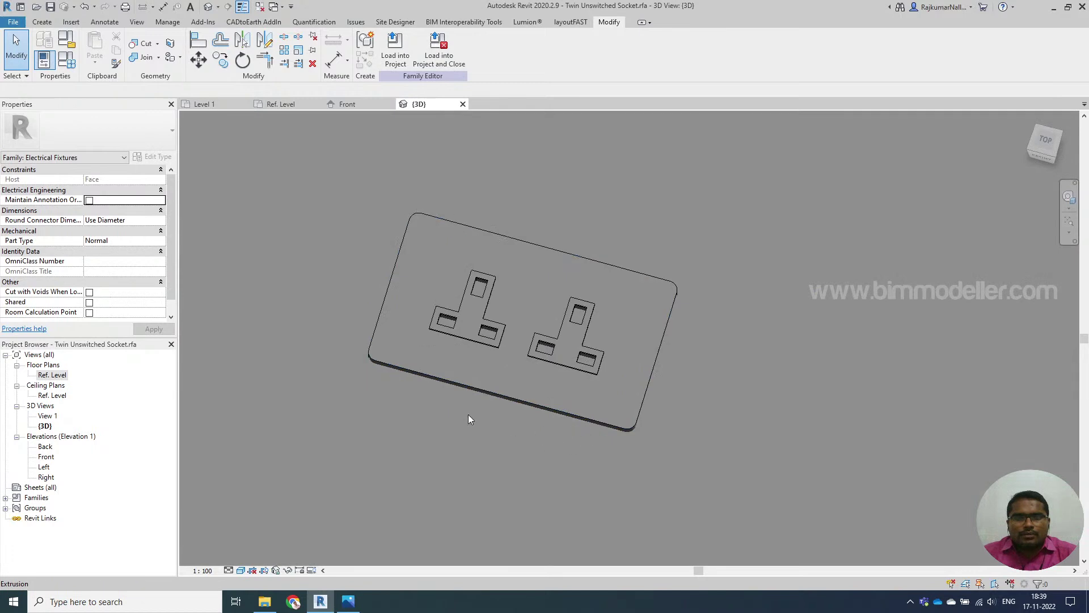
Select the plate and T-shaped recess extrusions to change their material
click(492, 364)
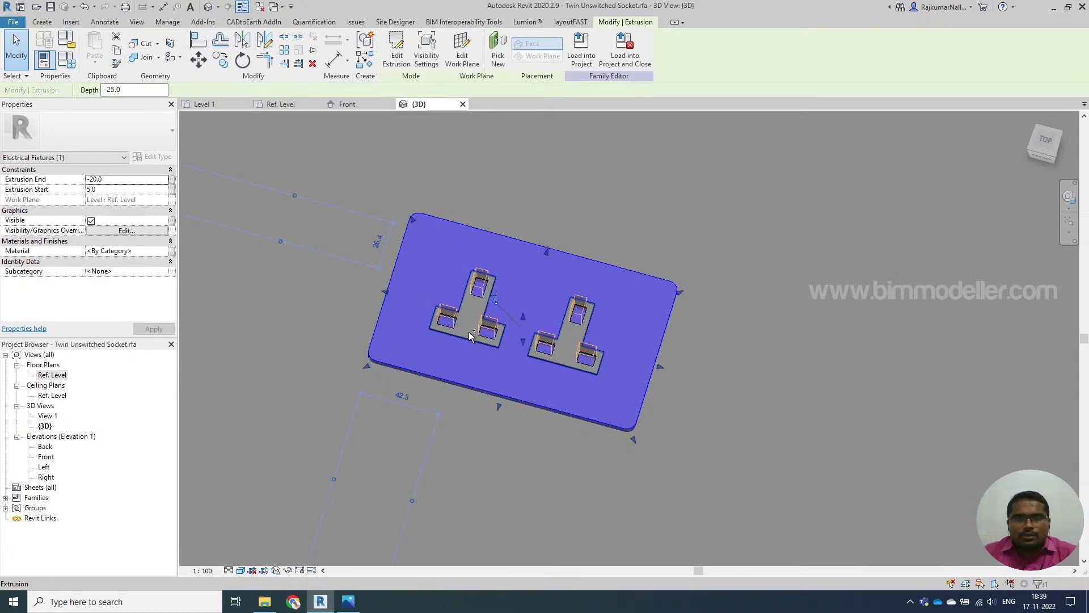
ctrl+click(463, 333)
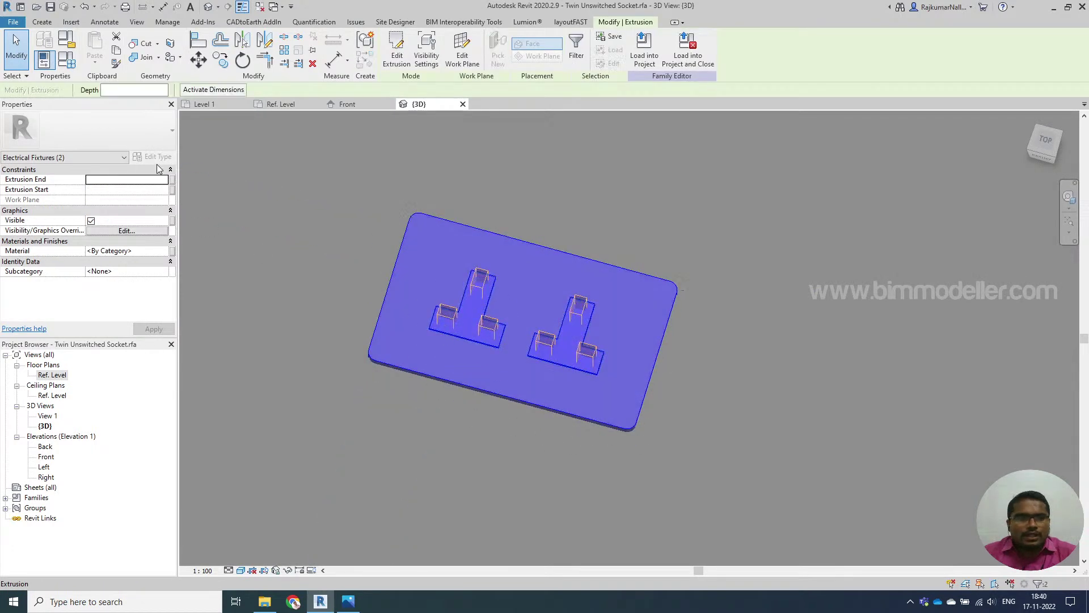
click(166, 251)
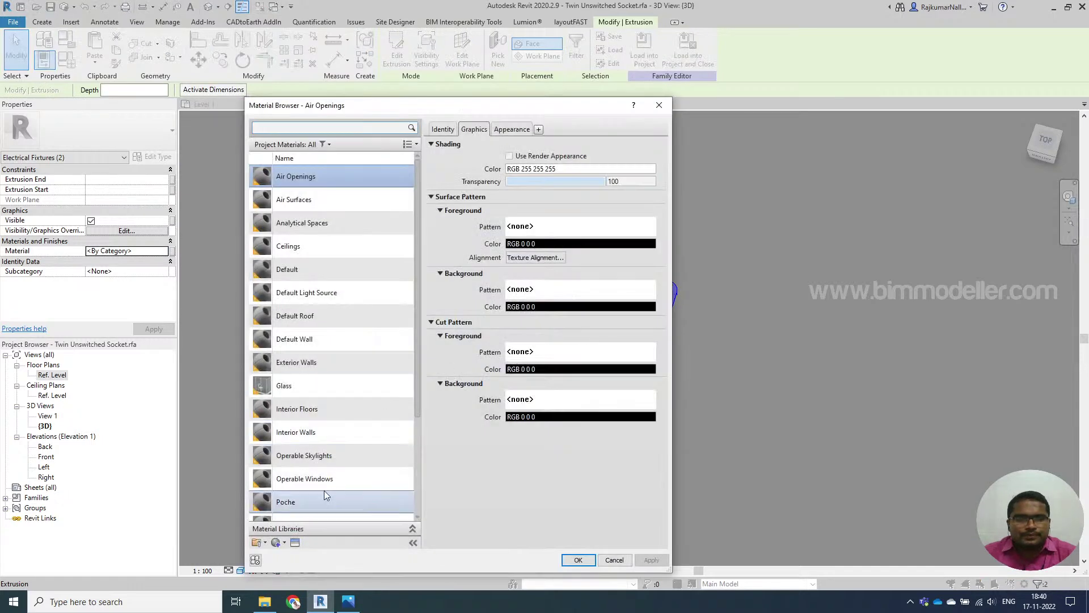
Create a new material named Finish Plastic and bring up the appearance asset library
scroll(318, 499, down, 1)
click(287, 542)
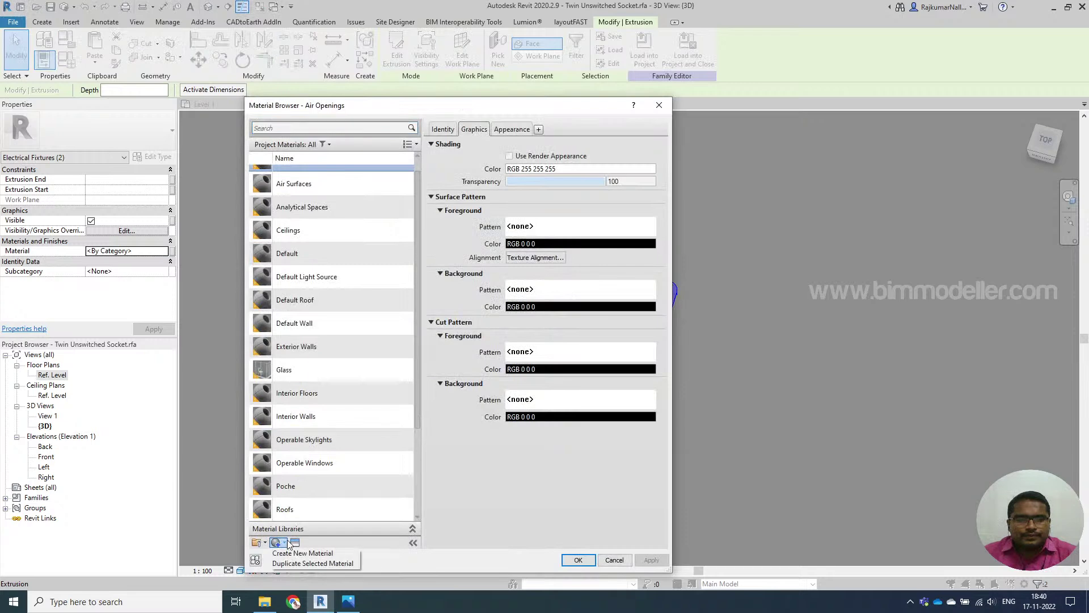
click(296, 551)
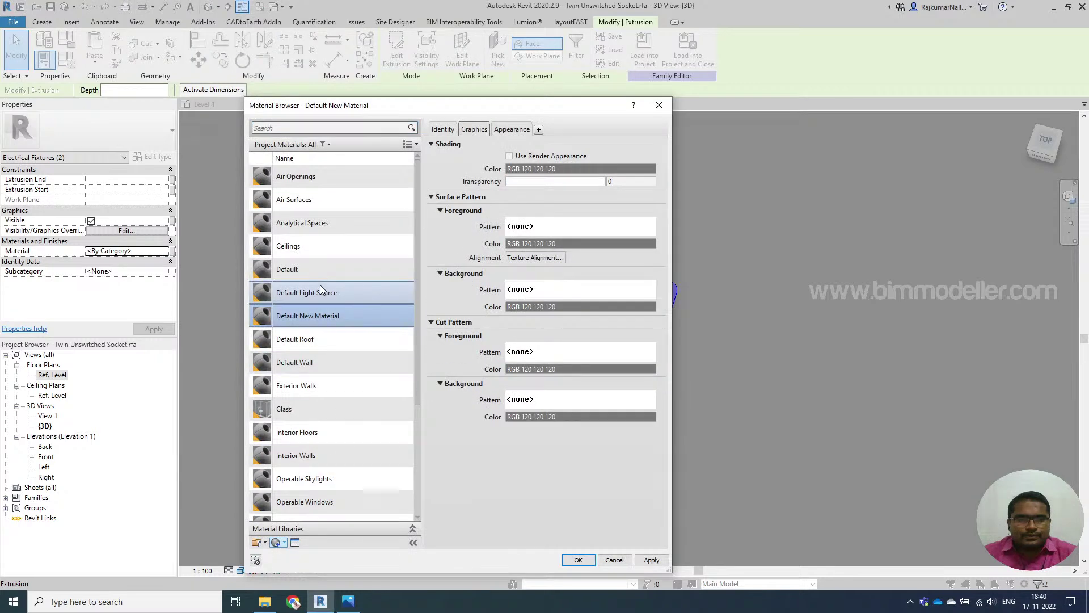
right_click(320, 324)
click(350, 356)
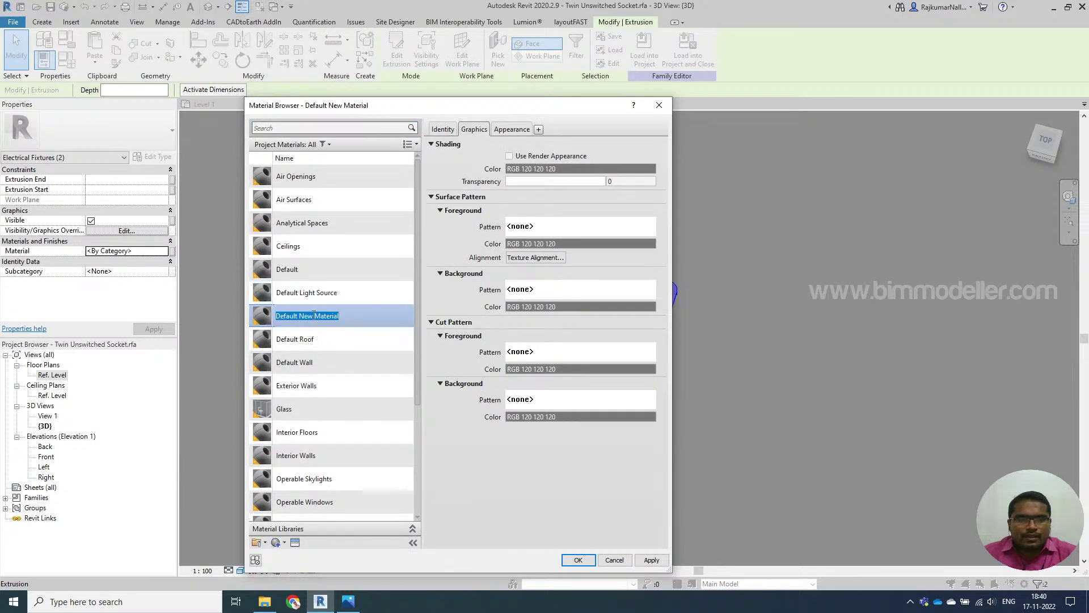
text(Finish Plastic)
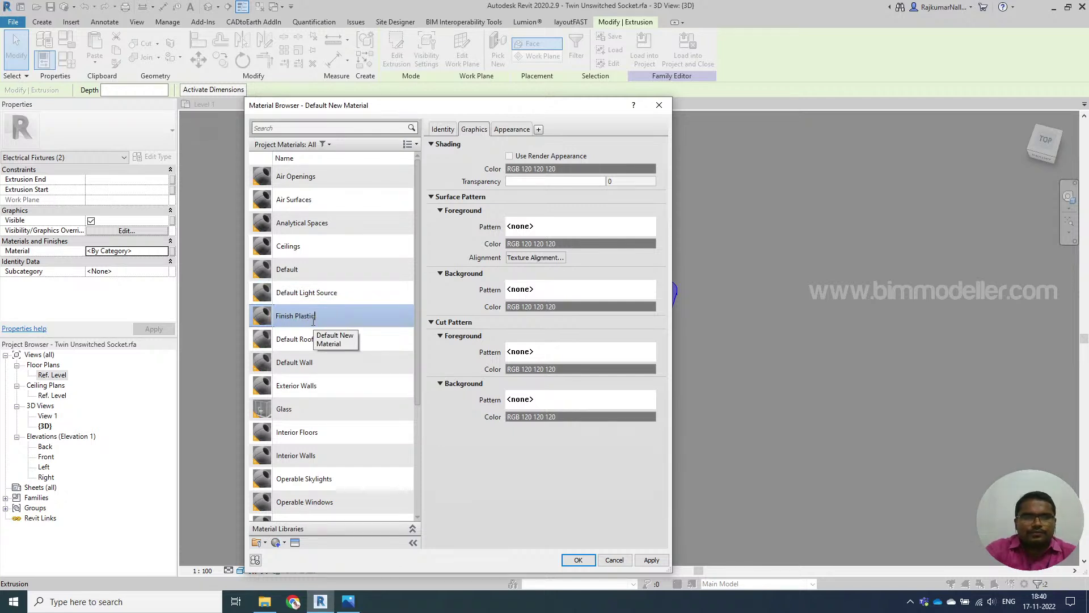
key(Return)
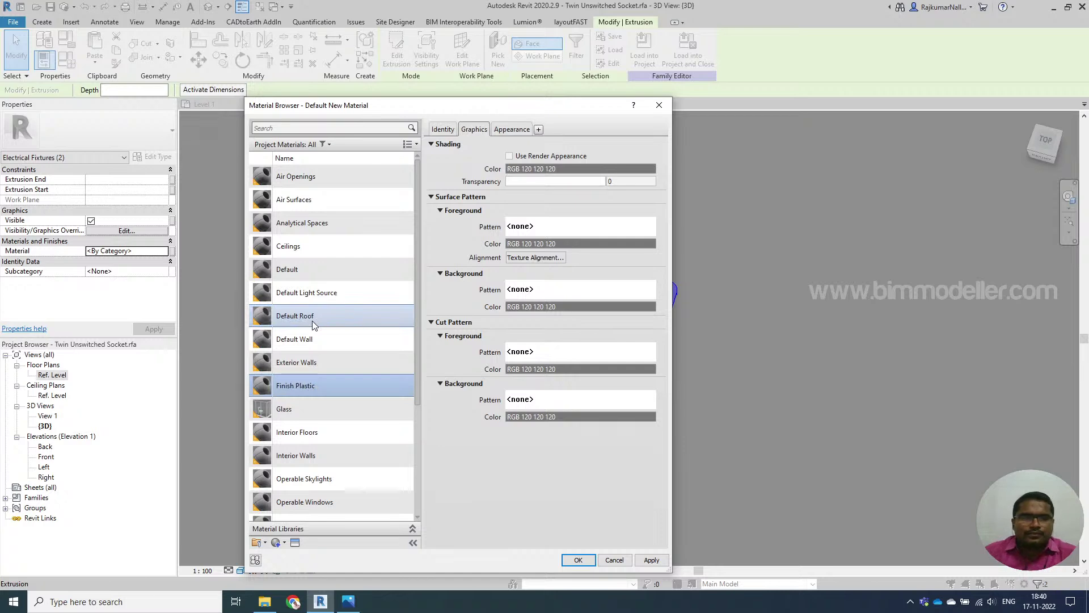
click(295, 542)
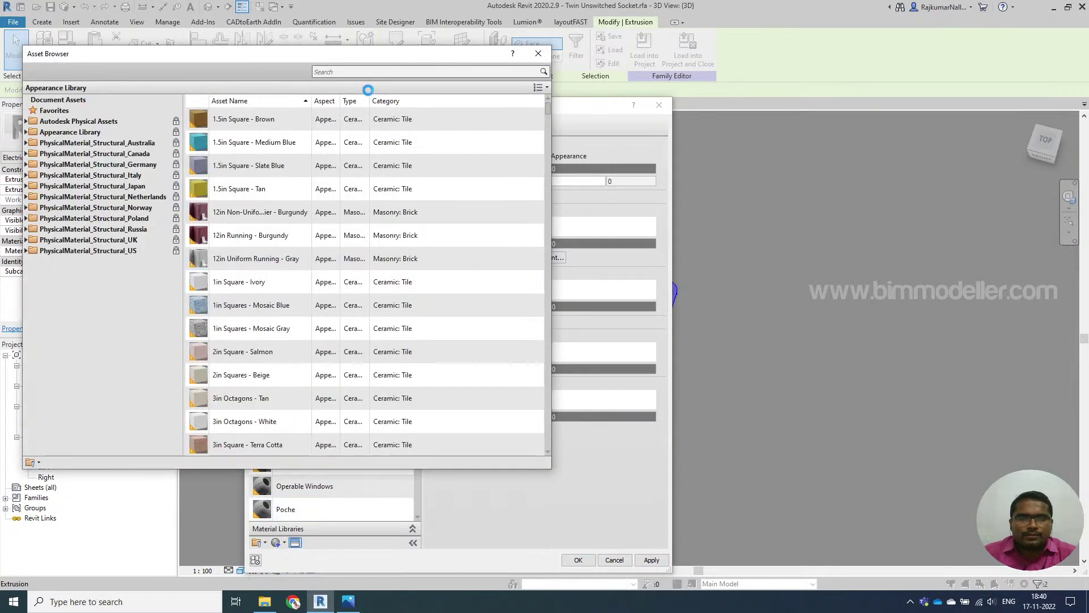
Search the assets and give Finish Plastic the ABS (White) plastic appearance
click(386, 72)
text(p)
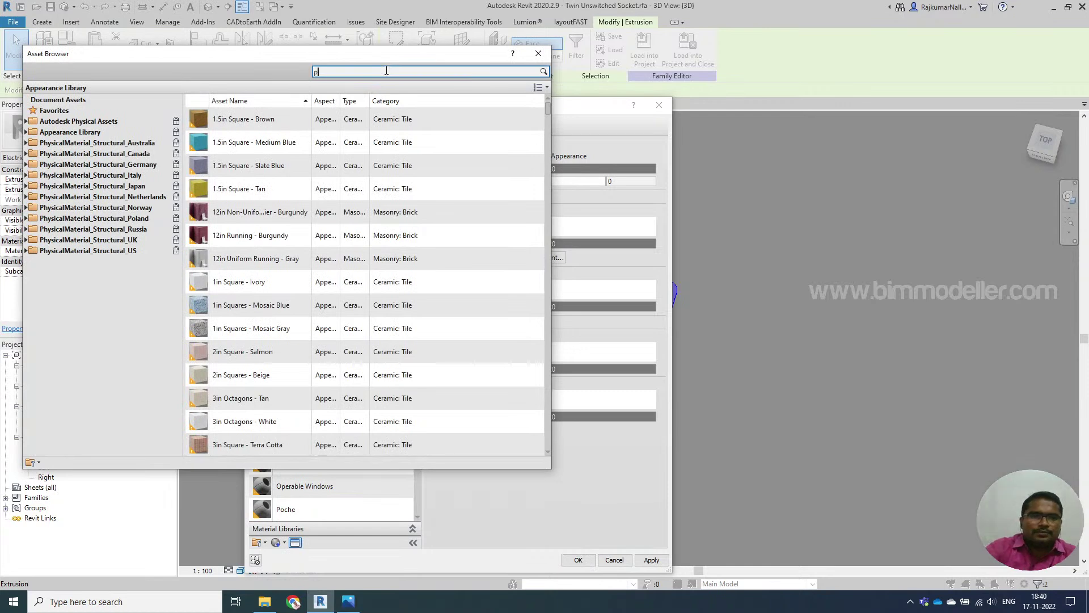
text(a)
key(BackSpace)
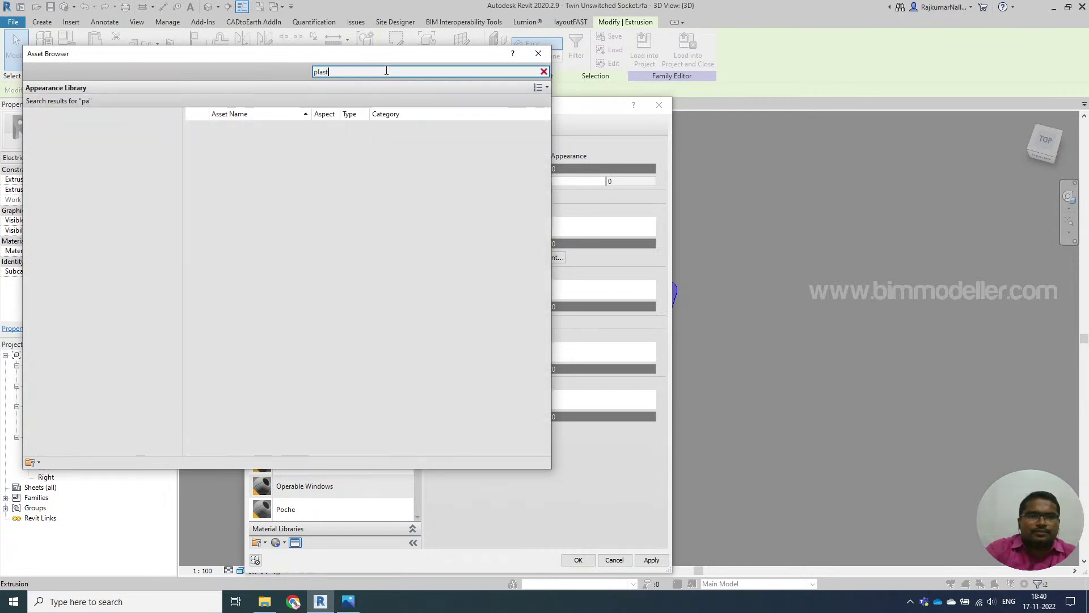
click(263, 133)
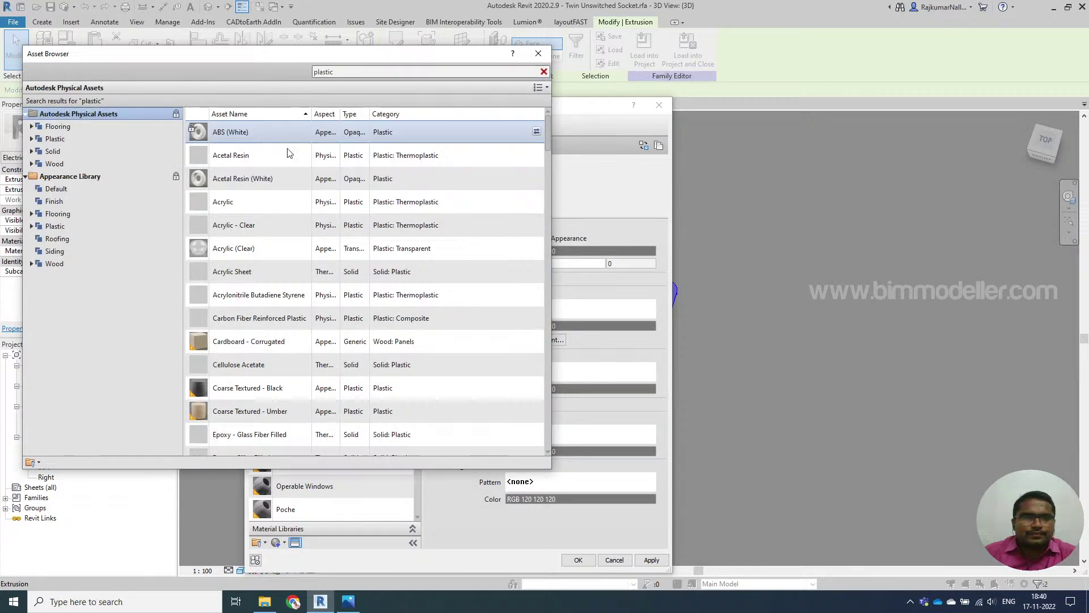
double_click(264, 134)
click(538, 53)
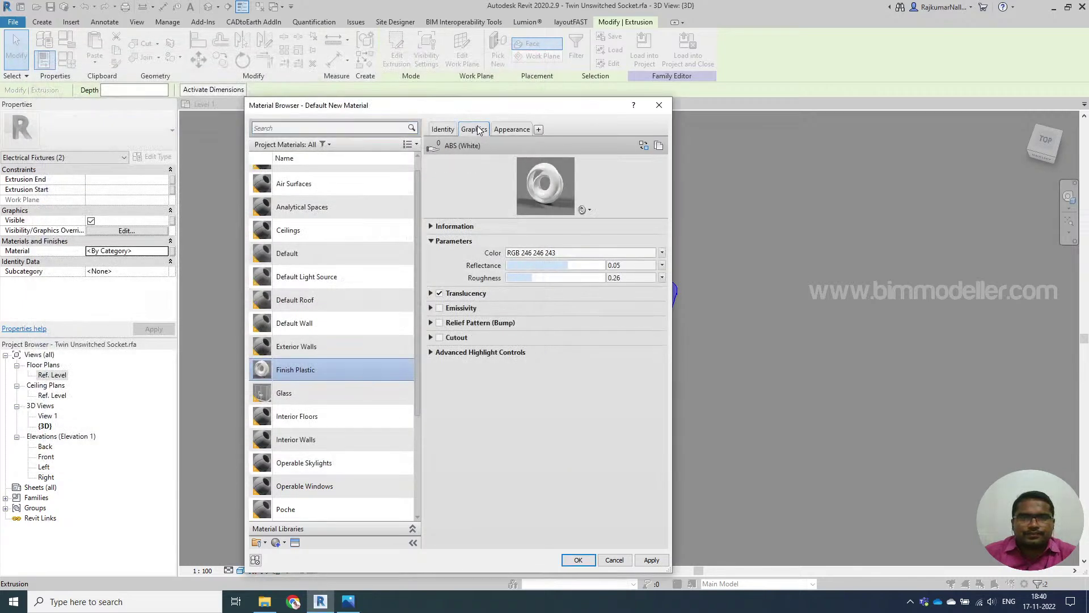
Set Finish Plastic's shading to Use Render Appearance and apply it to the plate and recesses
click(476, 129)
click(509, 156)
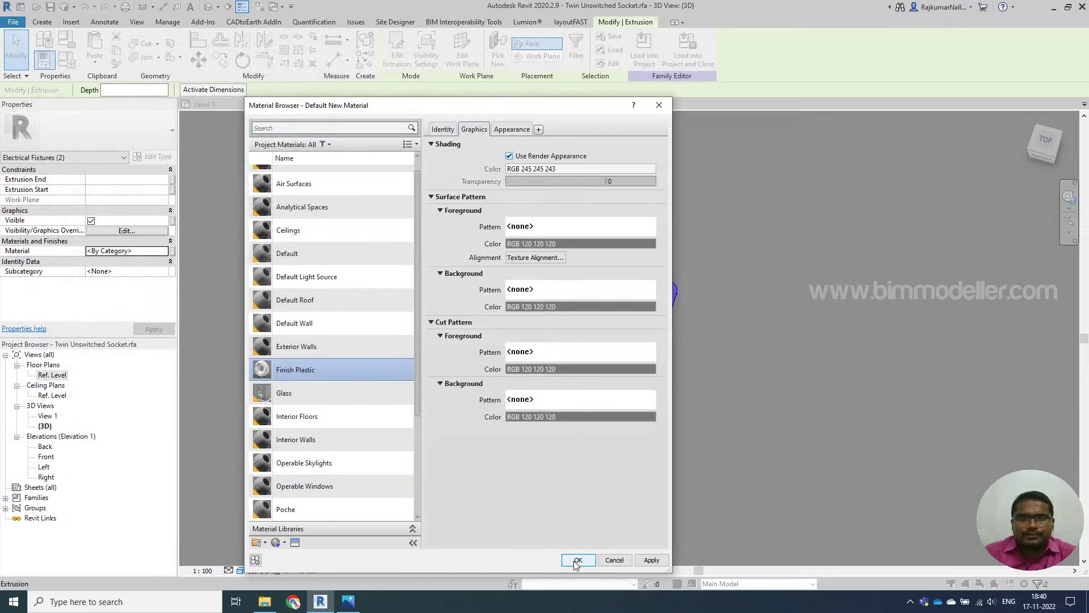
click(577, 560)
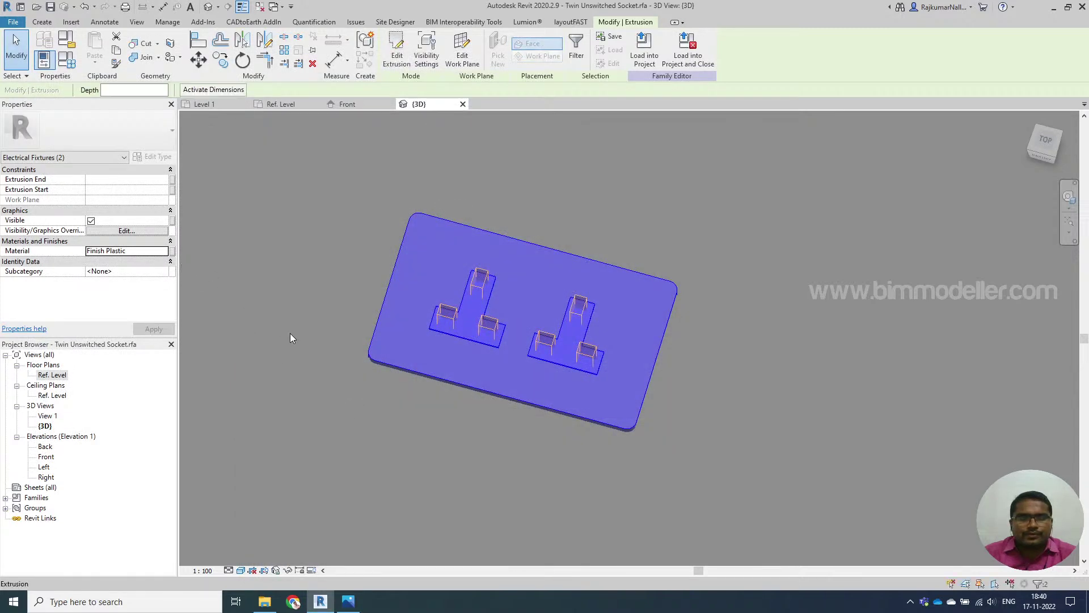
Open the Ref. Level floor plan and delete the Double Unswitched Socket.PNG reference image
click(290, 338)
shift+middle_drag(386, 392, 512, 386)
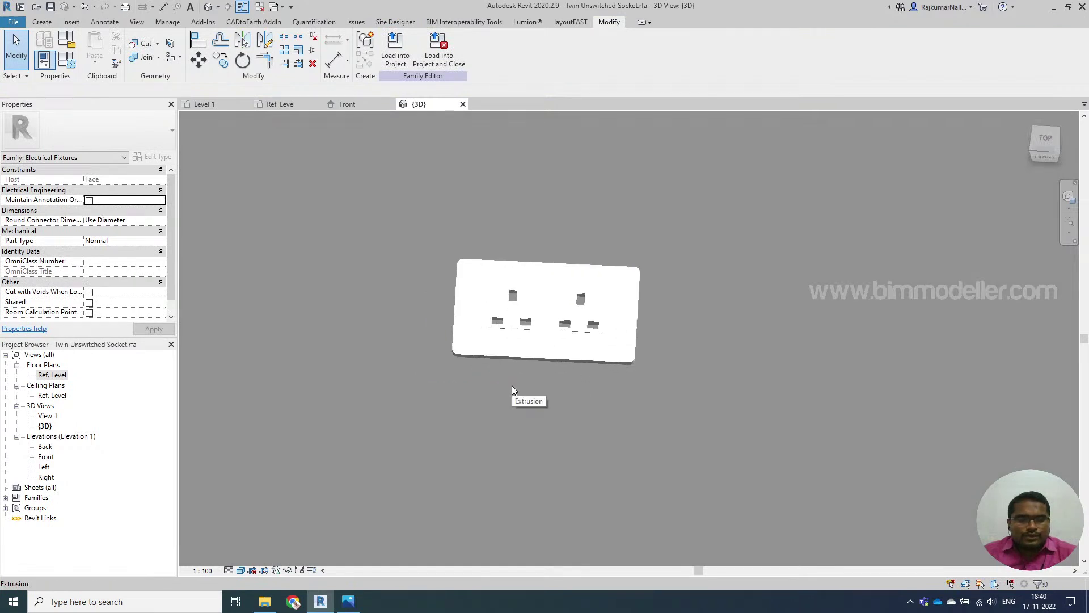
double_click(52, 375)
scroll(561, 308, down, 2)
scroll(561, 308, down, 4)
scroll(583, 372, up, 3)
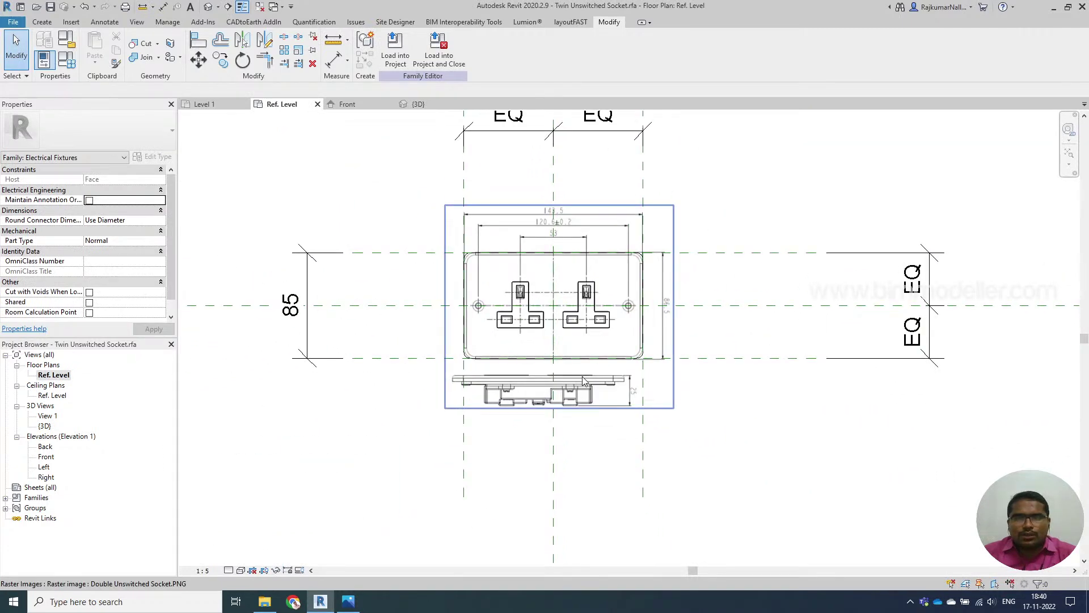
click(582, 377)
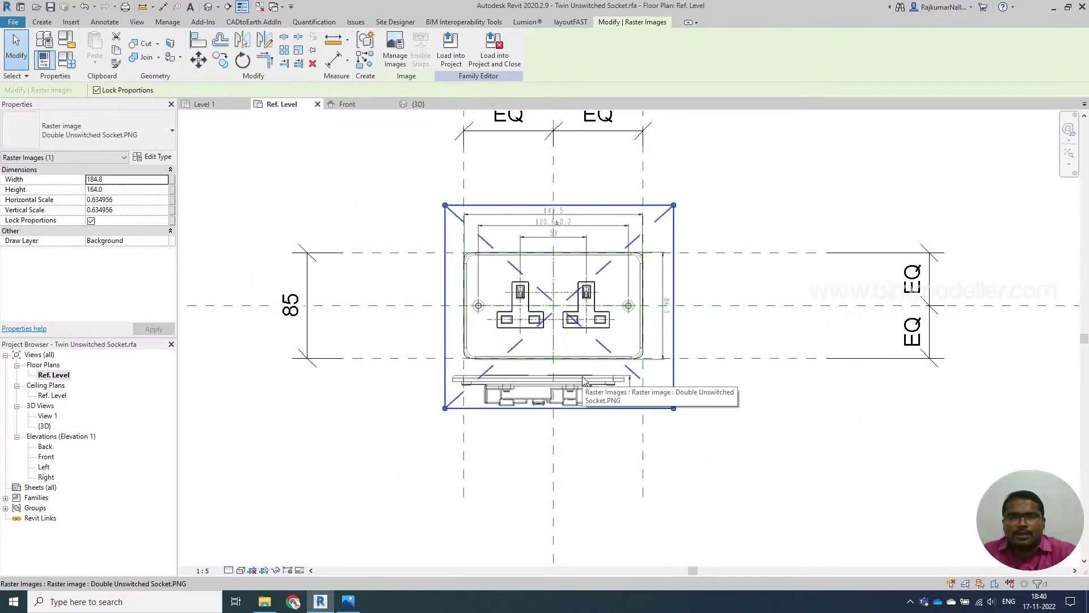
key(Delete)
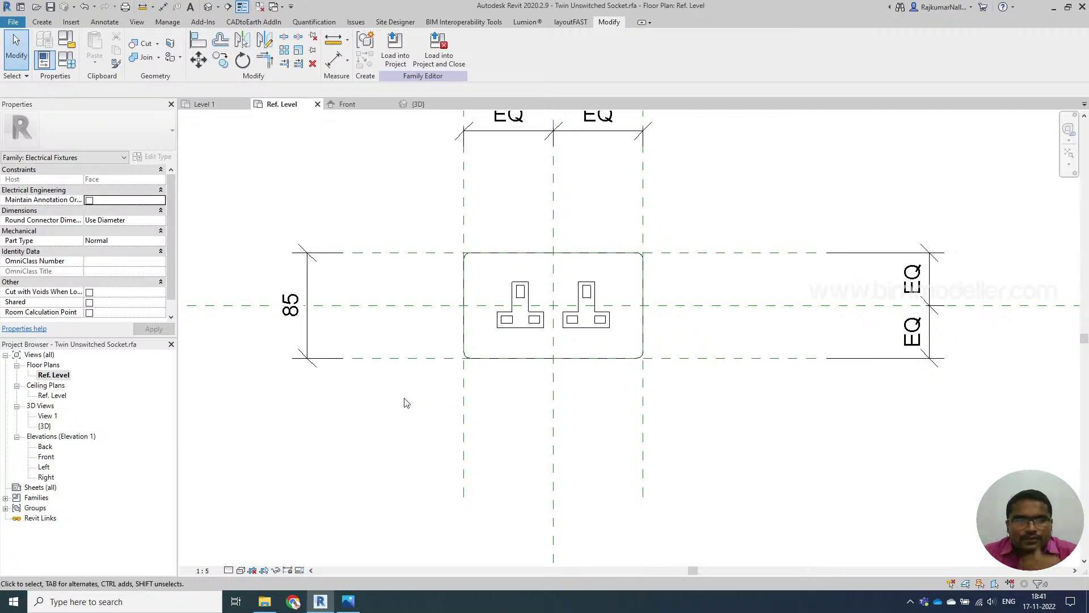
Start a new annotation symbol family, Family2, from Metric Generic Annotation.rft
click(10, 23)
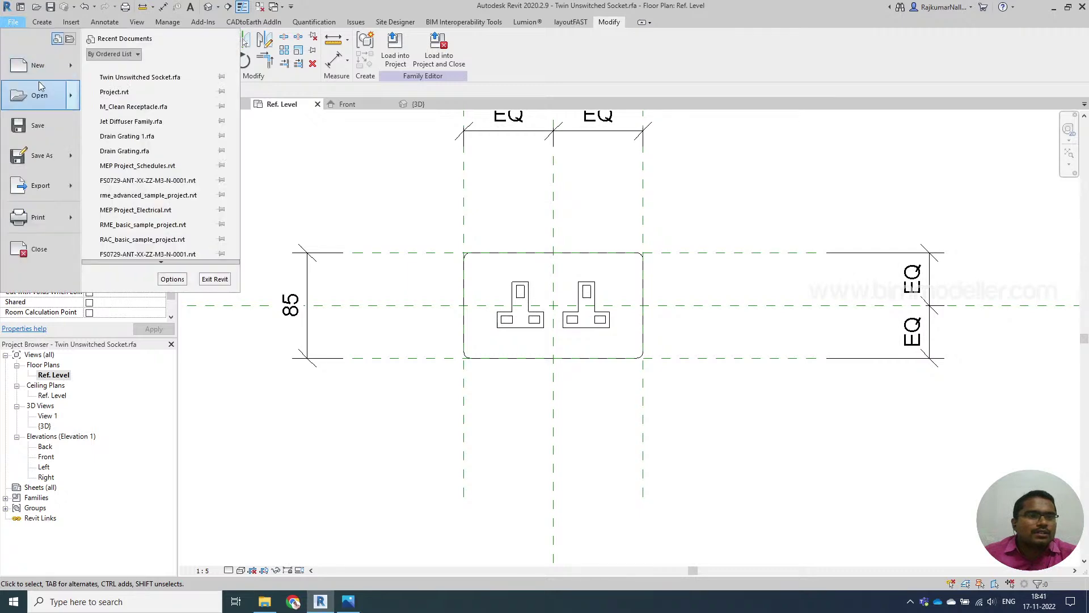
mouse_move(51, 73)
click(142, 102)
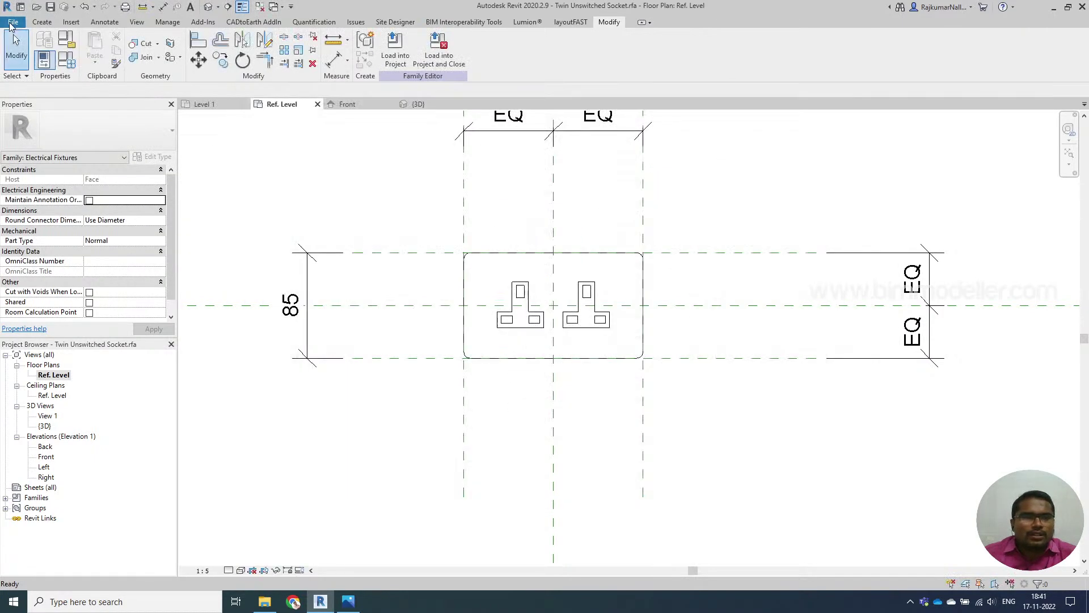
click(12, 22)
mouse_move(38, 79)
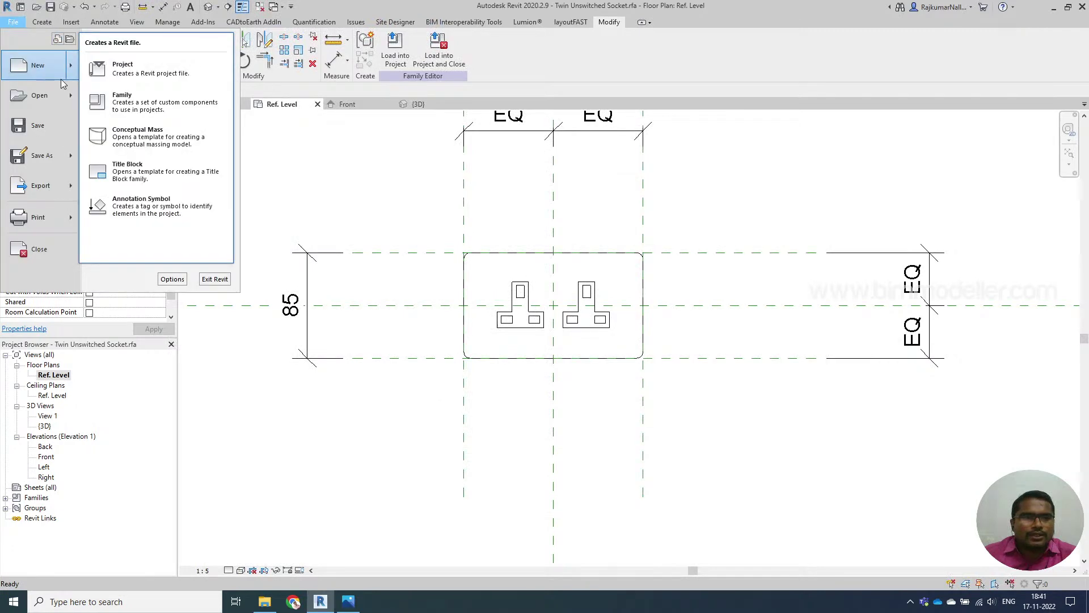
click(155, 211)
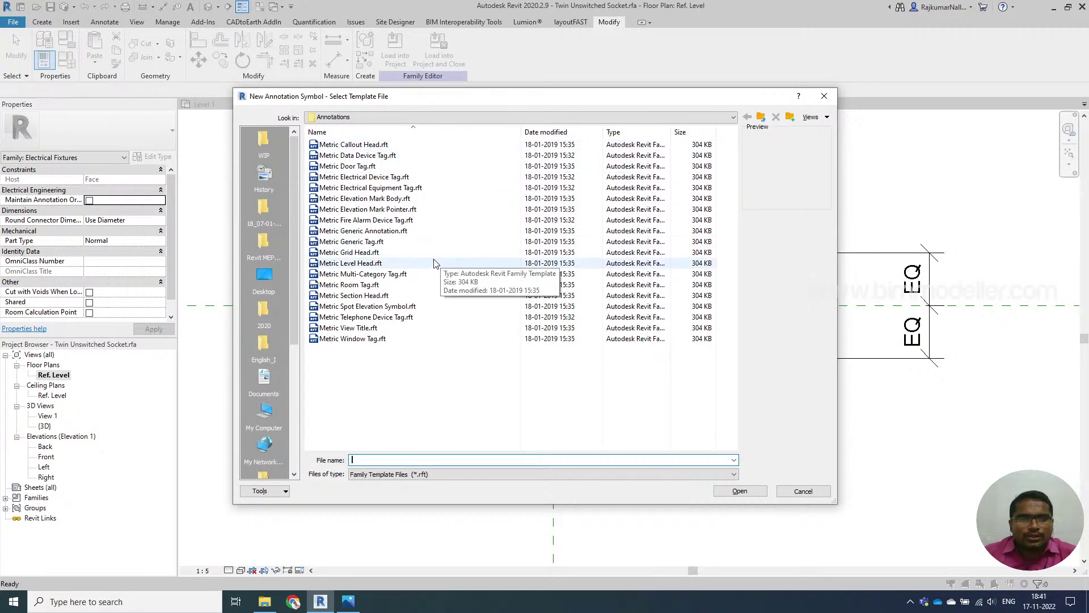
click(415, 233)
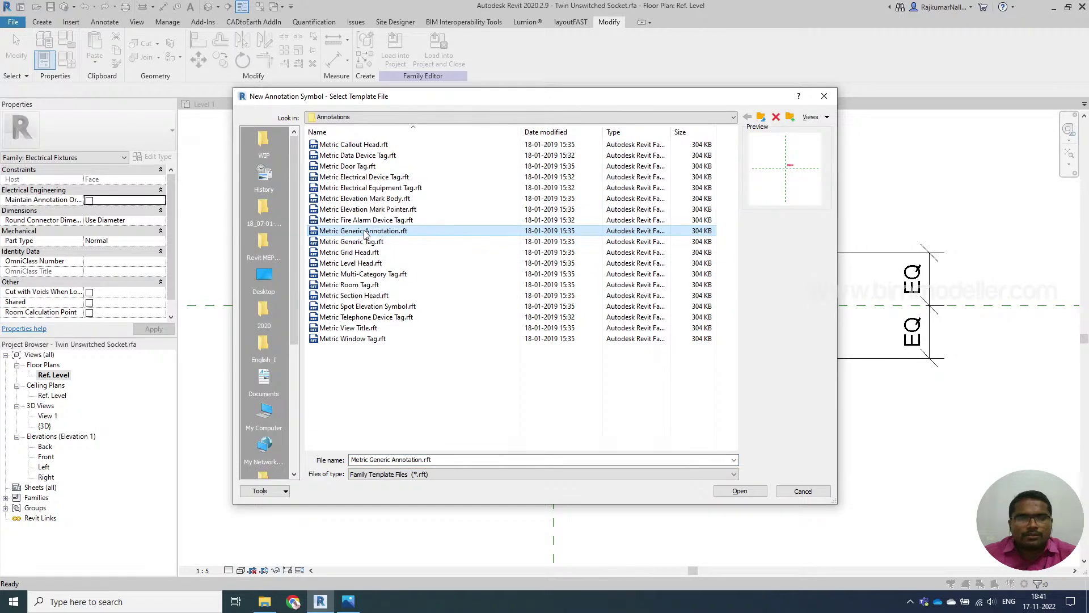
click(734, 497)
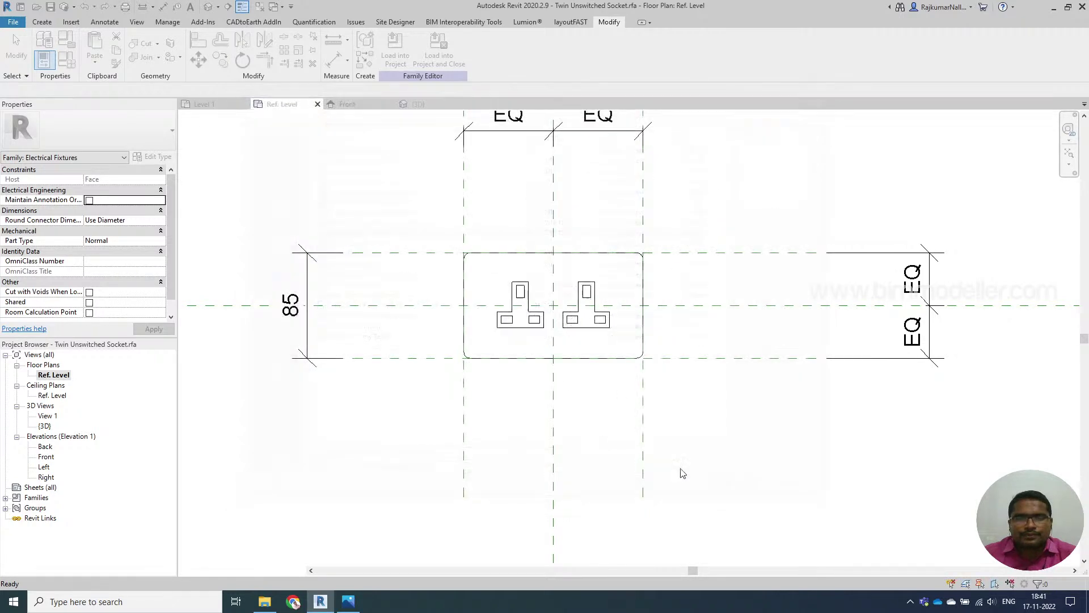
scroll(654, 361, up, 4)
Delete the template's red instruction note, leaving just the two crossing reference planes
click(657, 290)
scroll(656, 289, up, 3)
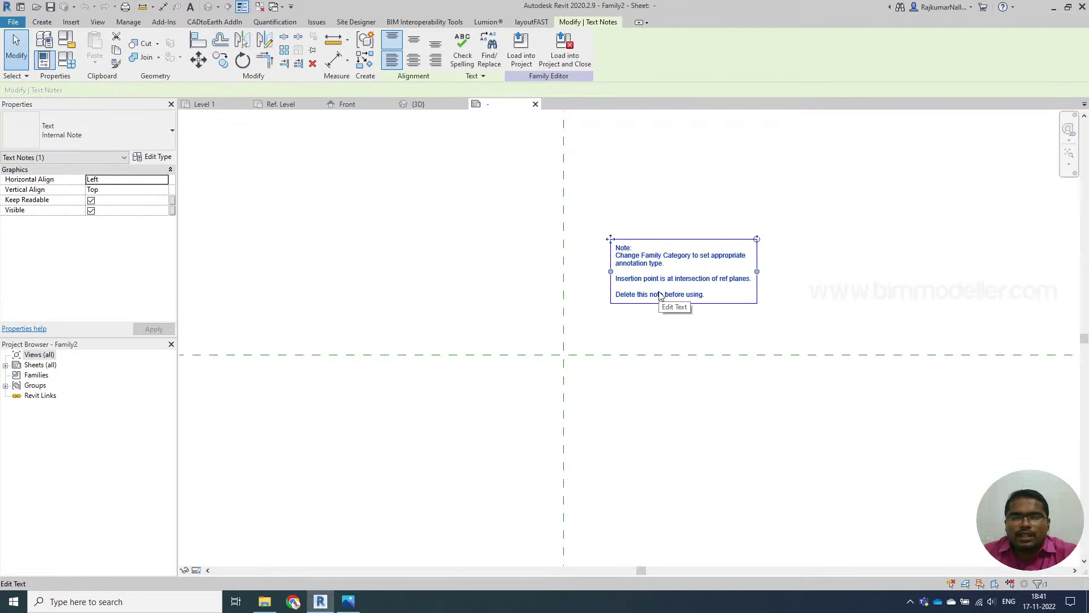
key(Delete)
middle_drag(618, 323, 508, 458)
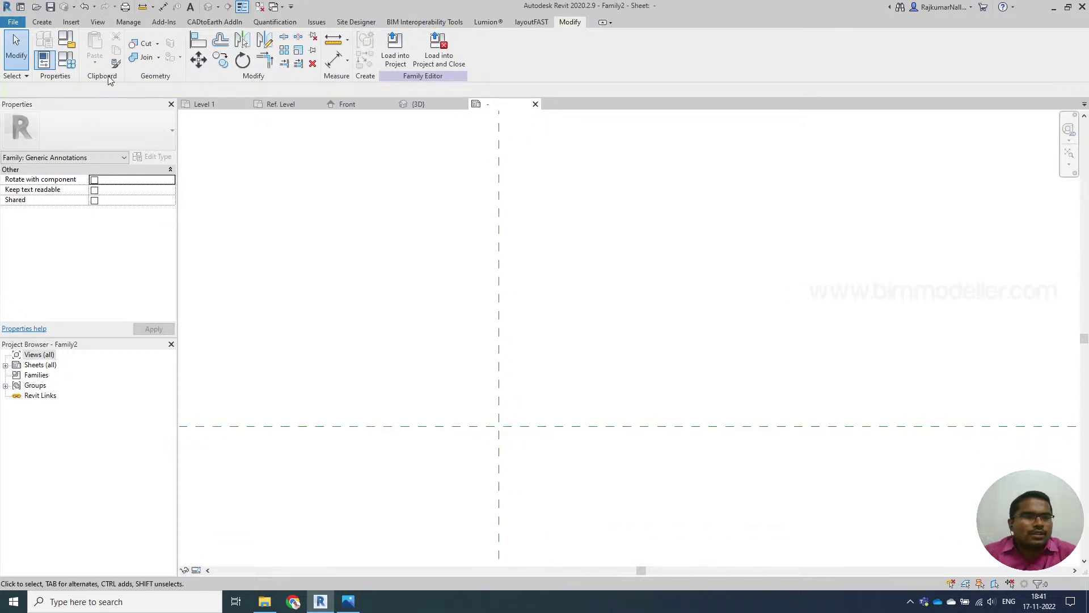
click(45, 23)
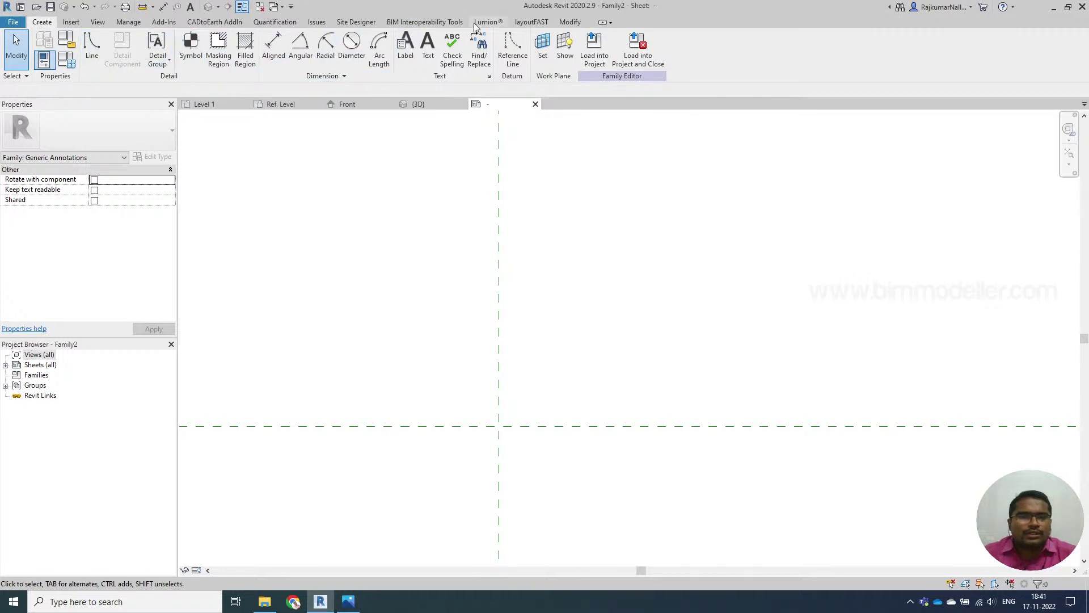
Draw an annotation-line circle of 3.5 mm radius centred where the reference planes cross
click(96, 59)
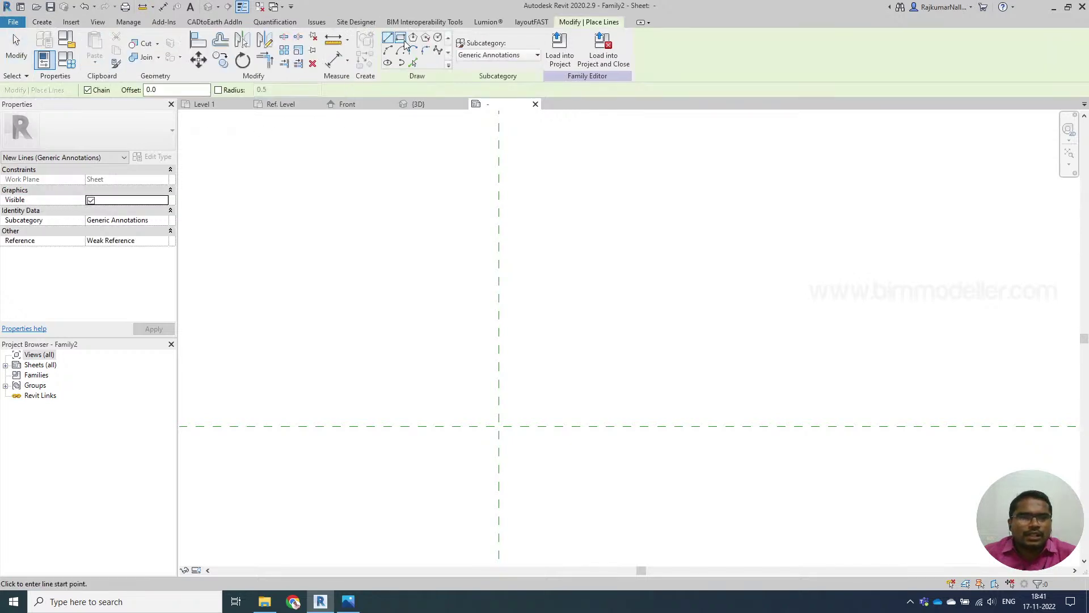
click(437, 38)
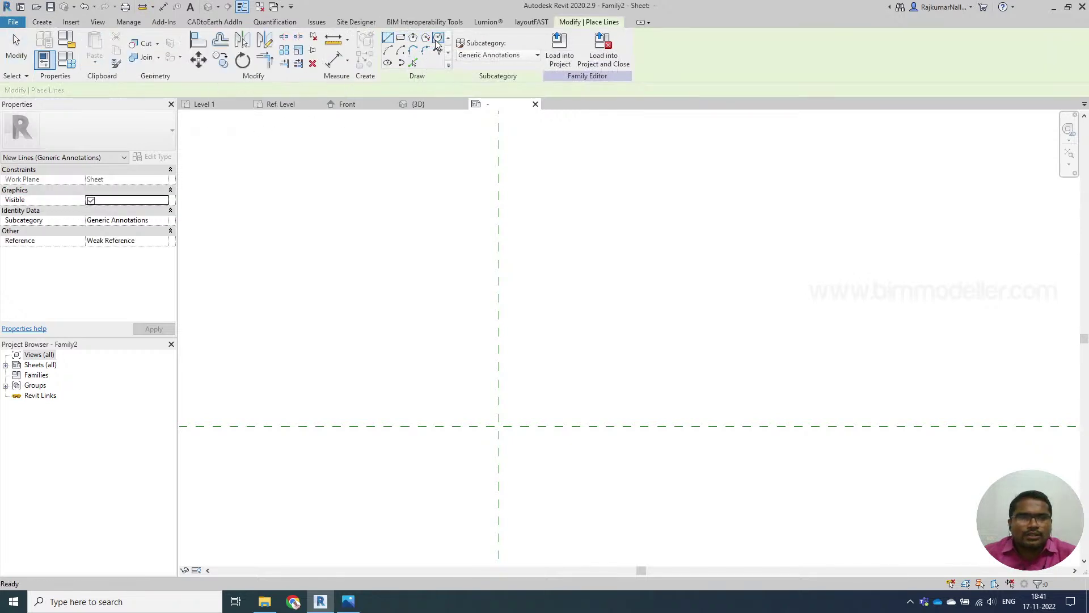
middle_drag(473, 353, 523, 307)
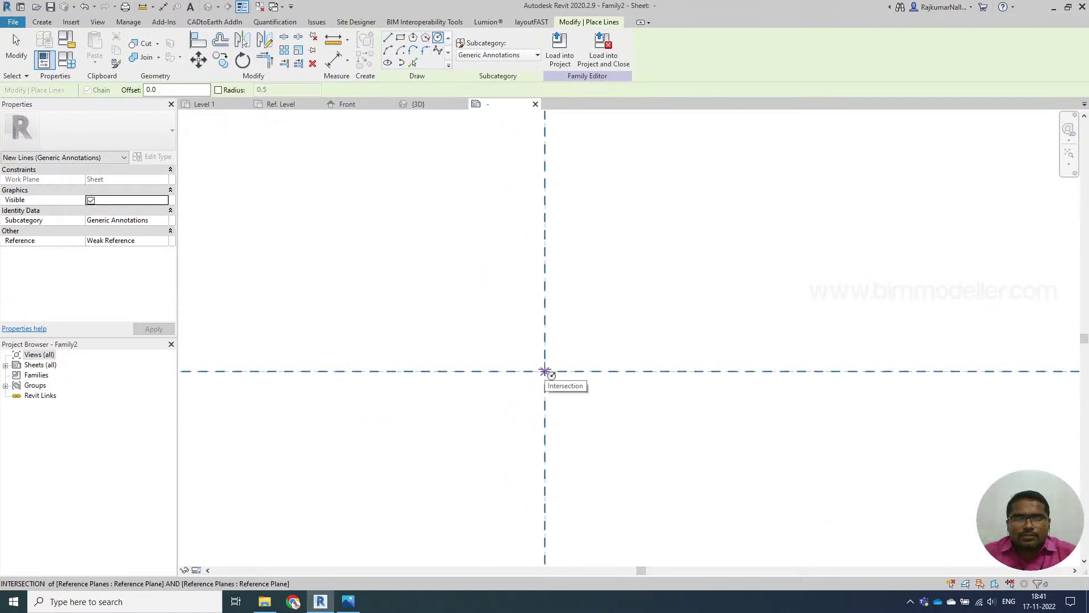
click(544, 371)
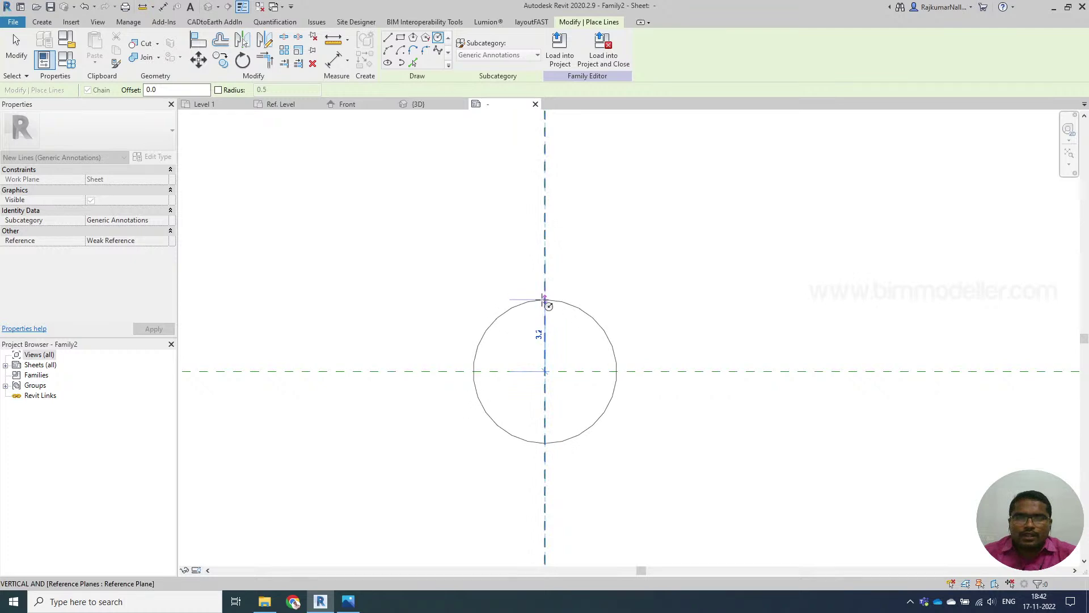
text(3.5mm)
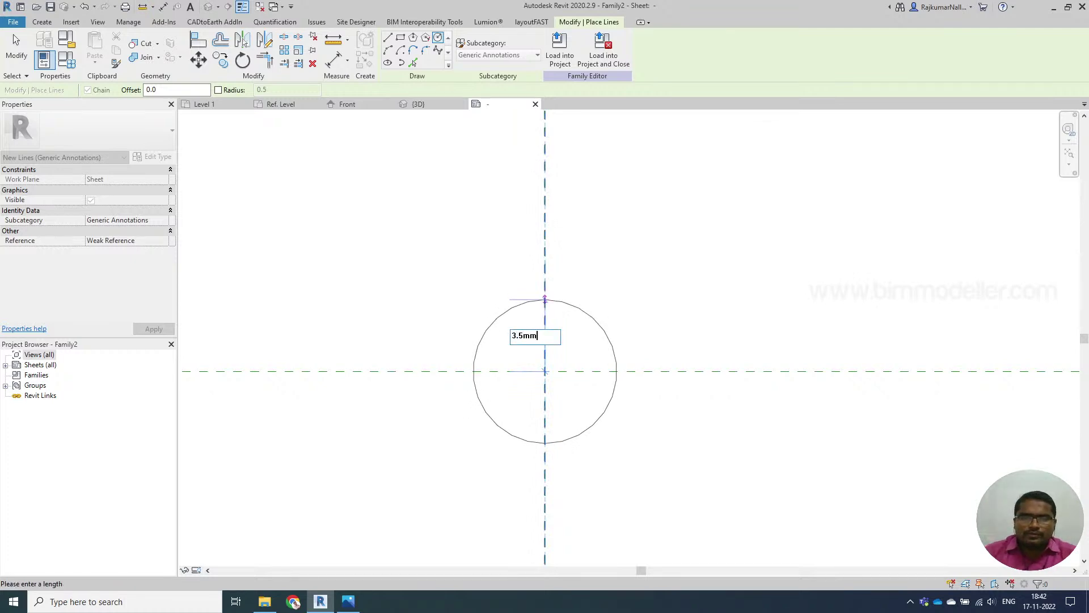
key(Return)
key(Escape)
key(Escape)
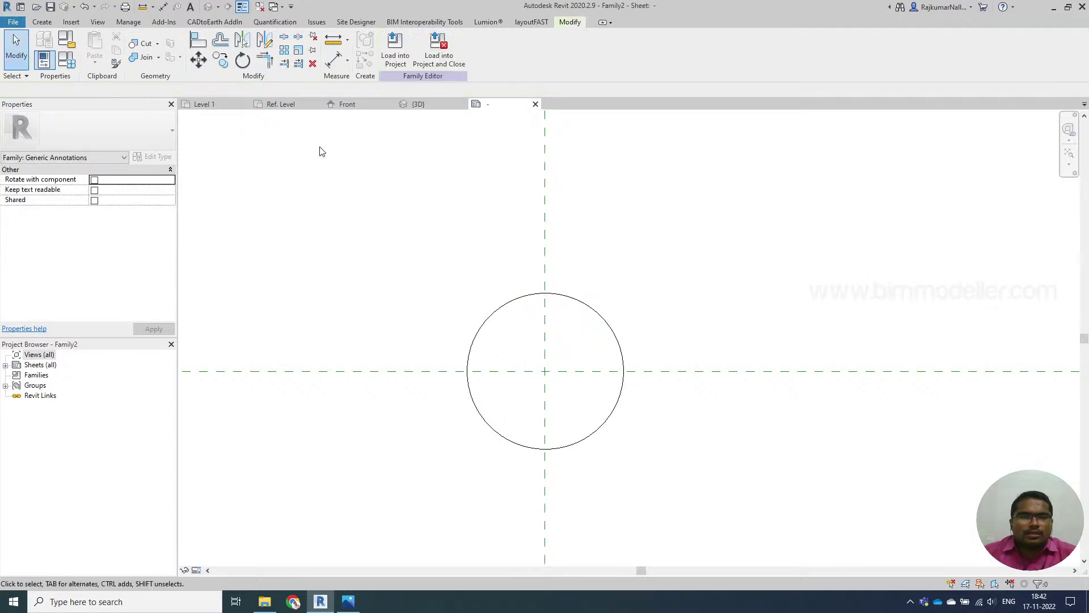
Draw a vertical annotation line rising from the top of the circle
click(42, 22)
click(93, 48)
click(545, 293)
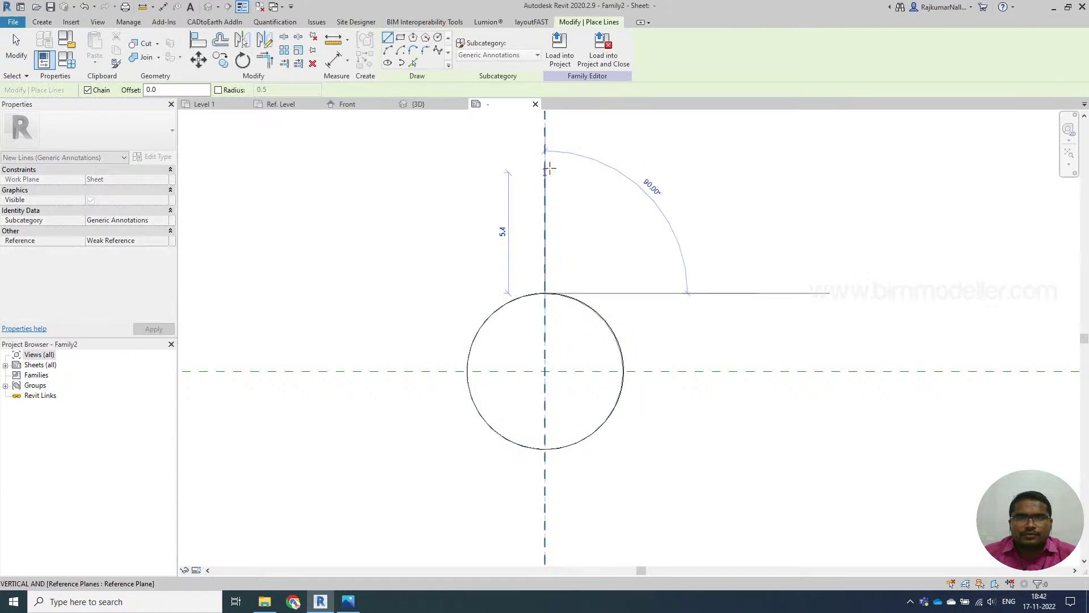
click(544, 215)
key(Escape)
key(Escape)
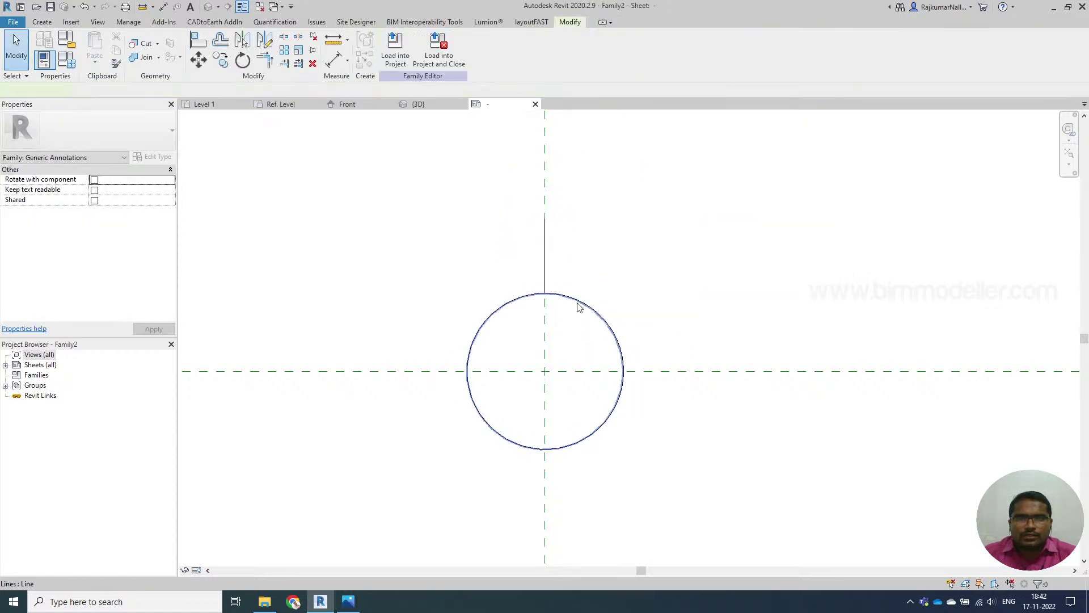
Change the circle's radius dimension to 2
click(550, 290)
click(545, 286)
key(Escape)
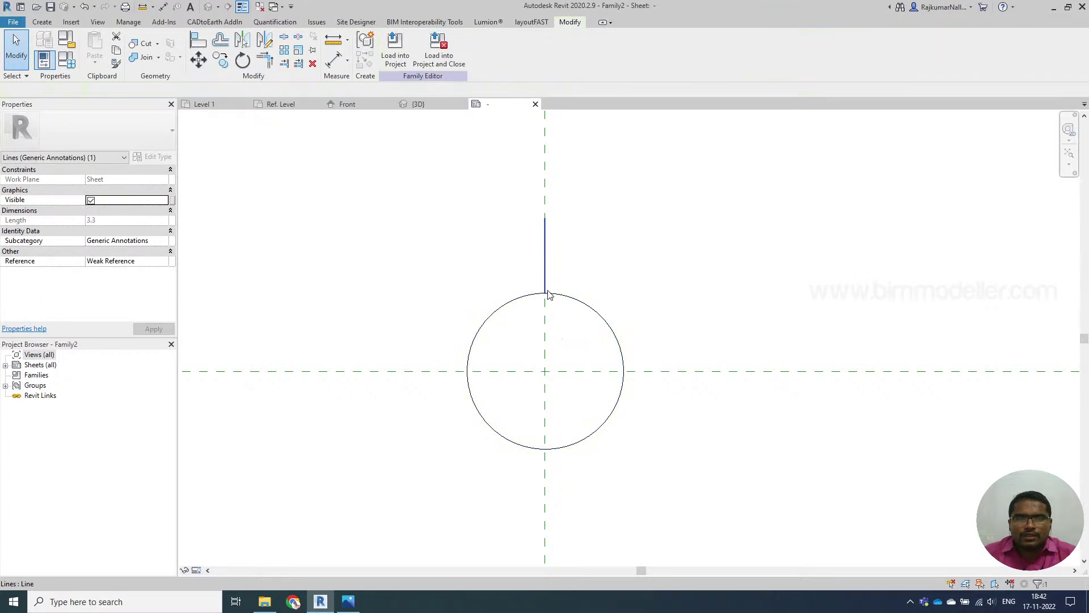
click(559, 296)
click(569, 339)
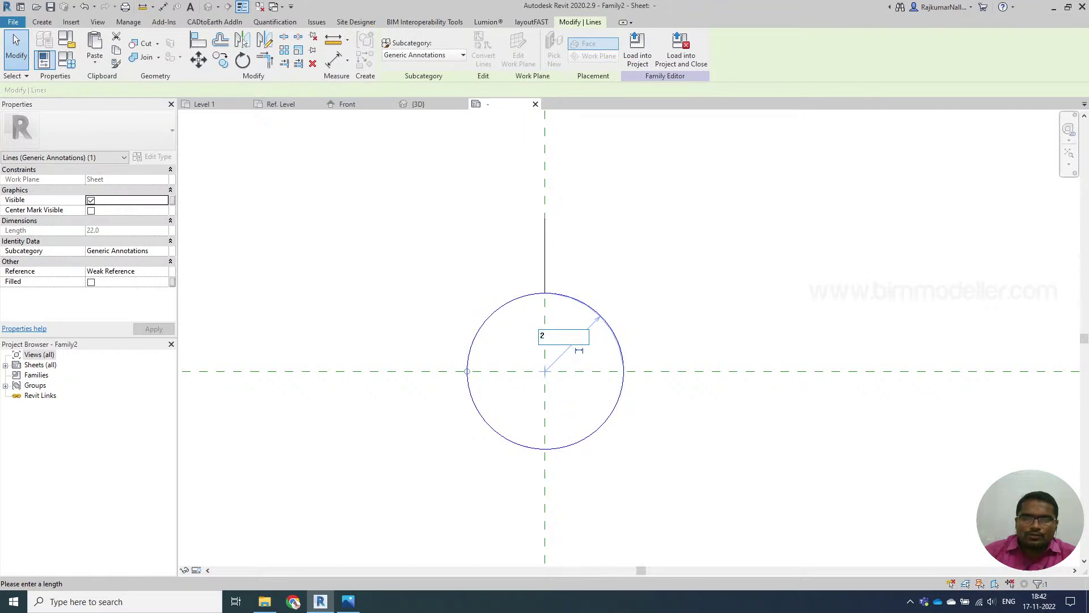
text(2)
key(Return)
Shorten the vertical line above the circle to 1.5
click(545, 278)
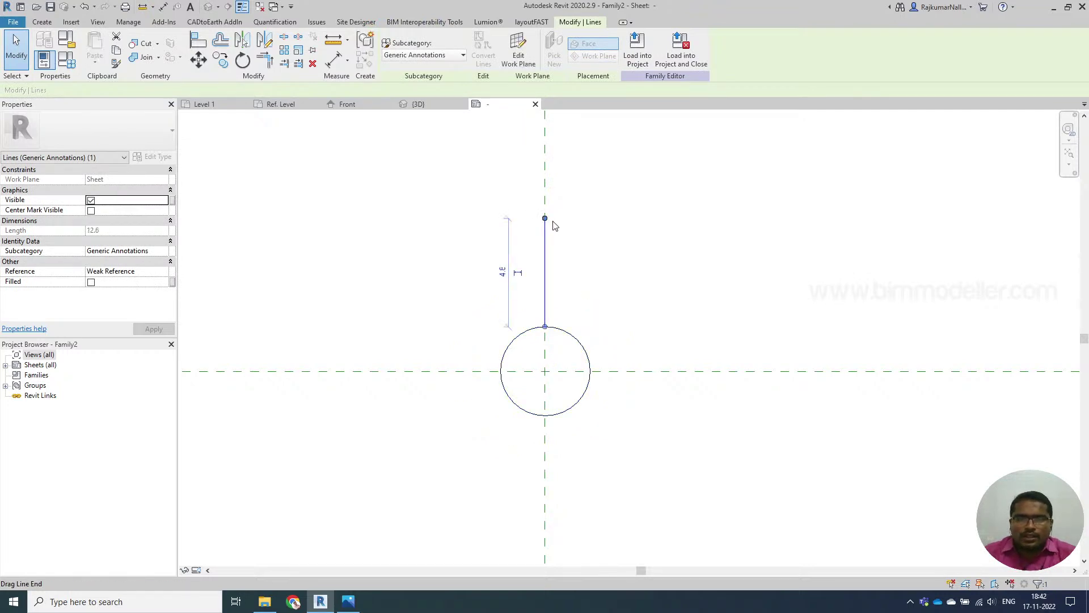
drag(545, 218, 545, 292)
click(606, 344)
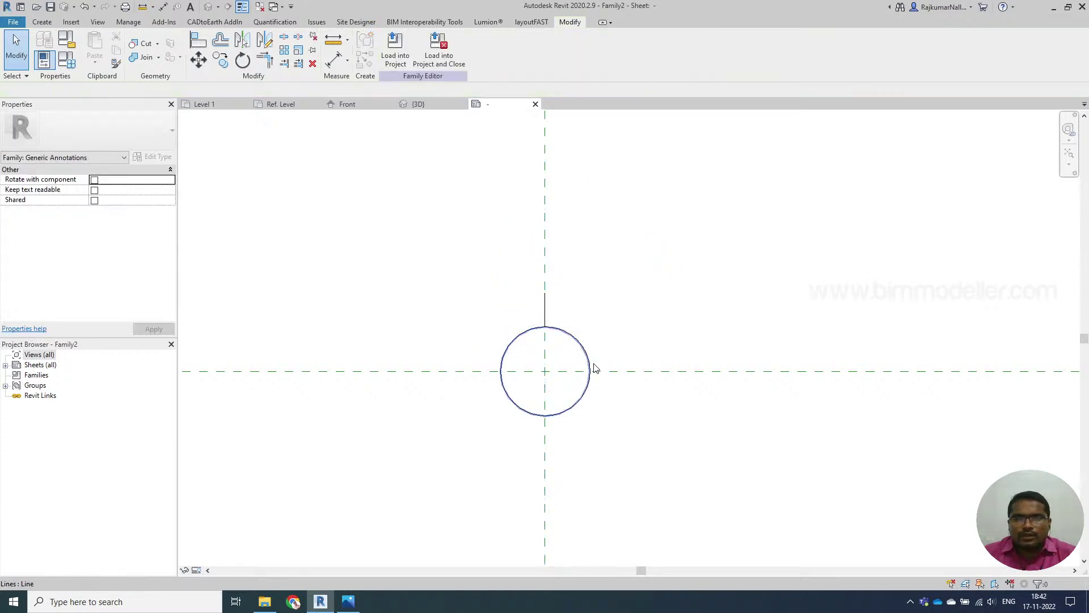
click(42, 22)
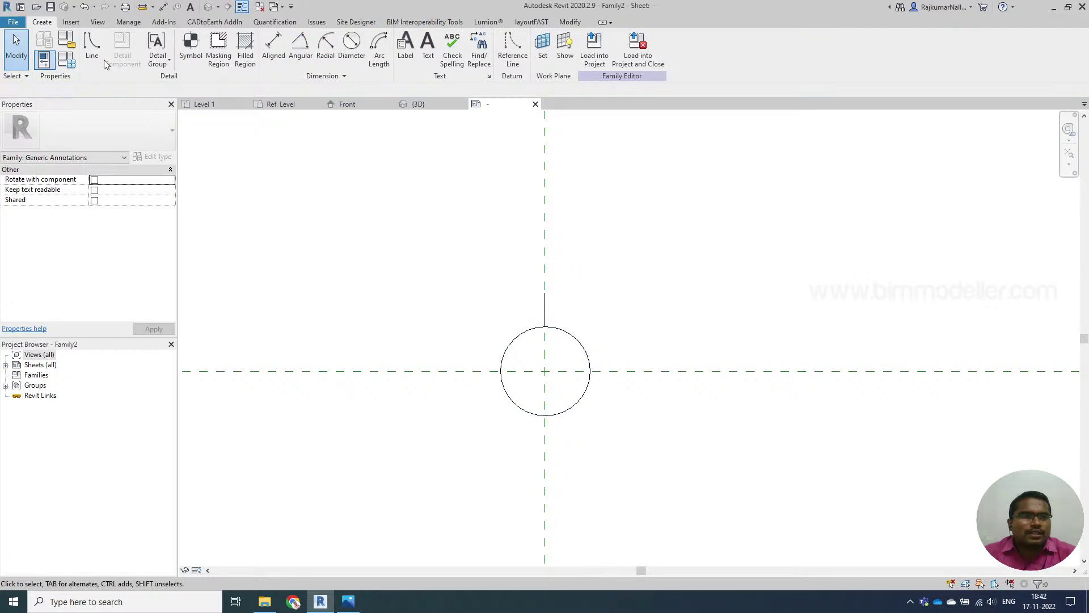
Draw a horizontal line across the circle along its diameter
click(92, 50)
click(501, 371)
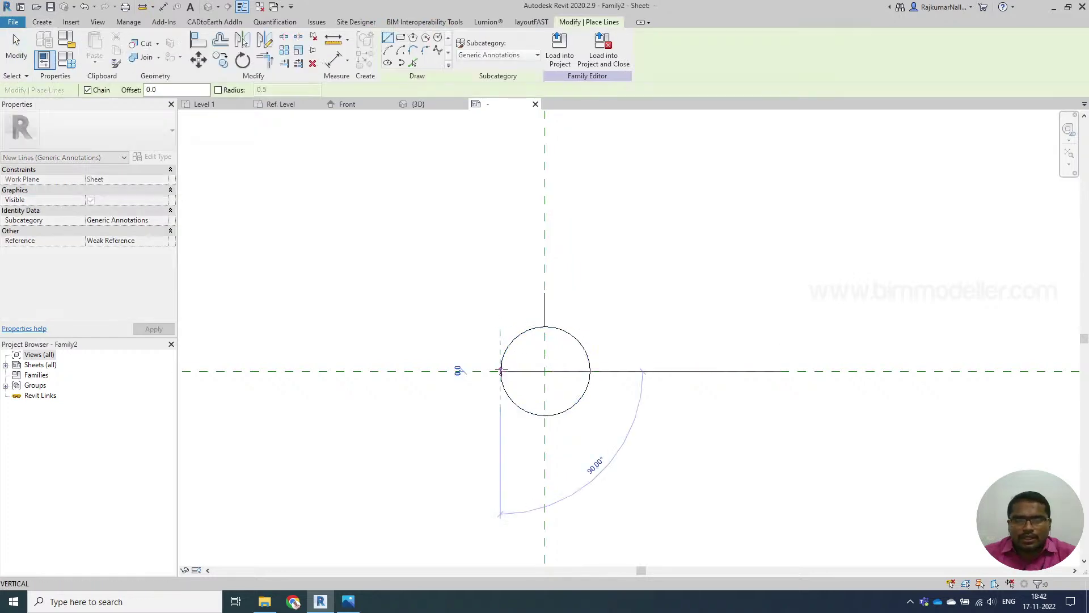
key(Escape)
key(Escape)
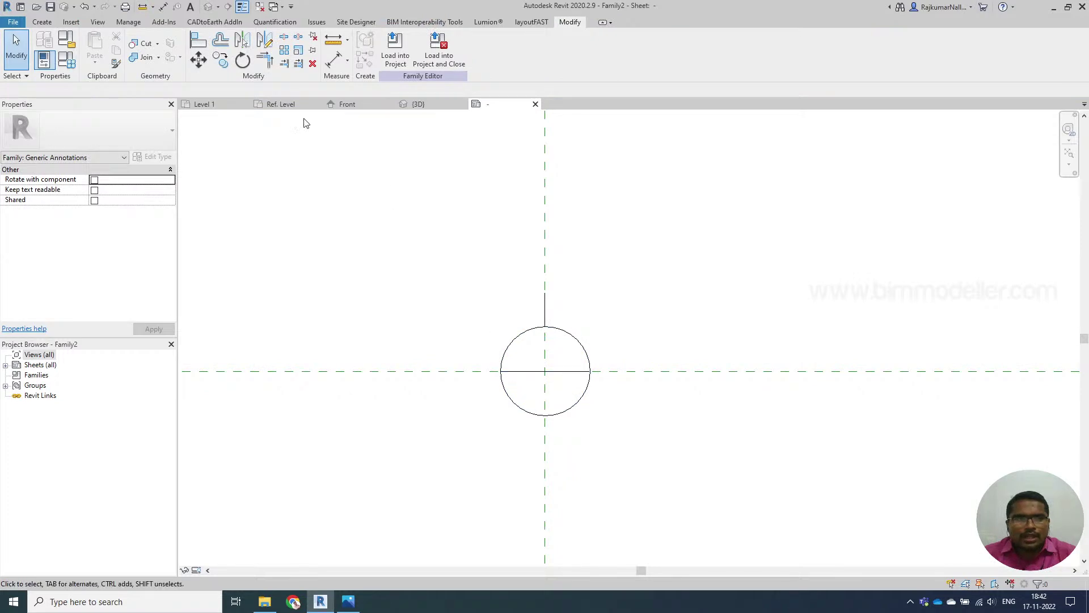
Trim the circle to its upper half against the horizontal line with Trim/Extend to Corner
click(264, 60)
click(510, 370)
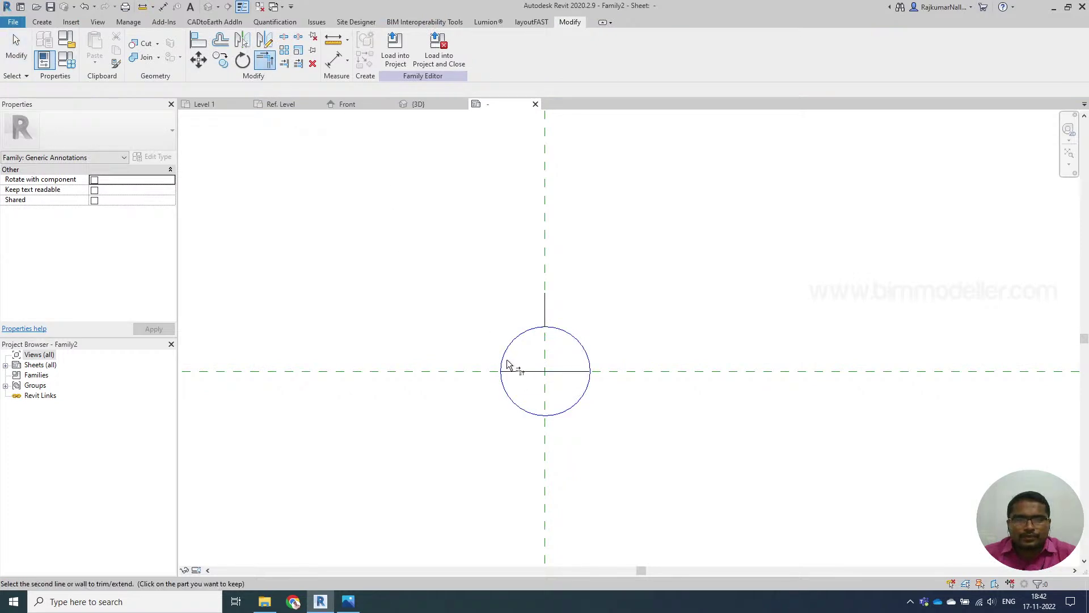
click(589, 366)
key(Escape)
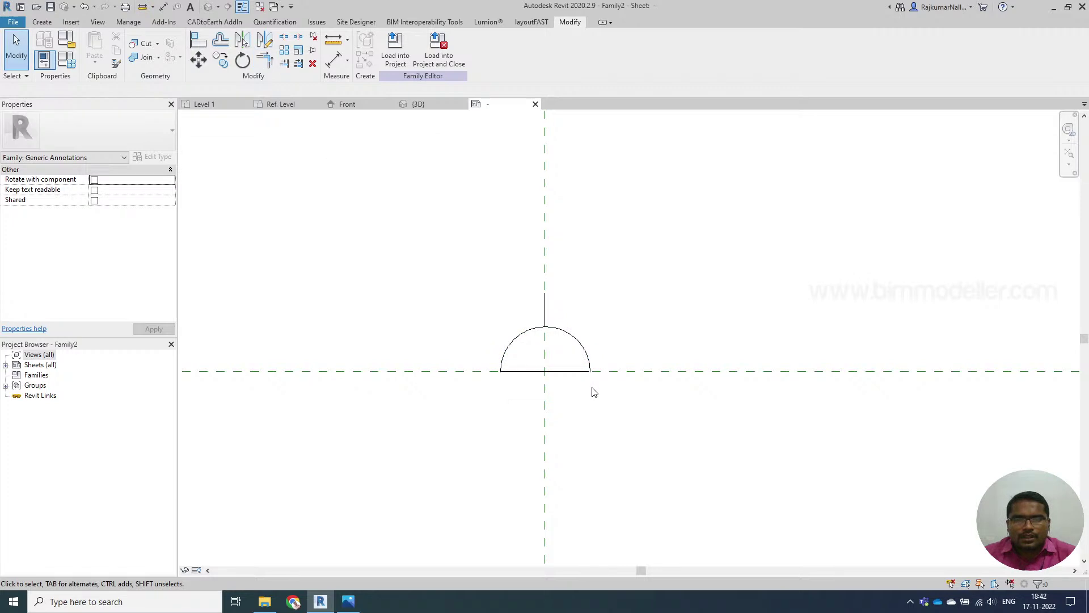
middle_drag(636, 349, 671, 369)
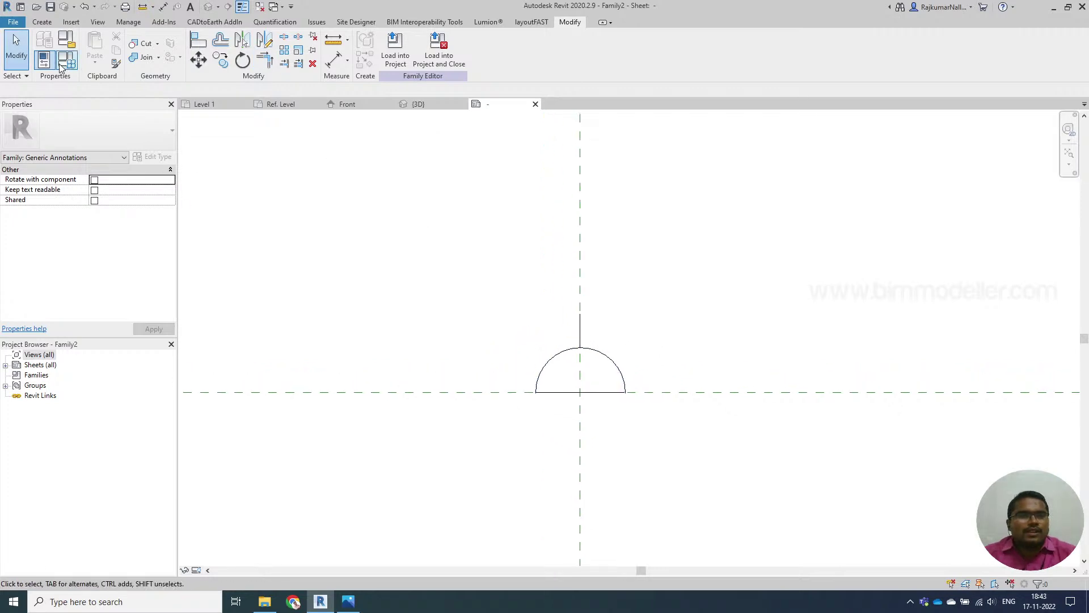
click(42, 22)
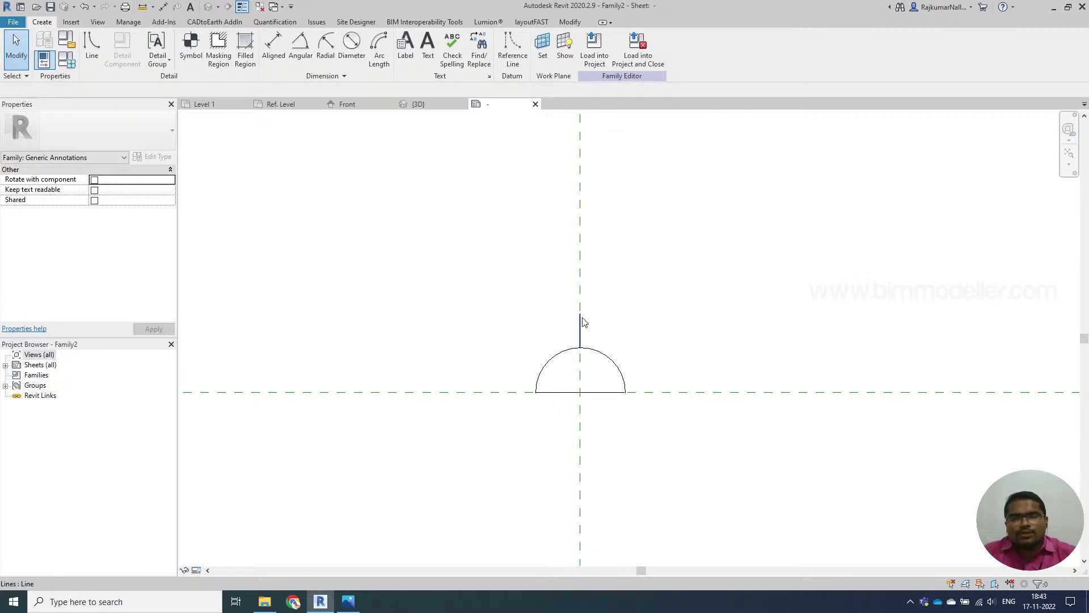
Place a label above the semicircle and start a new label parameter named Lebel
click(401, 57)
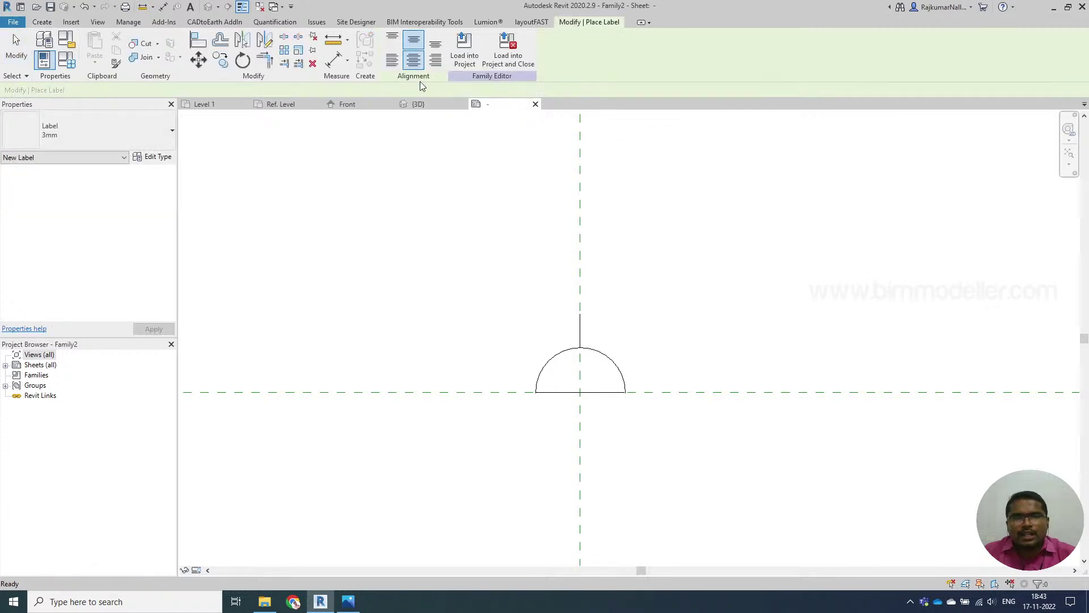
click(636, 311)
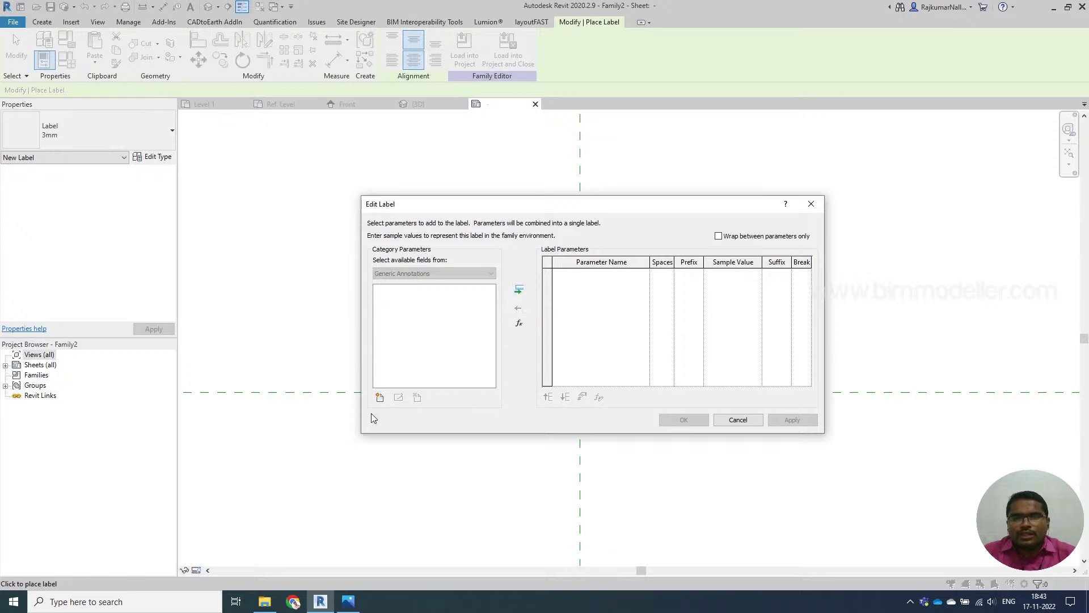
click(379, 398)
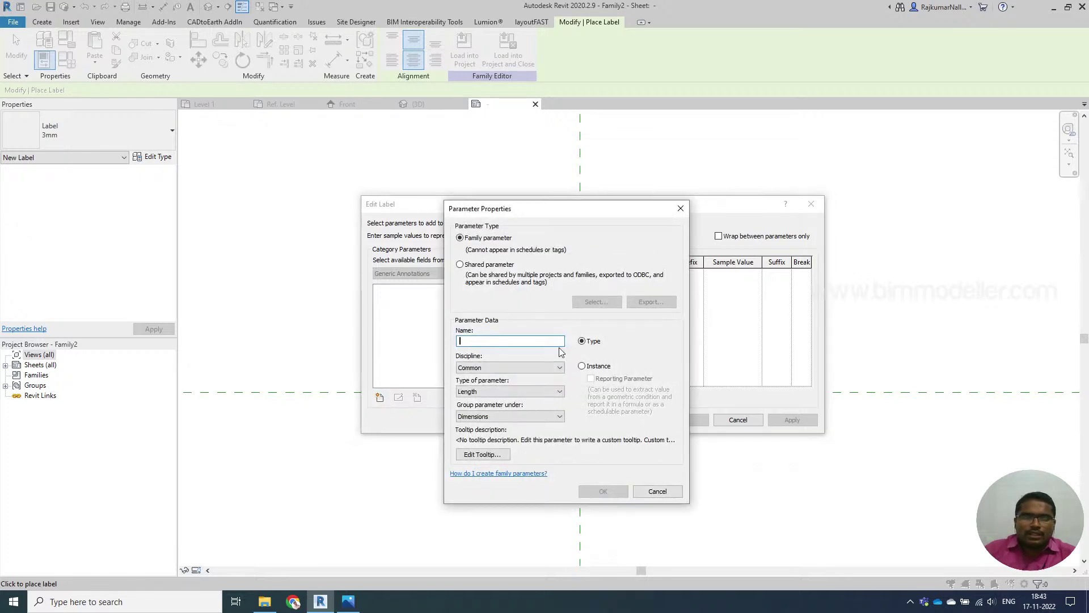
text(Lebel)
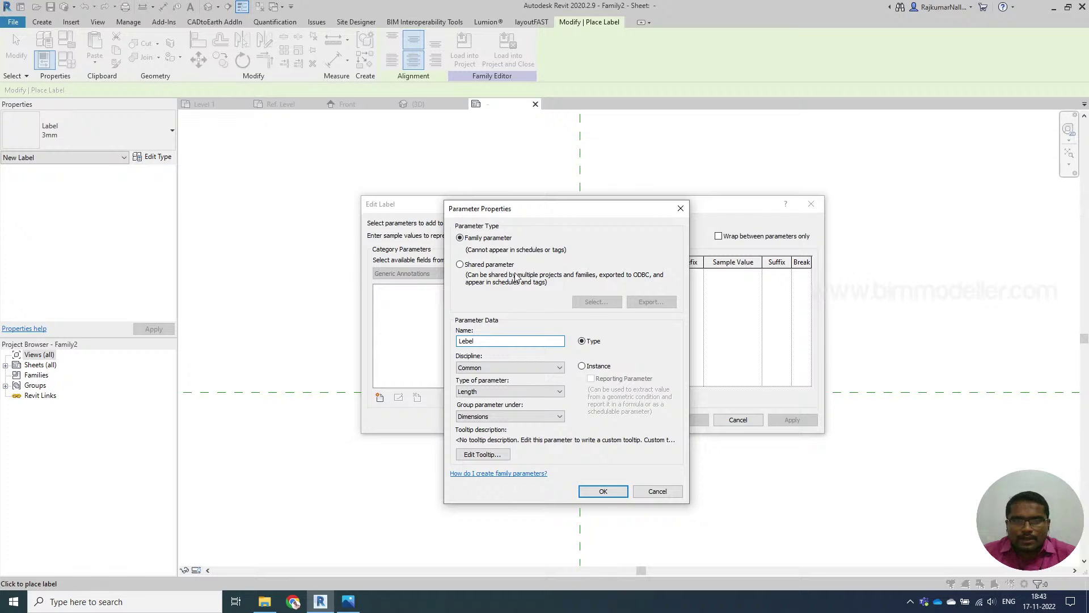
Make Lebel a Text-type parameter and add it to the label
click(542, 391)
click(543, 391)
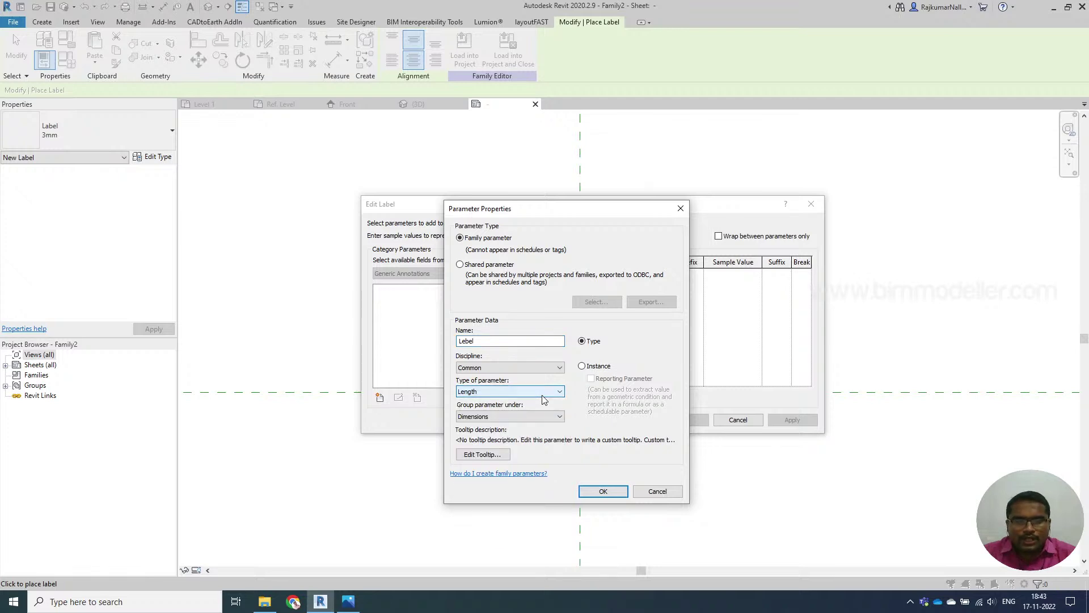
click(543, 394)
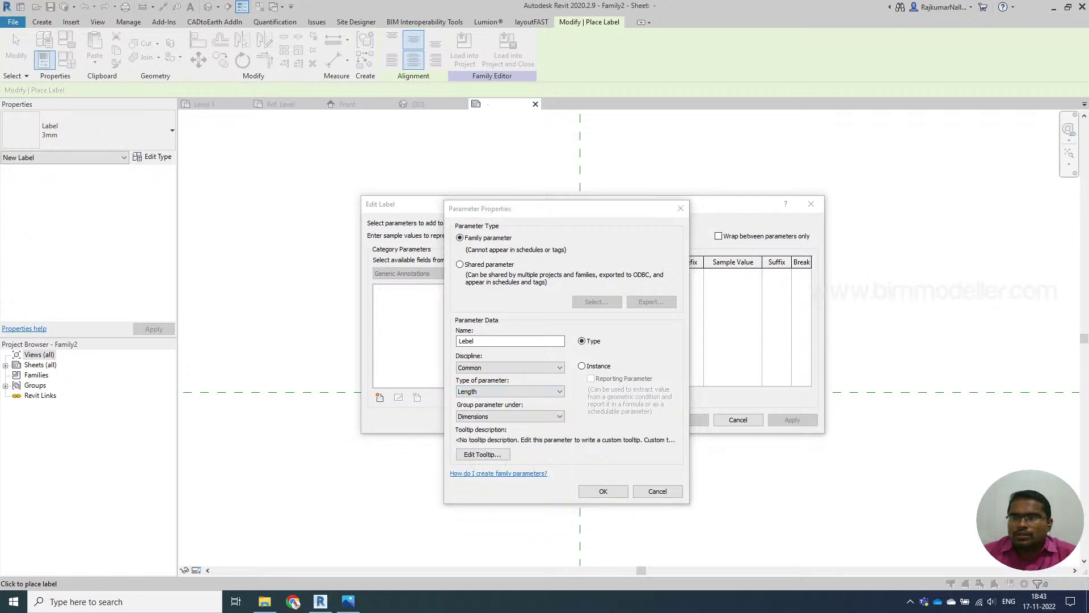
click(498, 359)
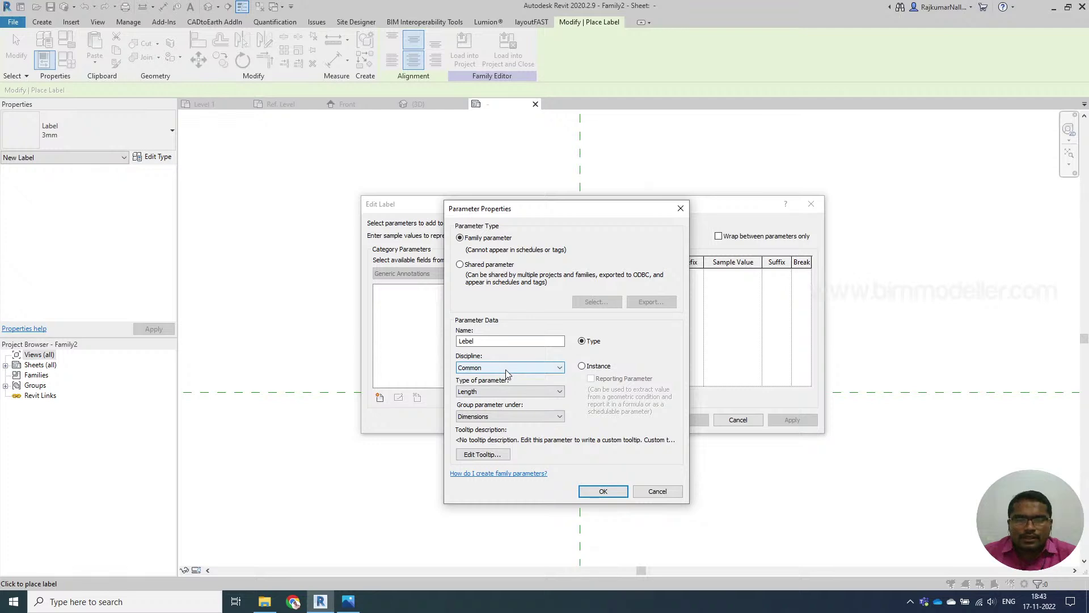
click(511, 392)
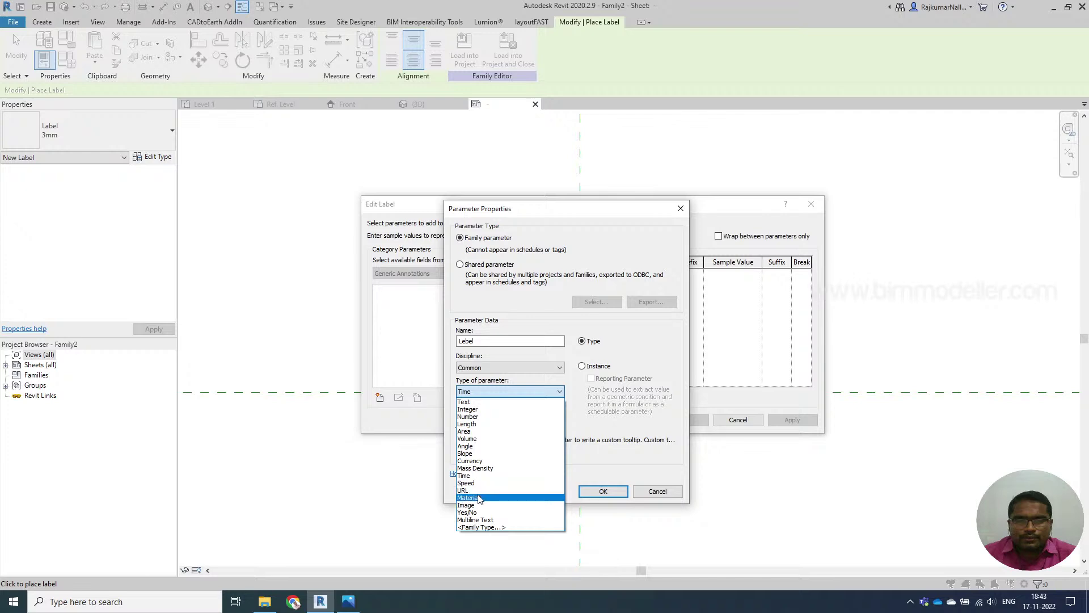
click(506, 402)
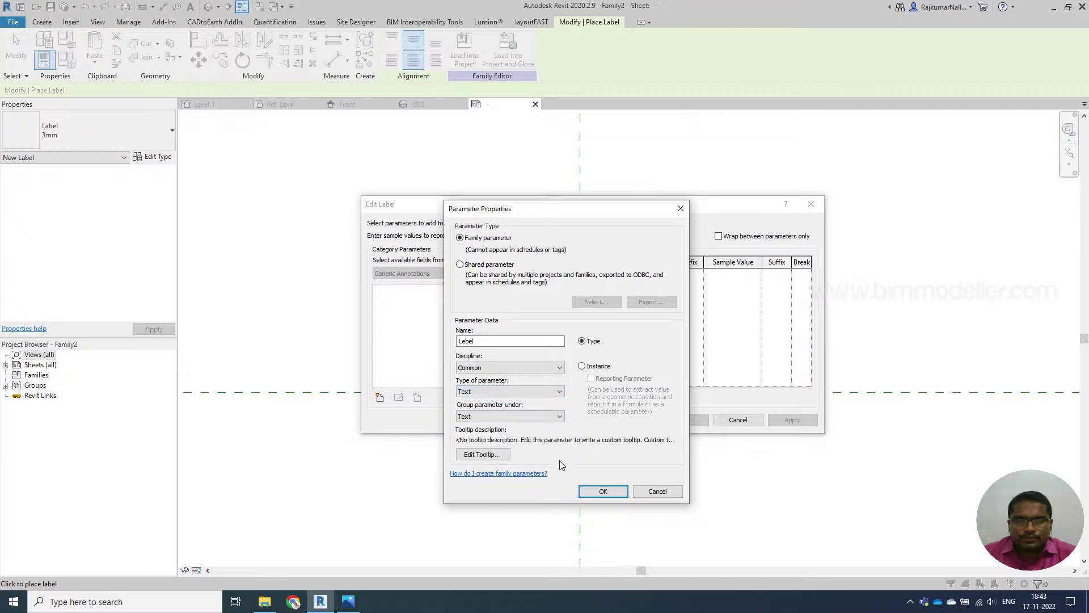
click(602, 491)
click(519, 290)
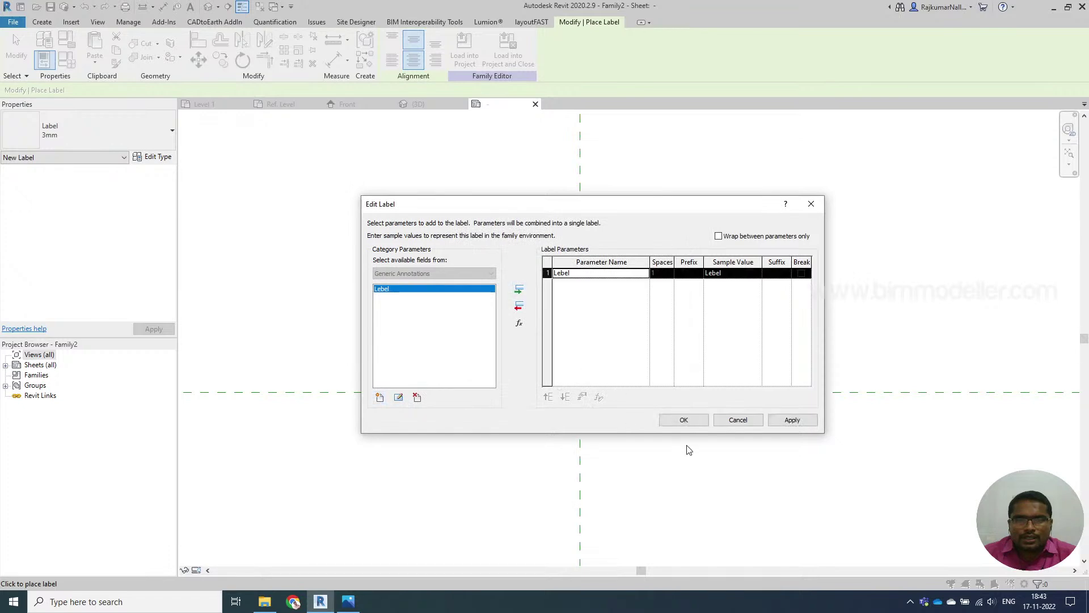
click(681, 420)
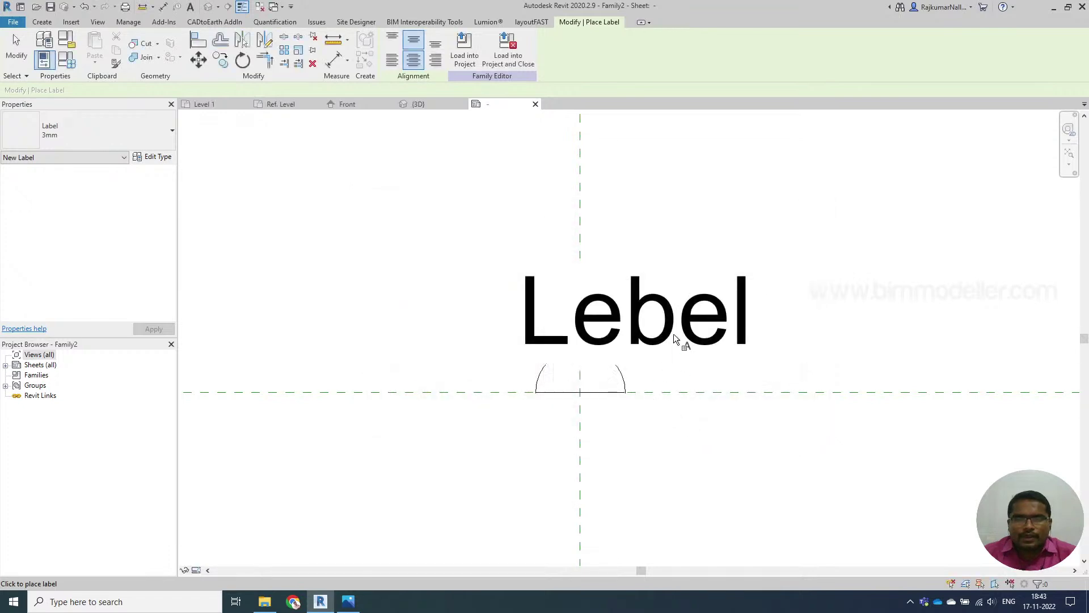
Place the label above the semicircle with sample value 2
click(673, 333)
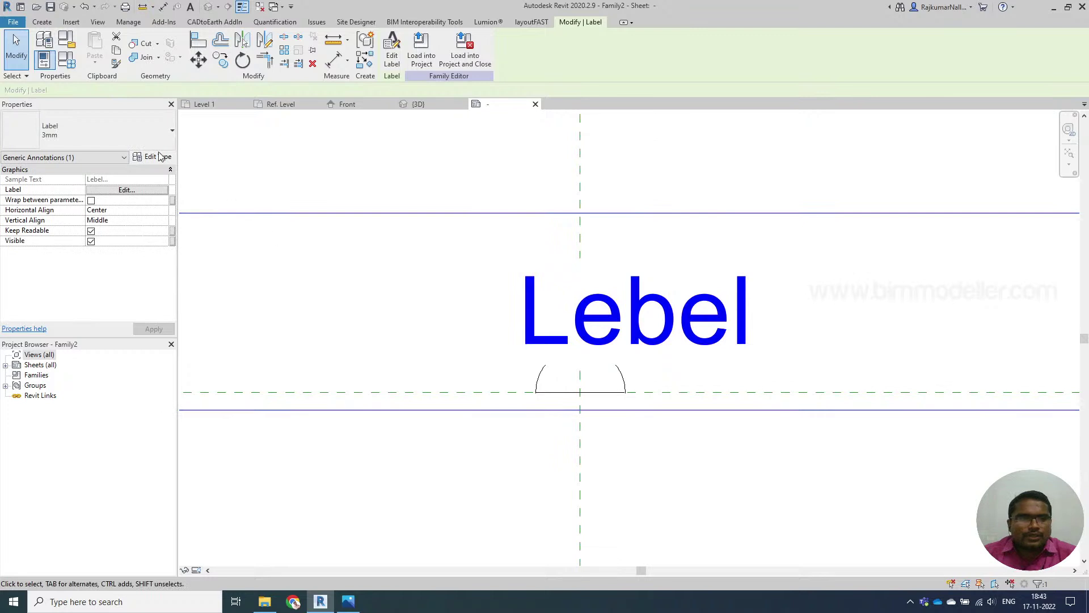
click(393, 55)
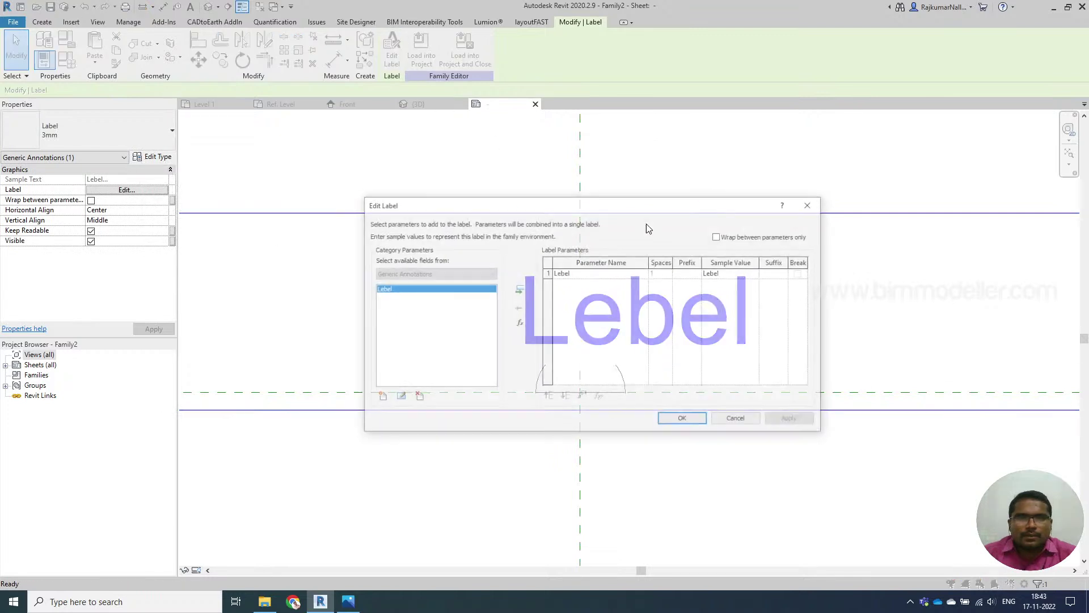
click(731, 273)
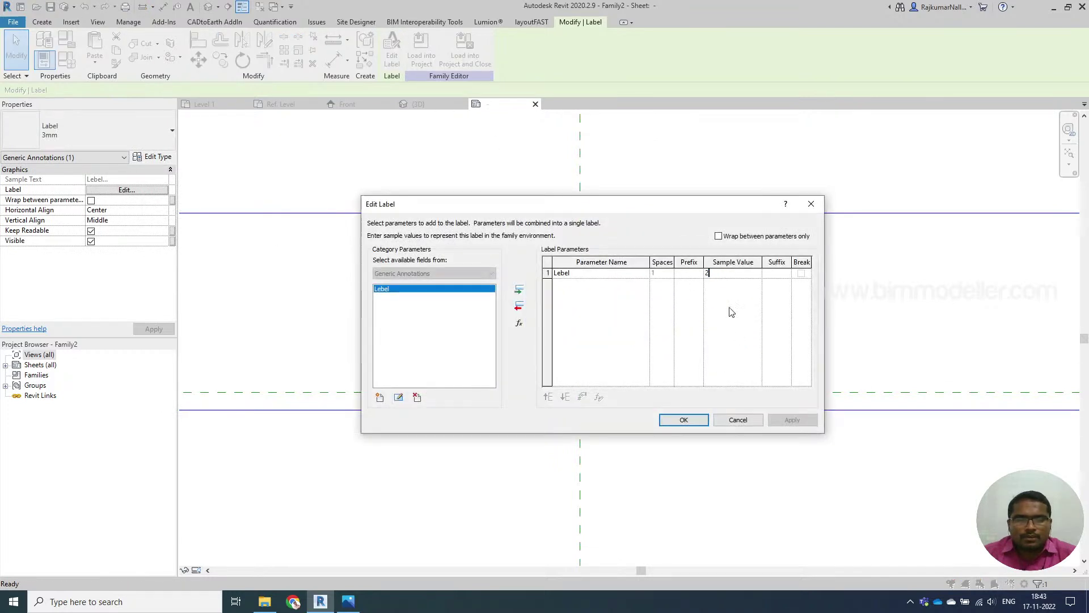
text(2)
click(684, 420)
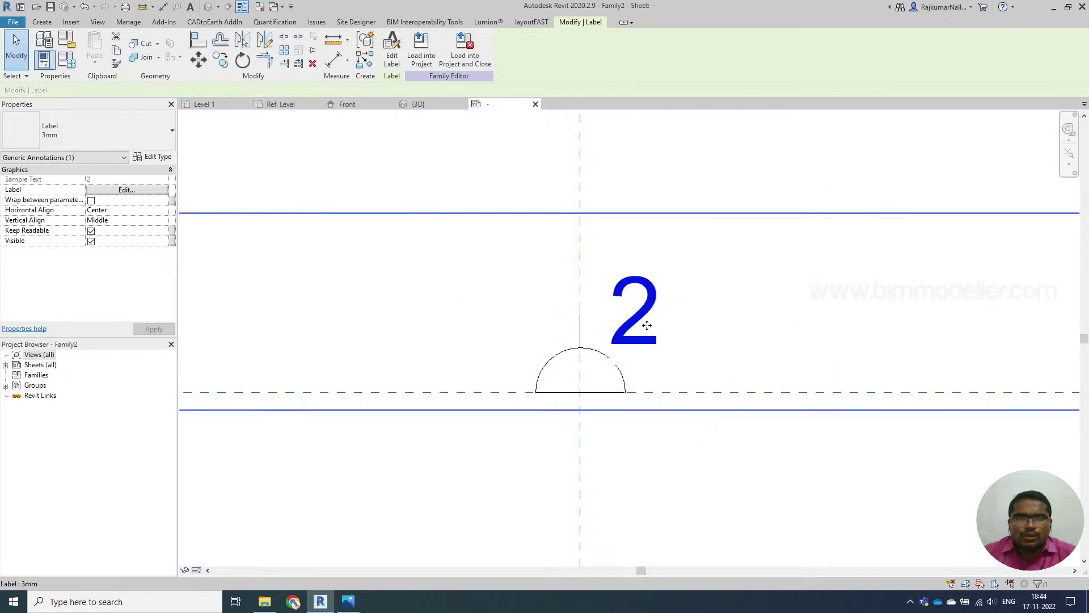
Duplicate the 3mm label type as 1.5mm with a text size of 1.5
click(152, 157)
click(268, 173)
click(269, 180)
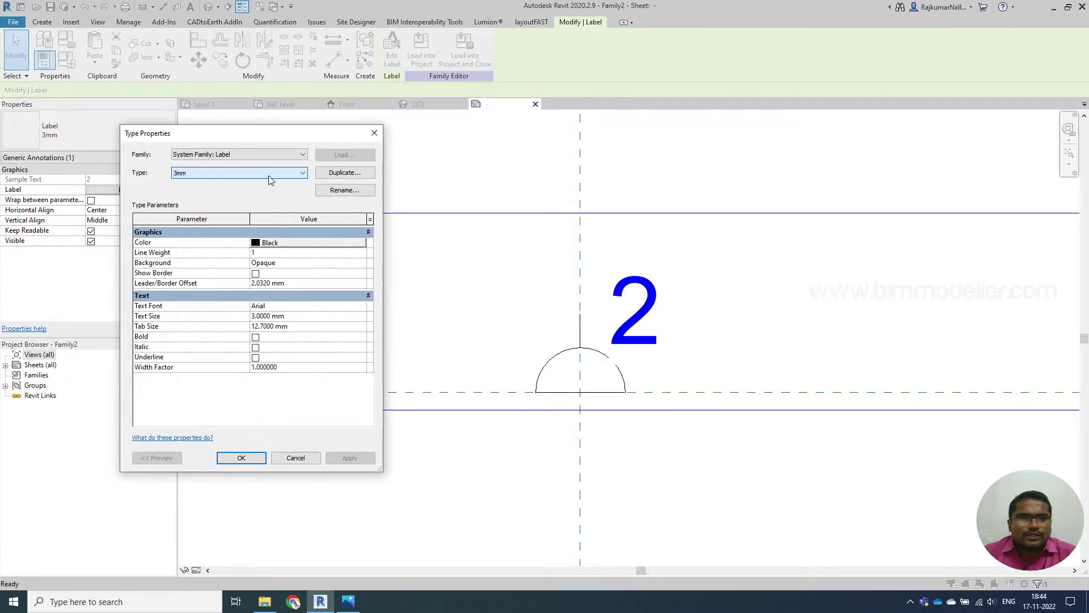
click(339, 173)
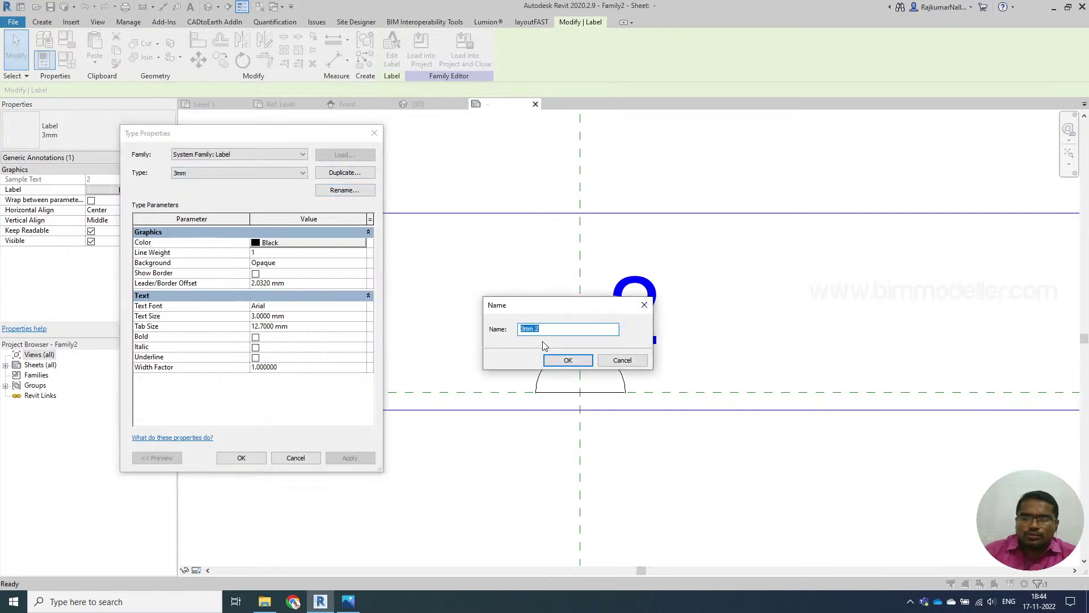
text(2)
key(ctrl+z)
text(1.5mm)
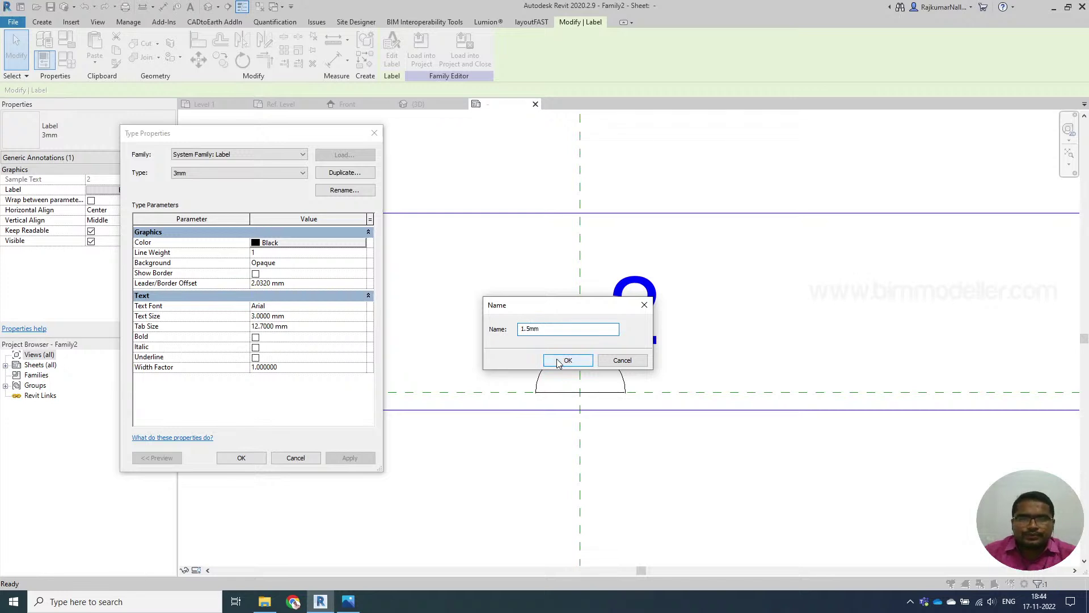
key(Return)
click(300, 319)
text(1)
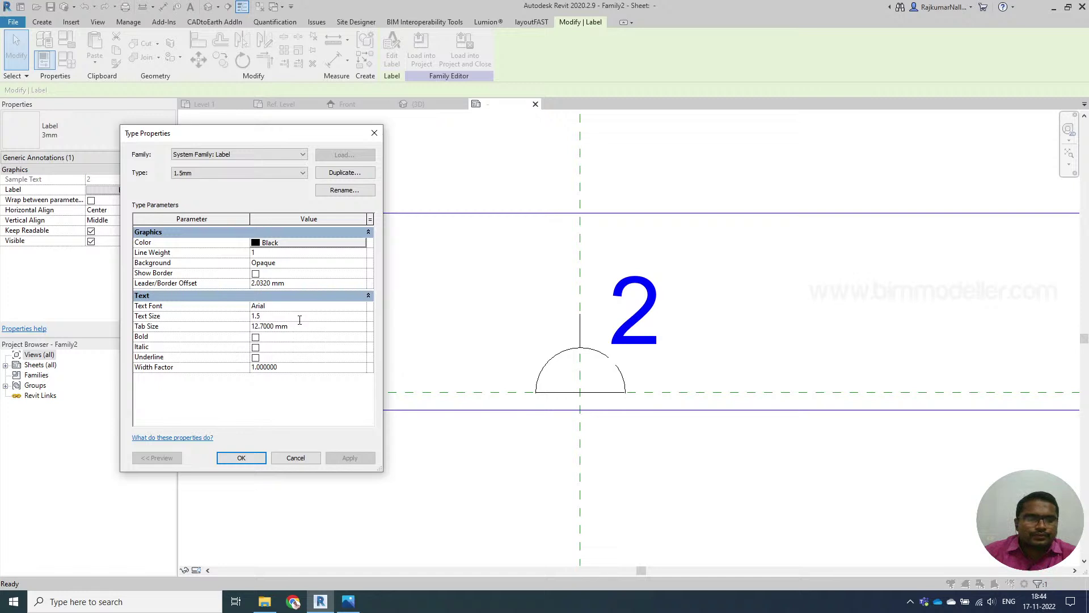
click(232, 458)
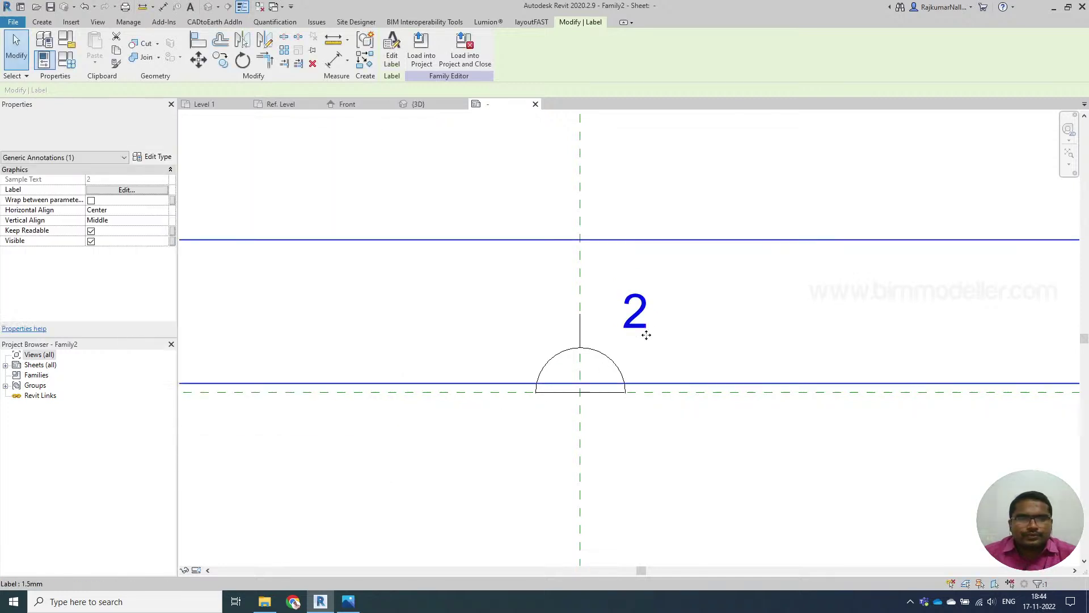
Resize the 2 label's box by dragging its left and right edges
click(637, 357)
click(627, 338)
scroll(628, 338, down, 3)
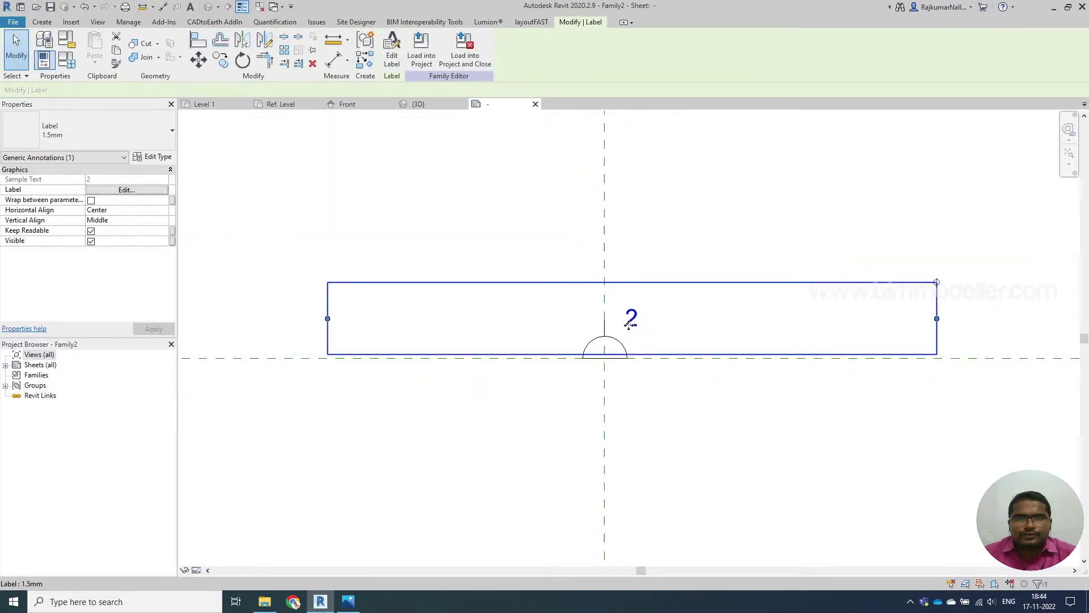
drag(367, 318, 611, 319)
scroll(620, 348, up, 2)
scroll(620, 348, up, 1)
drag(681, 296, 698, 299)
click(656, 377)
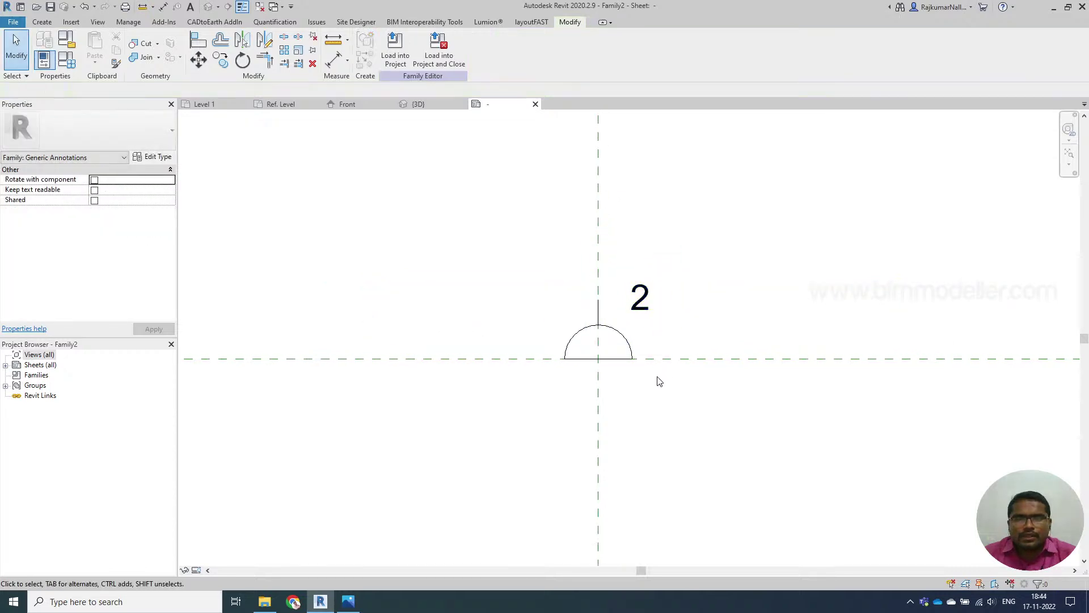
scroll(596, 388, up, 2)
middle_drag(570, 401, 570, 413)
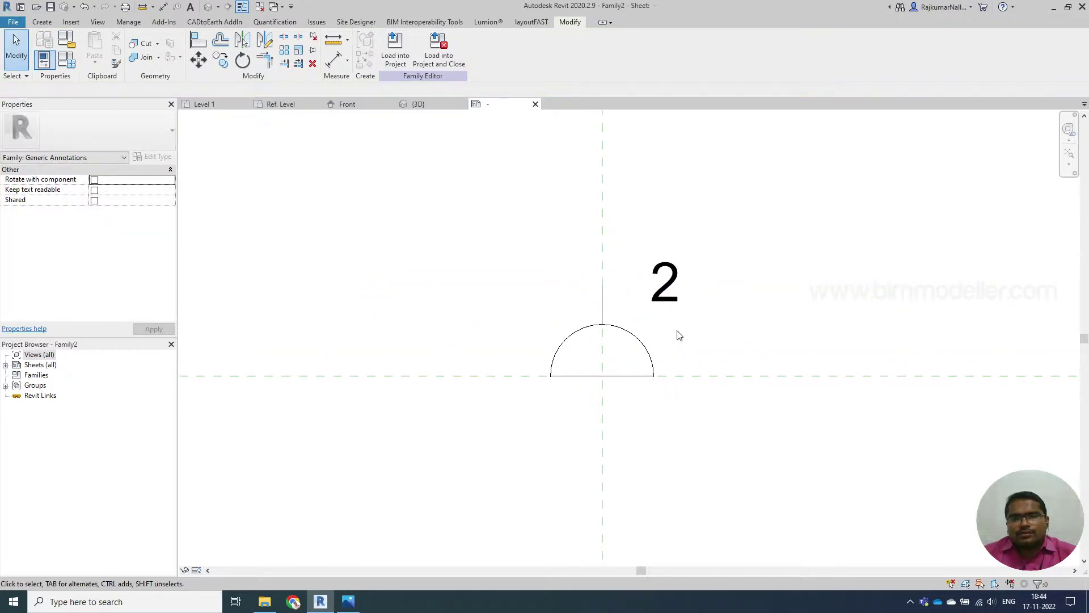
Move the 2 label just above the semicircle, then start a save under a new name
click(671, 309)
key(Escape)
click(675, 301)
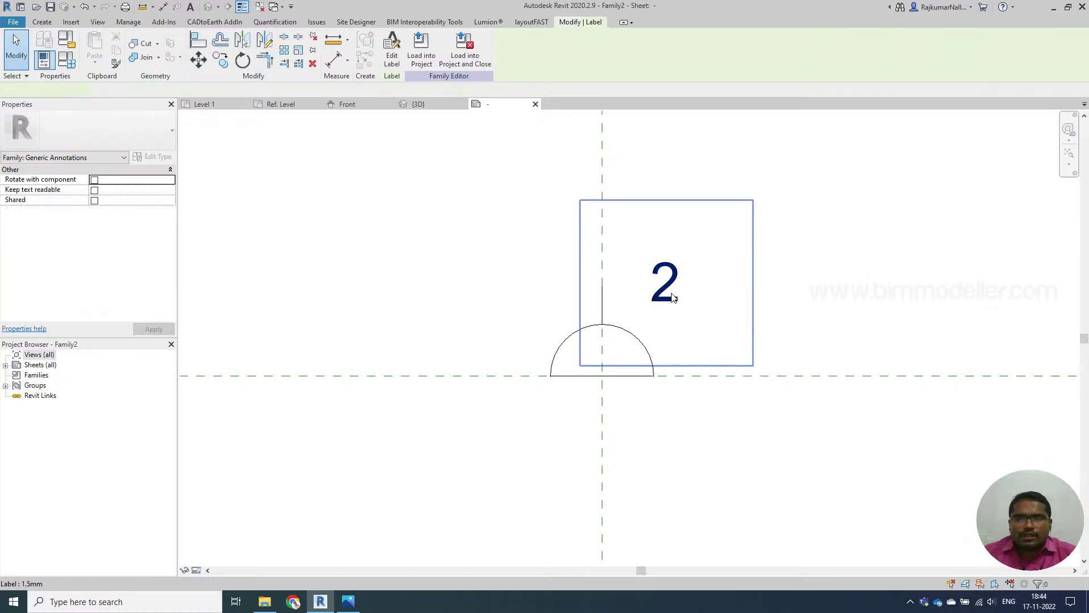
mouse_move(676, 277)
mouse_down()
mouse_move(655, 288)
mouse_move(675, 284)
mouse_up()
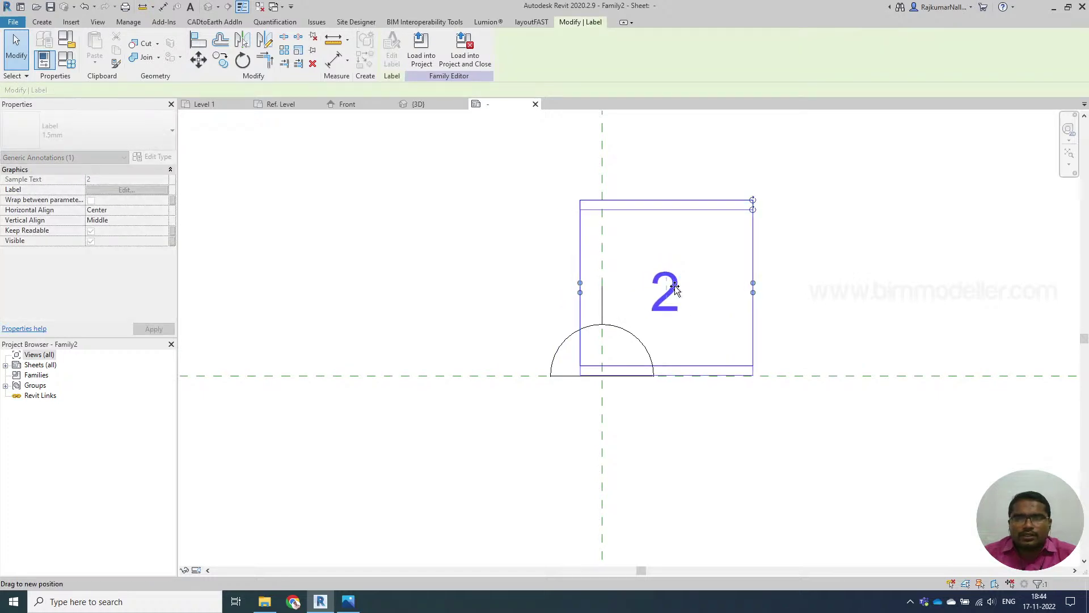
click(735, 334)
scroll(551, 319, down, 2)
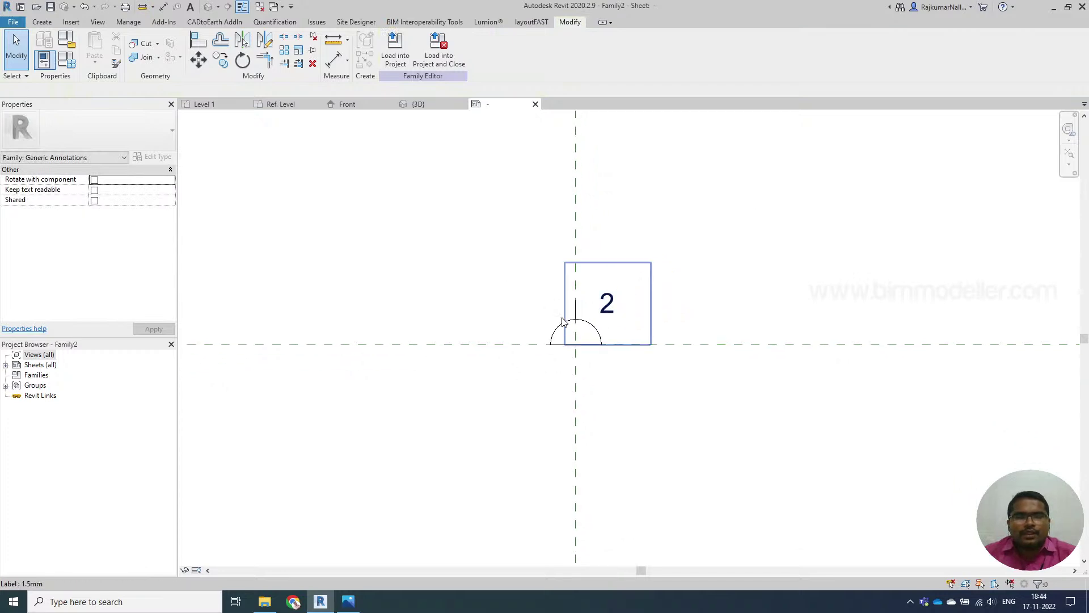
key(ctrl+s)
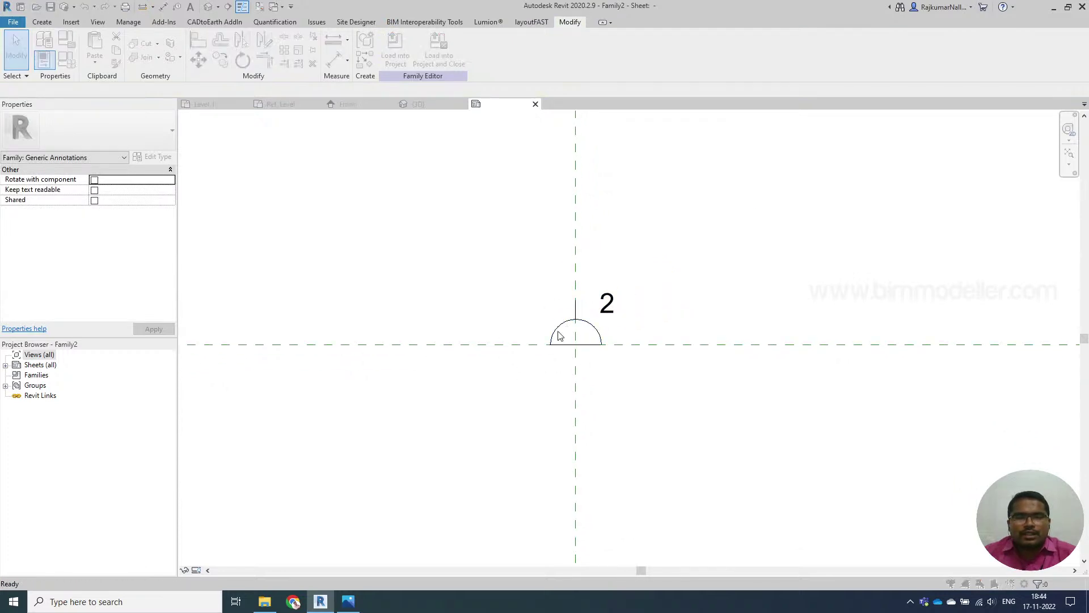
Replace the .0002.rfa ending to name the file Twin Unswitched Socket_Symbol and save it
text(Twin Unswitched Socket.0002.rfa)
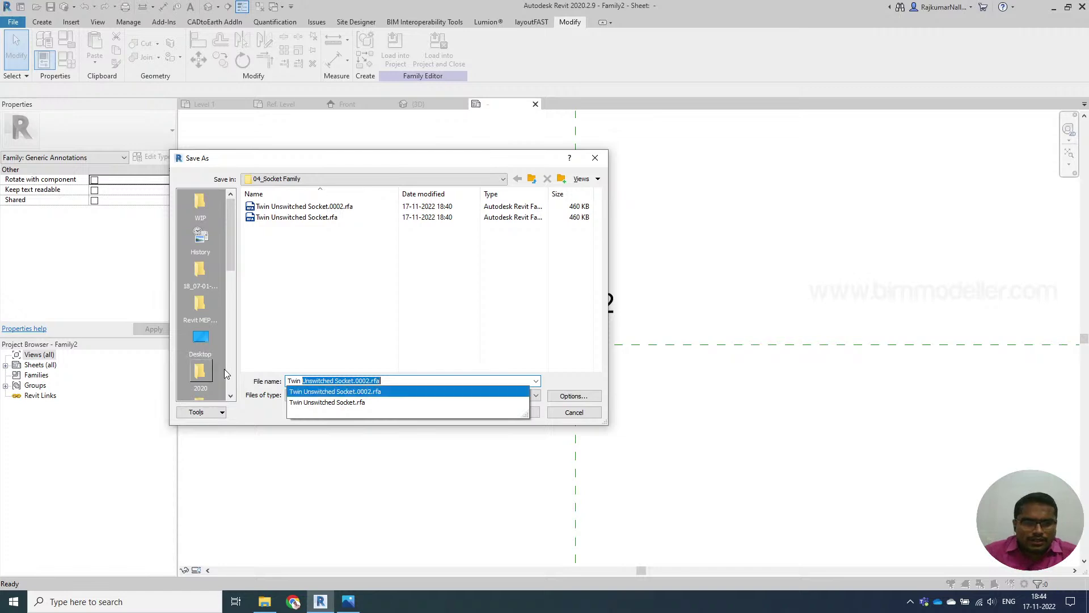
click(354, 380)
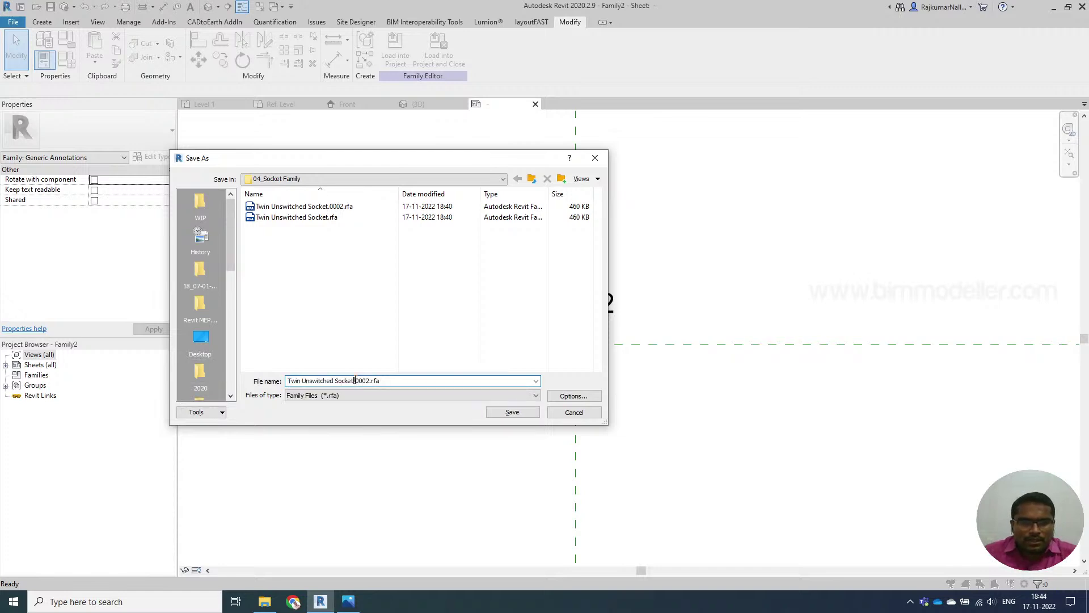
drag(355, 380, 414, 380)
key(BackSpace)
text(_Sm)
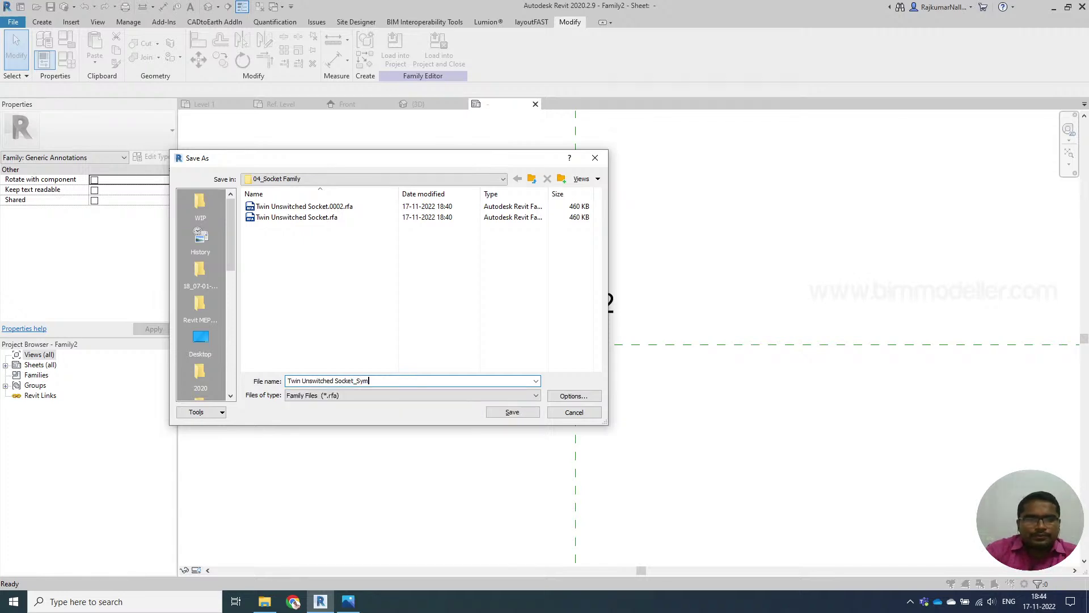
key(alt+o)
key(Return)
key(Return)
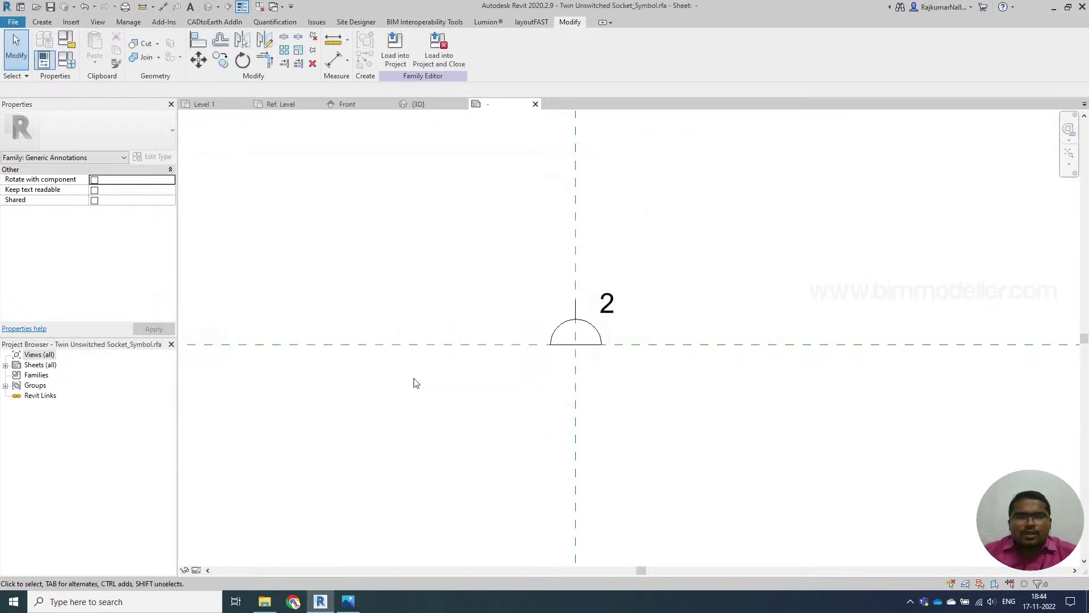
Load the symbol into Twin Unswitched Socket.rfa only, not Project.rvt
click(408, 60)
click(471, 239)
click(471, 248)
click(514, 385)
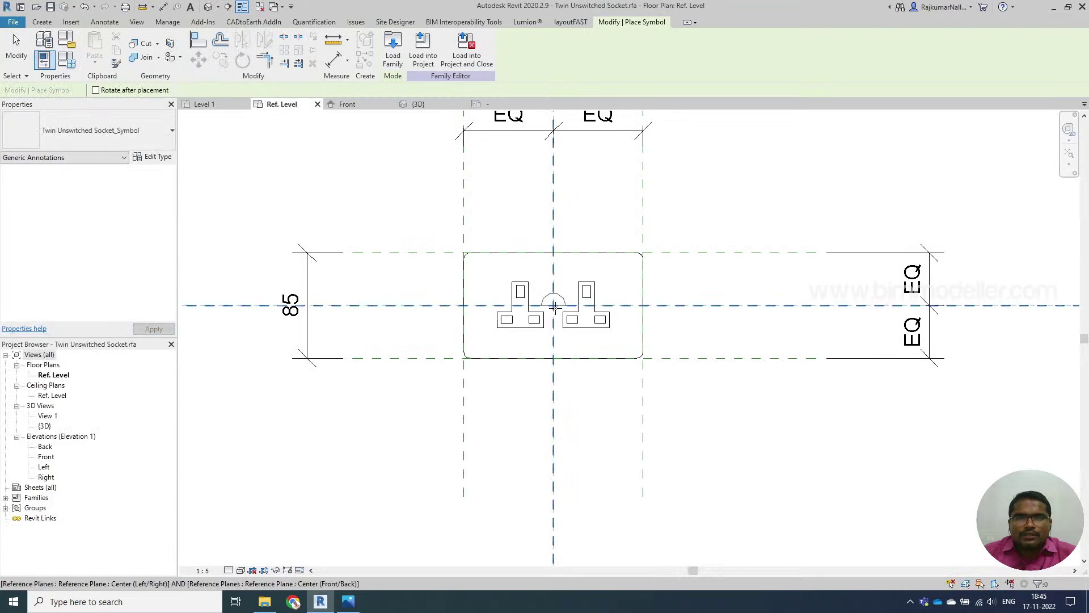
Place the symbol at the reference-plane intersection and set its label value to 2
click(555, 307)
key(Escape)
key(Escape)
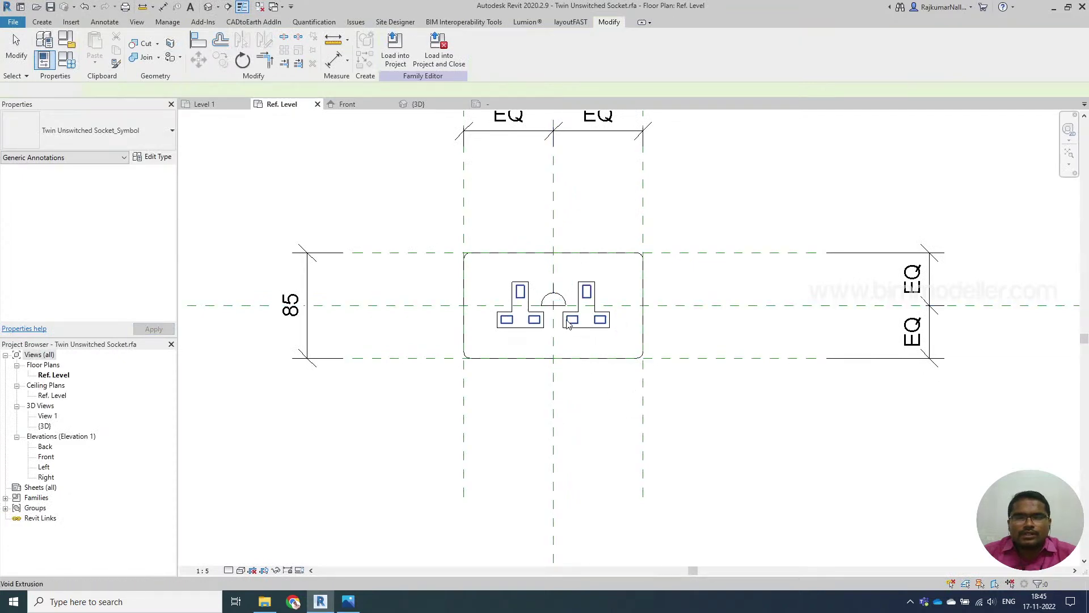
click(567, 290)
click(567, 286)
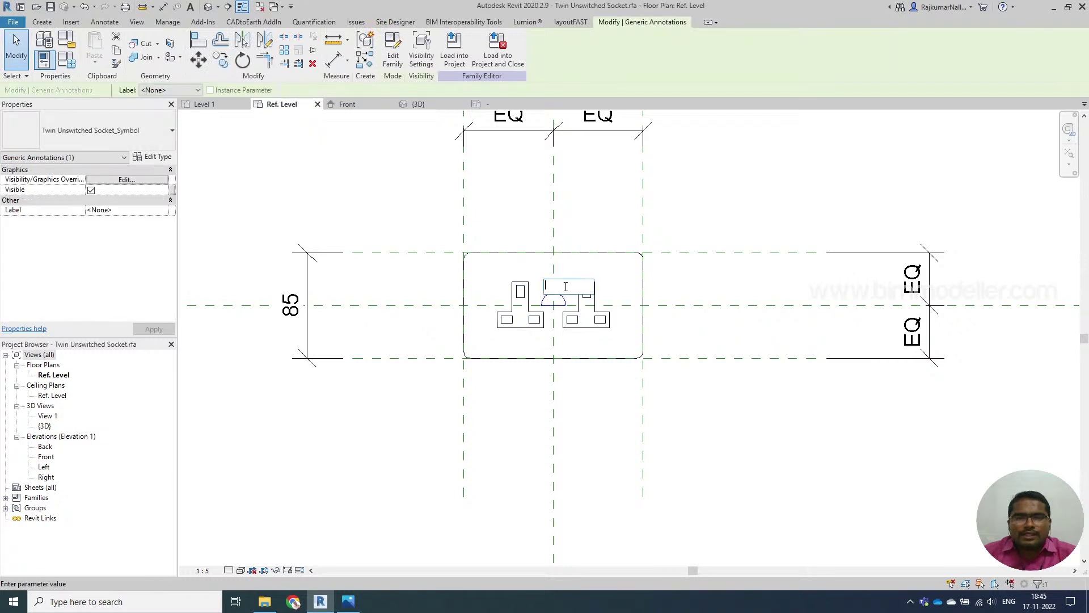
key(Return)
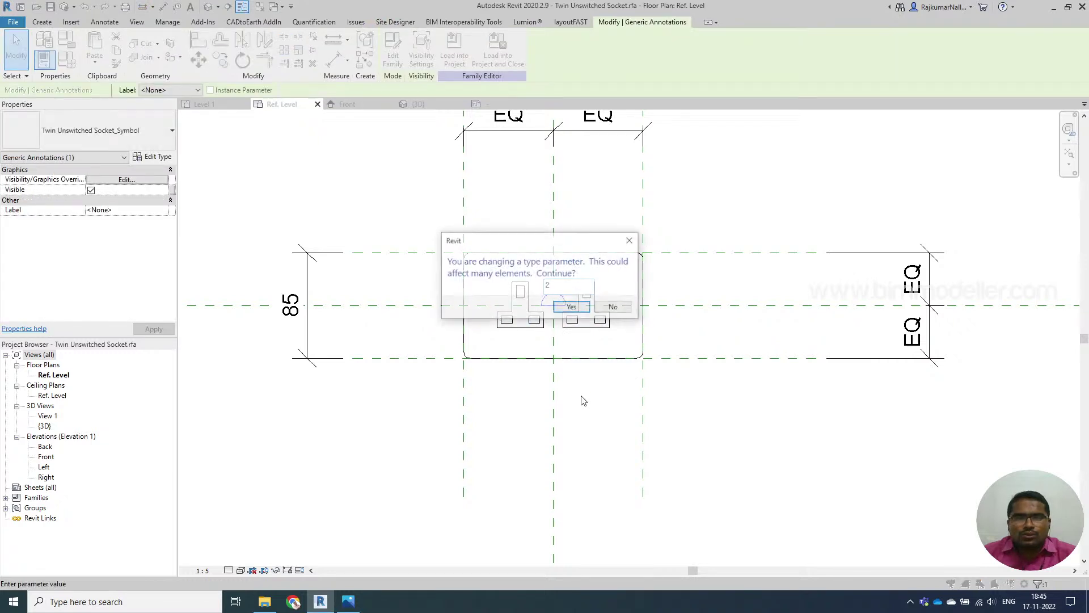
click(572, 307)
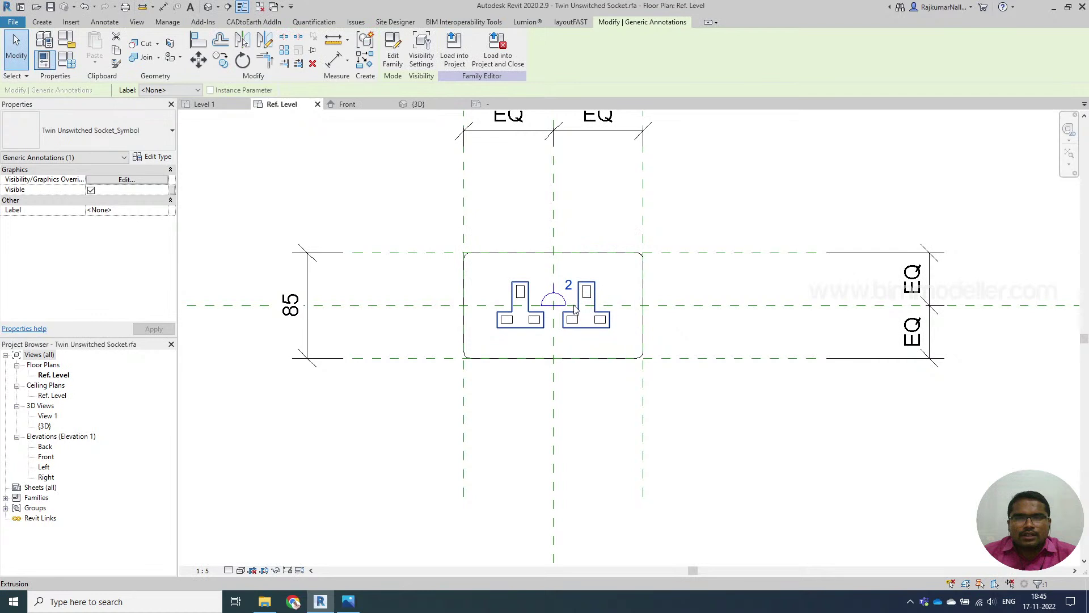
key(Escape)
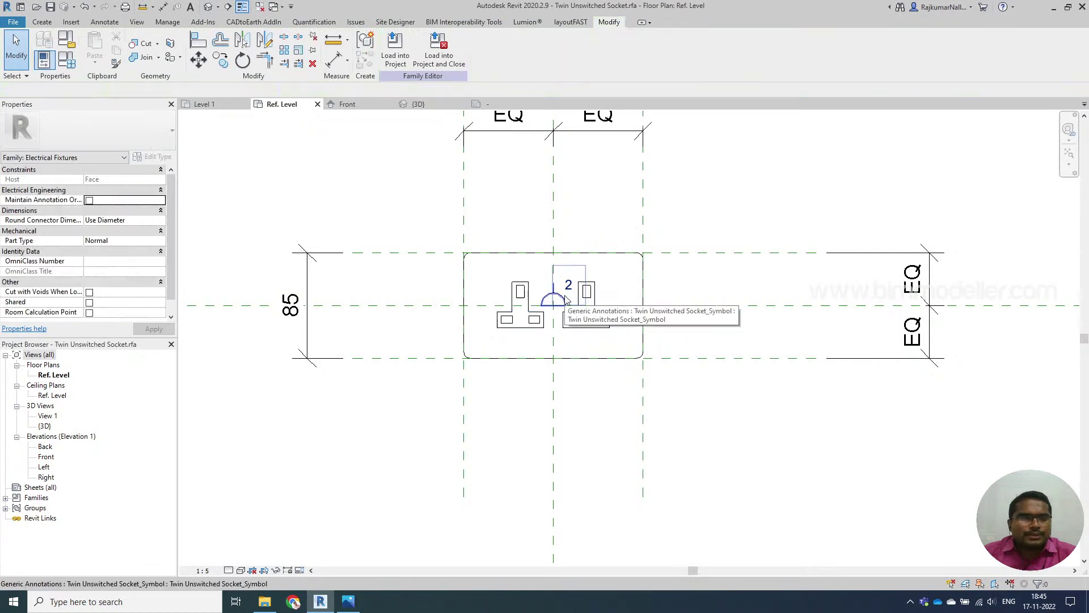
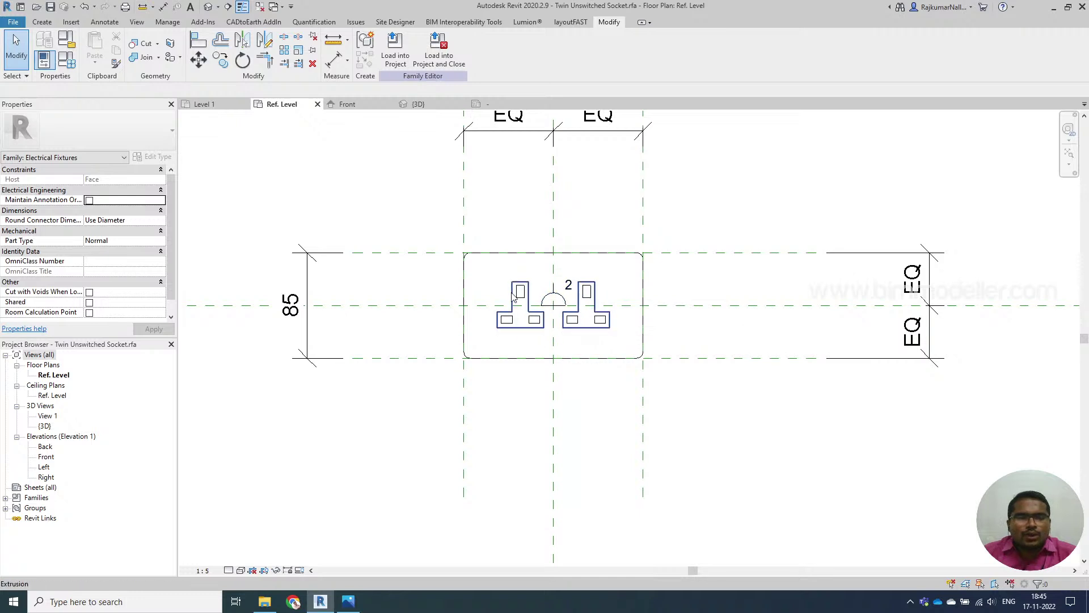
Enable Maintain Annotation Orientation in the family properties and widen the Properties columns
scroll(516, 306, down, 1)
scroll(539, 318, up, 3)
click(554, 328)
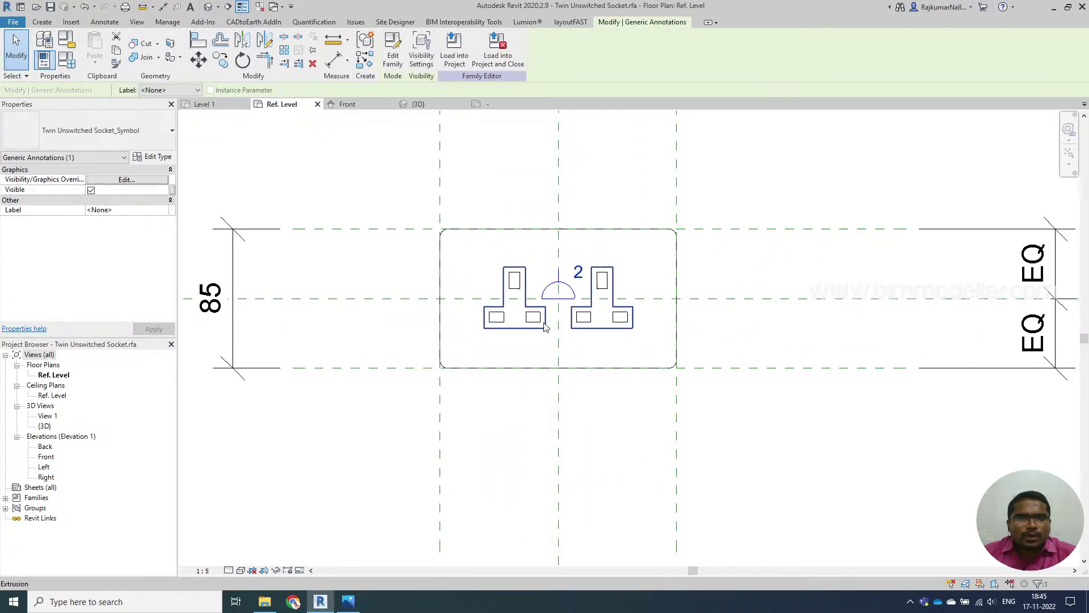
key(Escape)
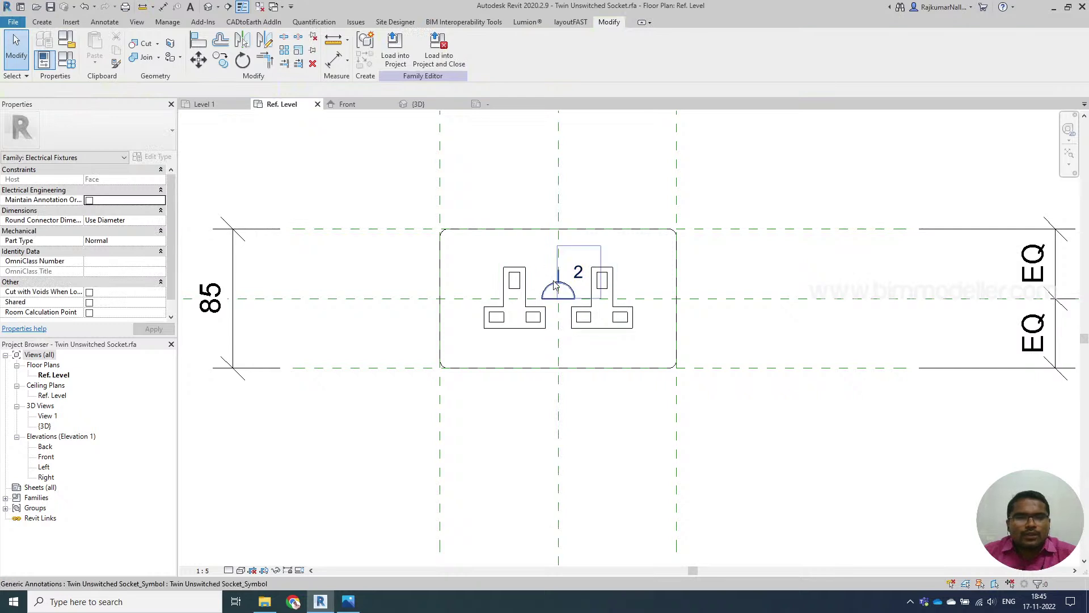
scroll(62, 300, down, 1)
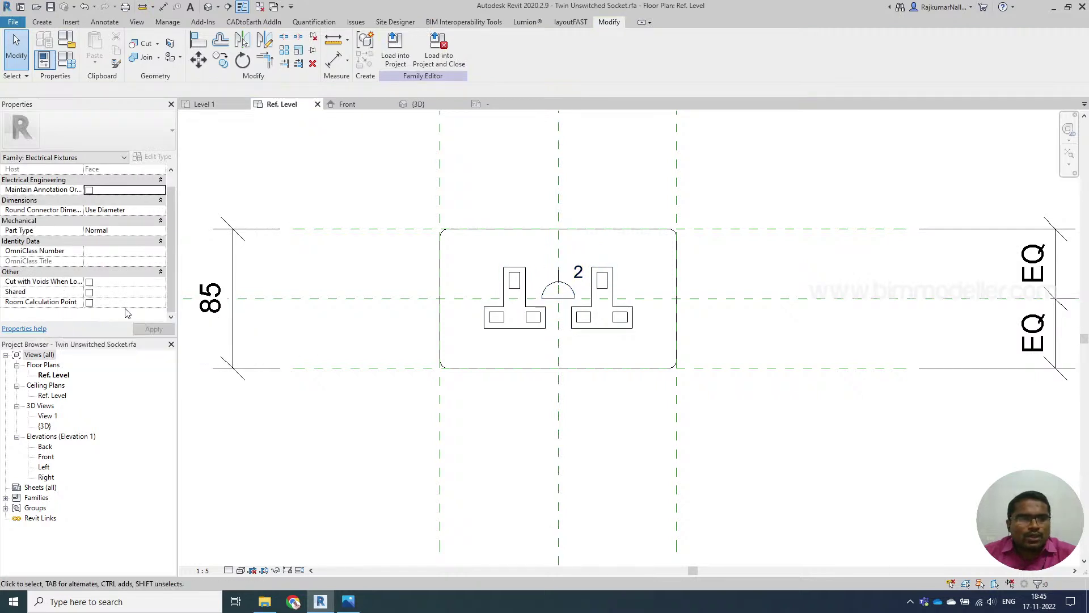
scroll(135, 300, up, 1)
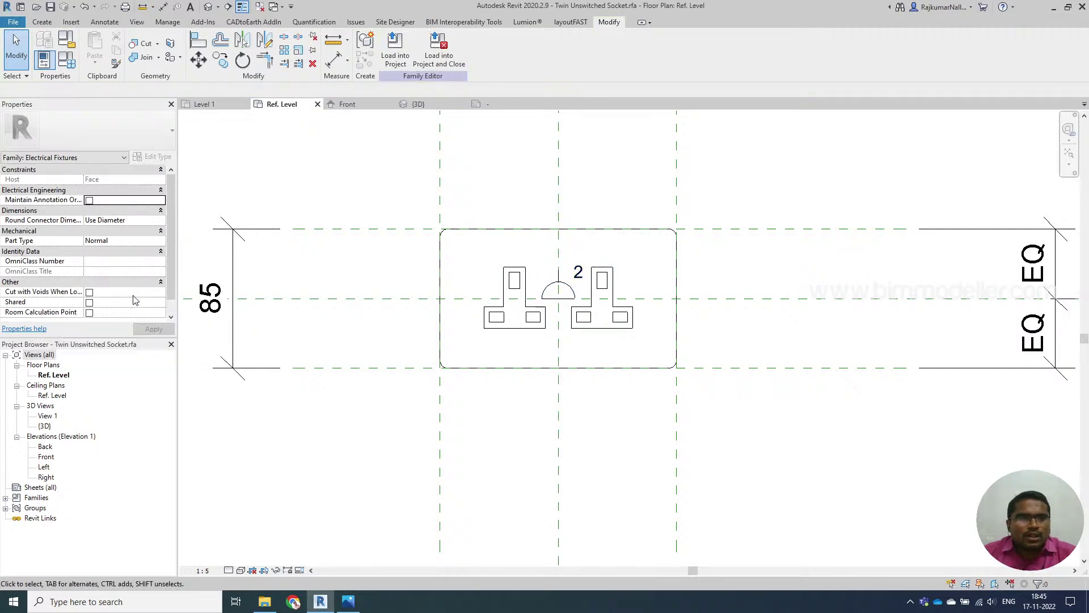
click(90, 201)
click(88, 203)
drag(84, 180, 126, 182)
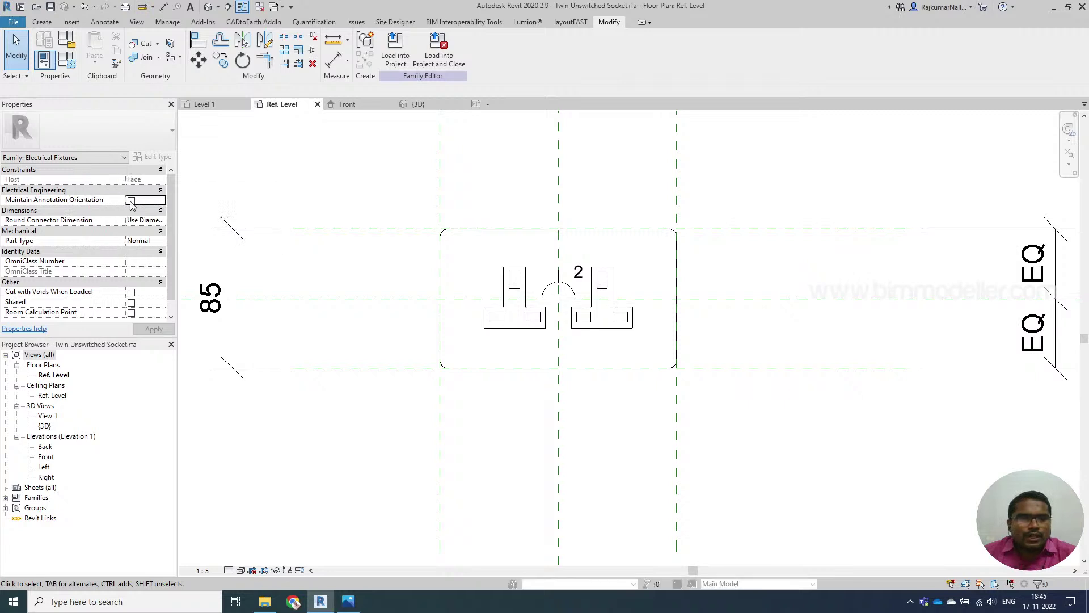
click(130, 200)
drag(125, 179, 102, 179)
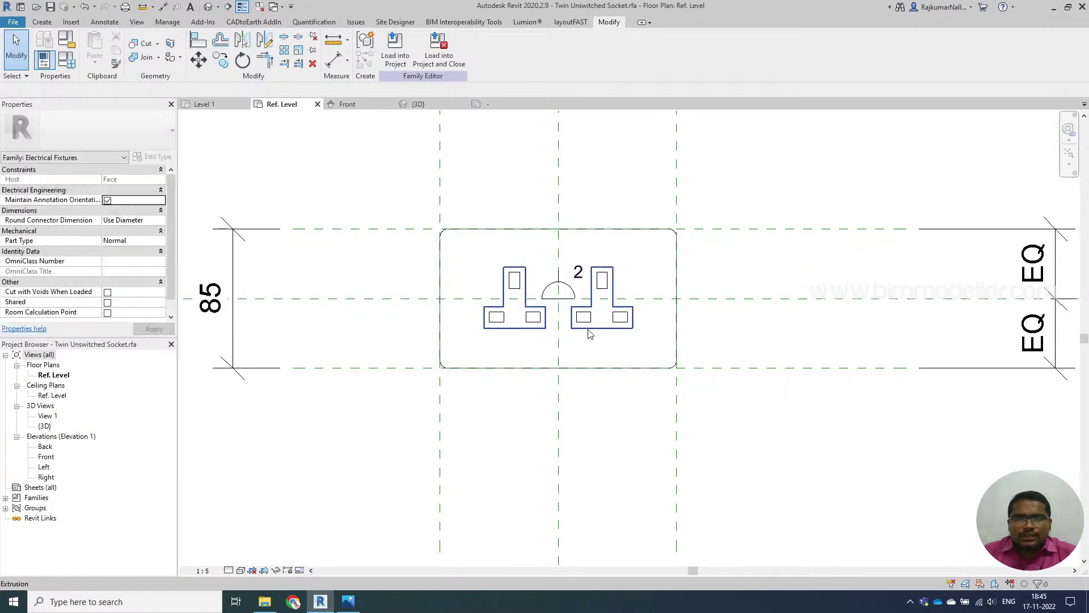
click(203, 570)
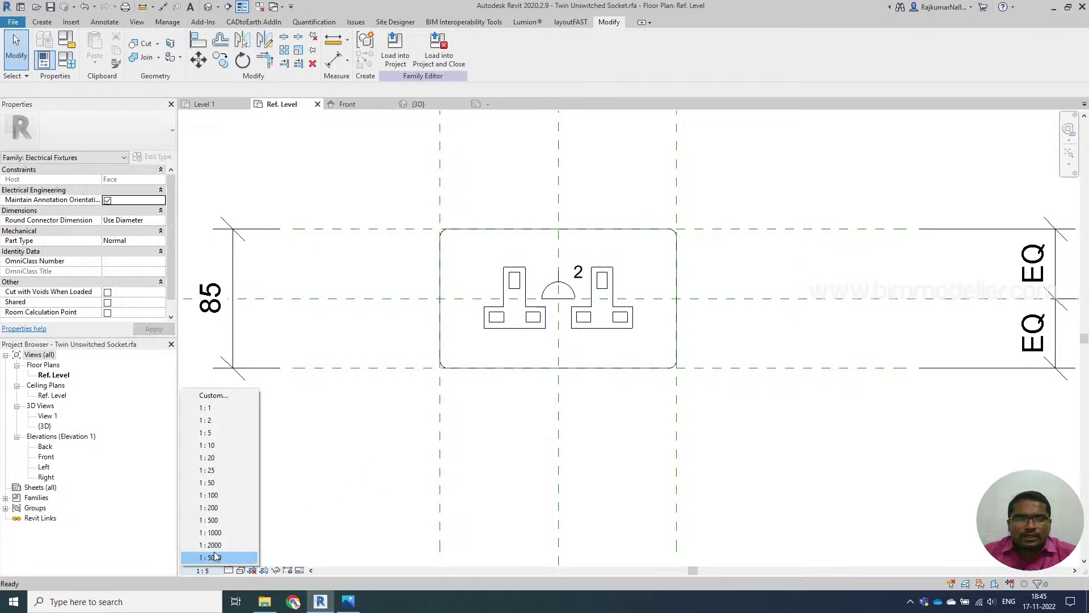
click(235, 470)
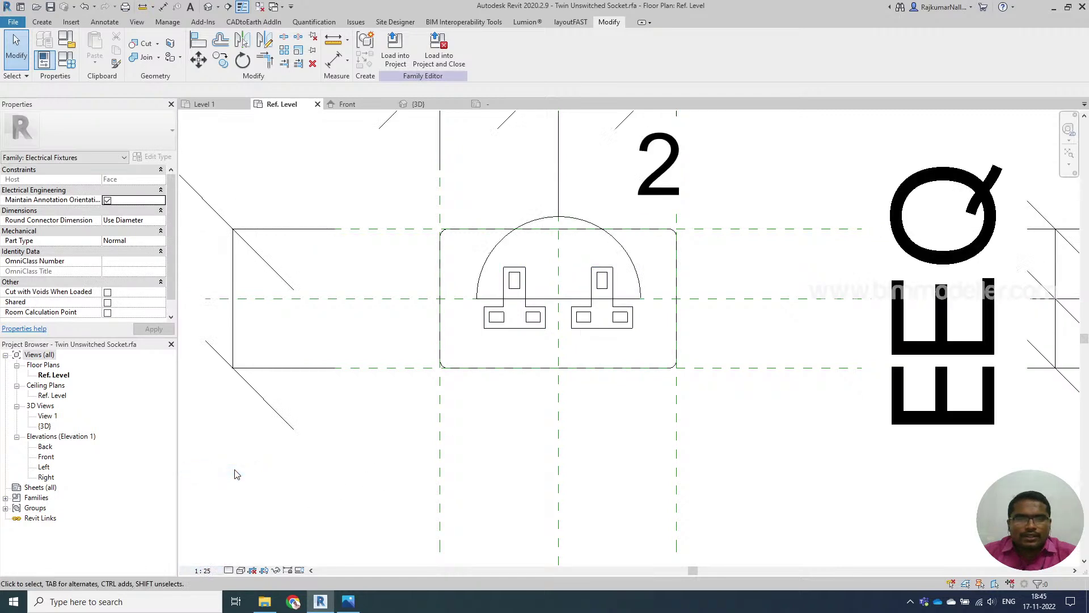
click(205, 570)
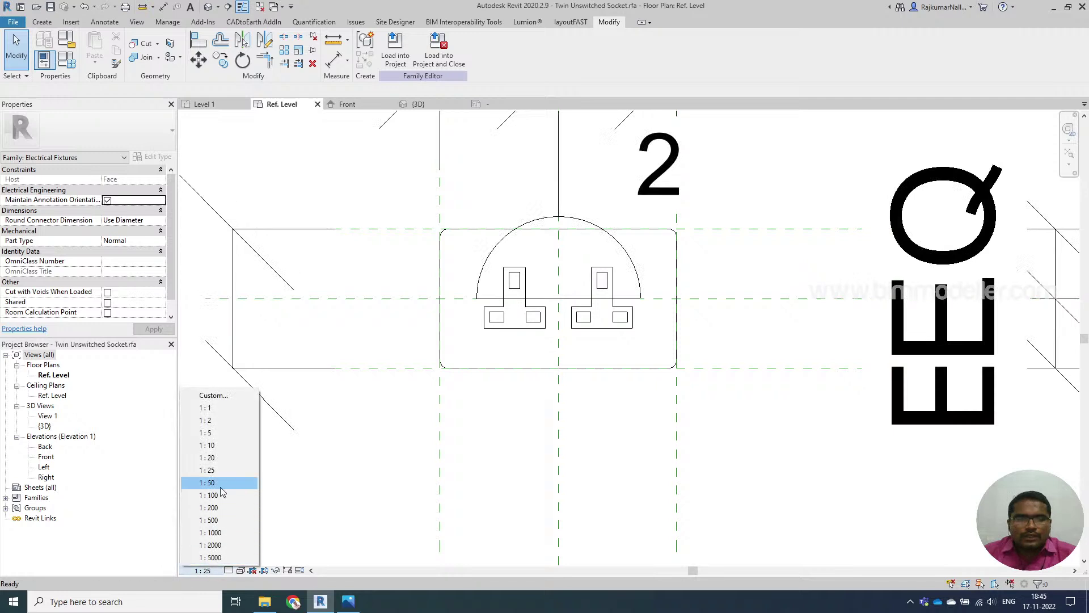
click(225, 433)
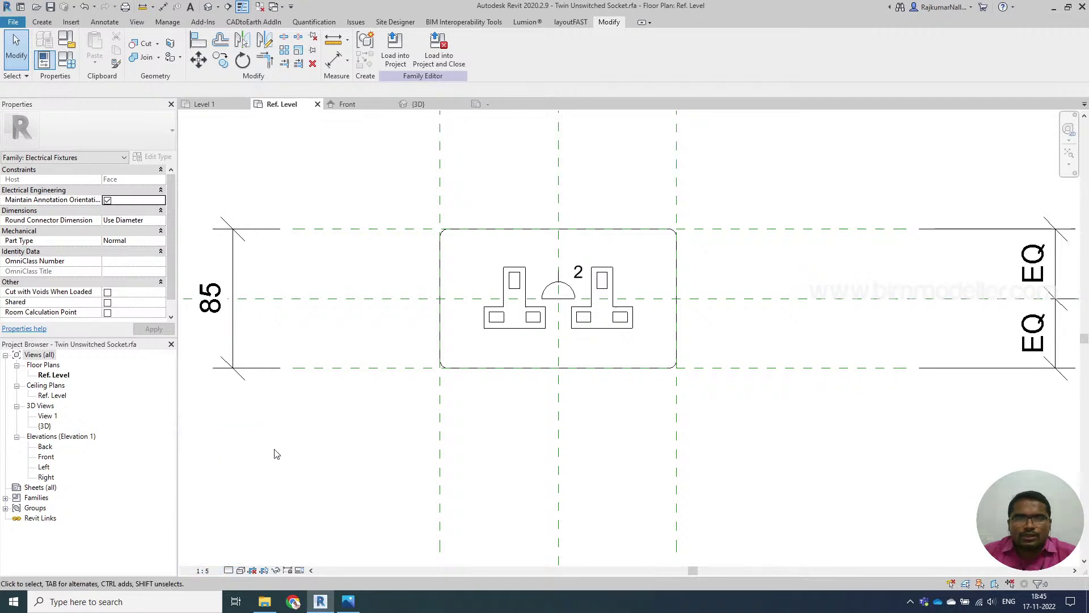
Align the socket symbol to the horizontal centre reference plane with AL, then open Load into Project
click(595, 416)
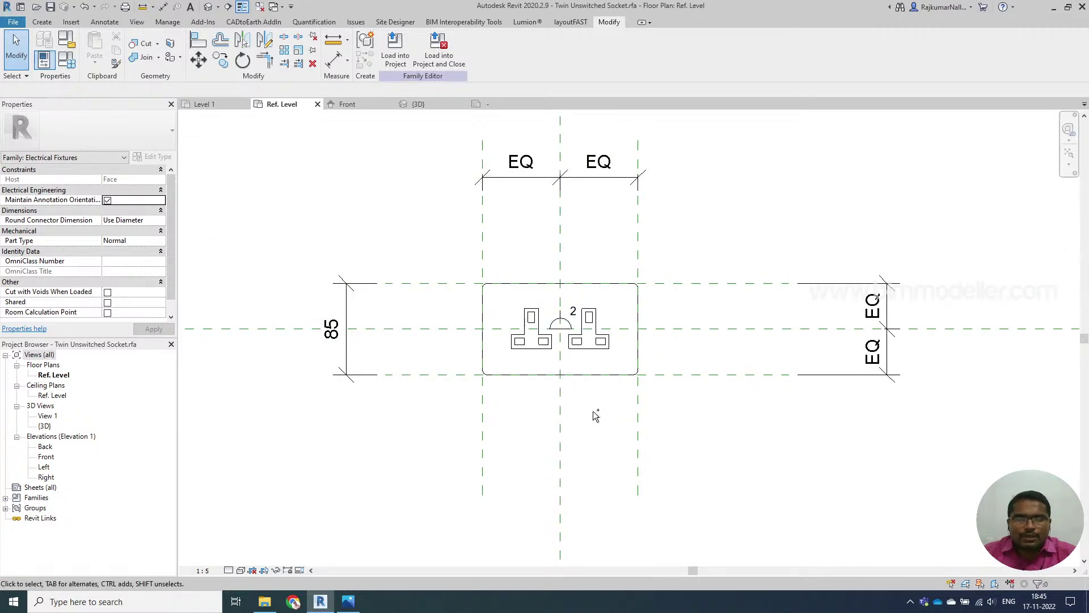
click(595, 416)
key(a)
key(l)
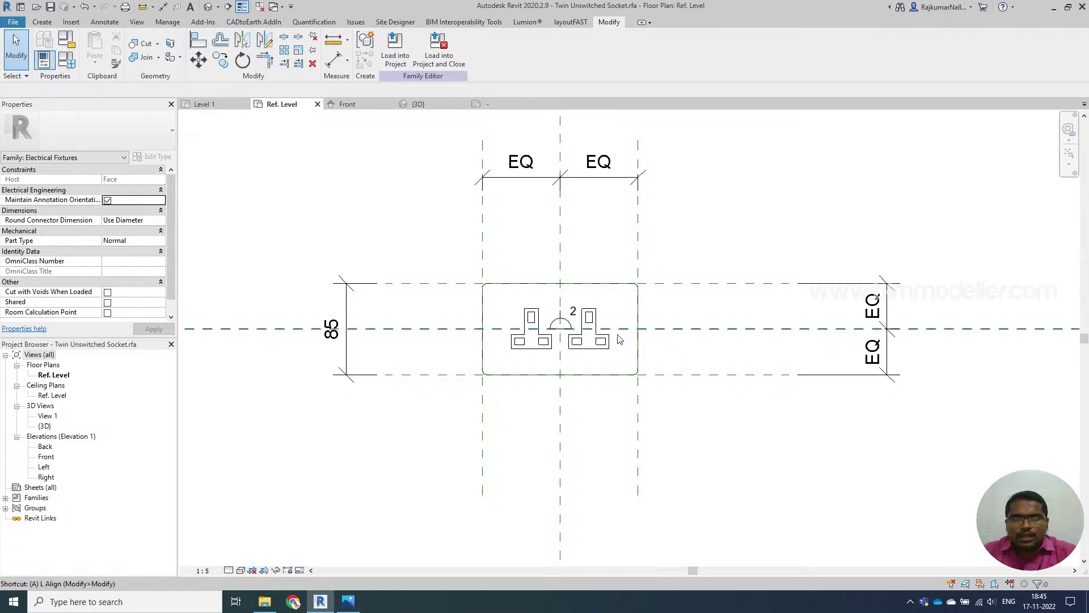
click(633, 328)
click(567, 332)
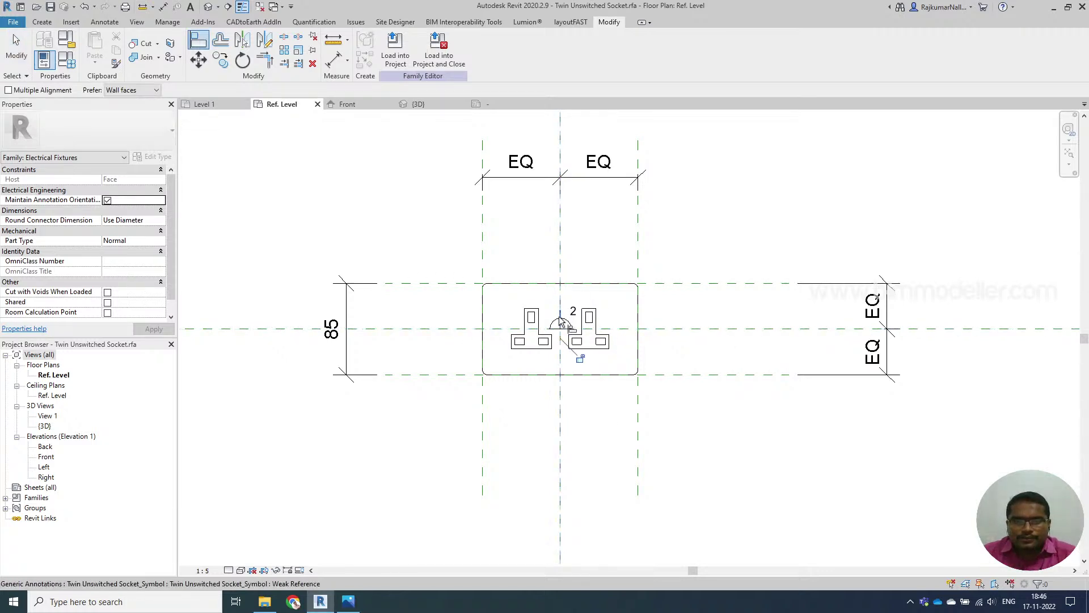
key(Escape)
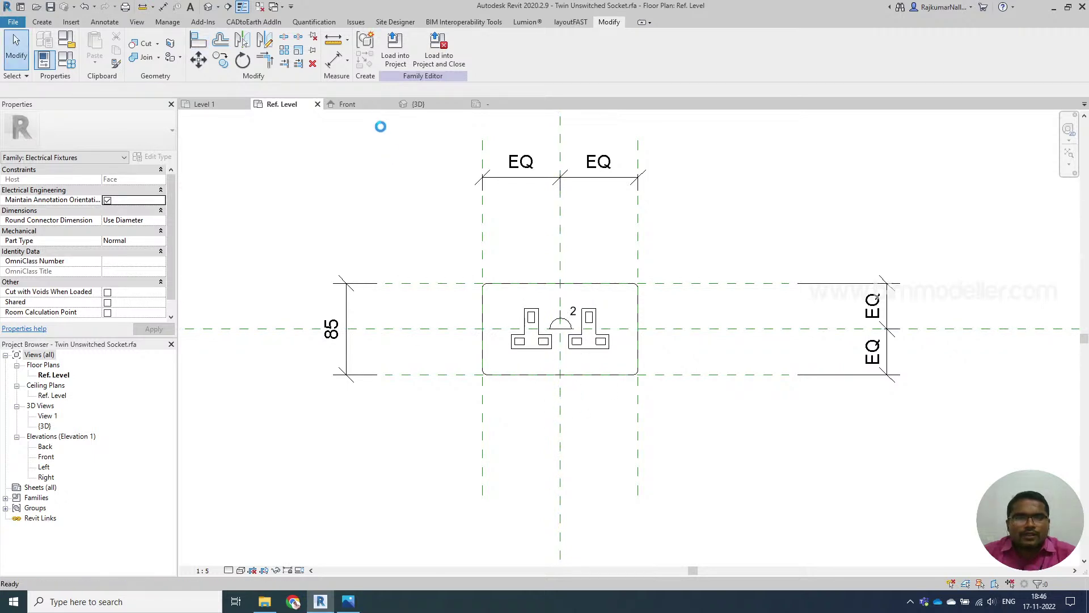
click(396, 47)
click(471, 239)
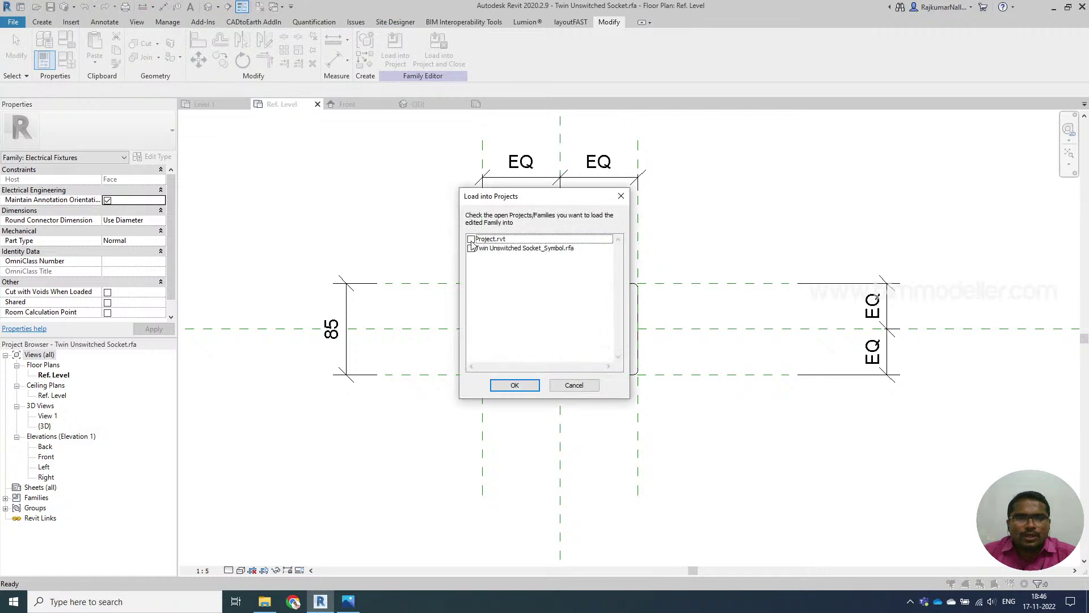
Load the family into Project.rvt and place the socket on the wall's upper face
click(515, 385)
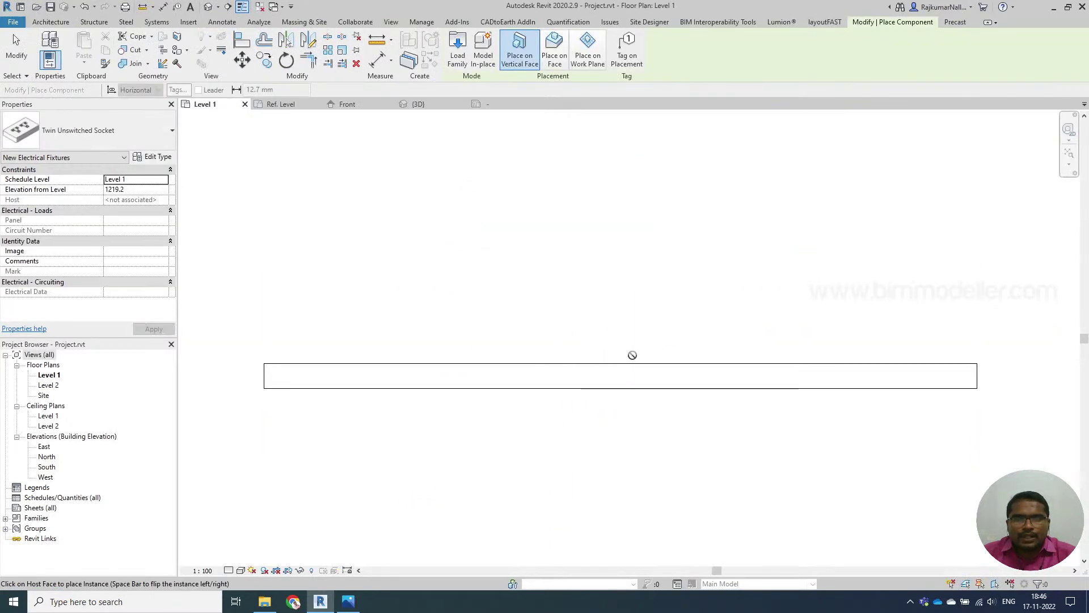
click(639, 364)
key(Escape)
key(Escape)
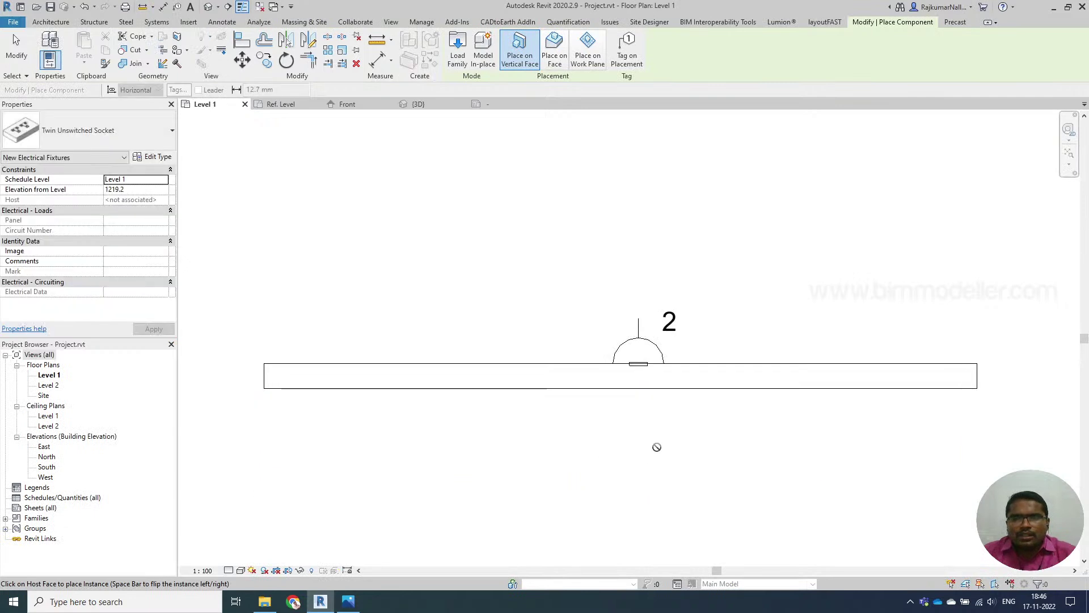
Check the placed socket in the project plan, then return to the family's Ref. Level plan
middle_drag(646, 355, 605, 354)
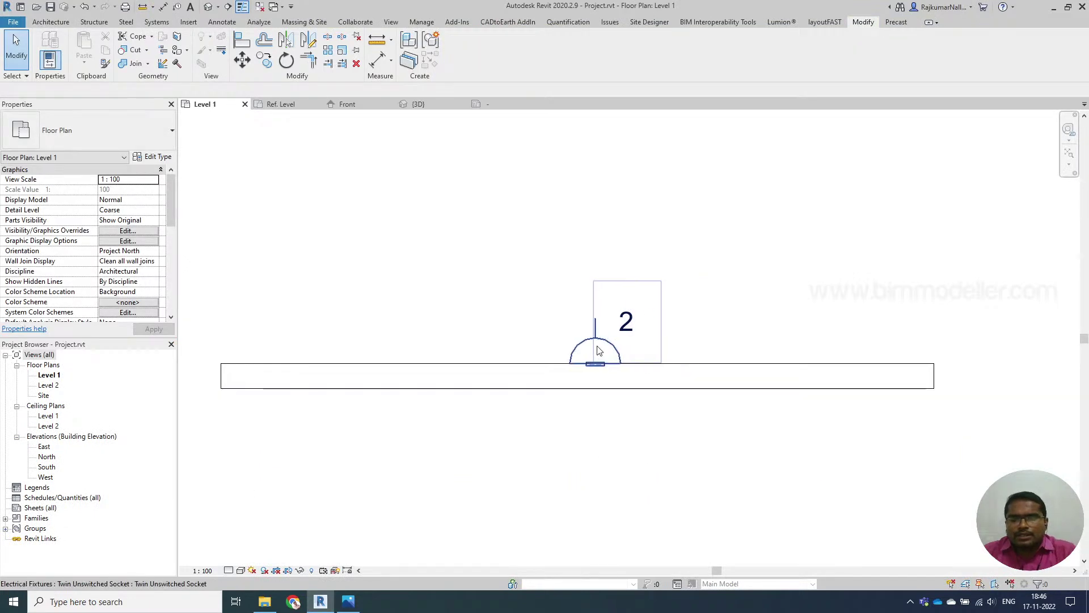
scroll(602, 352, up, 2)
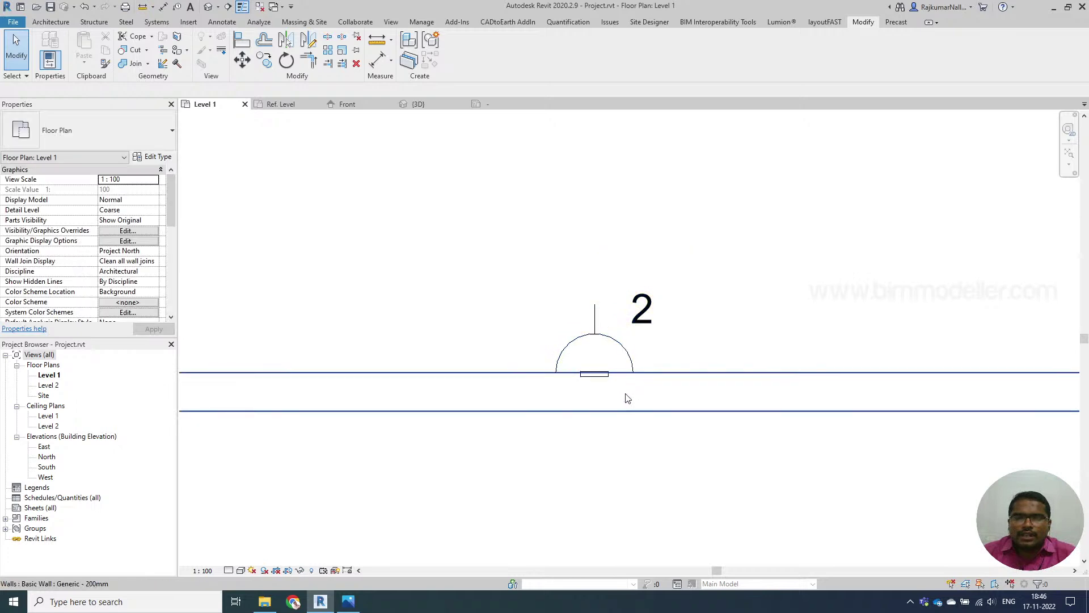
scroll(595, 377, up, 3)
click(595, 374)
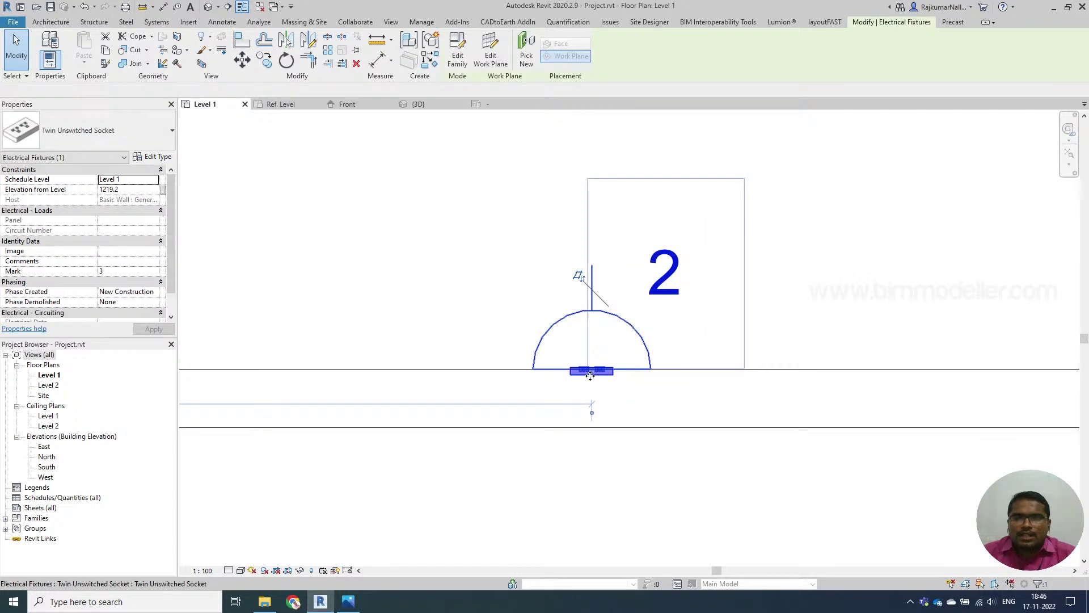
scroll(594, 377, up, 2)
scroll(533, 404, down, 3)
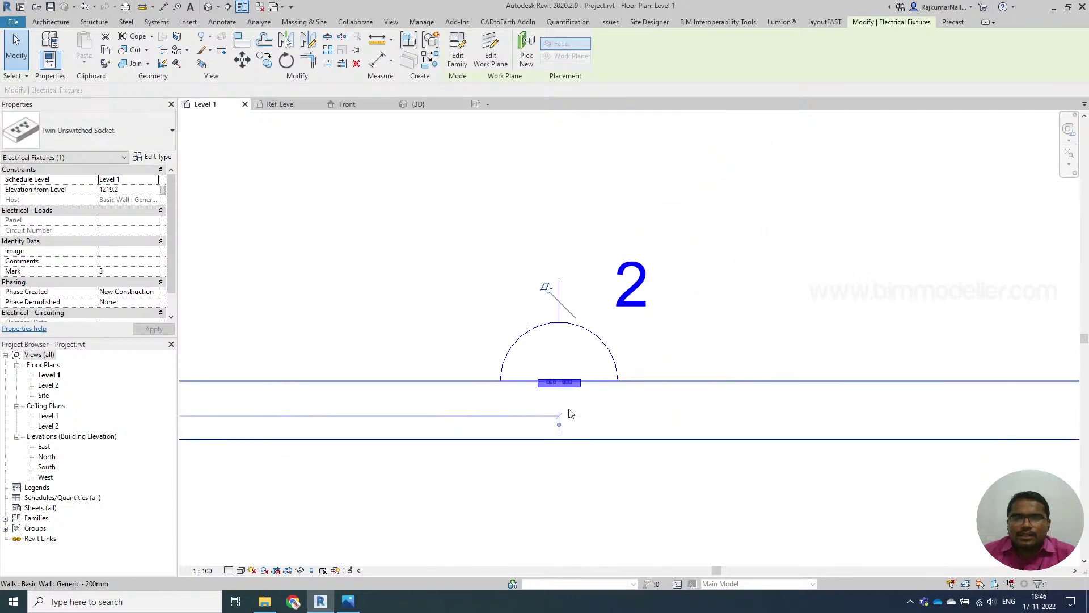
key(Escape)
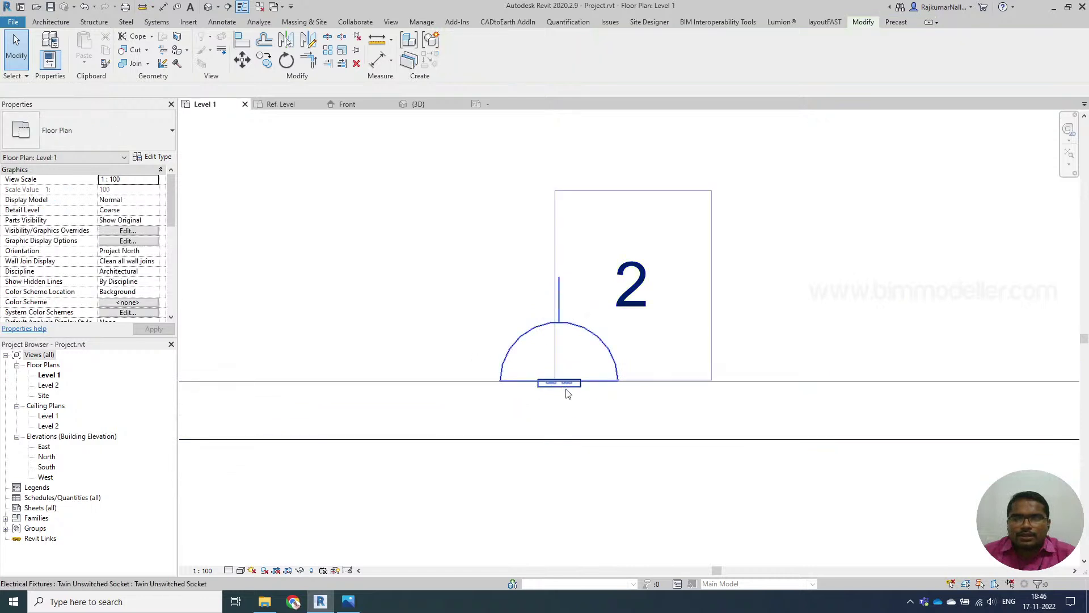
click(289, 108)
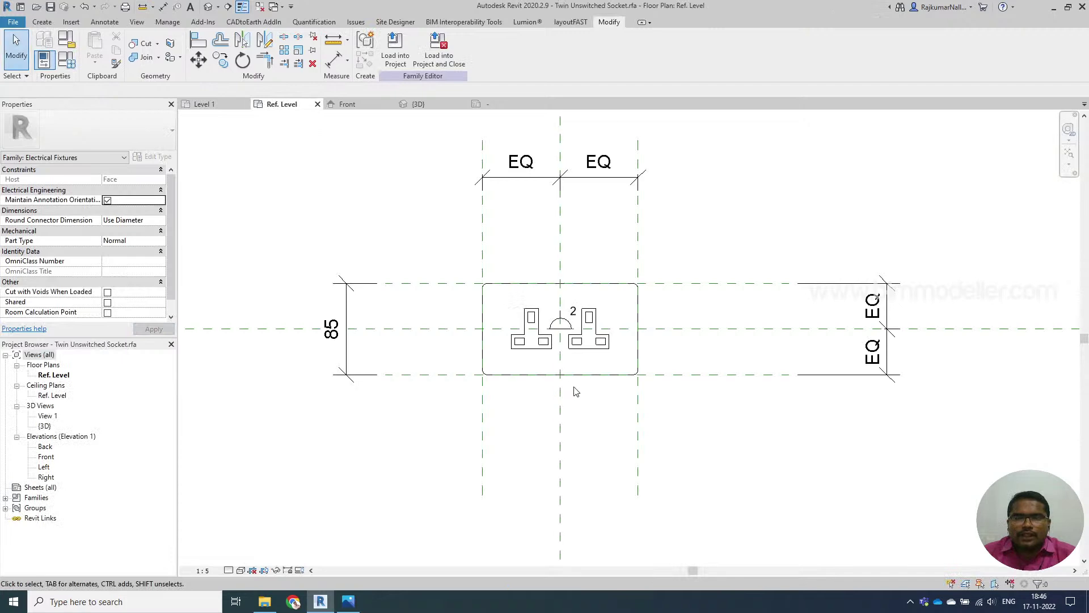
Limit the annotation symbol to Coarse and Medium detail, then window-select the whole socket
click(566, 328)
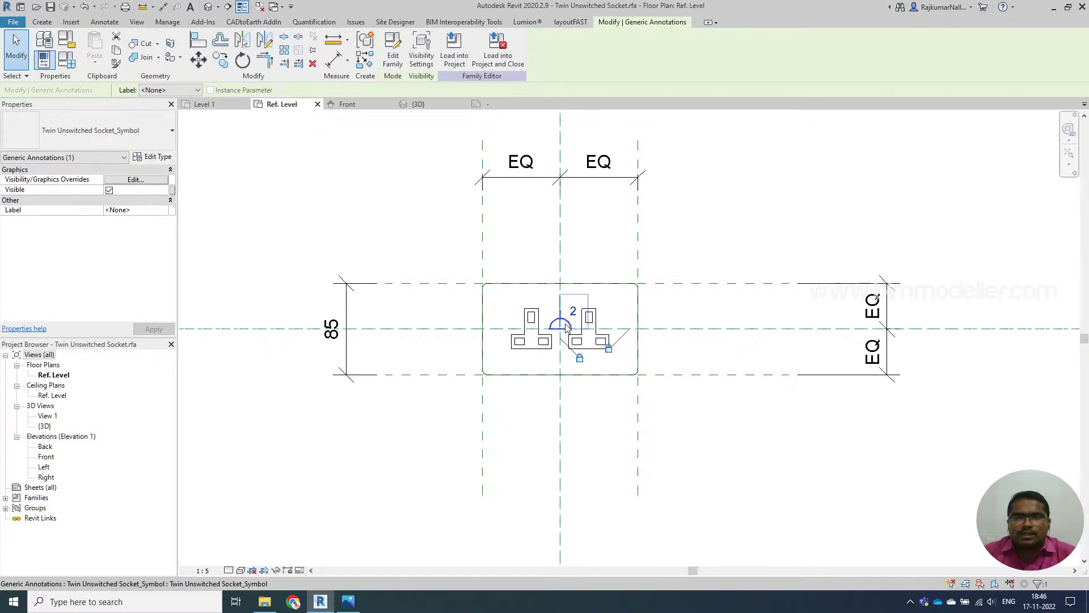
click(150, 181)
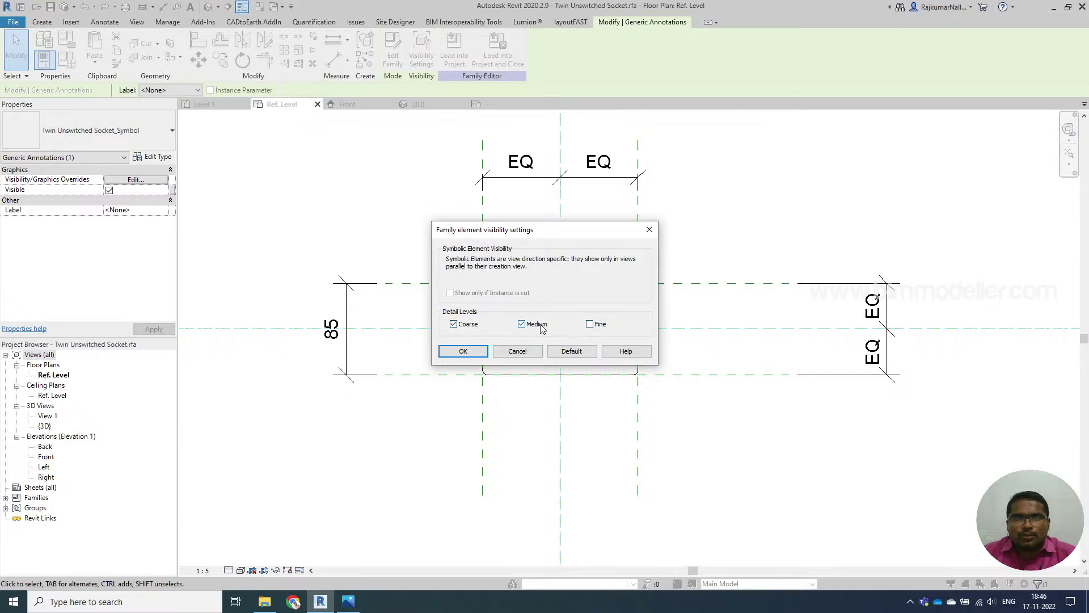
click(476, 356)
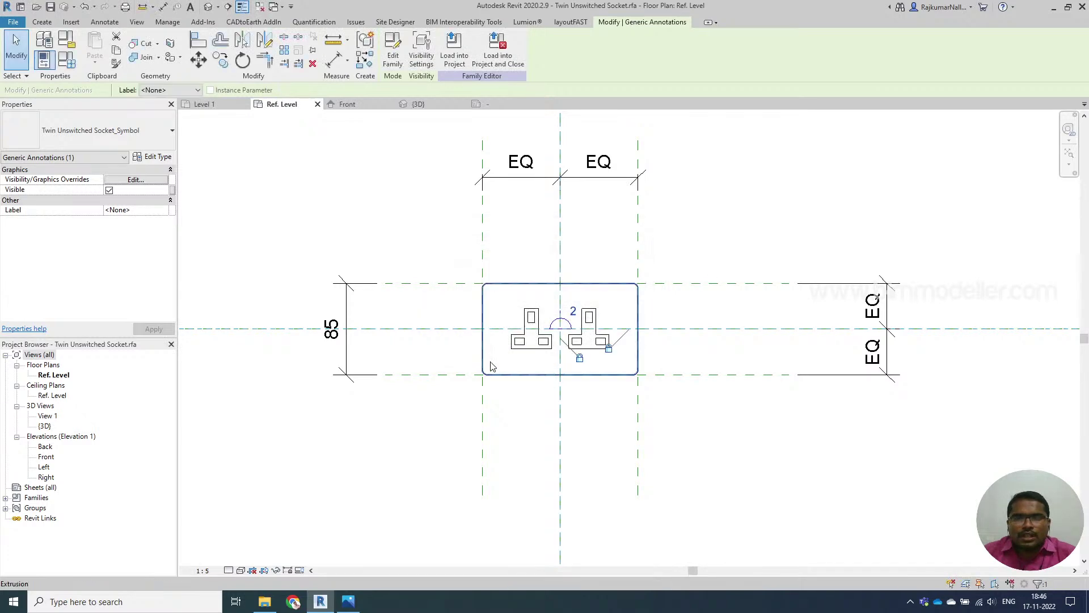
drag(465, 258, 659, 404)
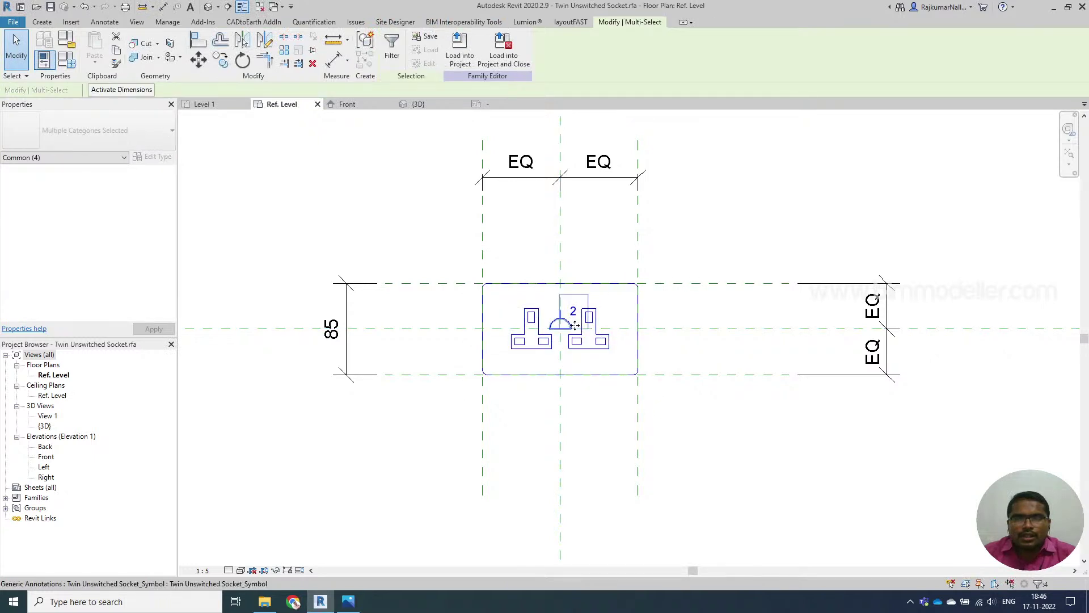
Filter the selection down to the two Electrical Fixtures extrusions
click(392, 48)
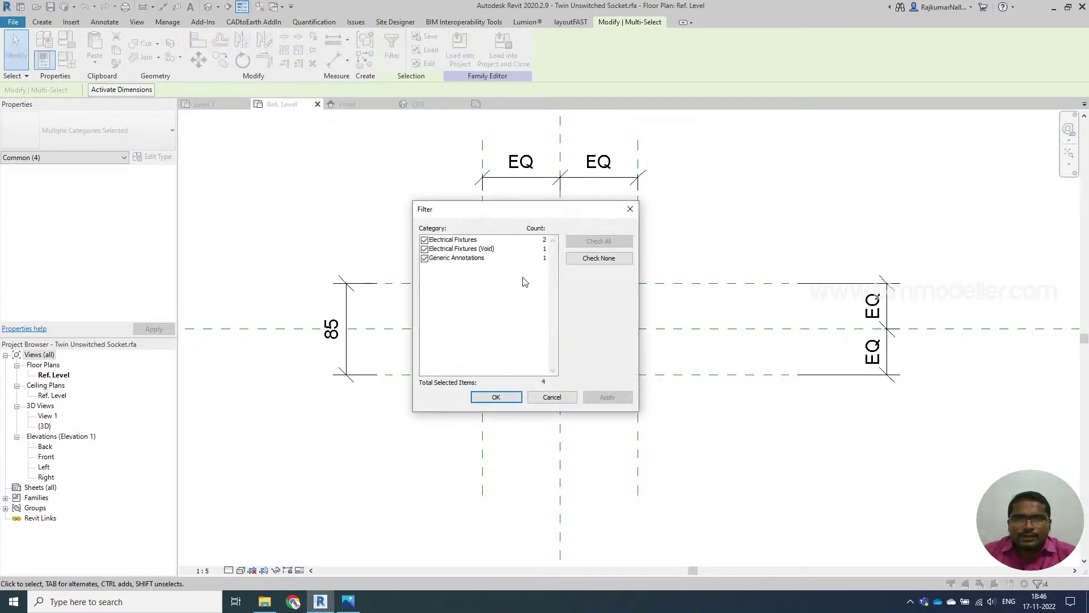
click(425, 259)
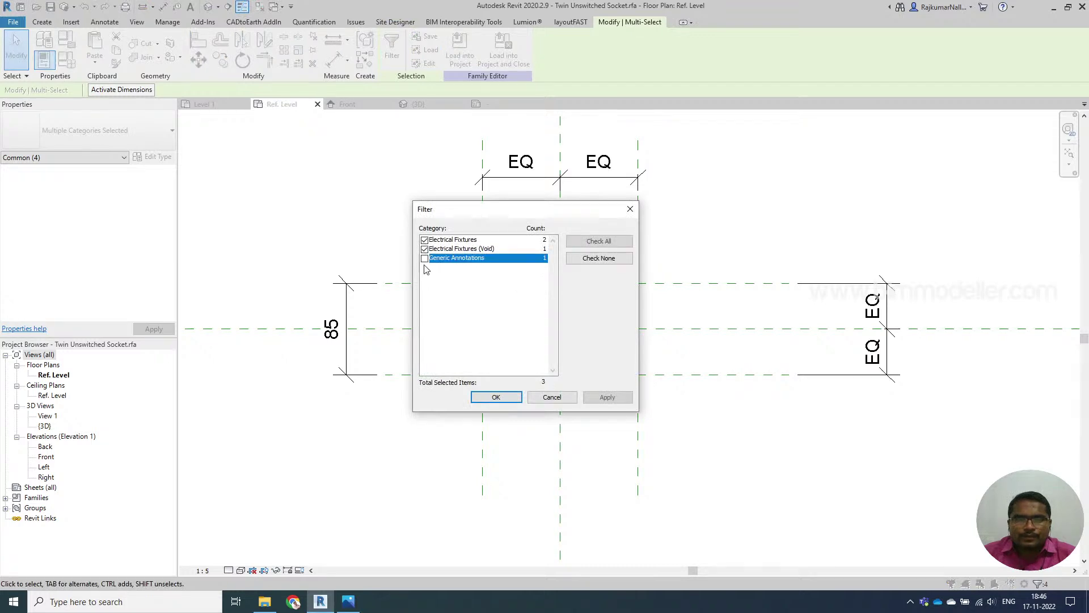
click(424, 250)
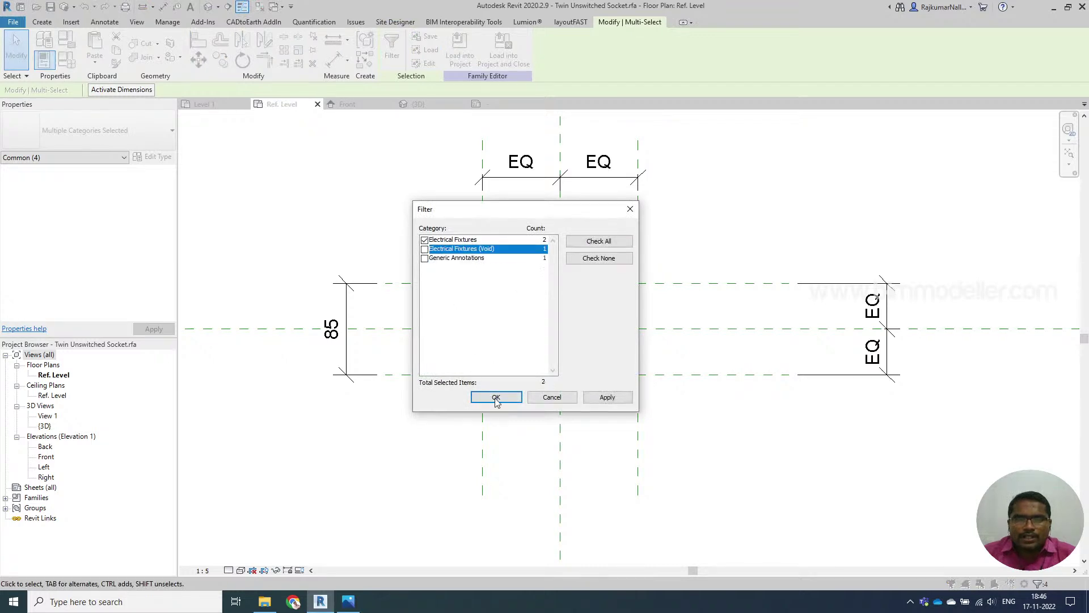
click(495, 402)
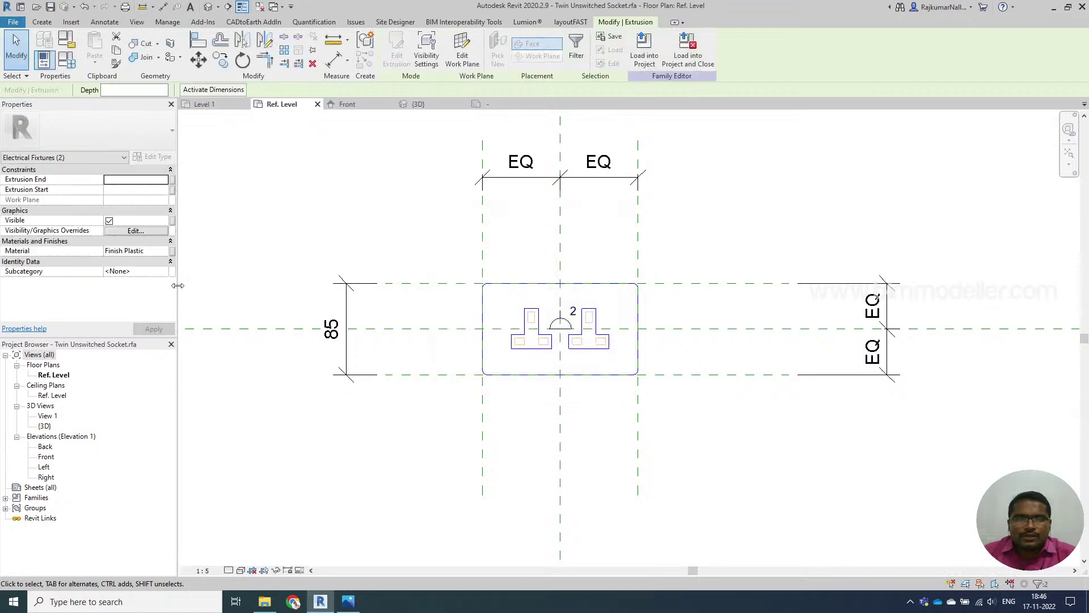
Hide the extrusions in Plan/RCP views and at Coarse and Medium detail, leaving Fine only
click(136, 231)
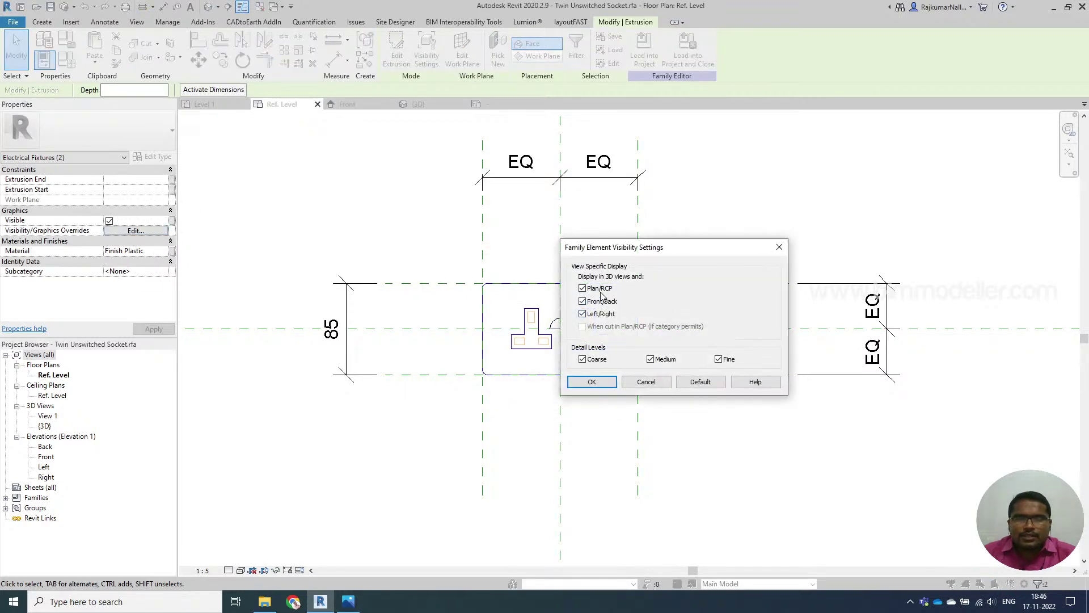
click(599, 289)
click(602, 364)
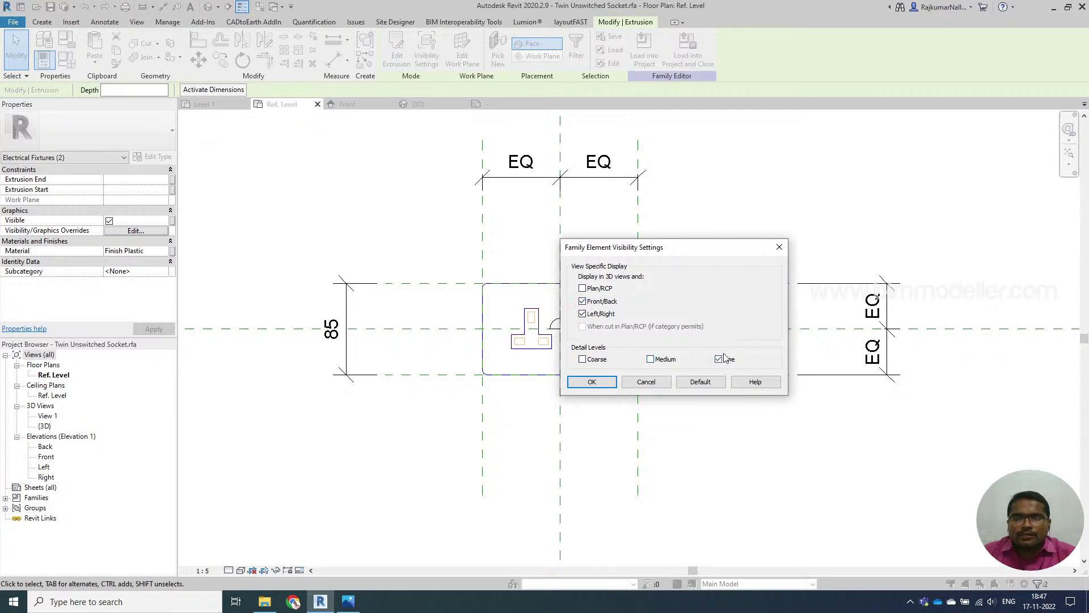
click(586, 384)
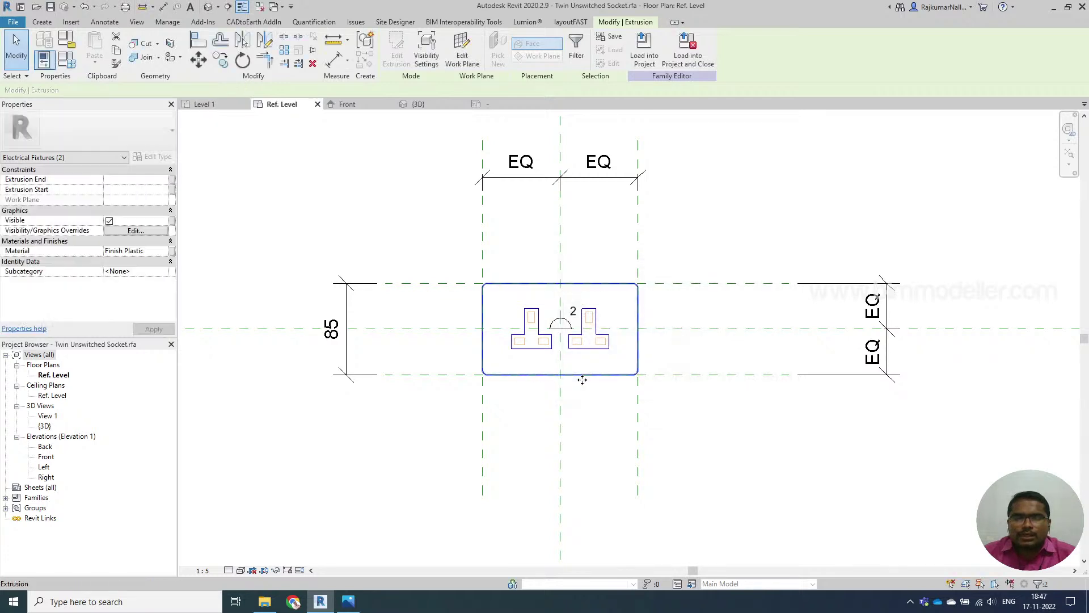
click(591, 404)
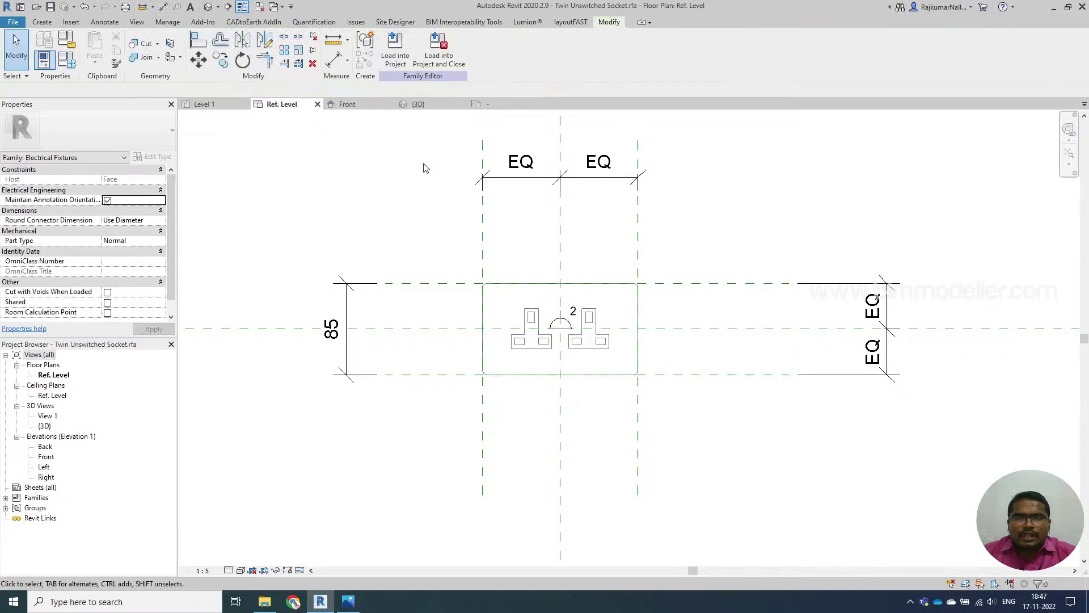
Try loading the edited family into a project and dismiss the loading error
click(396, 51)
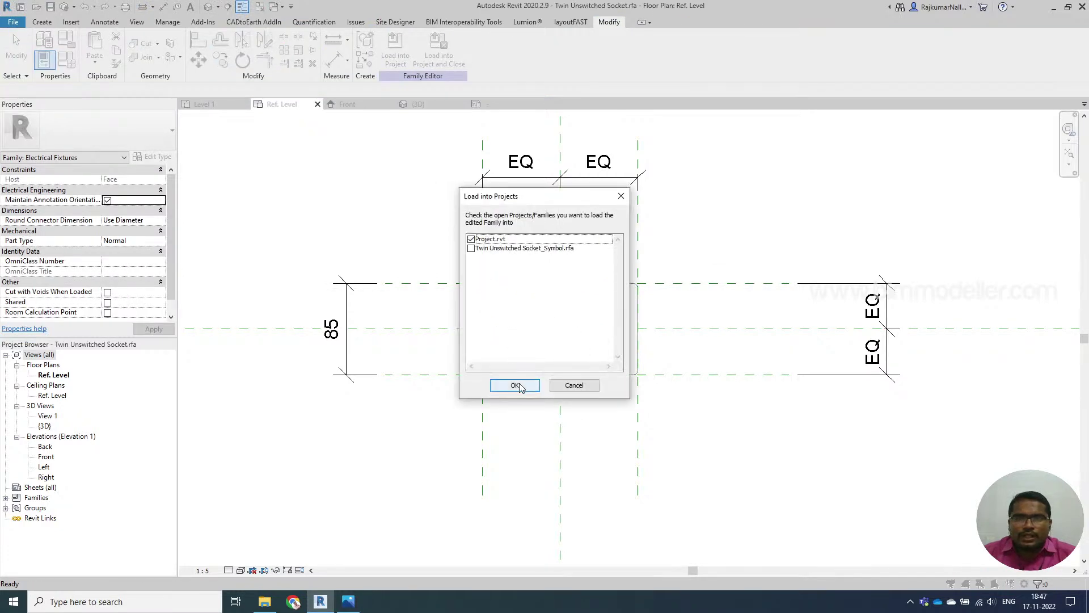
click(471, 239)
click(515, 385)
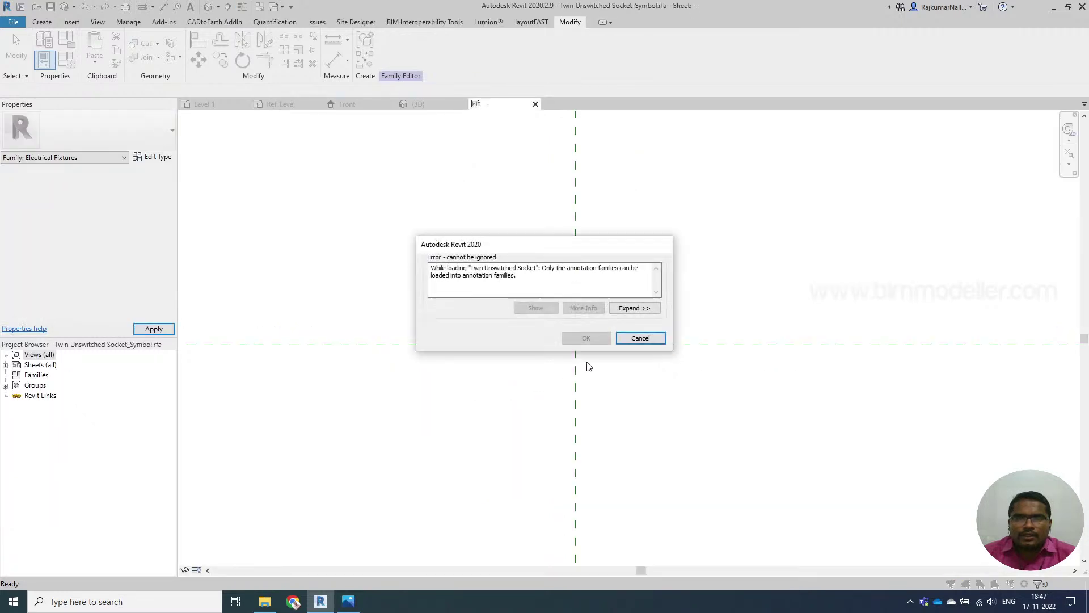
key(Return)
key(Return)
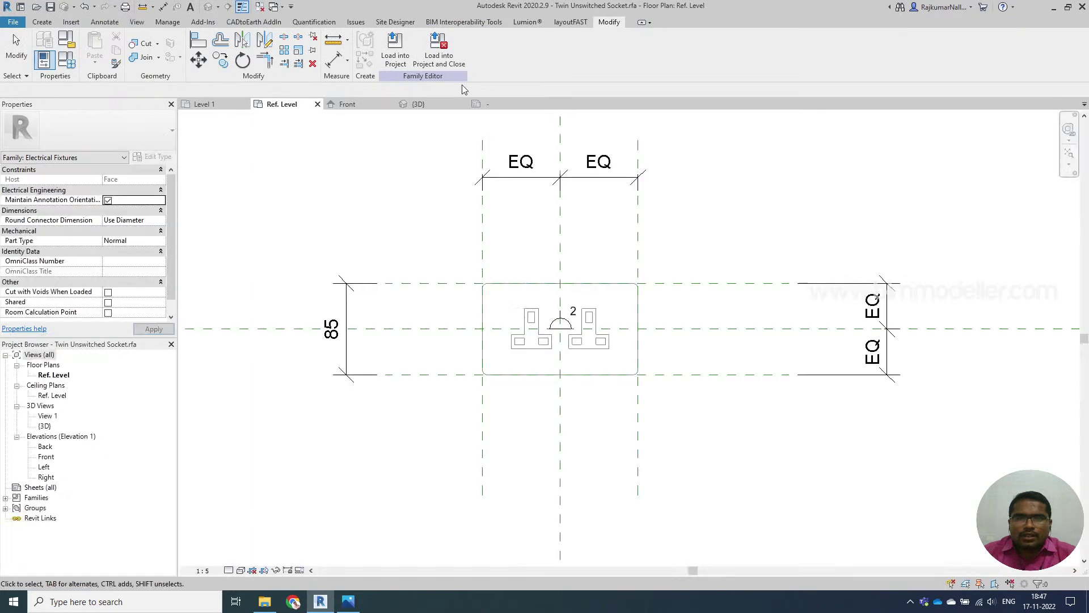
Load it into Project.rvt only, overwriting the existing version and its parameter values
click(396, 50)
click(471, 239)
click(470, 248)
click(502, 384)
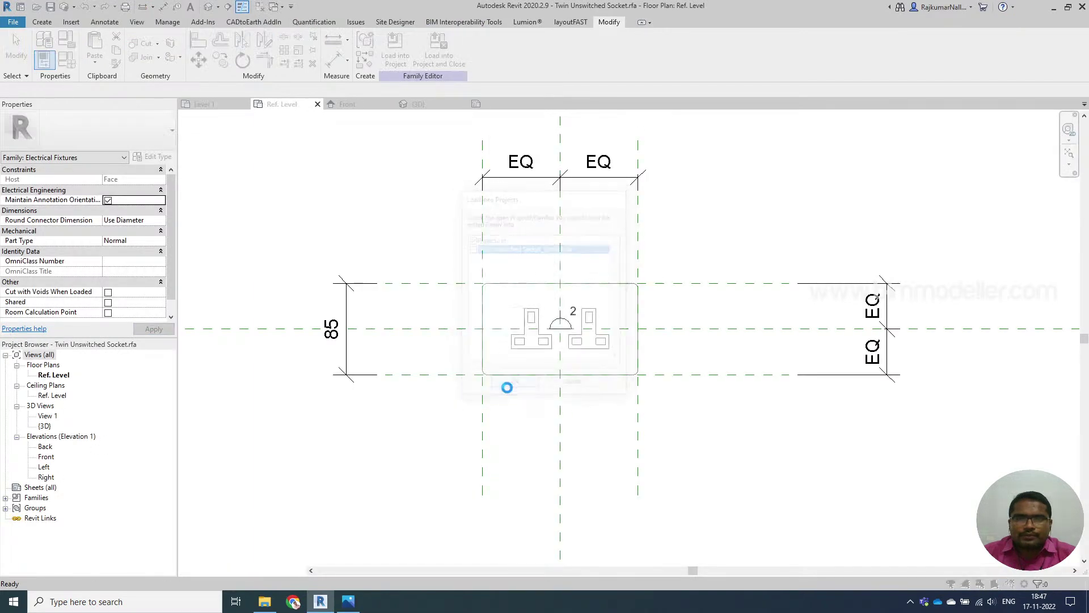
click(541, 299)
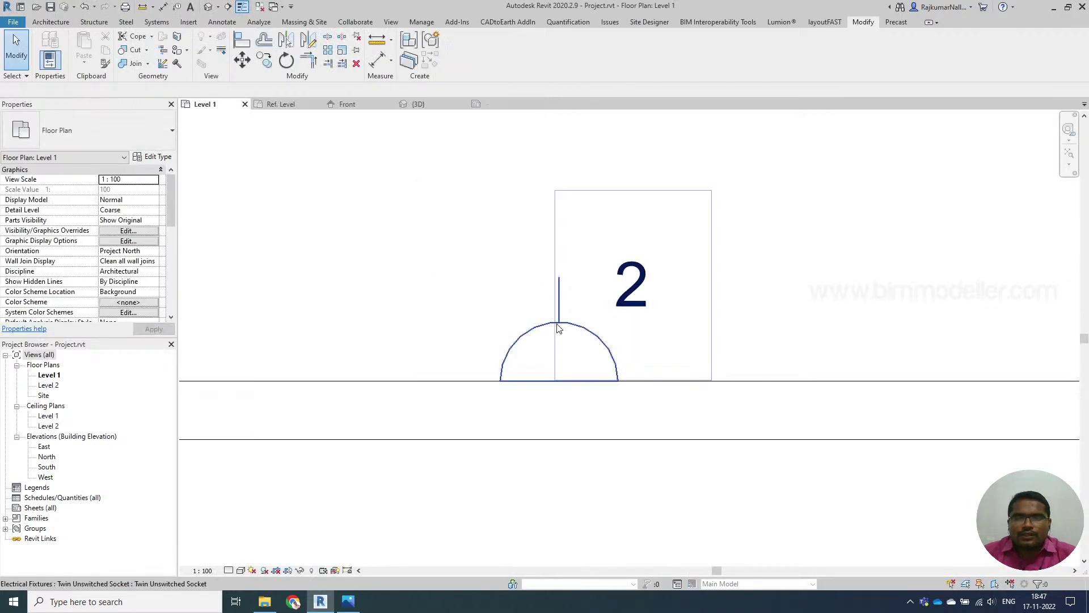
Compare the socket's plan display at Medium and Fine detail, leaving it at Medium
click(544, 296)
scroll(539, 301, down, 2)
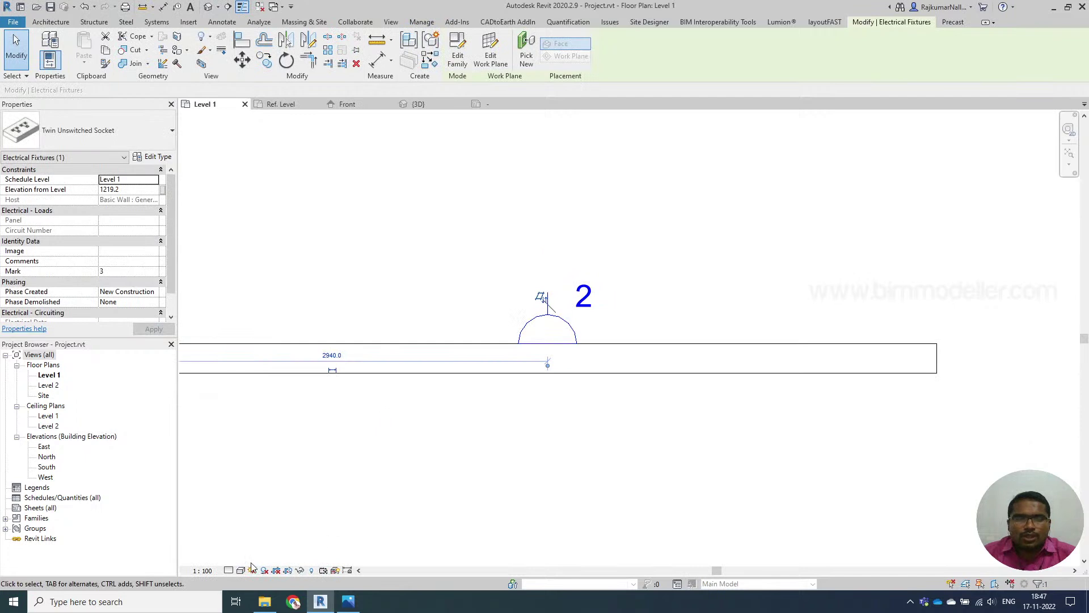
click(229, 571)
click(234, 546)
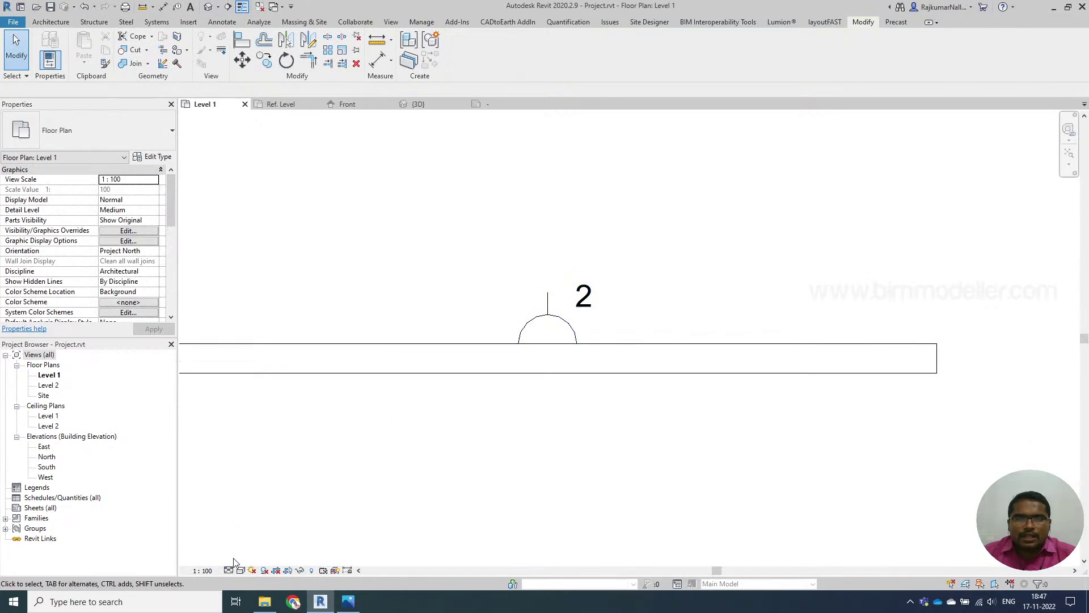
click(228, 571)
click(233, 556)
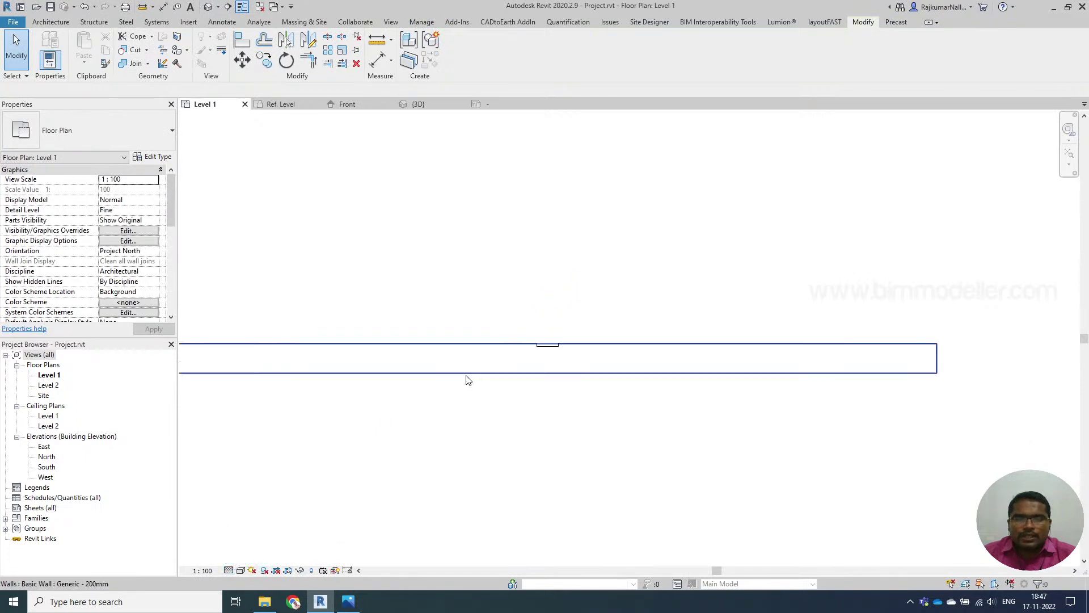
click(227, 571)
click(234, 546)
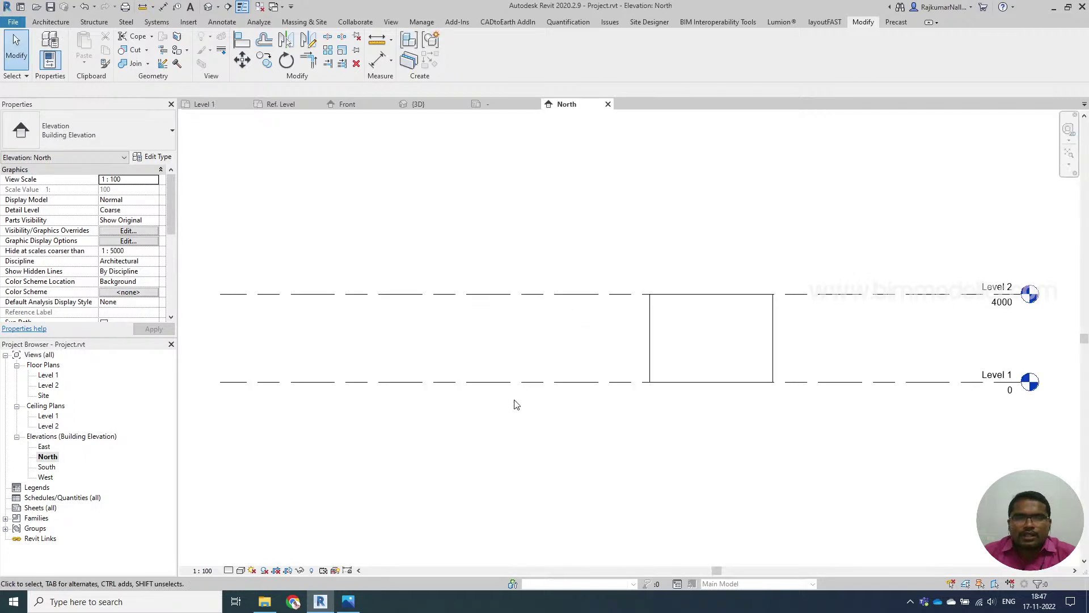
scroll(632, 420, up, 2)
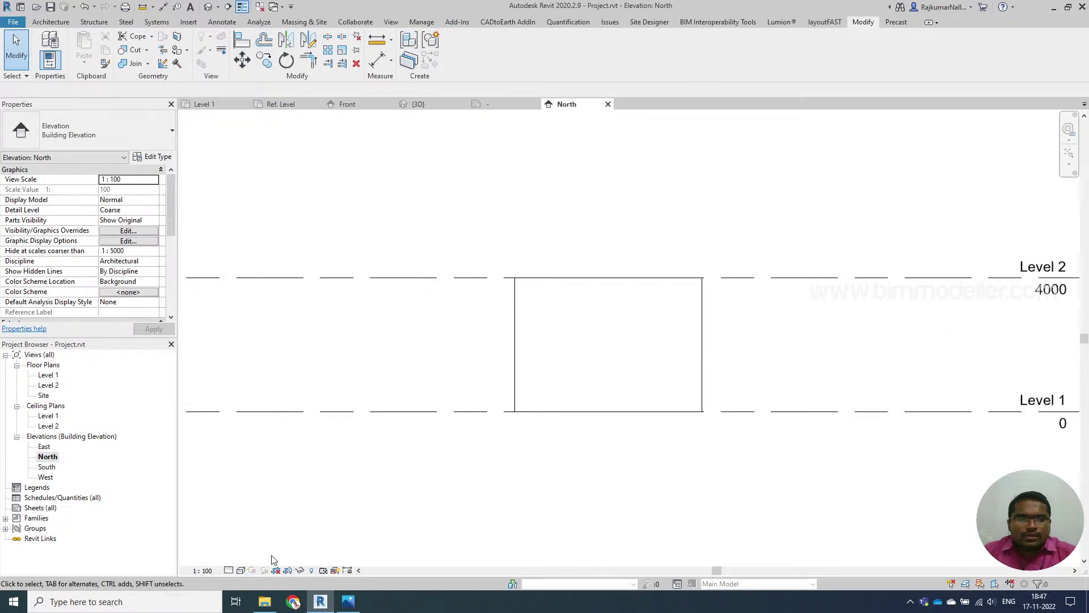
Inspect the twin socket plate in the default 3D view at Fine detail
click(205, 7)
shift+middle_drag(531, 333, 323, 316)
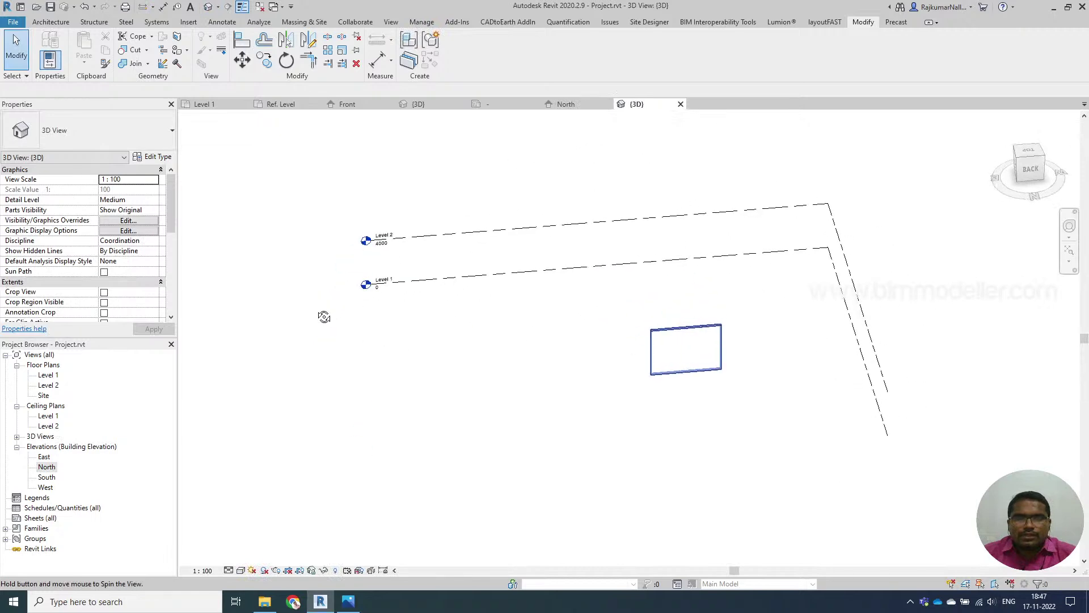
click(229, 571)
click(244, 562)
scroll(660, 369, up, 3)
scroll(685, 391, up, 6)
shift+middle_drag(691, 404, 685, 376)
click(657, 305)
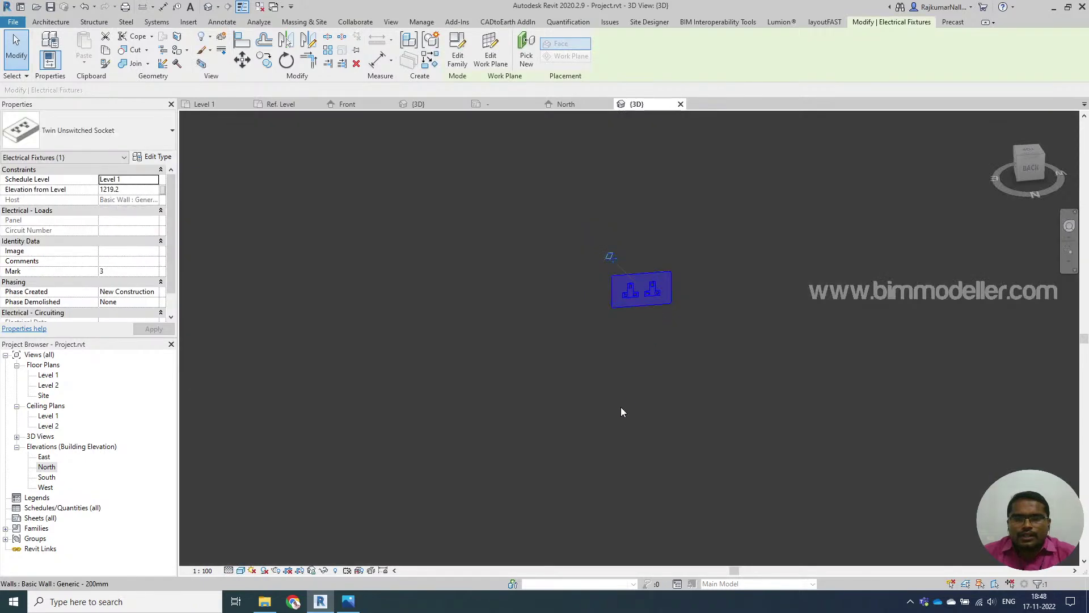
click(628, 399)
click(651, 309)
shift+middle_drag(652, 309, 707, 294)
key(Escape)
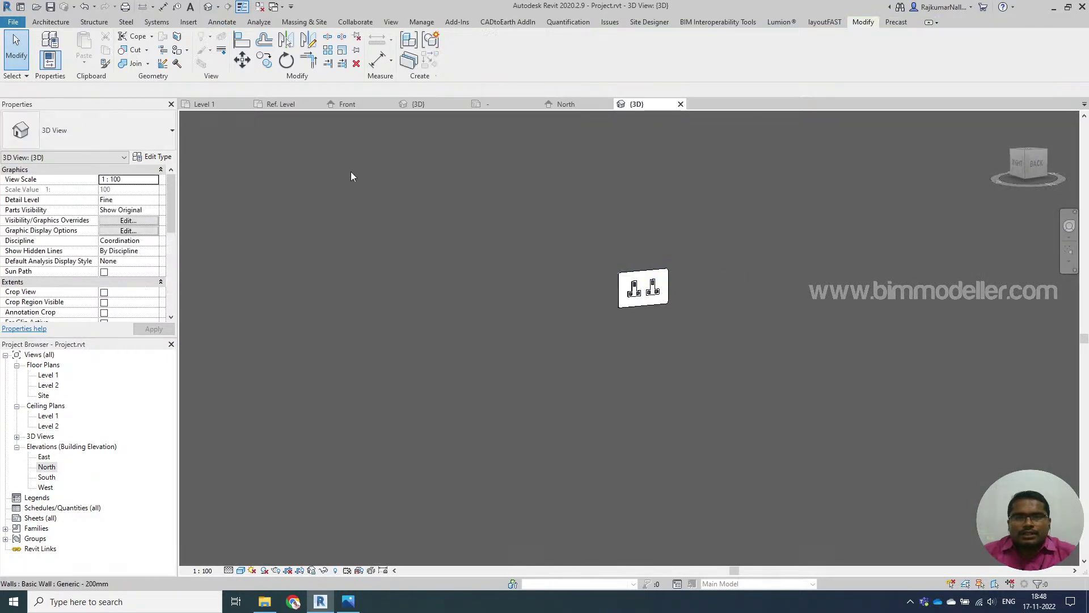
Return to the socket family's Front elevation
click(348, 105)
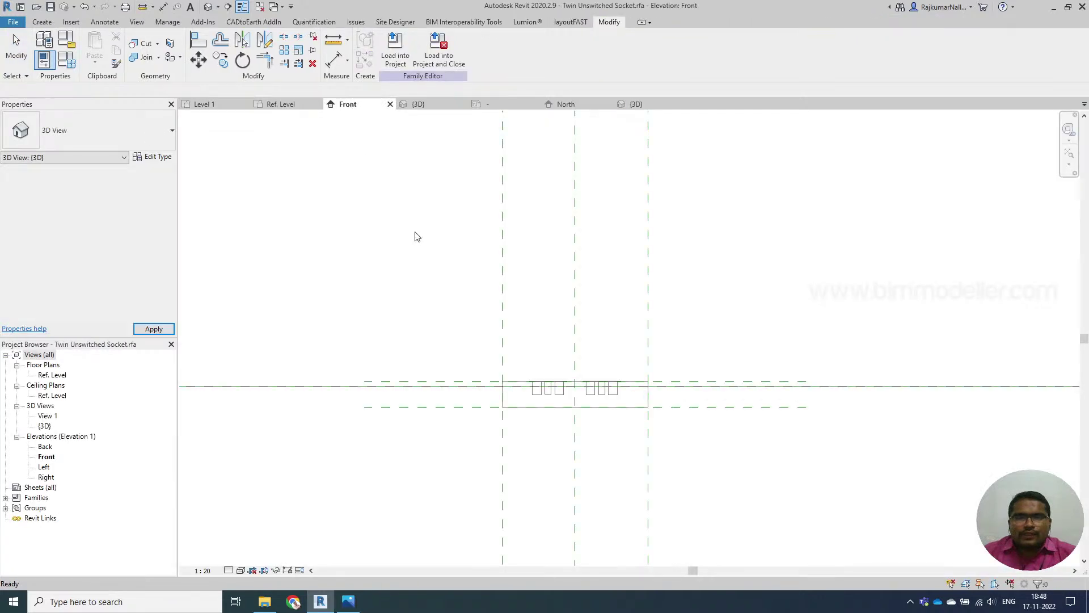
scroll(575, 408, up, 3)
scroll(575, 407, down, 5)
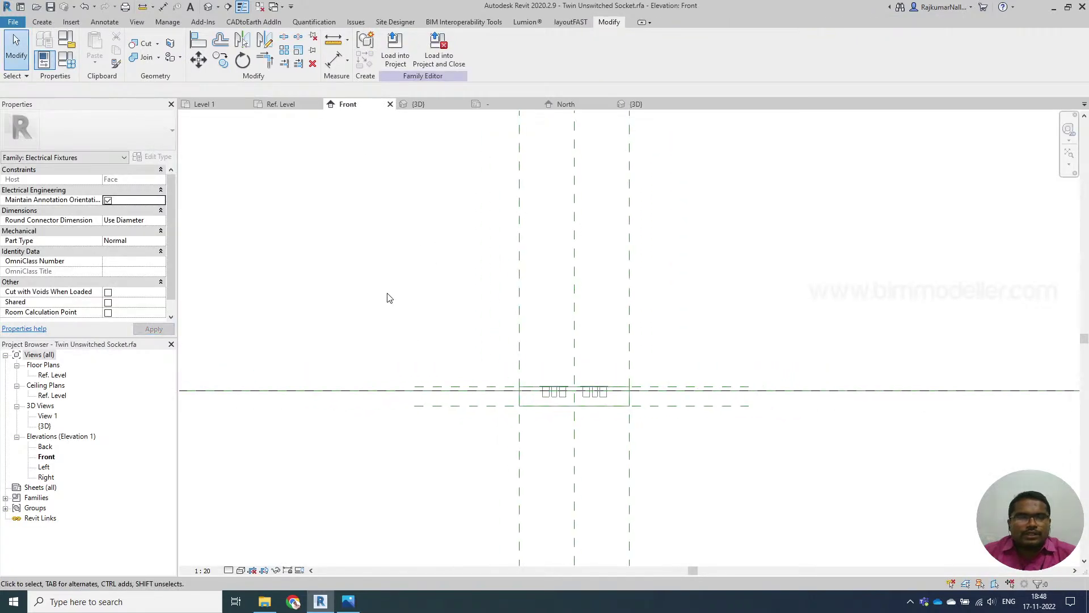
Place a Power - Unbalanced electrical connector on the socket's bottom face and select it
click(45, 23)
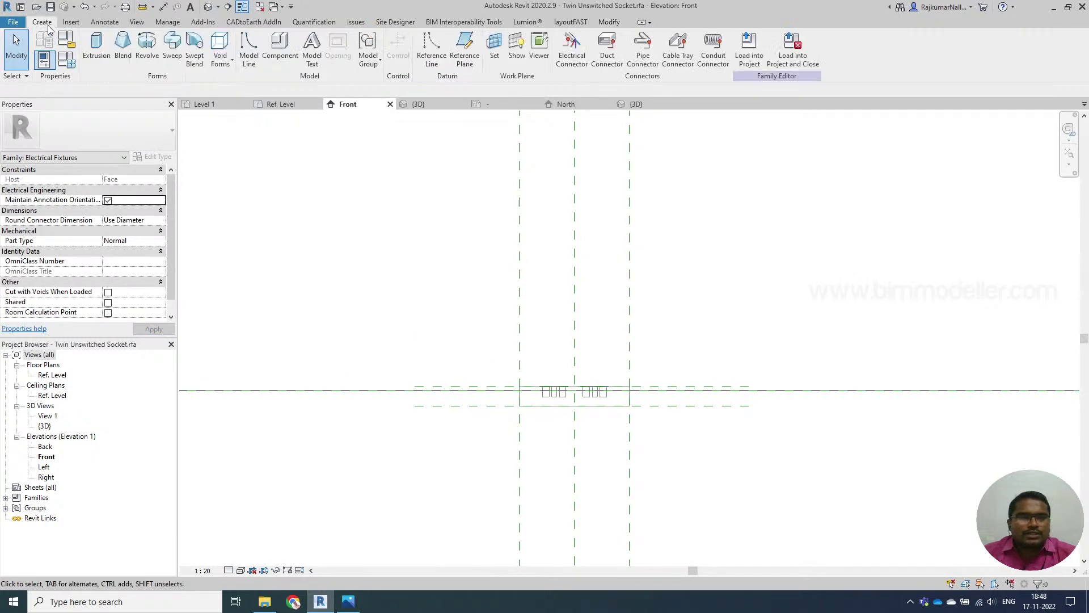
click(572, 65)
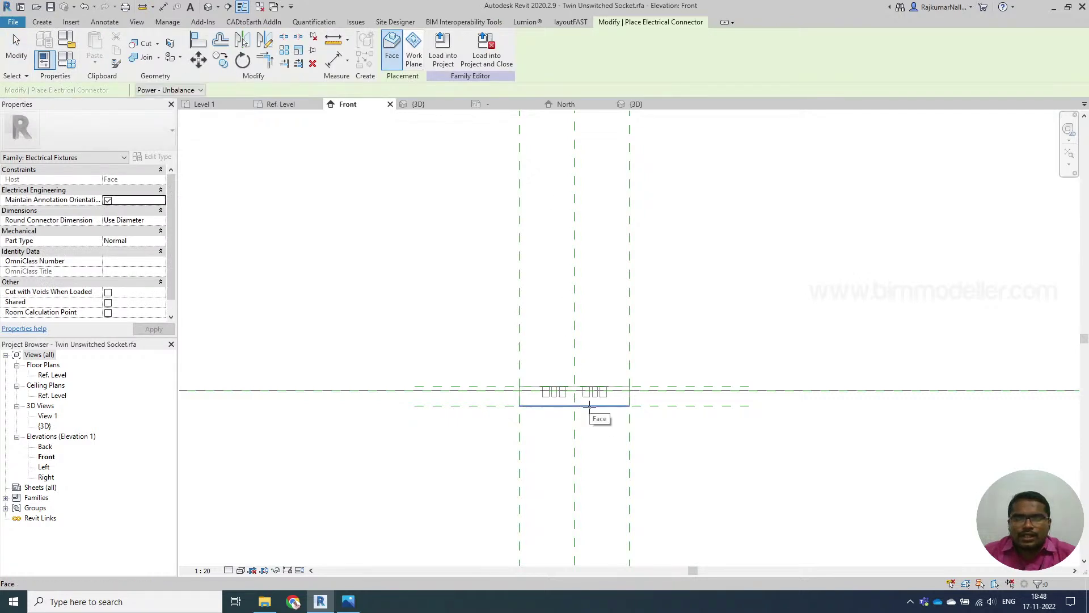
click(586, 407)
scroll(500, 397, down, 3)
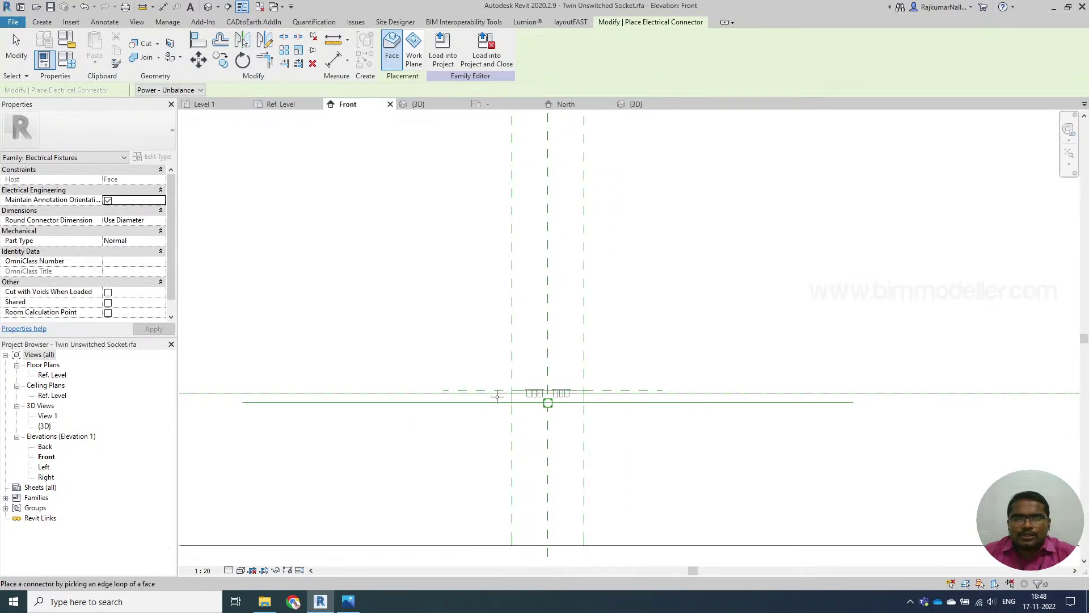
click(465, 408)
middle_drag(476, 430, 507, 428)
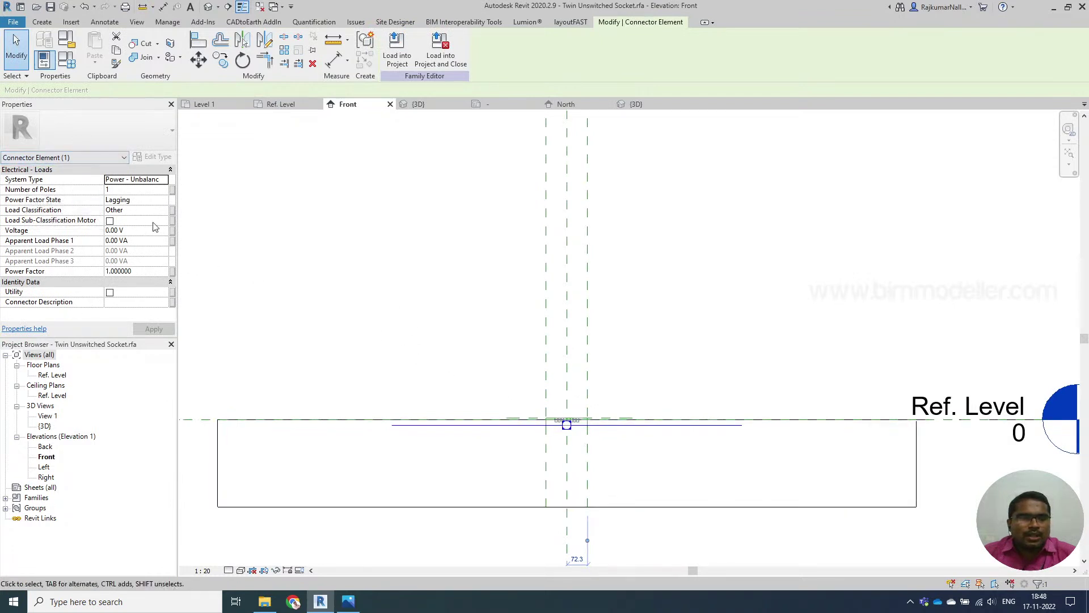
Set the connector's Load Classification to Power, keeping Power - Unbalanced and Lagging
click(165, 181)
click(165, 181)
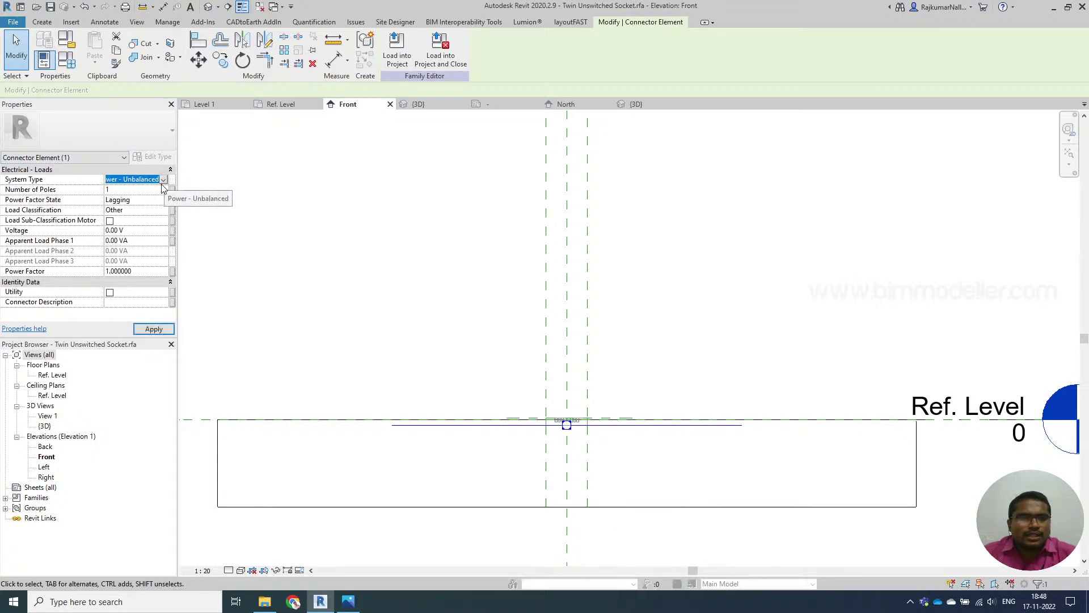
click(143, 201)
click(142, 201)
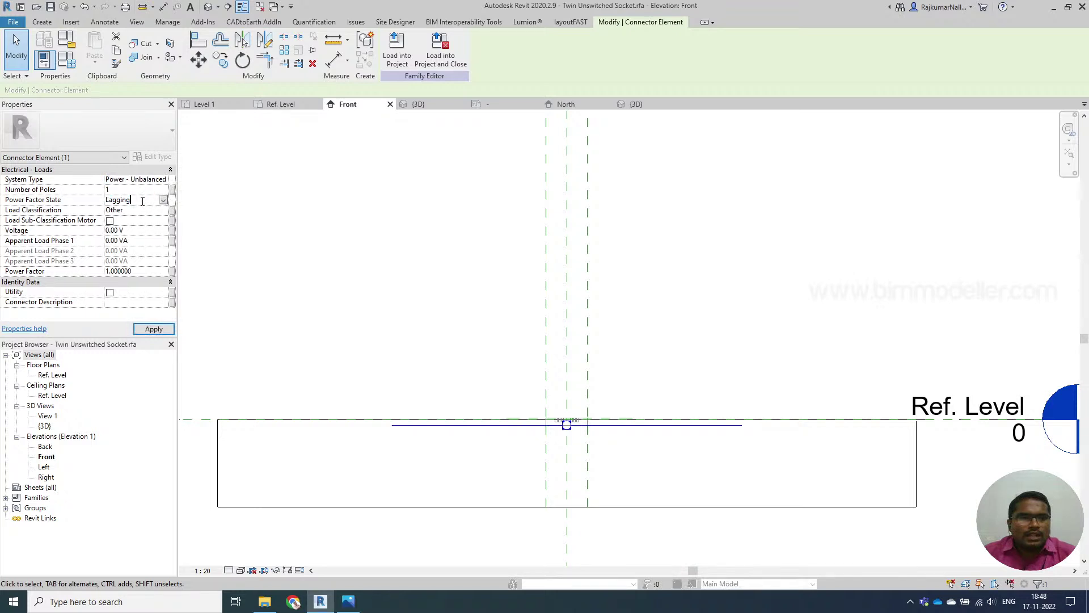
click(141, 209)
click(164, 211)
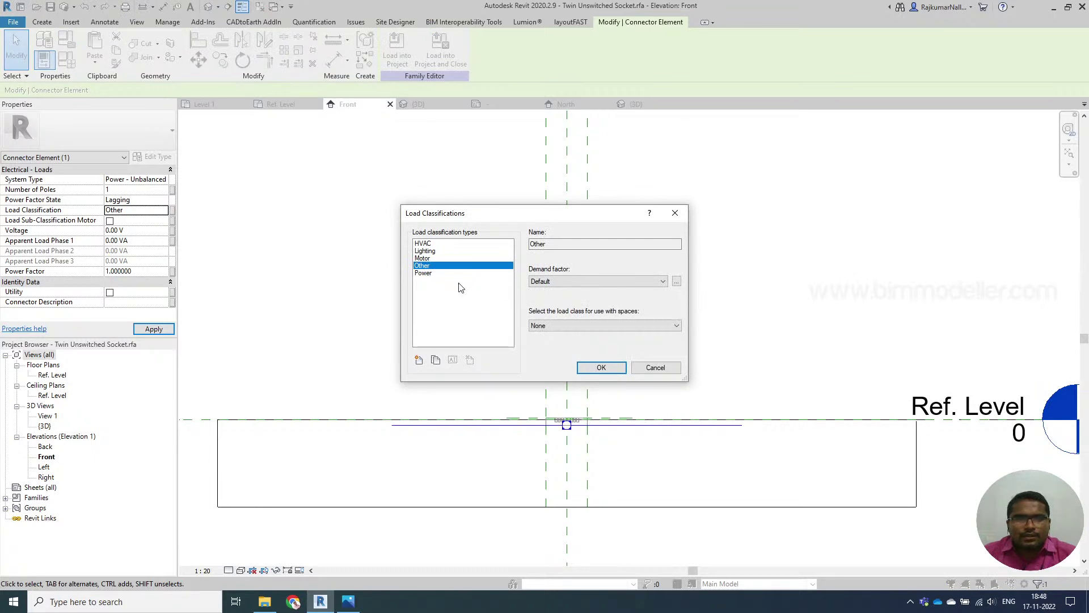
click(431, 275)
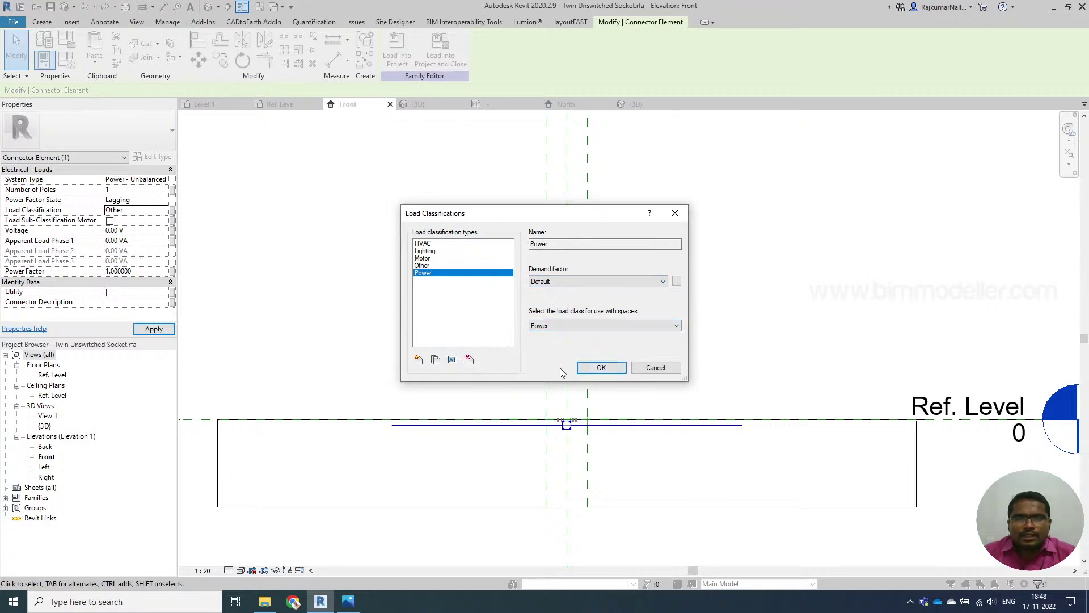
click(600, 367)
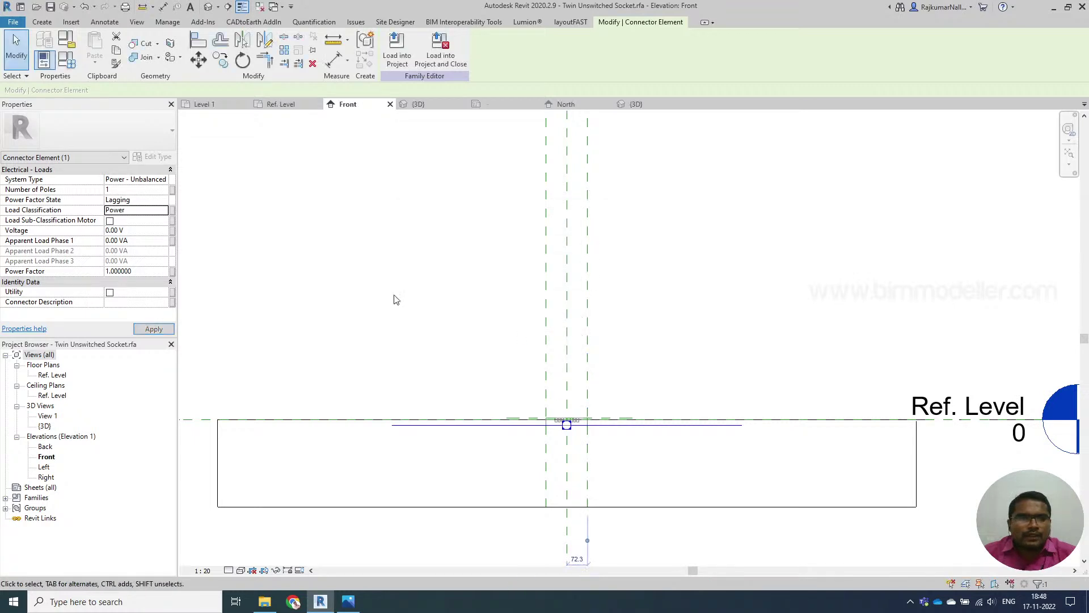
Enter a voltage of 230 V and a phase 1 apparent load of 180 VA
click(138, 231)
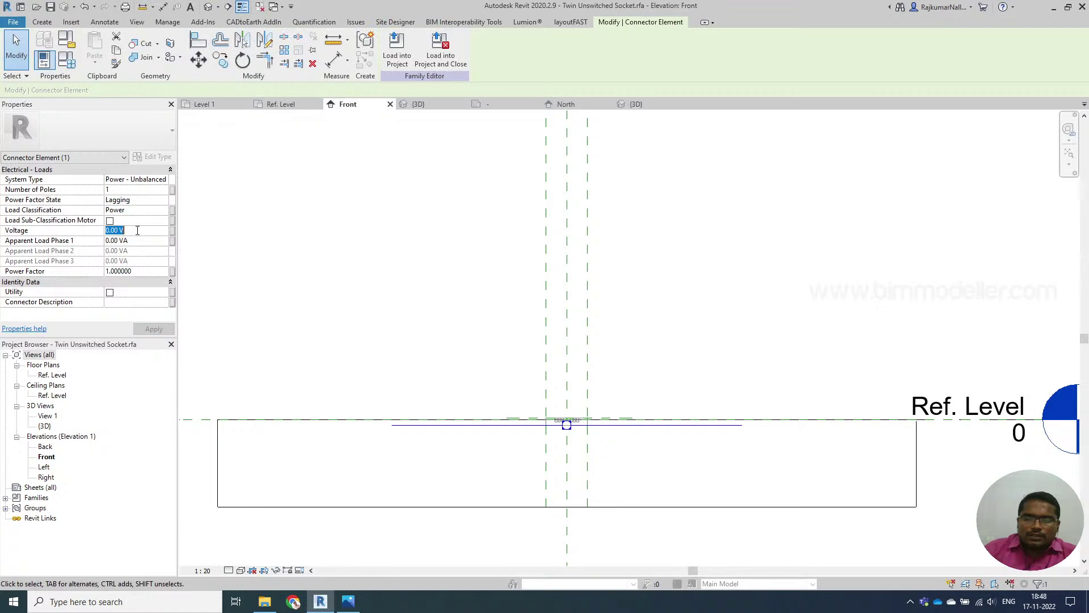
text(230)
key(Return)
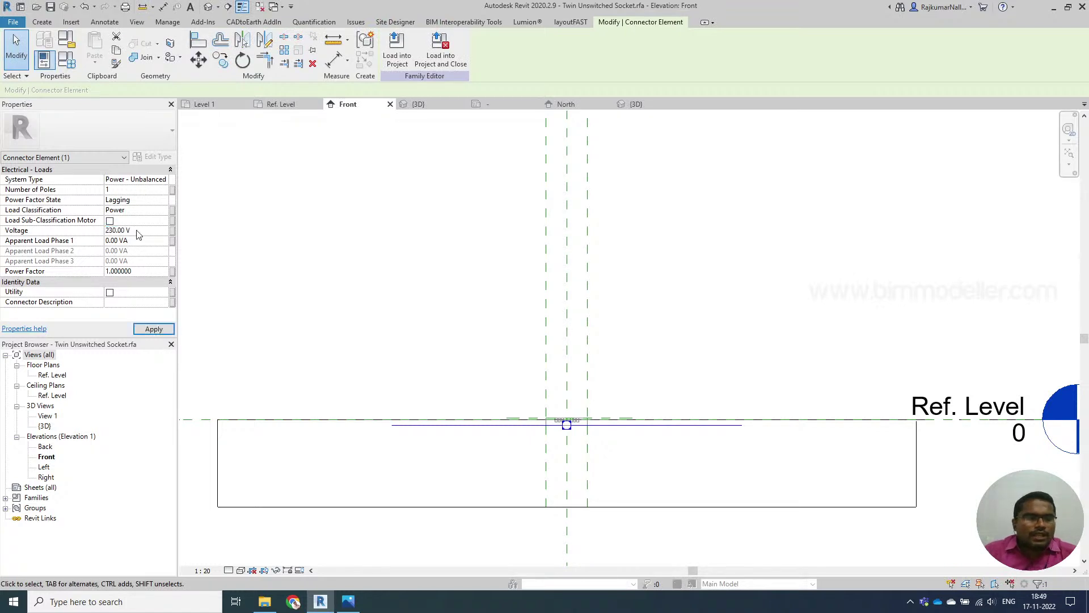
click(137, 243)
text(18)
key(Return)
Associate the connector's apparent load with a new family parameter named Apparent Load
click(173, 242)
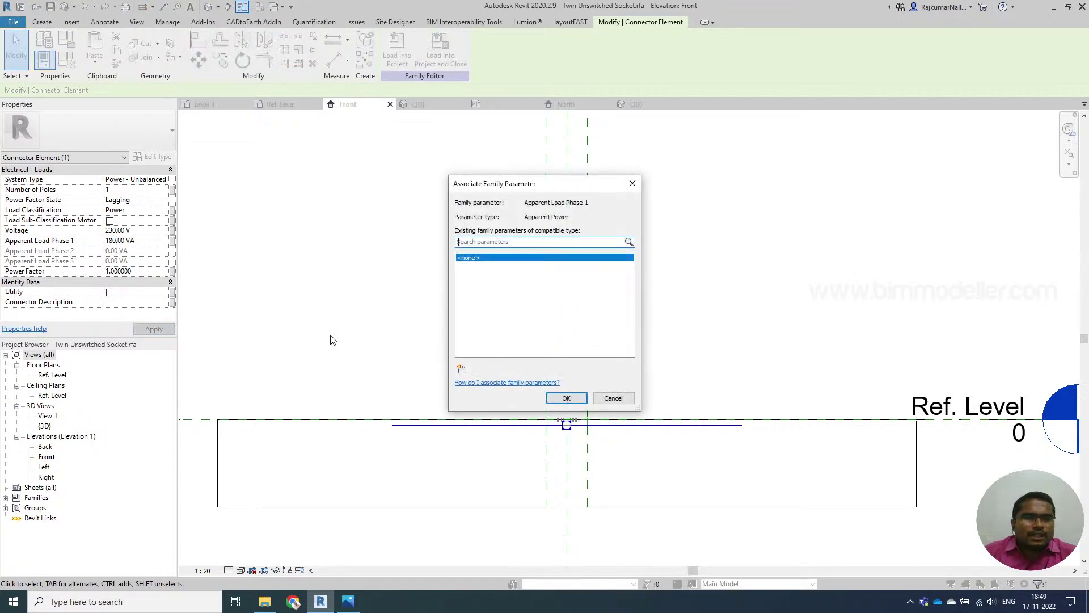
click(463, 370)
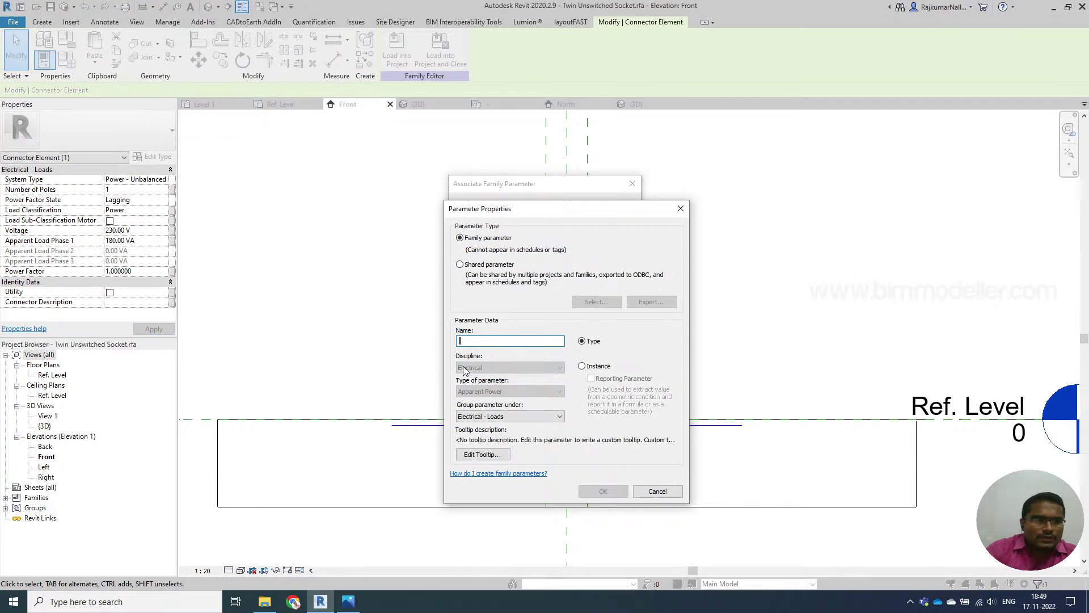
text(Apparent Load)
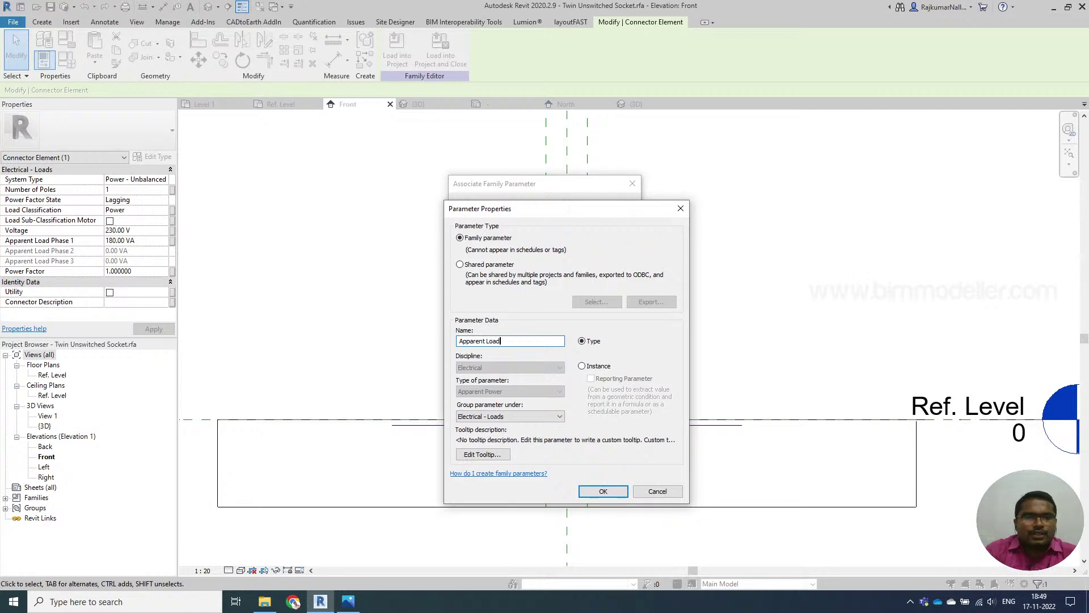
key(Return)
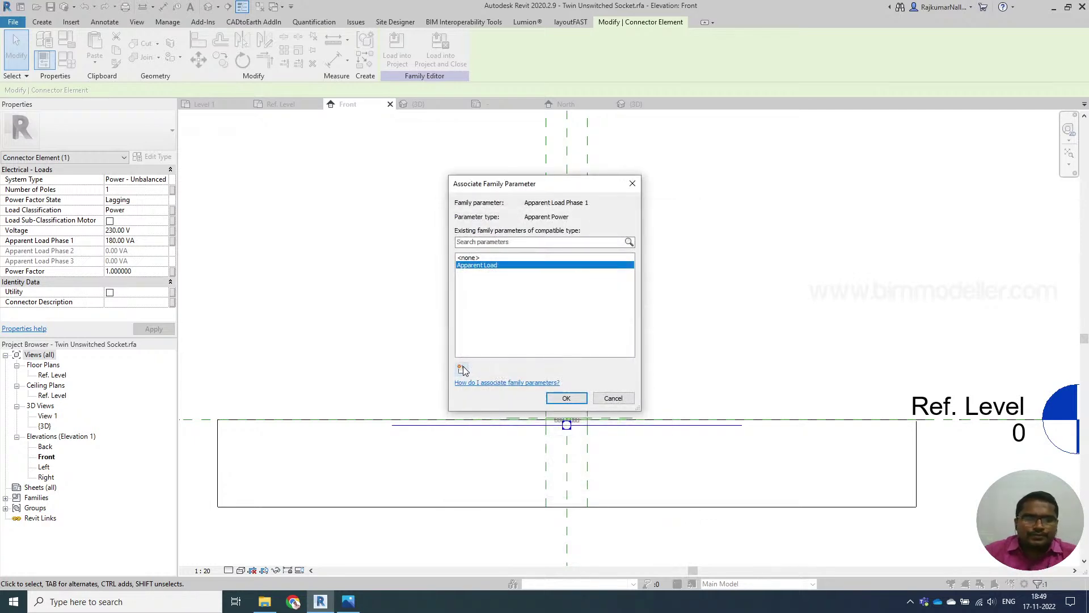
click(574, 396)
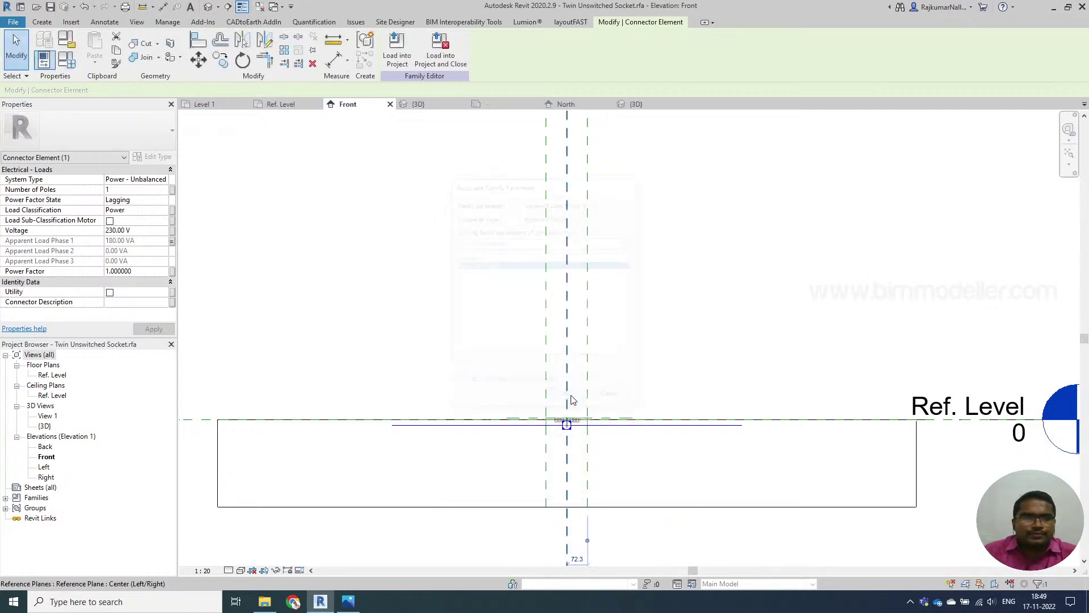
Associate the voltage with a new family parameter named Voltage, then deselect the connector
click(171, 231)
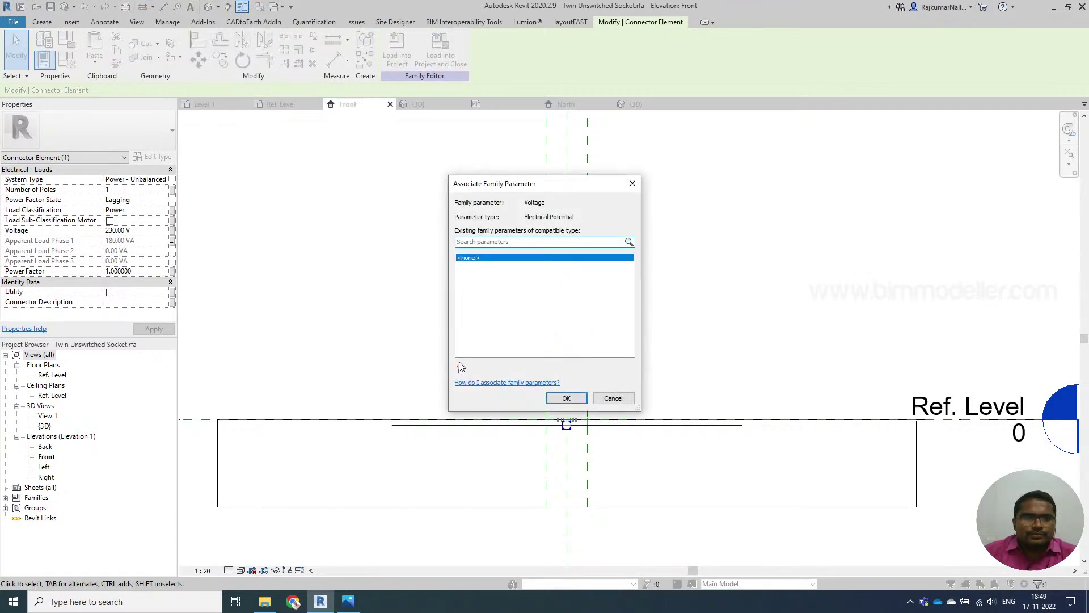
click(461, 367)
text(Vol)
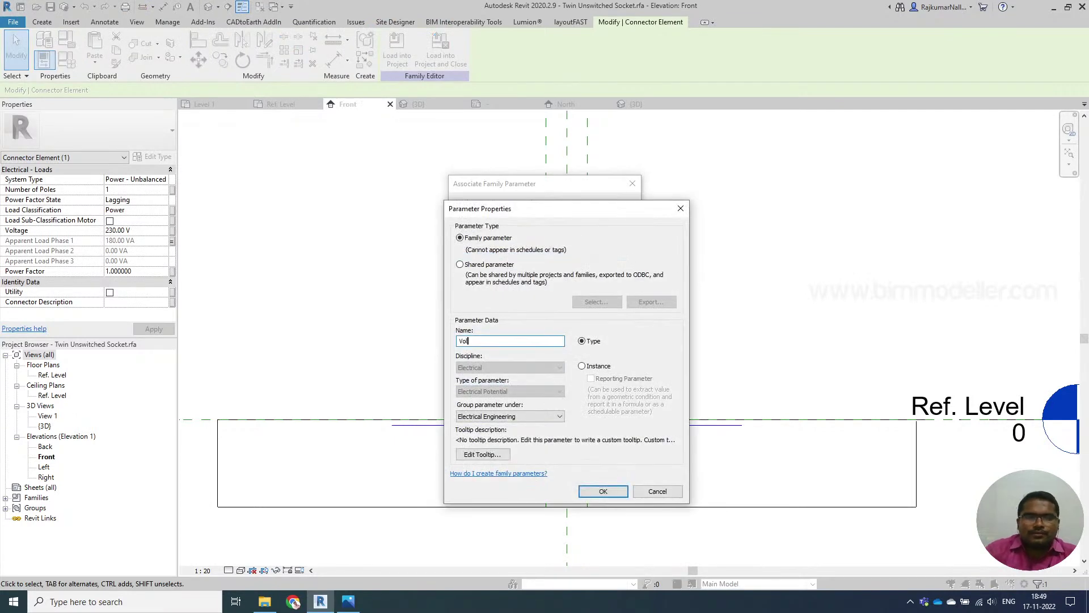
text(tage)
key(Return)
click(574, 396)
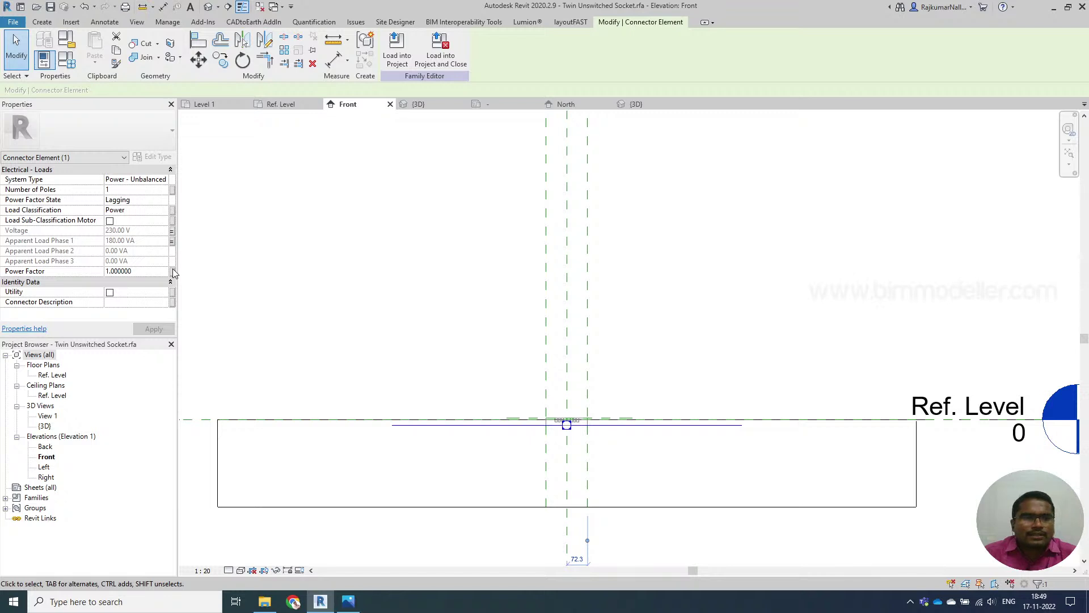
click(468, 366)
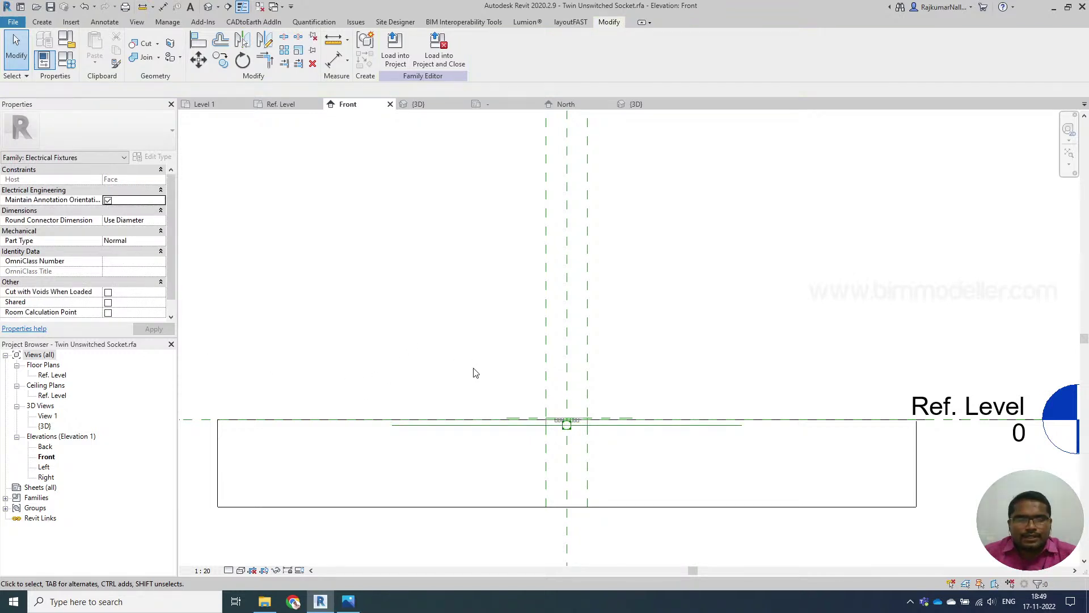
Reload the socket family into Project.rvt, overwriting its parameter values, then select the wall socket to check it
click(214, 13)
shift+middle_drag(353, 166, 633, 472)
click(402, 51)
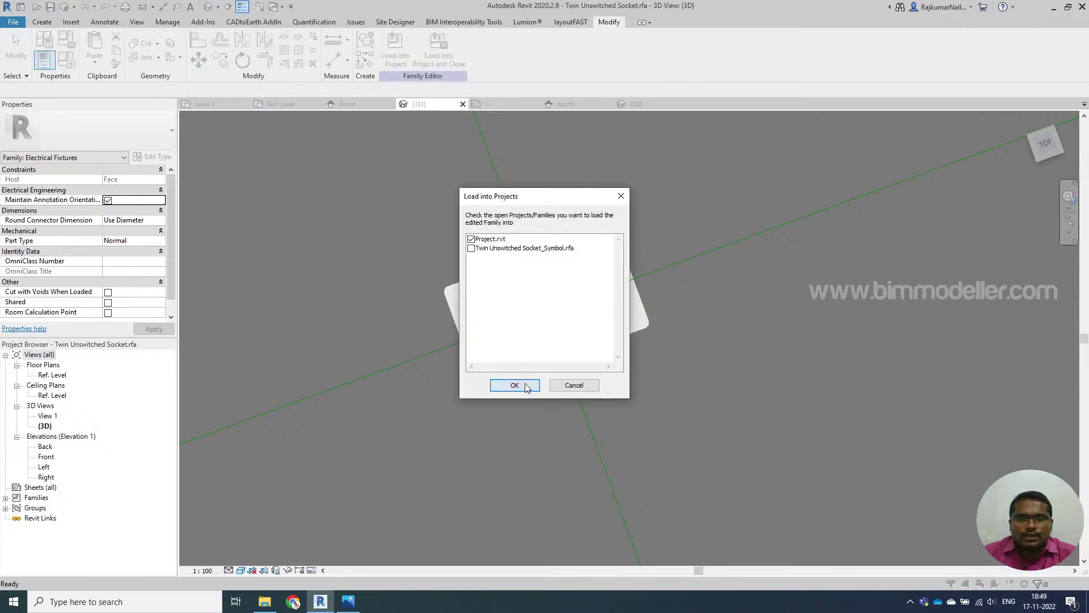
click(514, 385)
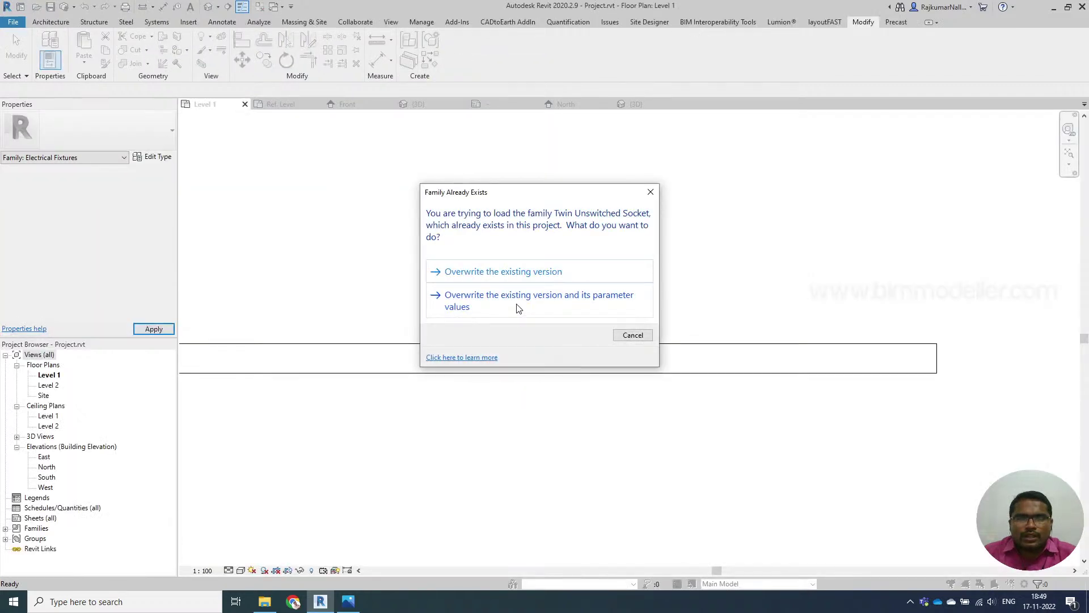
click(517, 308)
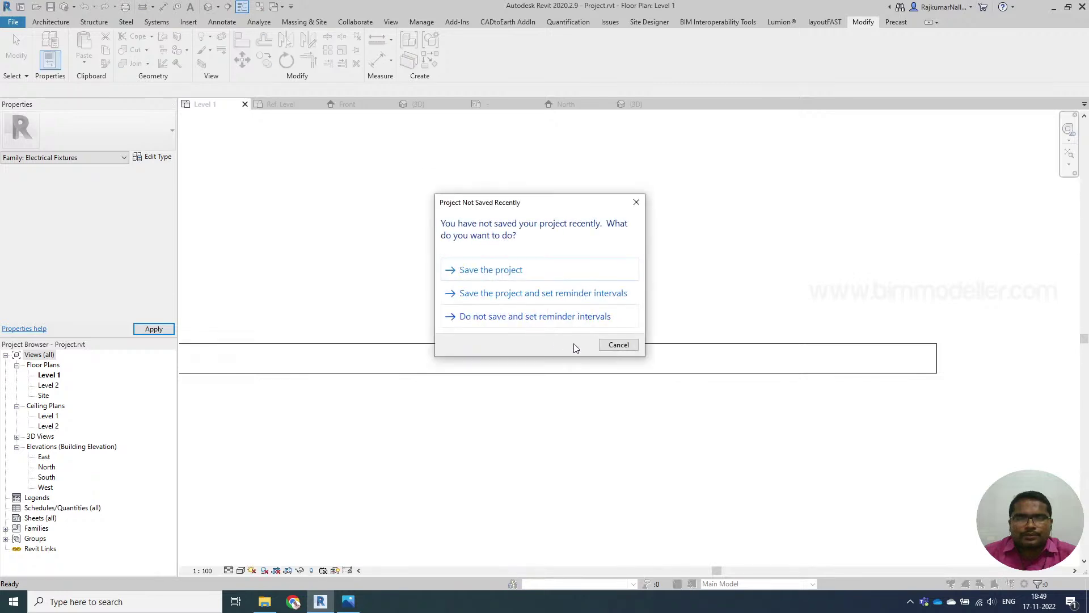
click(610, 345)
click(526, 329)
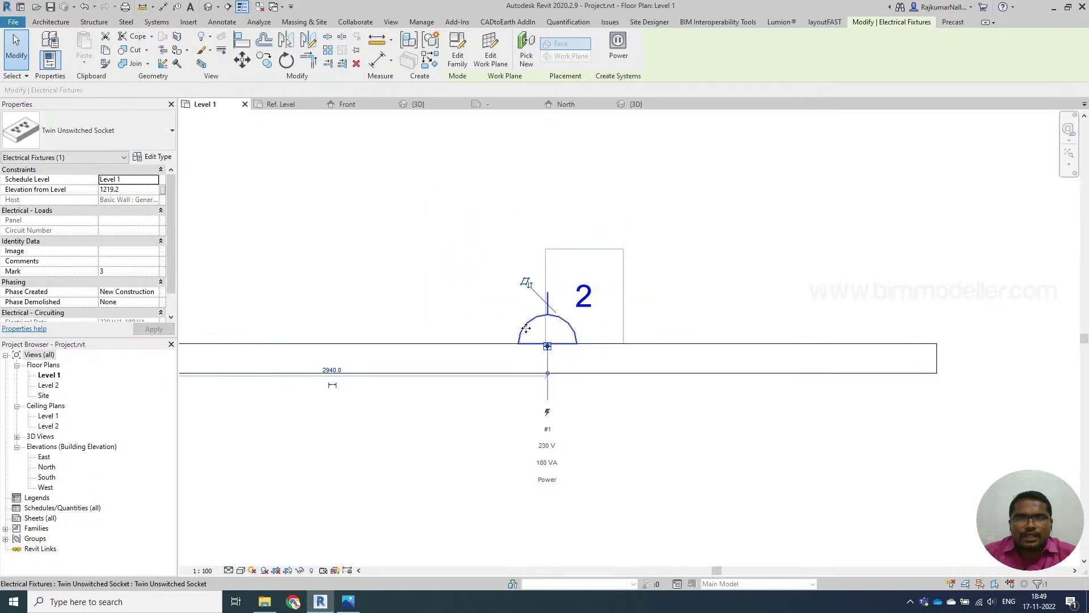
scroll(536, 343, down, 1)
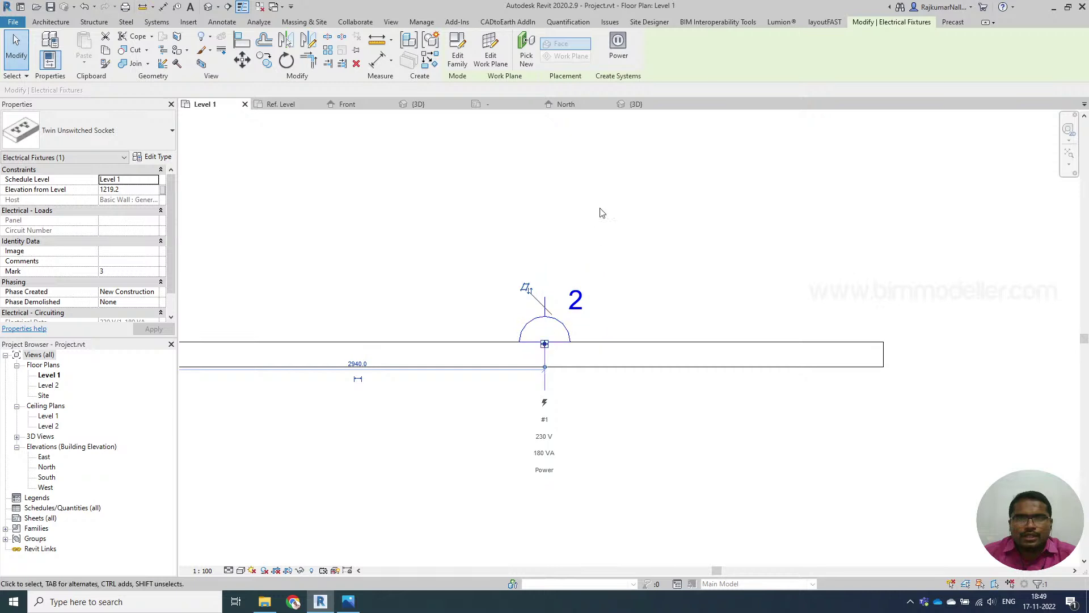